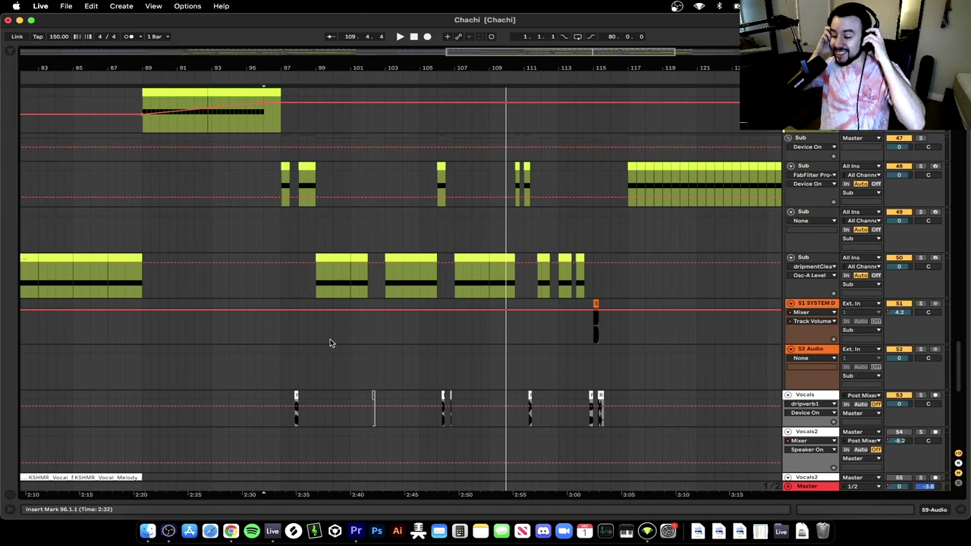
Place the insert marker at bar 97 on Sub track 50, open its device chain and show the enlarged EQ Eight curve
left_click(282, 281)
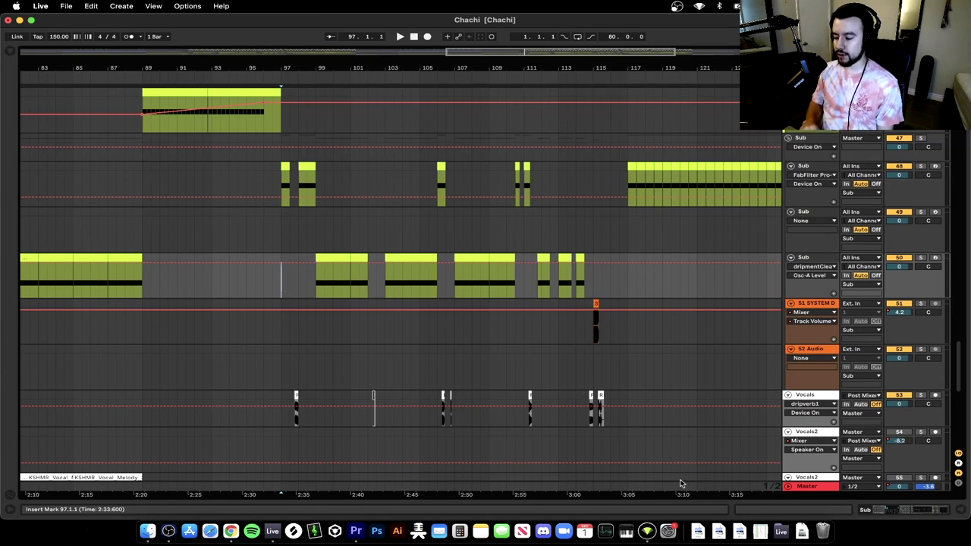
double_click(807, 257)
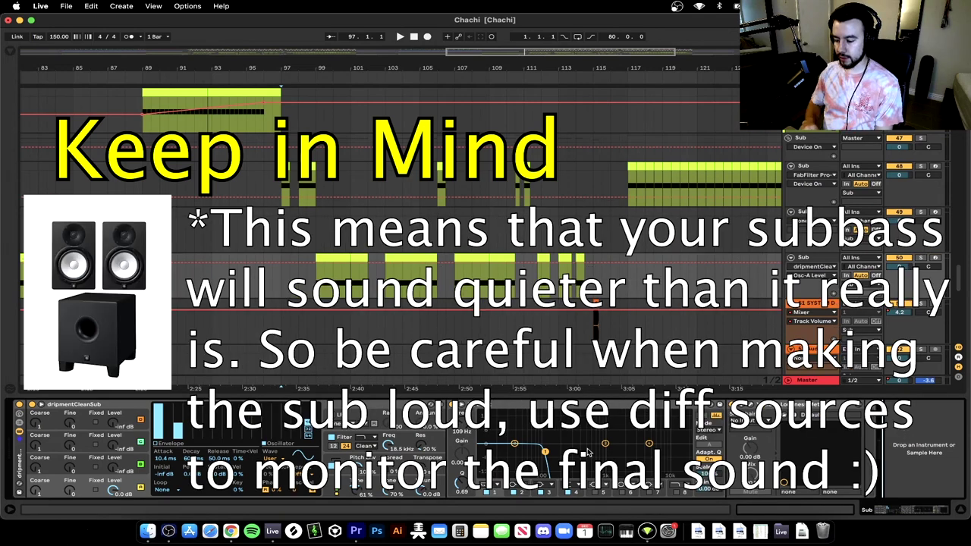
left_click(460, 405)
left_click(460, 406)
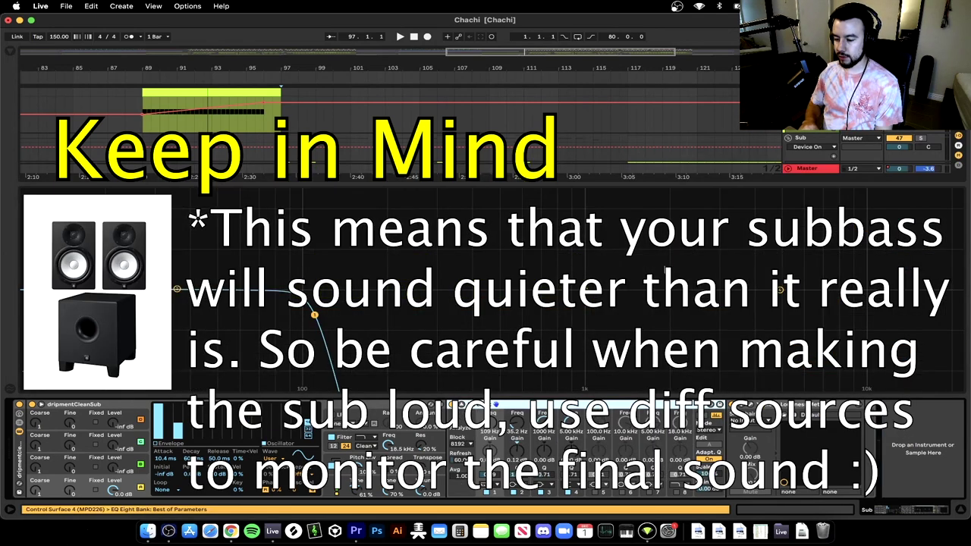
double_click(362, 185)
key("Down")
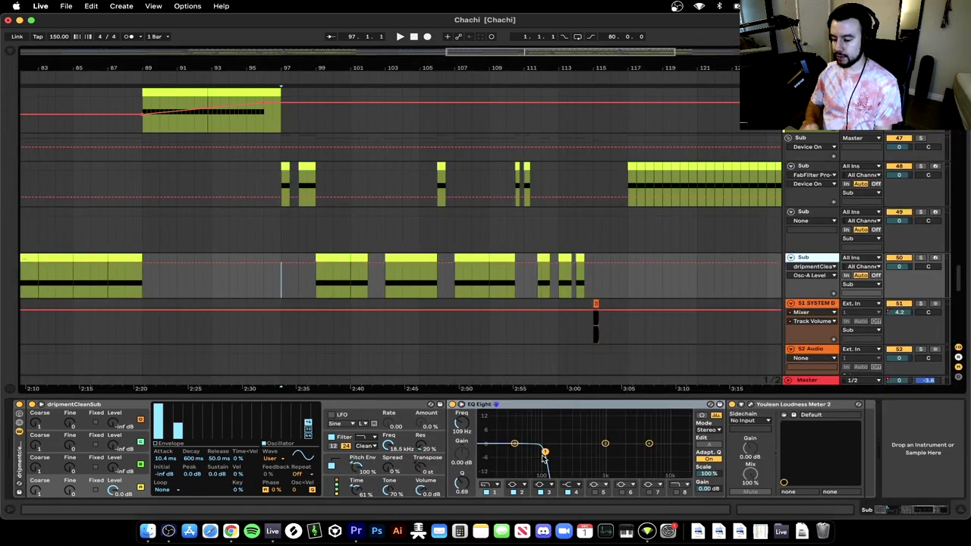
left_click(463, 407)
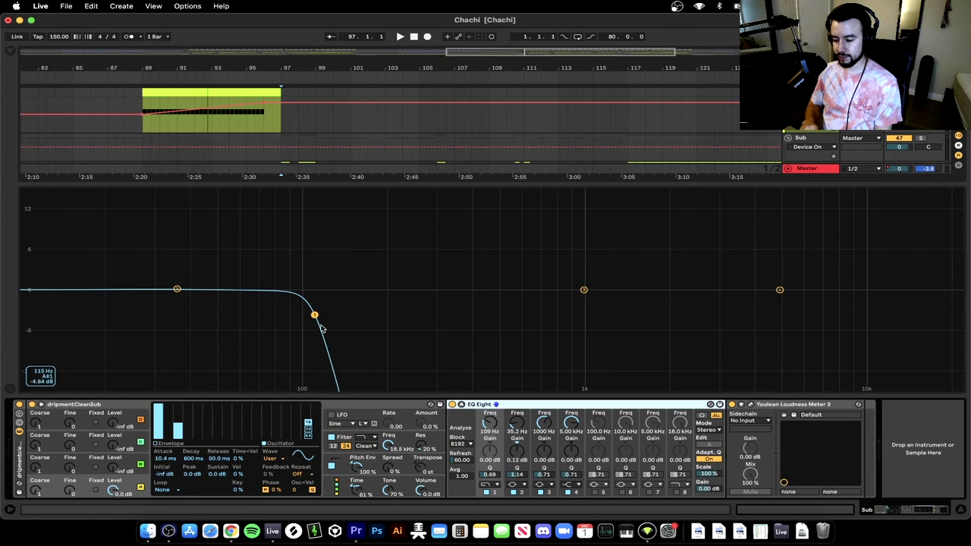
Play the drop from bar 97, reduce the height of the enlarged EQ display and place the insert marker at bar 99 on Sub track 50
key("space")
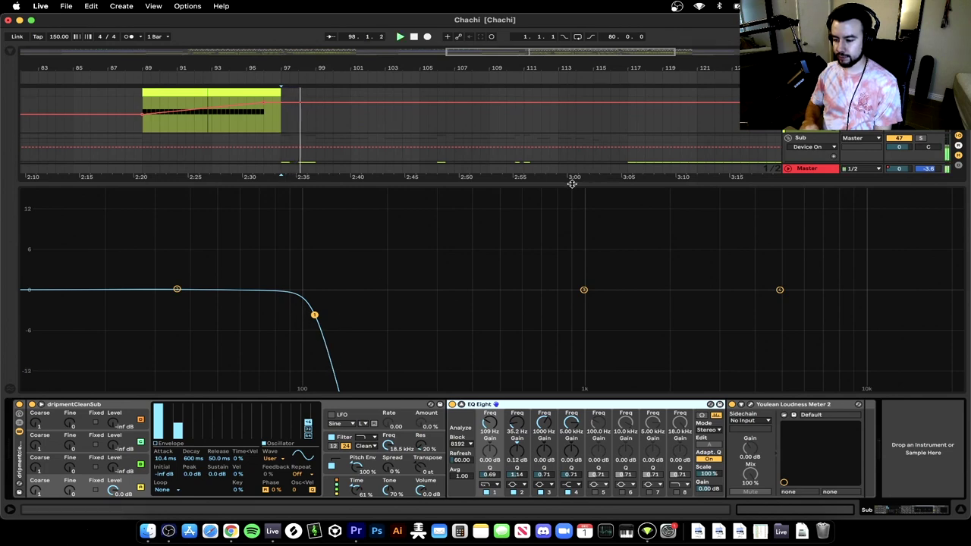
left_click_drag(572, 183, 572, 288)
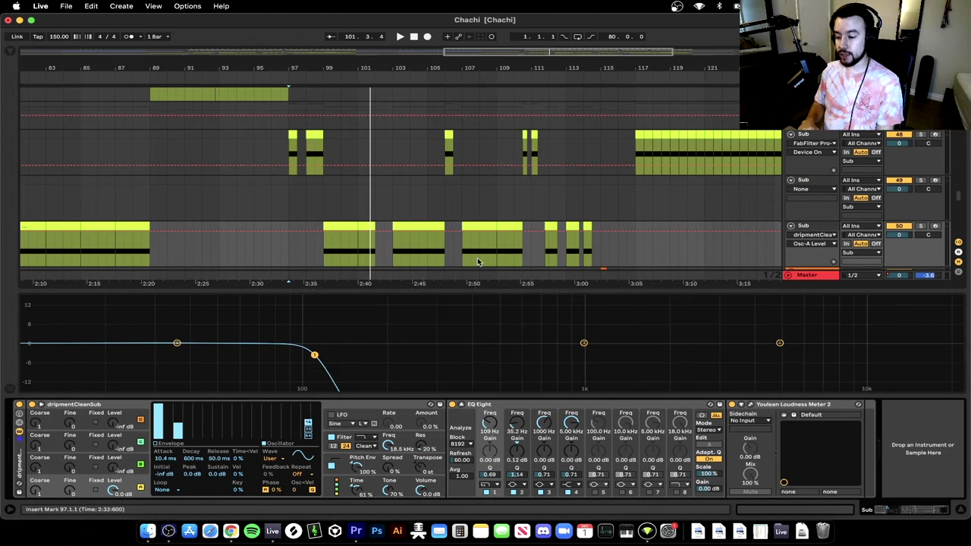
left_click(324, 258)
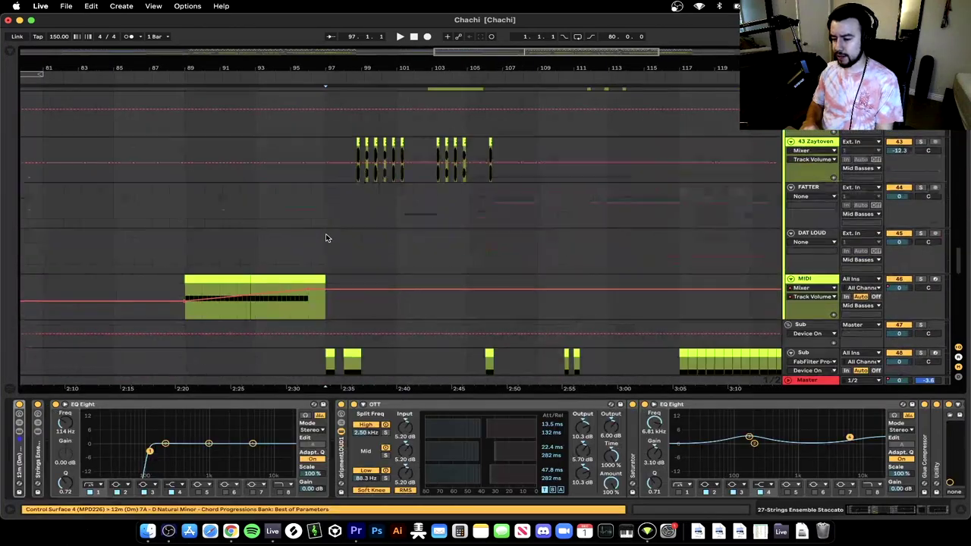
Examine the clips of the Mid Basses tracks around the drop at bar 97
scroll(327, 237, "right", 3)
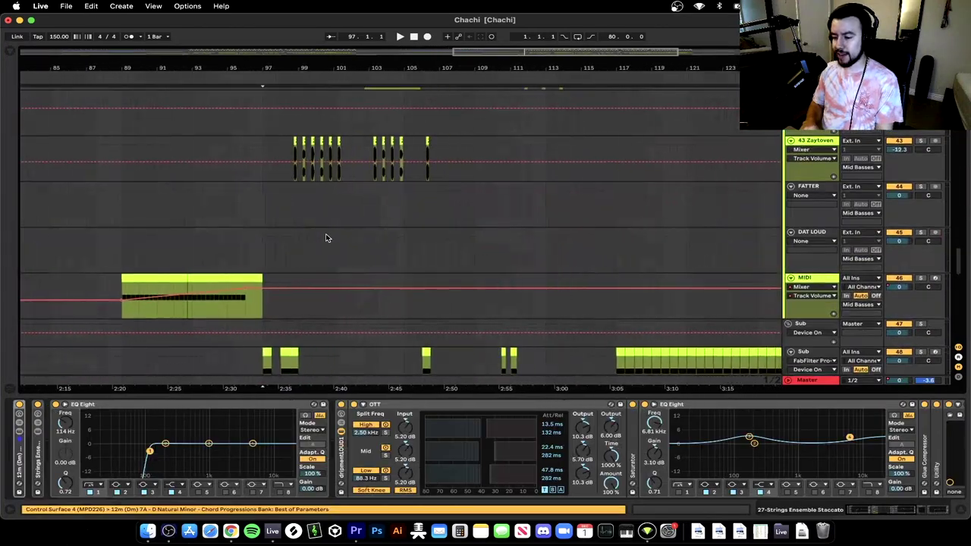
scroll(597, 221, "up", 3)
scroll(611, 265, "up", 4)
scroll(612, 264, "left", 3)
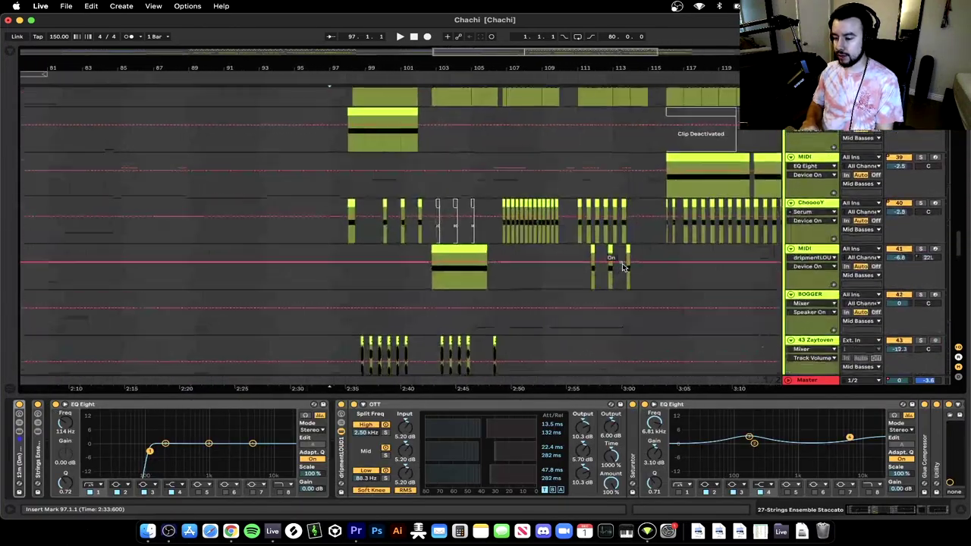
scroll(532, 243, "right", 1)
left_click(307, 188)
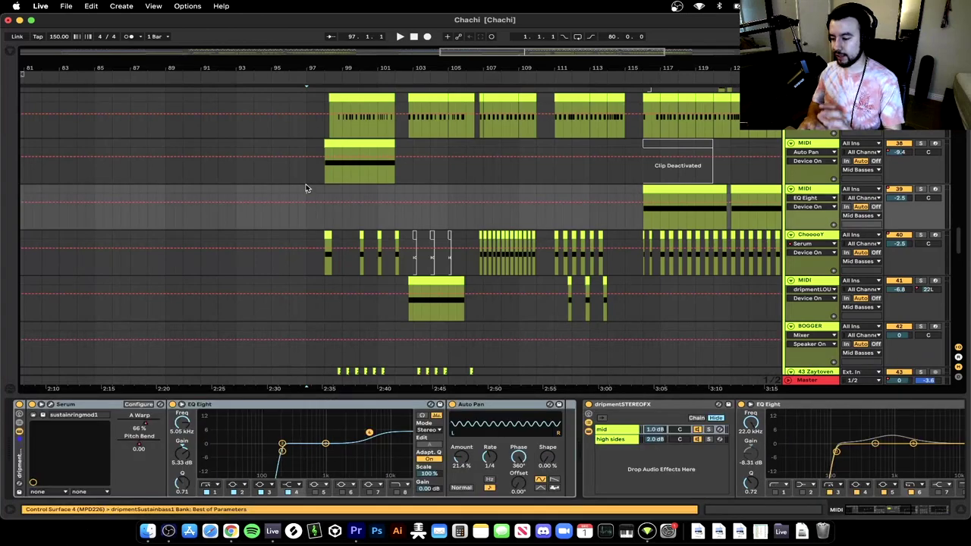
scroll(296, 198, "up", 5)
scroll(283, 209, "right", 1)
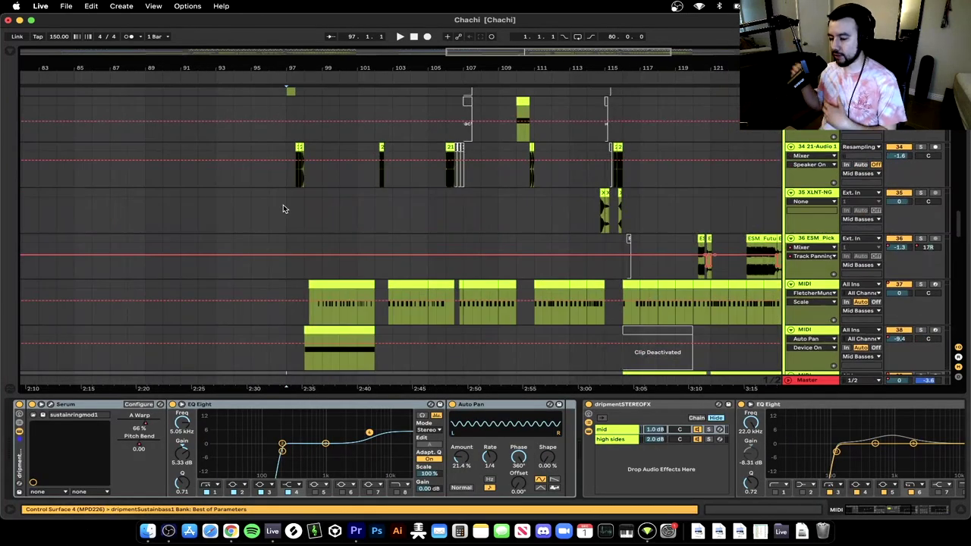
Show the devices of MIDI track 37 and play its first clip in solo from 98.3.3 at a higher system volume
left_click(313, 317)
key("plus")
key("plus")
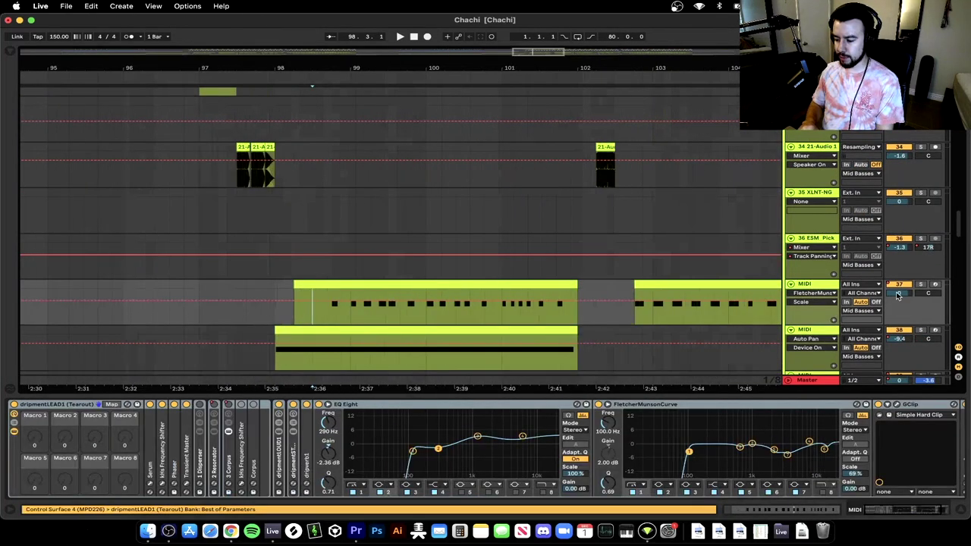
left_click(322, 317)
key("space")
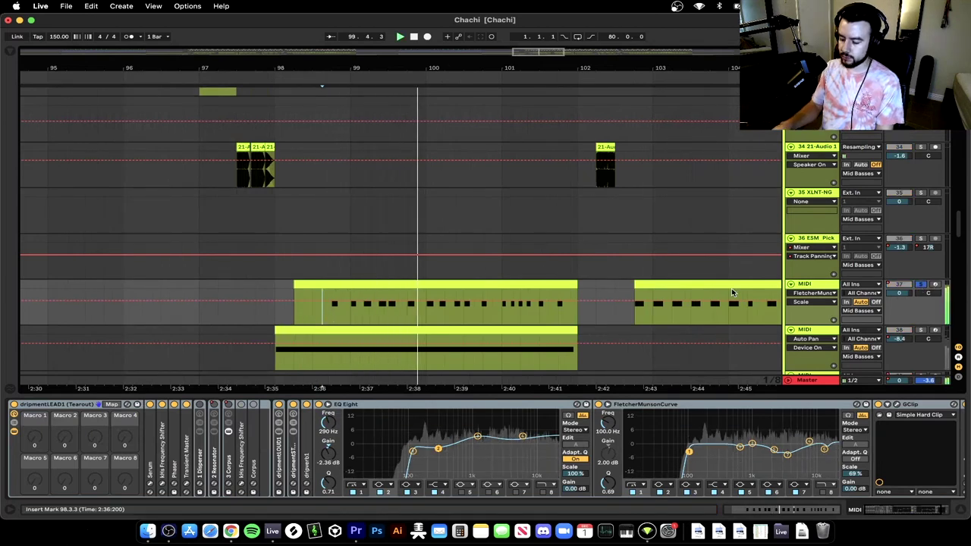
key("XF86AudioRaiseVolume")
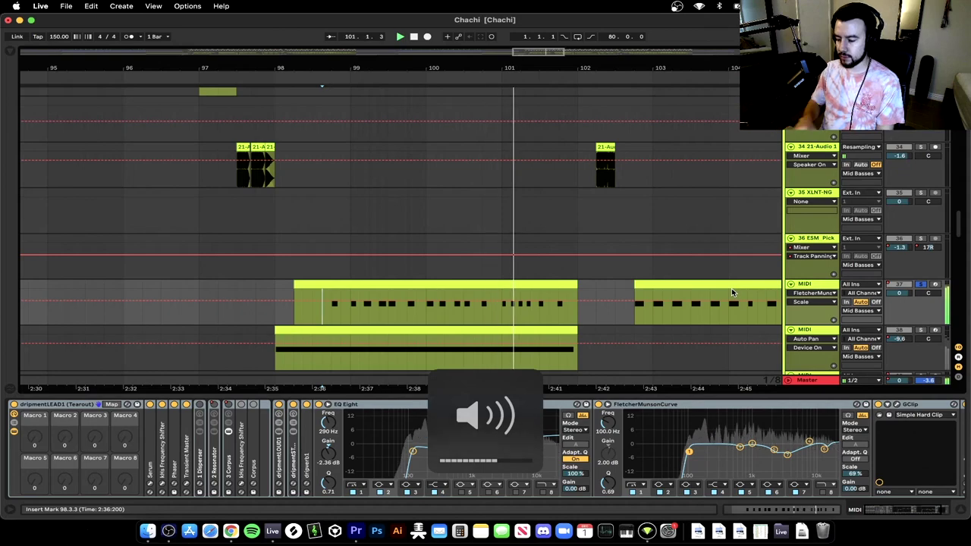
Replay track 37's first clip in solo, and unsolo the track to hear the passage with the full mix
scroll(551, 254, "down", 3)
scroll(552, 254, "down", 3)
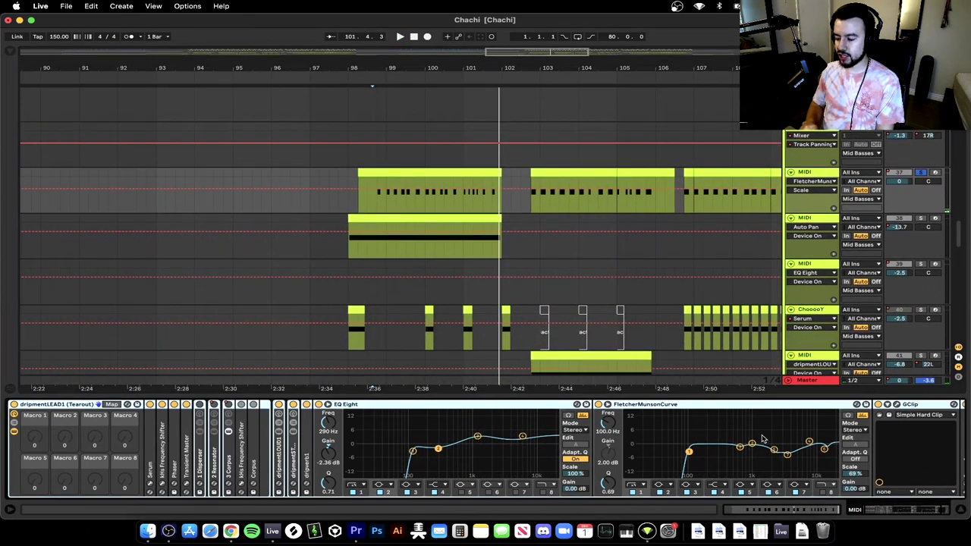
key("space")
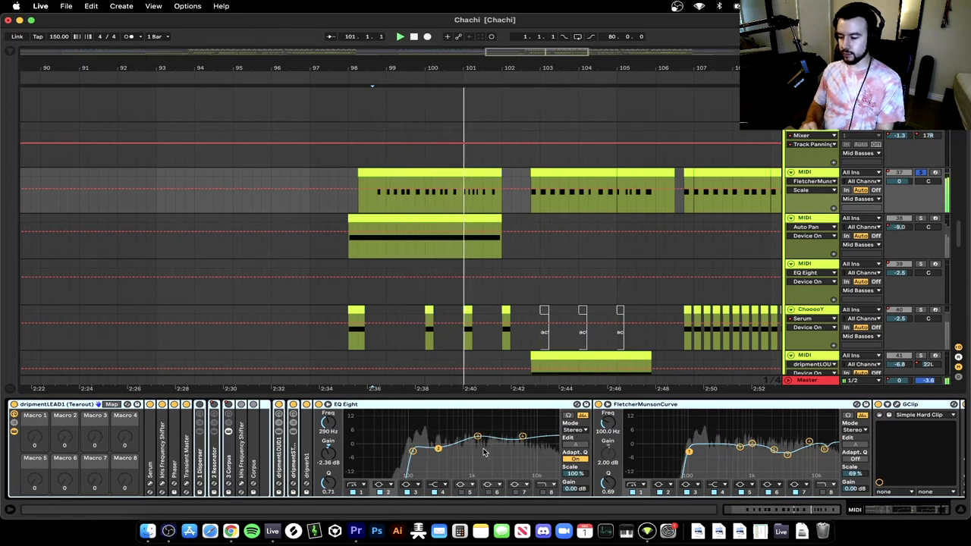
key("space")
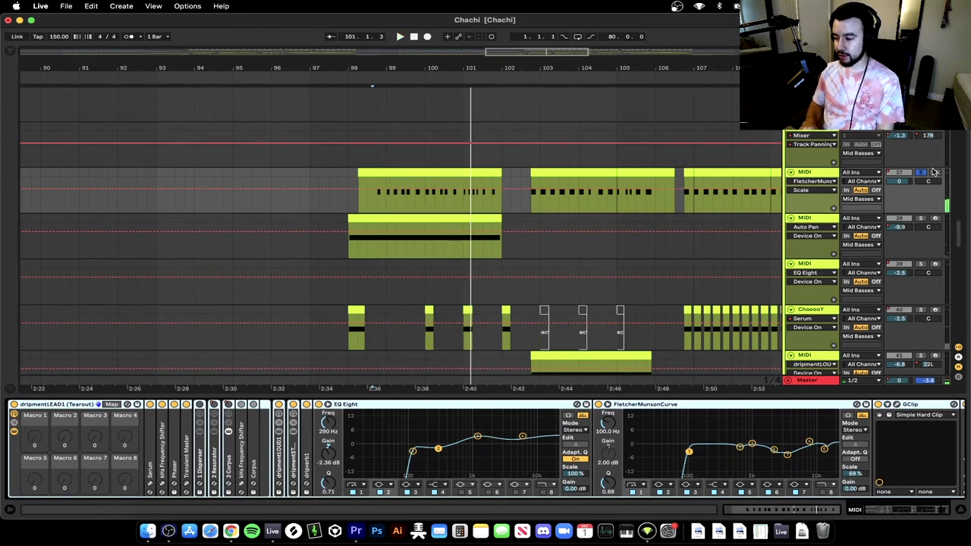
key("space")
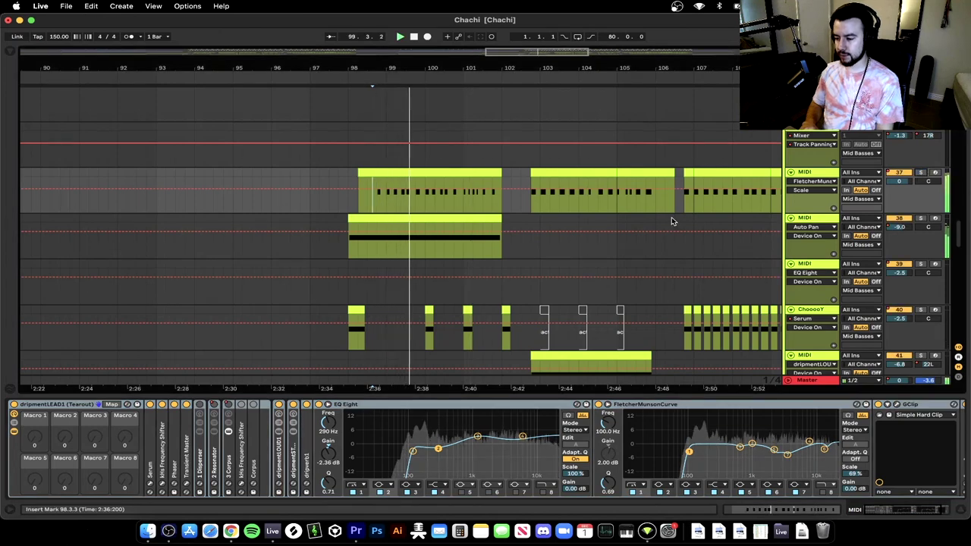
Select track 37's clip section from 102.4.1 to 105.1.1 and play it with the other tracks
left_click(555, 171)
key("space")
key("space")
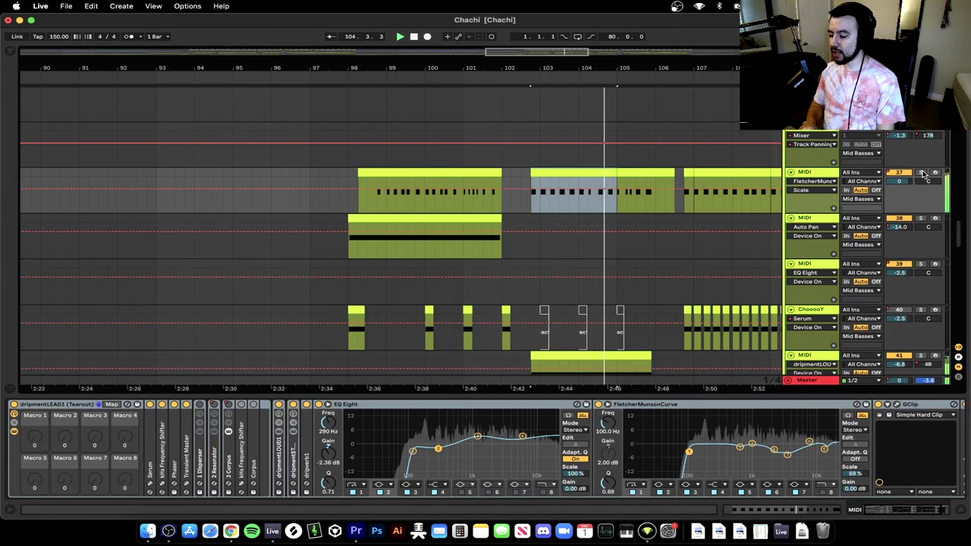
key("space")
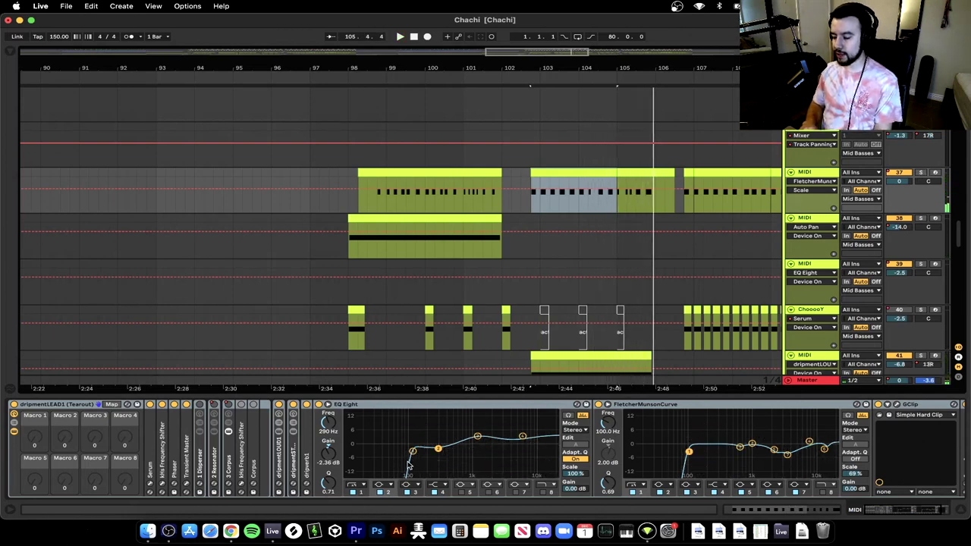
Solo track 37 and examine the 1.24 kHz and 6.39 kHz bands of its EQ Eight
key("s")
scroll(392, 251, "down", 3)
scroll(510, 258, "right", 2)
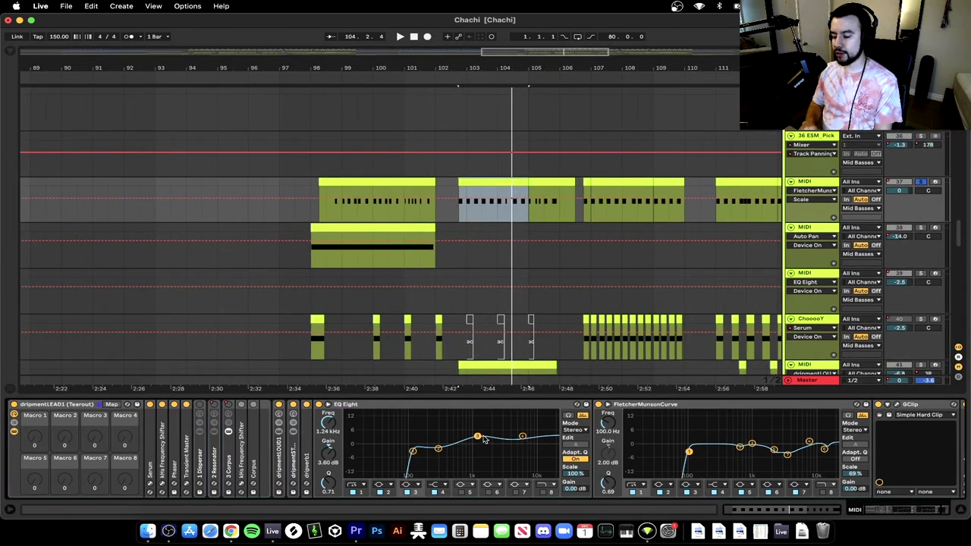
left_click(522, 437)
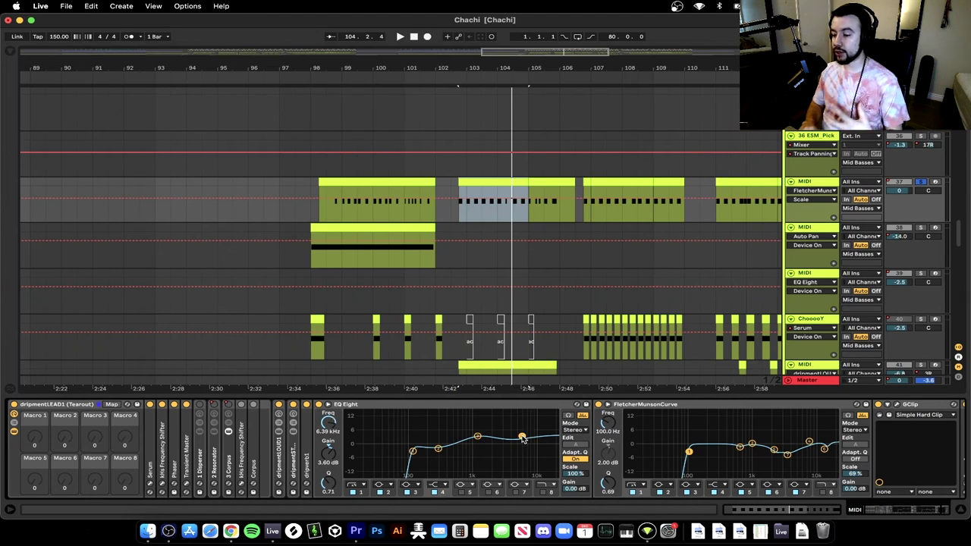
scroll(522, 438, "right", 2)
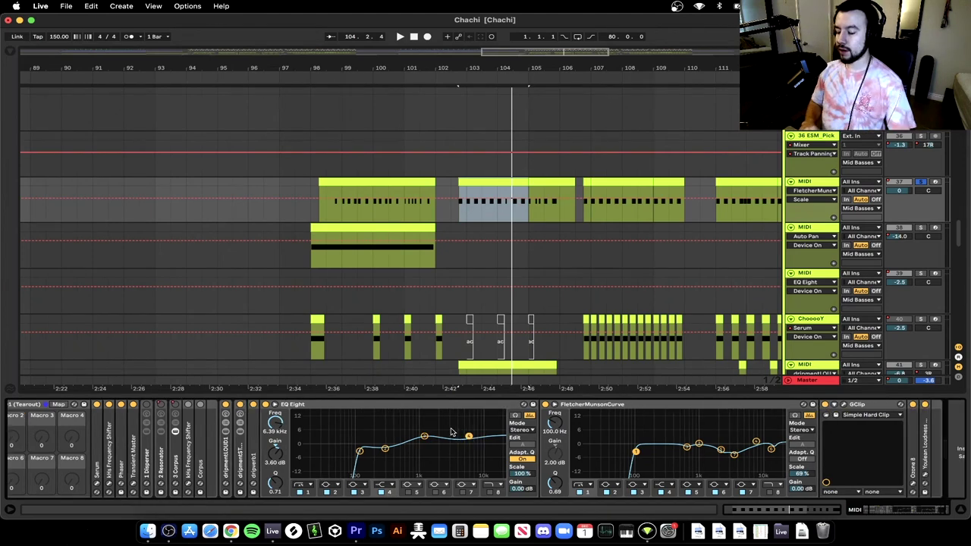
left_click(333, 407)
scroll(333, 407, "right", 2)
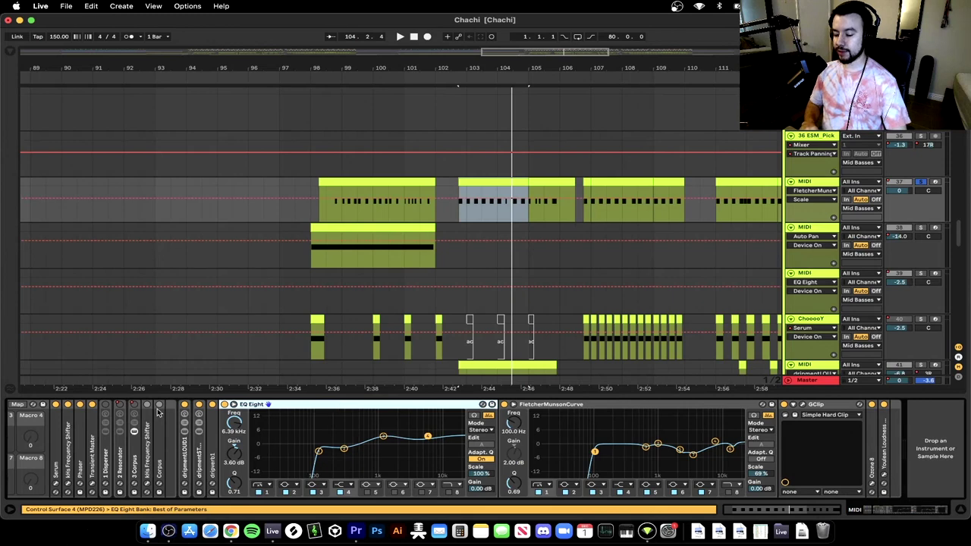
Unfold the Serum device in track 37's dripmentLEAD1 rack
scroll(114, 436, "left", 3)
left_click(179, 461)
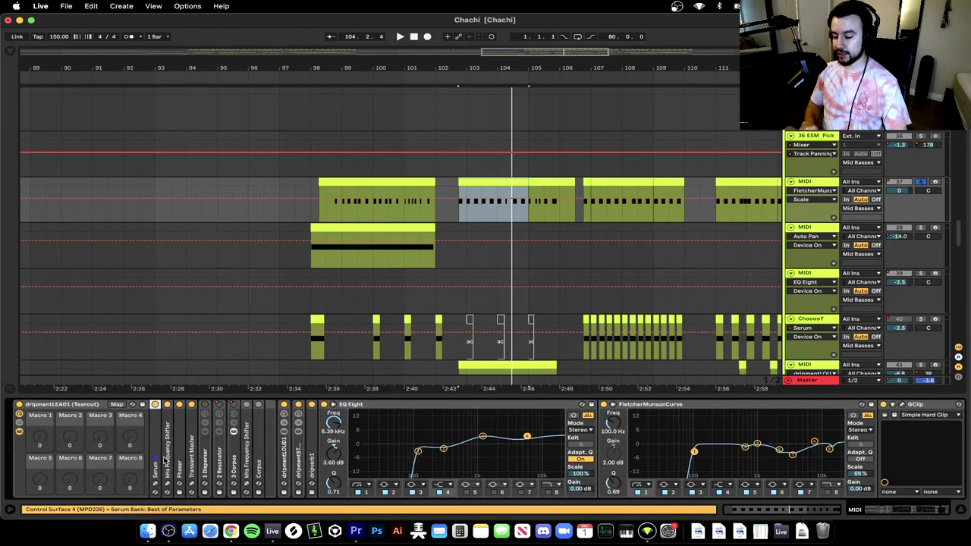
left_click(157, 460)
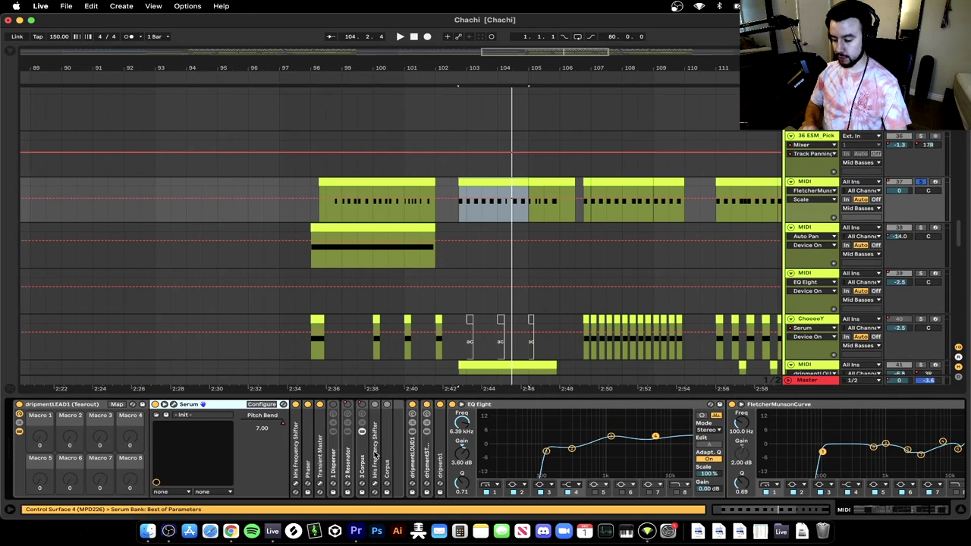
Unfold the dripmentLOUD1 rack on track 37 and examine its first OTT, the Saturator and the second OTT
double_click(415, 455)
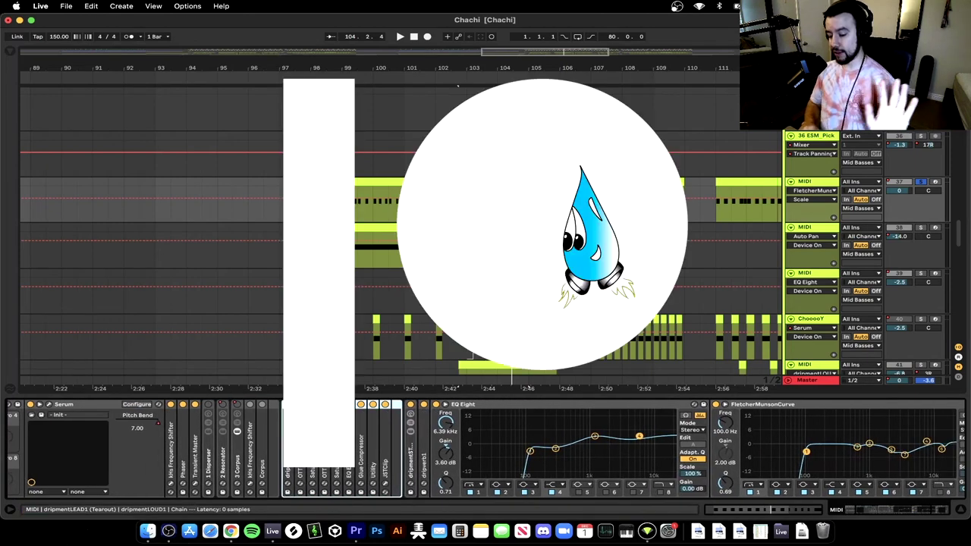
left_click(318, 464)
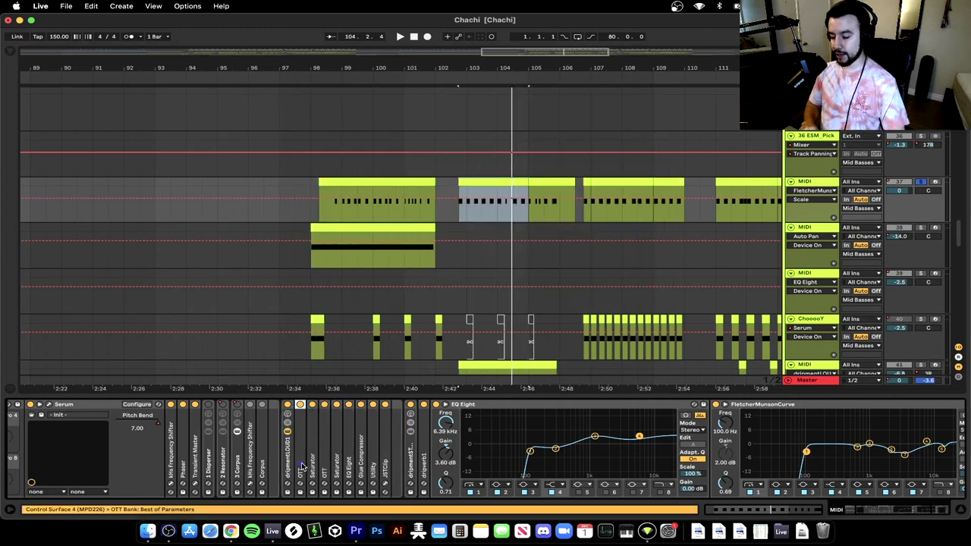
left_click(300, 467)
left_click(313, 466)
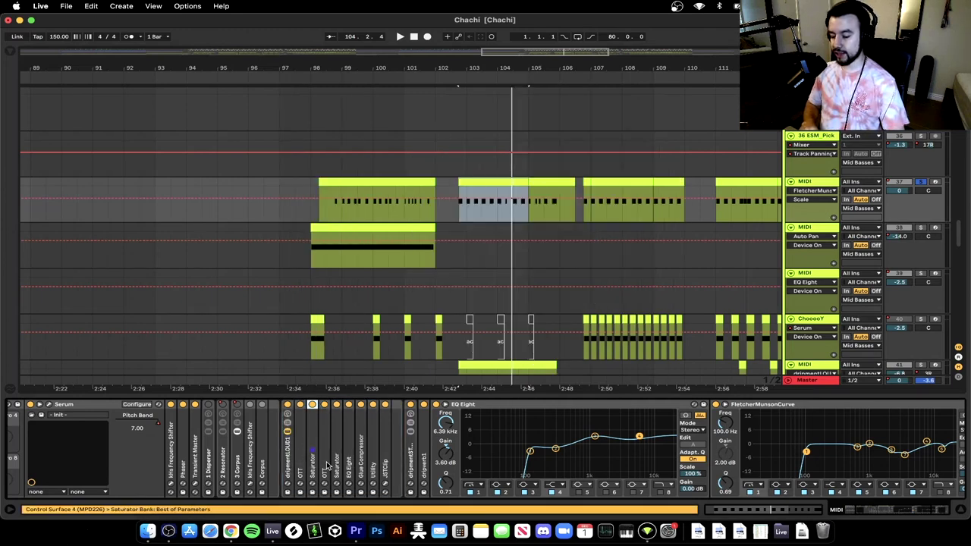
left_click(328, 466)
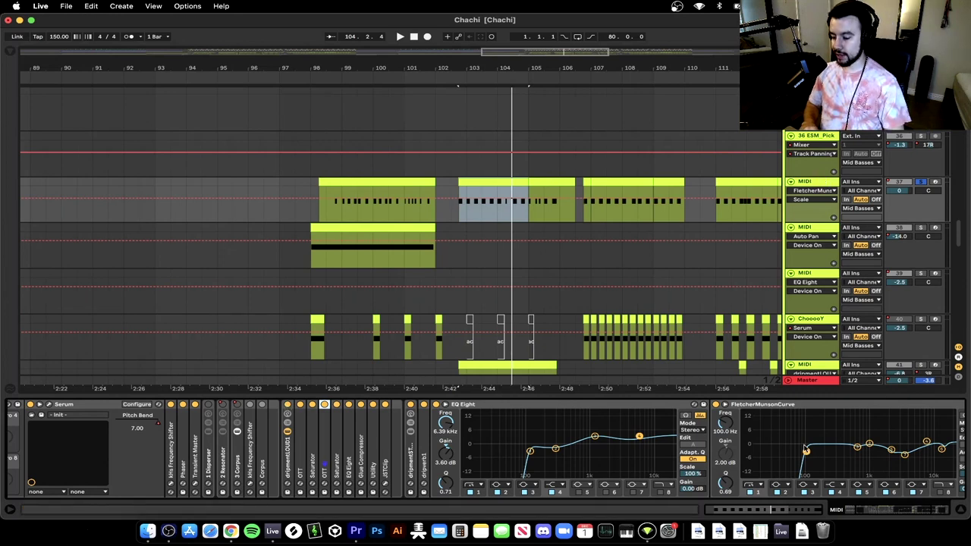
Open the Youlean Loudness Meter 2 on track 37, move its window clear of the devices and measure the selected passage's loudness
scroll(804, 454, "right", 5)
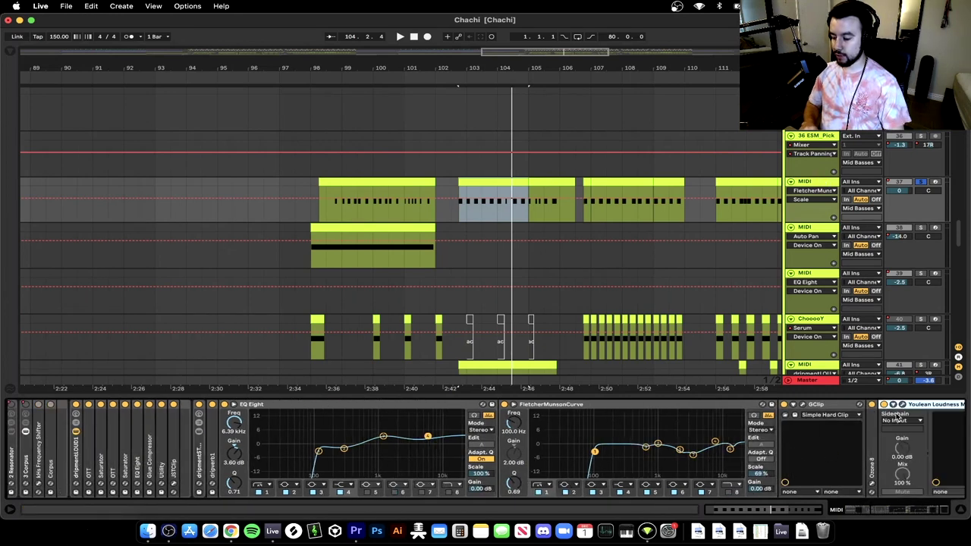
left_click(902, 404)
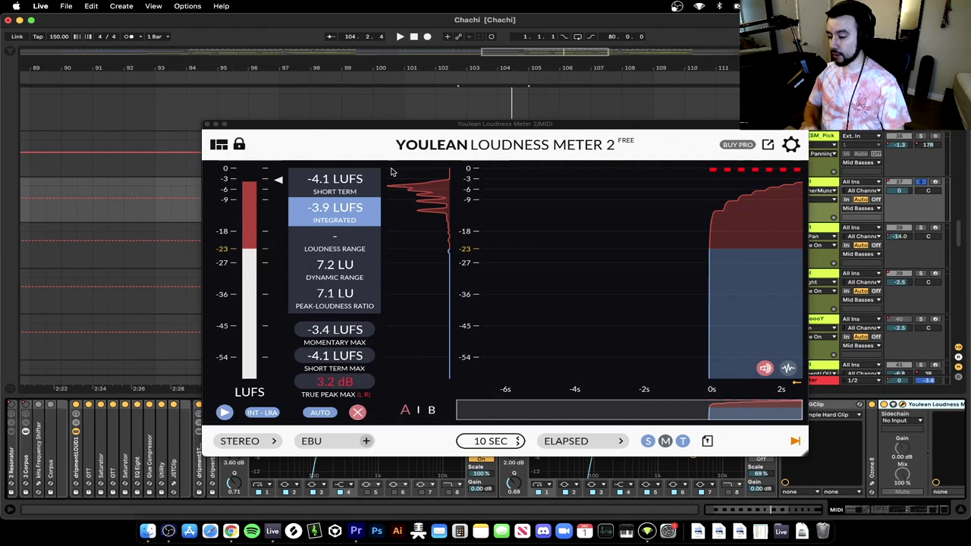
left_click_drag(381, 124, 343, 18)
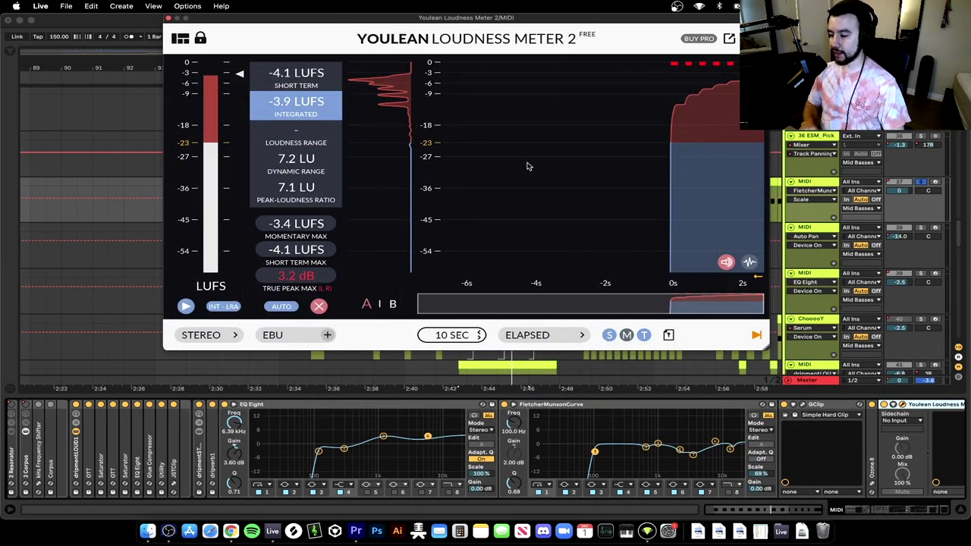
key("space")
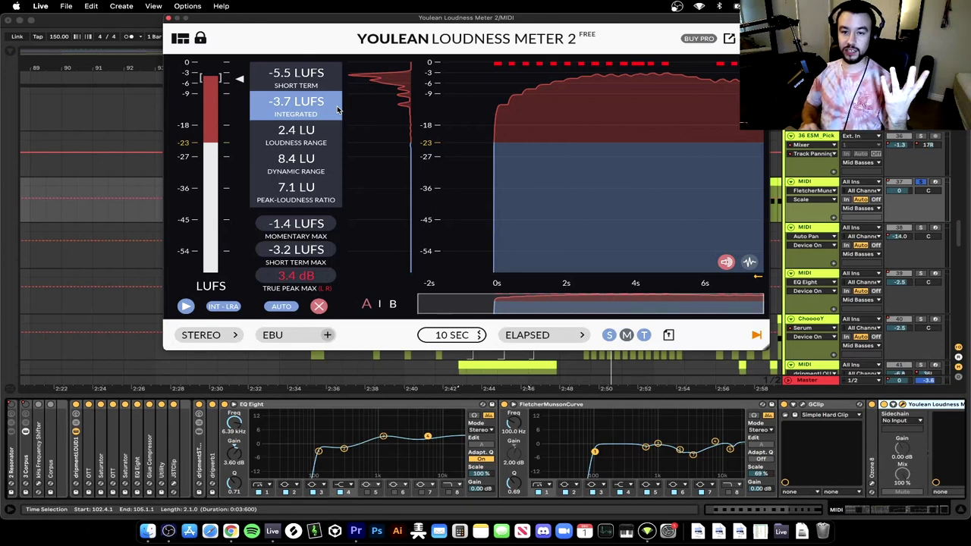
Unfold the first OTT, the Saturator and JSTClip in track 37's dripmentLOUD1 rack, and look at JSTClip's plug-in window
left_click(411, 455)
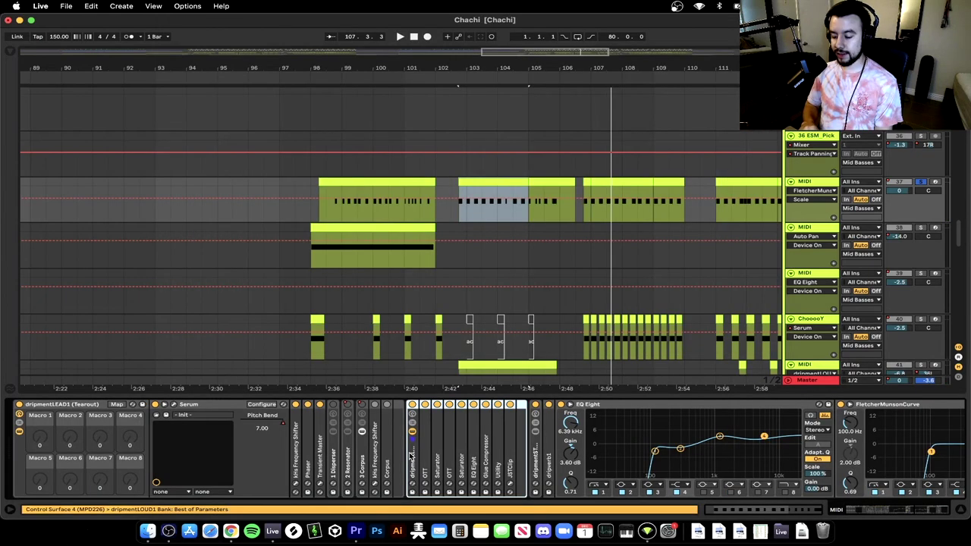
double_click(430, 456)
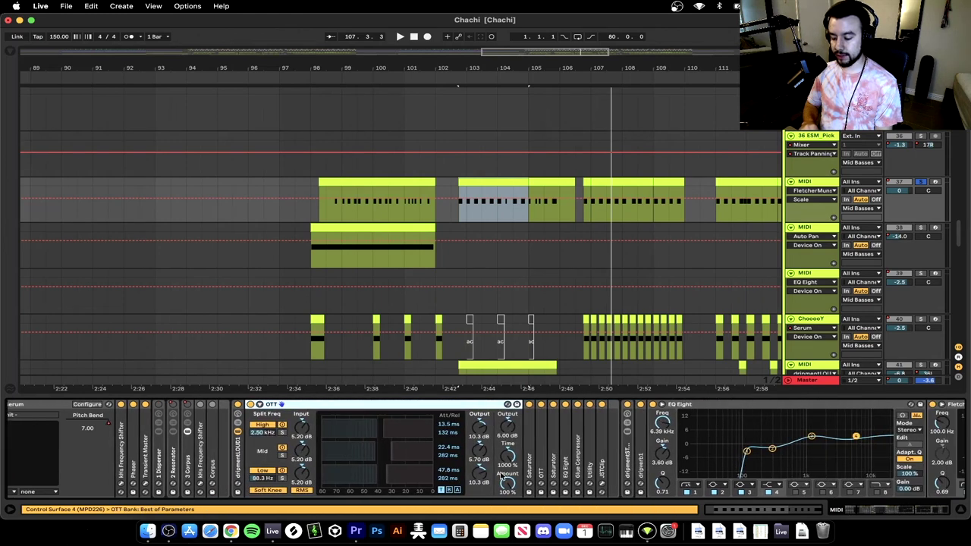
double_click(529, 448)
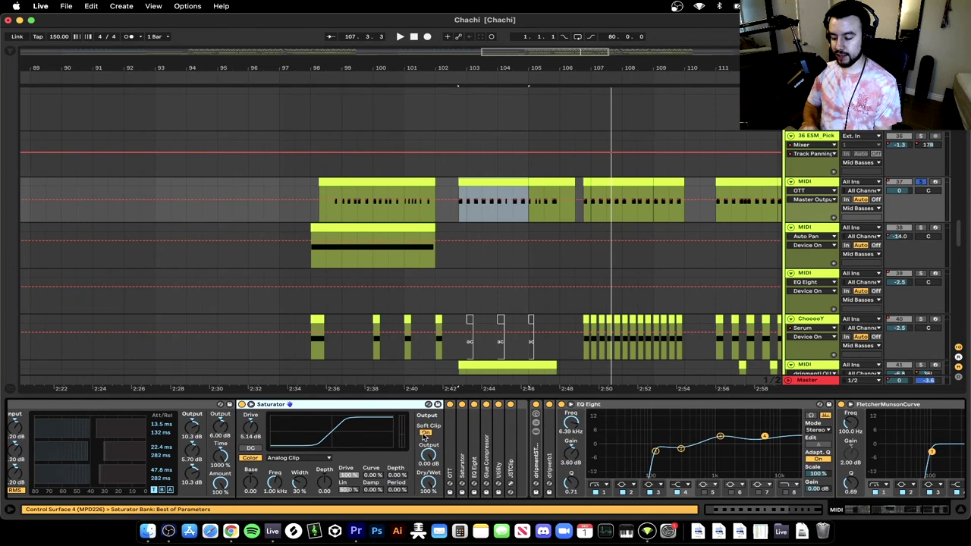
double_click(510, 455)
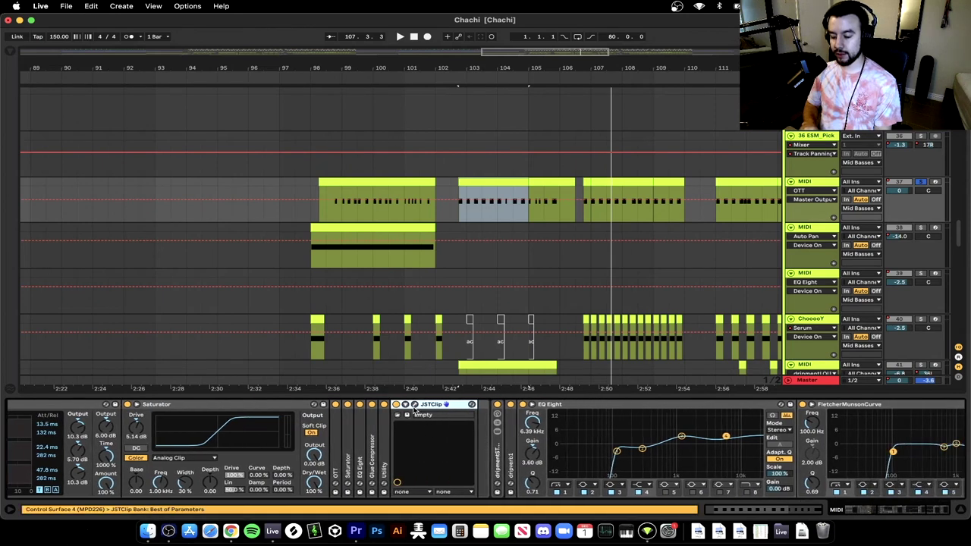
left_click(415, 409)
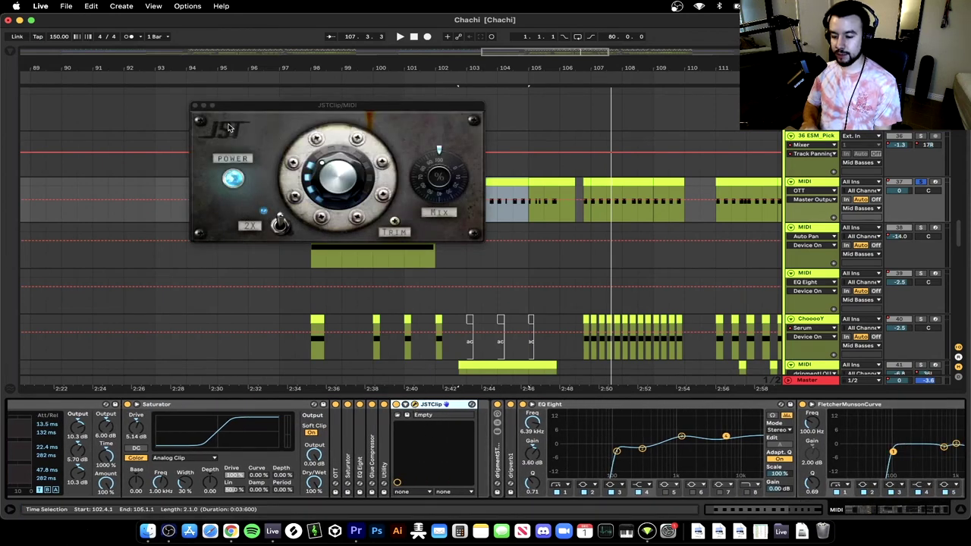
left_click(195, 105)
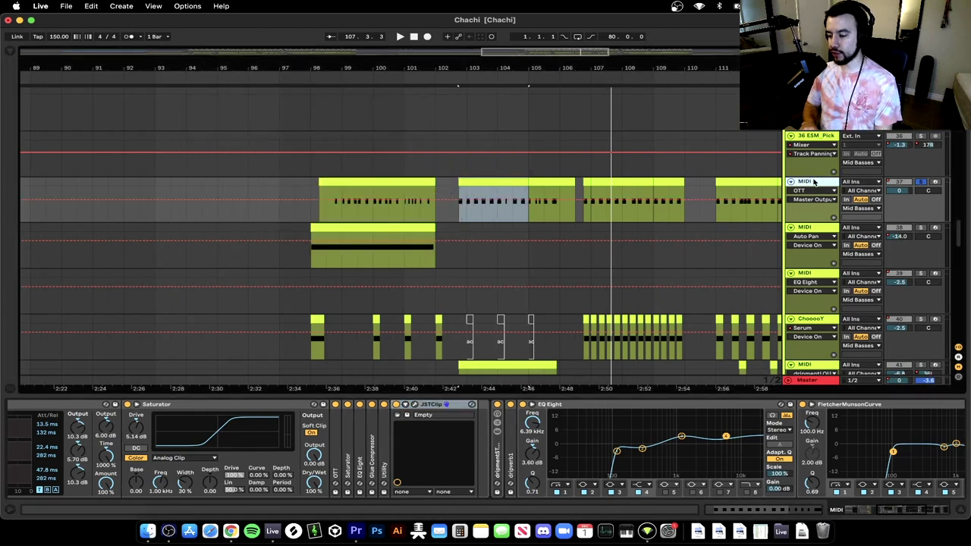
Play the selected passage on track 37 and look through the Master track's device chain
key("space")
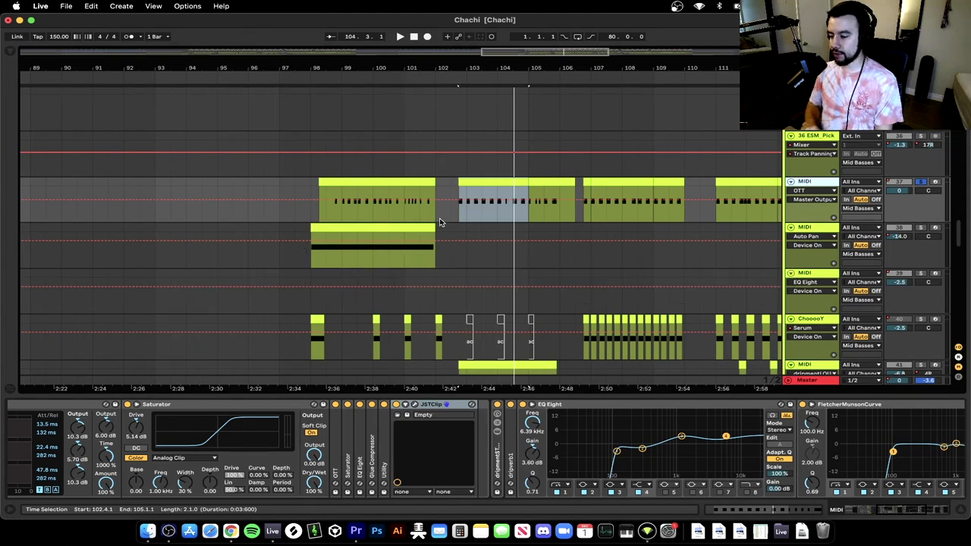
left_click(806, 379)
scroll(676, 436, "right", 8)
scroll(676, 435, "left", 1)
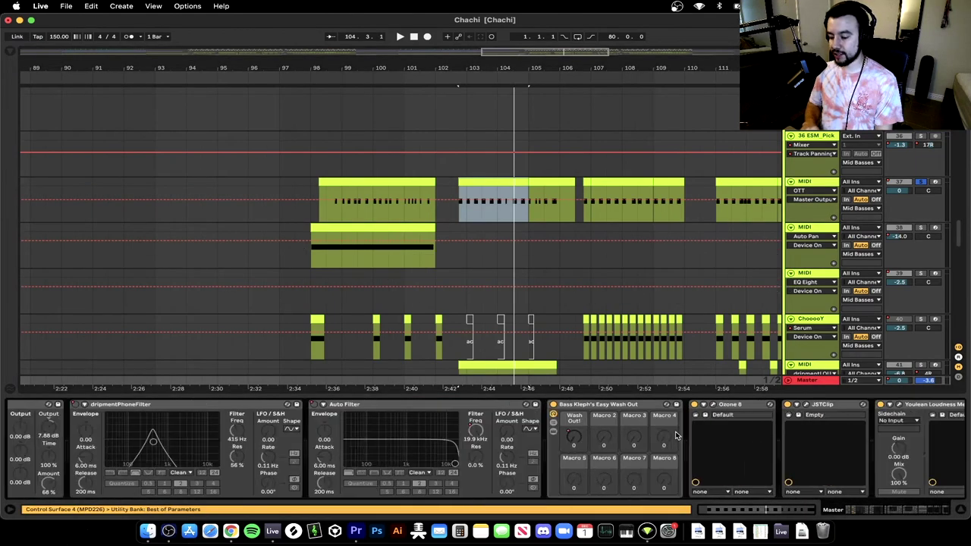
scroll(677, 435, "left", 10)
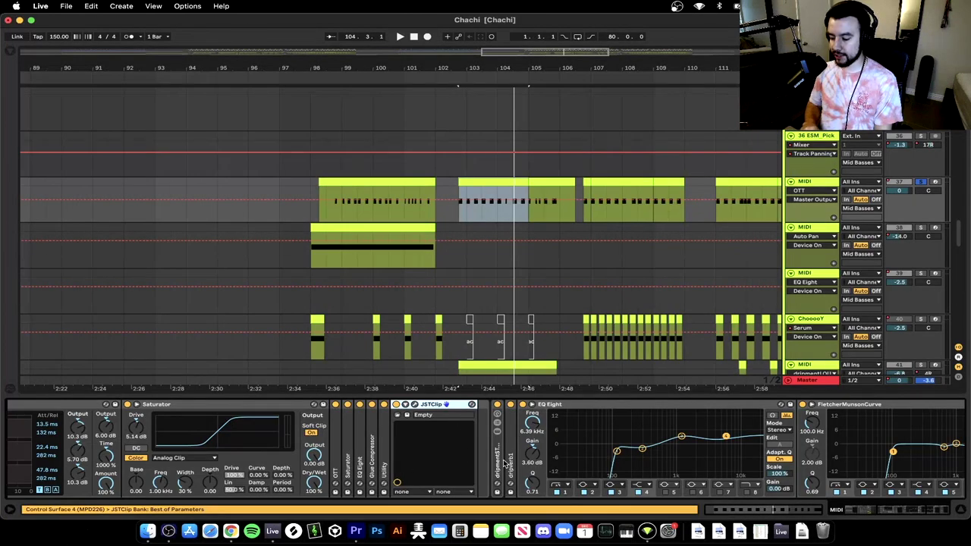
Look over the dripmentSTEREOFX and dripverb1 racks on track 37 and unfold its Ozone 8 device
double_click(505, 463)
double_click(529, 407)
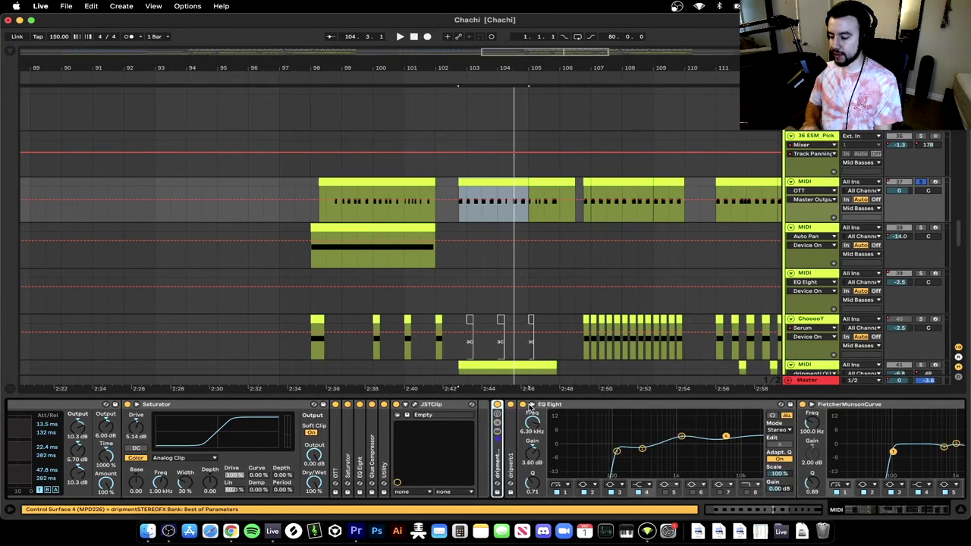
scroll(412, 448, "right", 3)
double_click(327, 461)
double_click(339, 406)
scroll(340, 406, "right", 3)
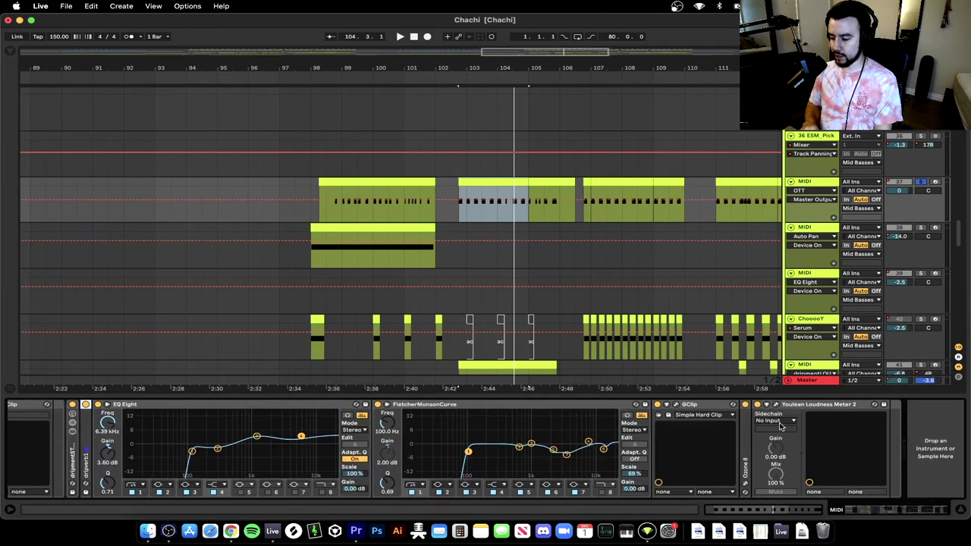
double_click(745, 440)
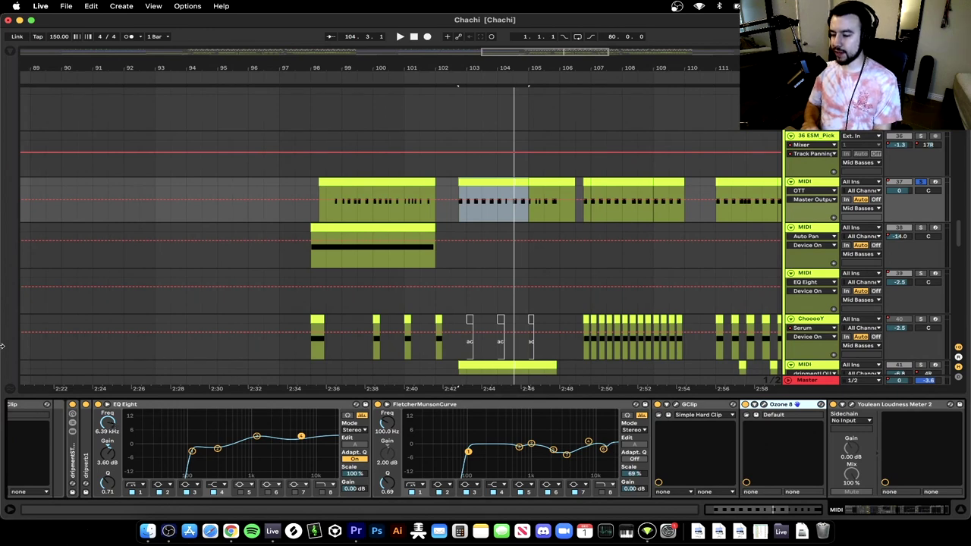
Place the insert marker at 98.4.1 in track 37's first clip and select the track
left_click(325, 194)
key("plus")
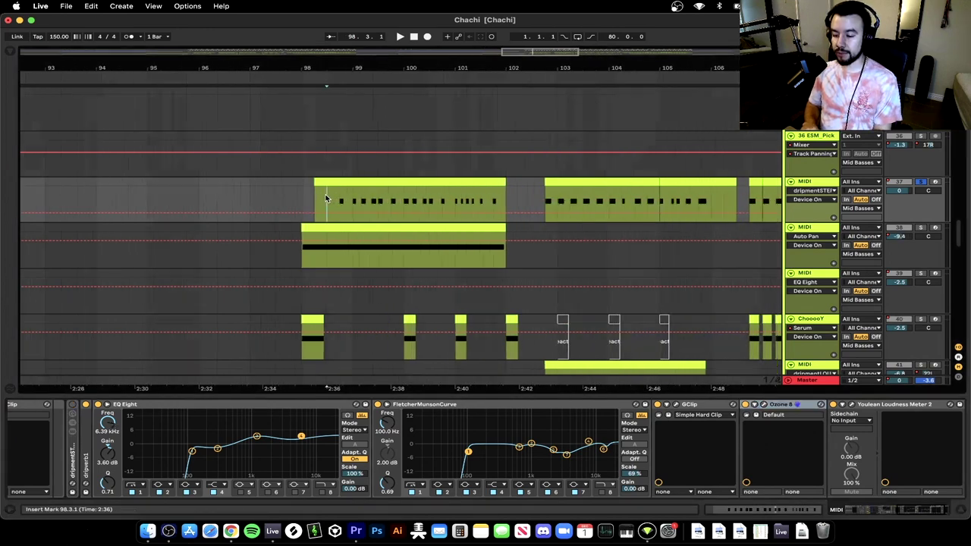
scroll(325, 194, "up", 3)
left_click(336, 182)
left_click(812, 169)
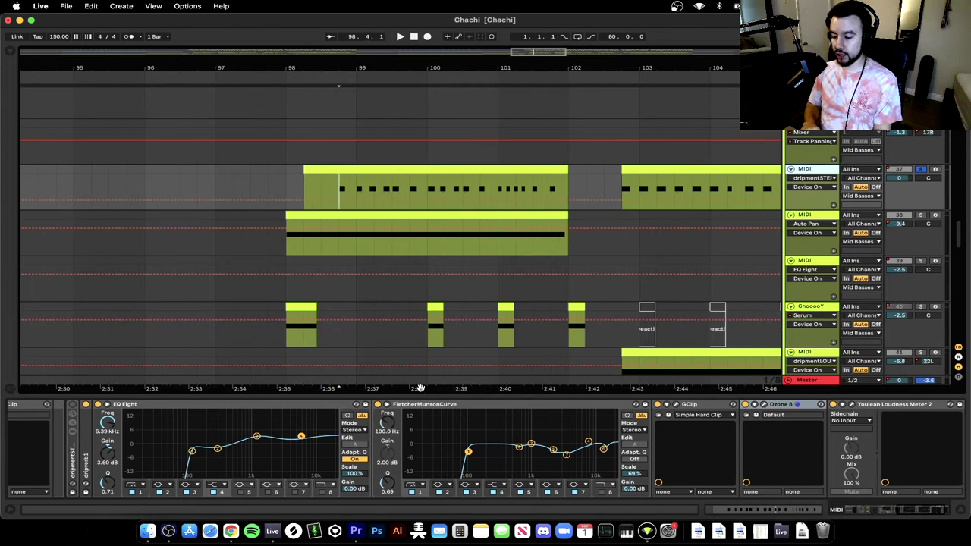
View Serum's oscillator, filter and envelope settings in the dripmentLEAD1 rack, and look along the rest of track 37's device chain
scroll(301, 434, "left", 10)
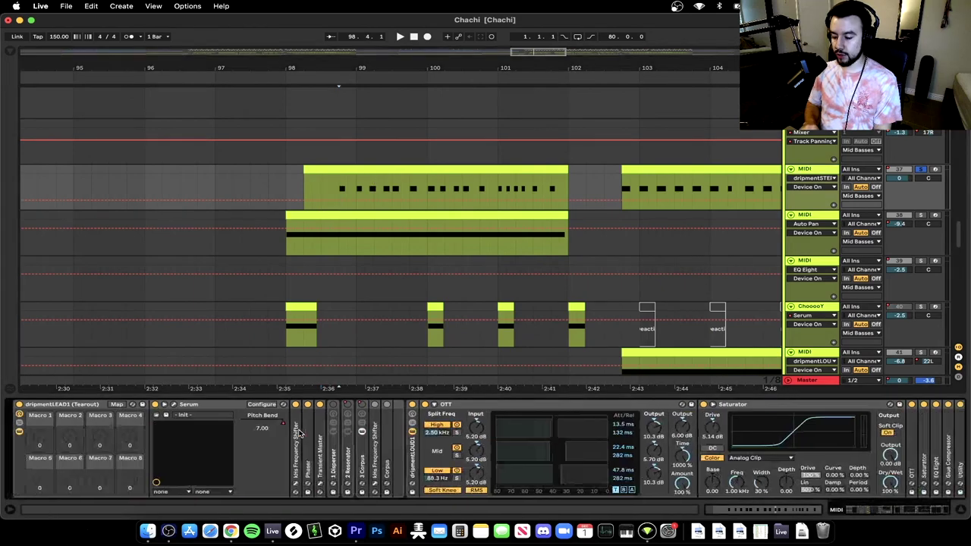
left_click(173, 406)
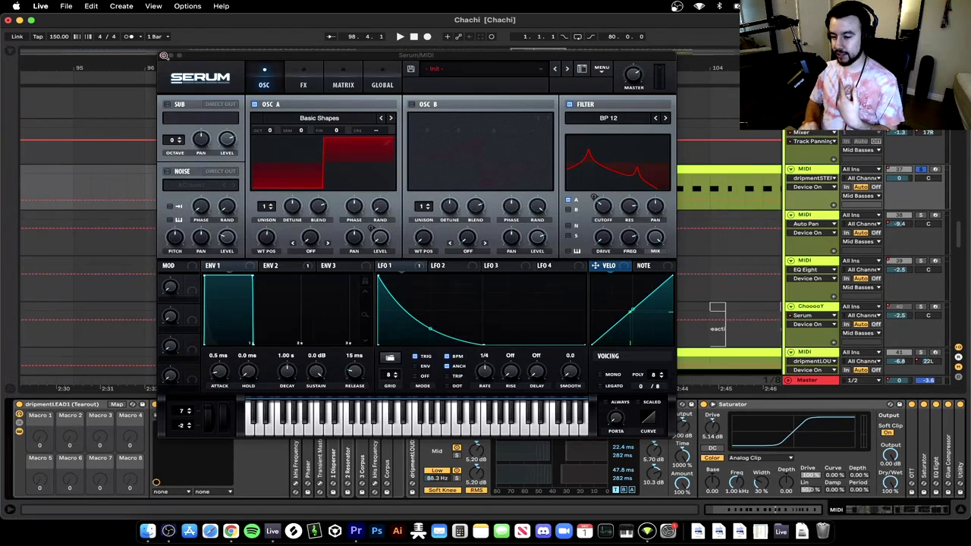
left_click(162, 55)
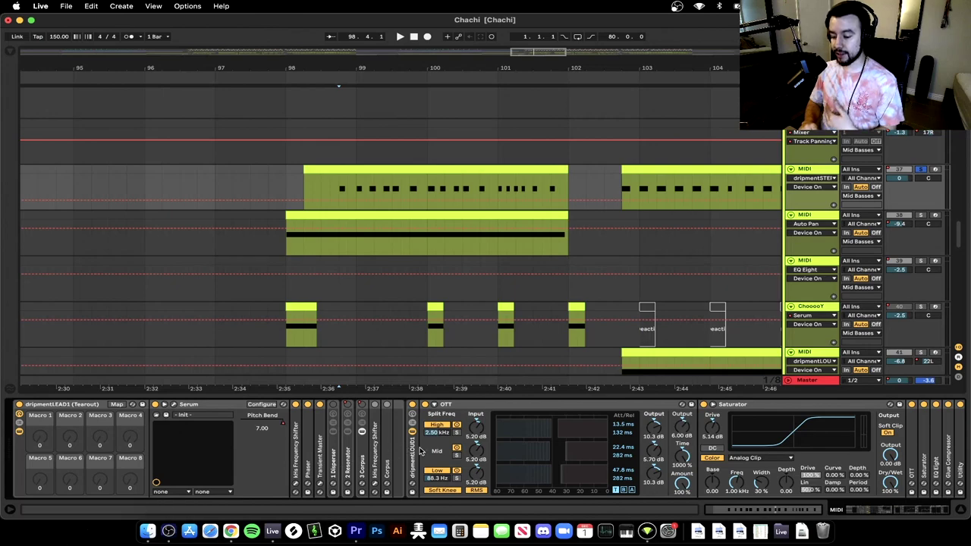
scroll(420, 454, "right", 10)
scroll(420, 454, "left", 10)
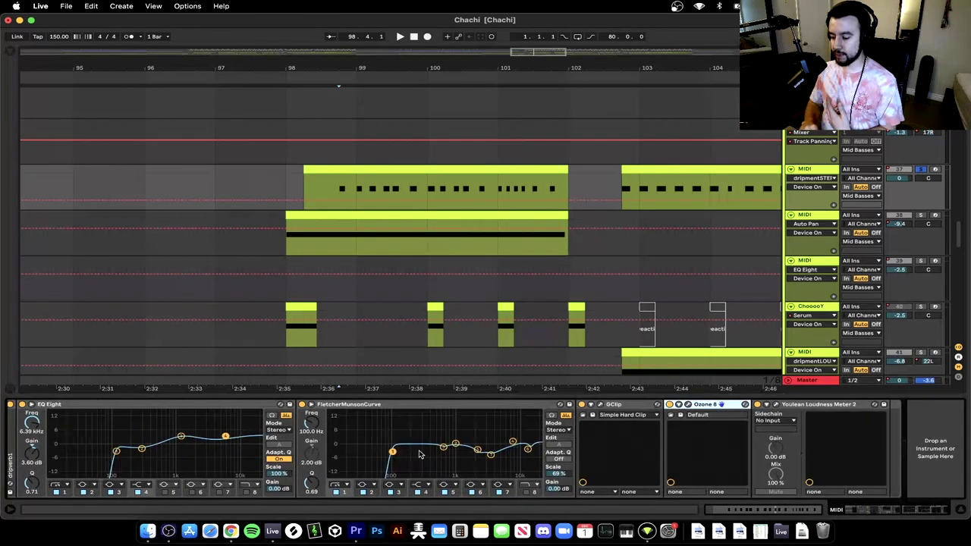
scroll(425, 452, "left", 10)
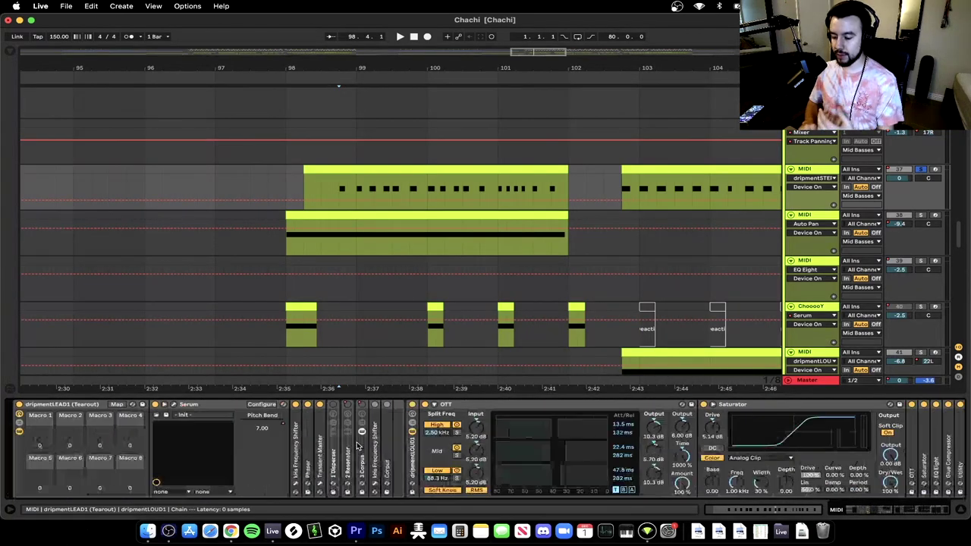
Open Ozone 8 on track 37, move its window clear of the devices and play the clip to examine its stereo image
scroll(471, 450, "right", 15)
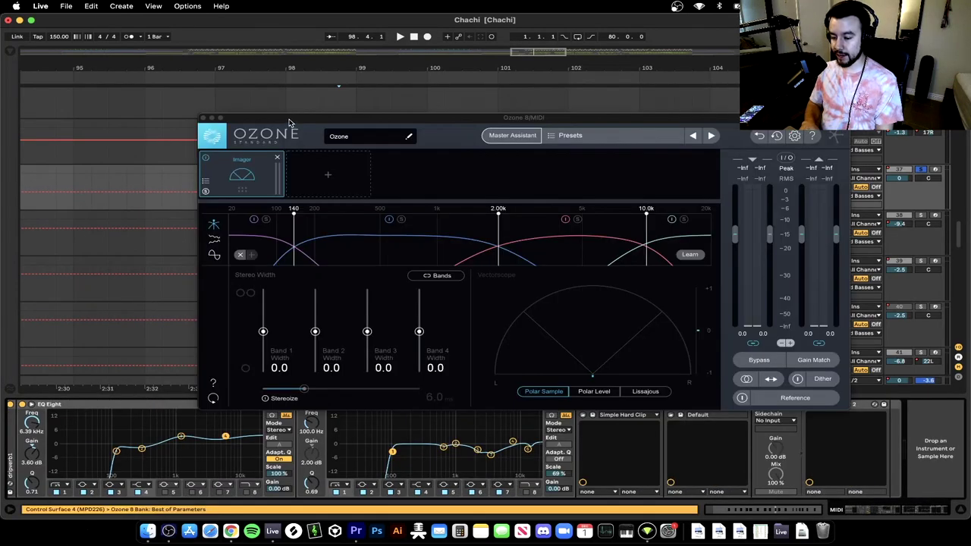
mouse_move(289, 121)
left_mouse_down()
mouse_move(208, 178)
mouse_move(225, 235)
mouse_move(225, 209)
left_mouse_up()
left_click(360, 188)
key("space")
left_click_drag(367, 202, 333, 55)
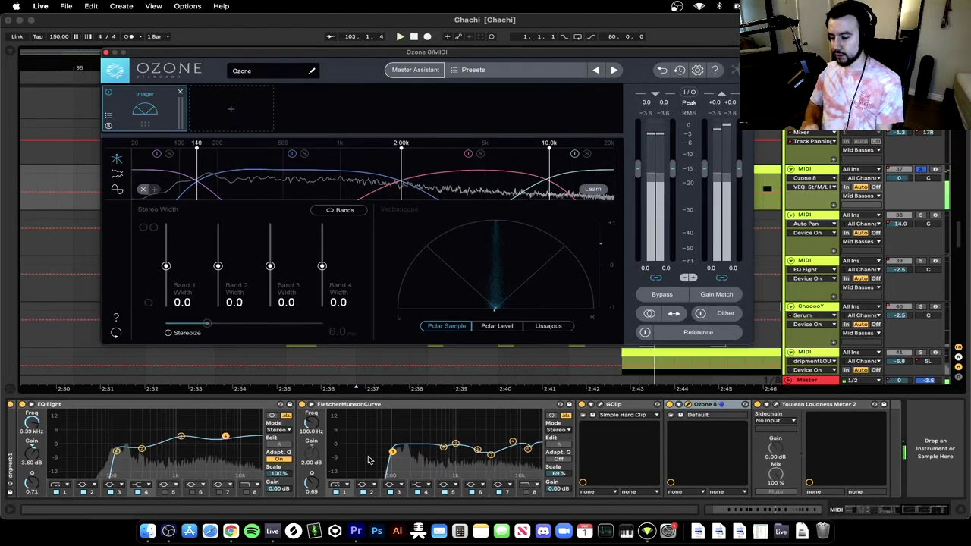
key("space")
Unfold the dripmentSTEREOFX rack on track 37, turn it on and show its mid and high sides chains
scroll(368, 460, "left", 10)
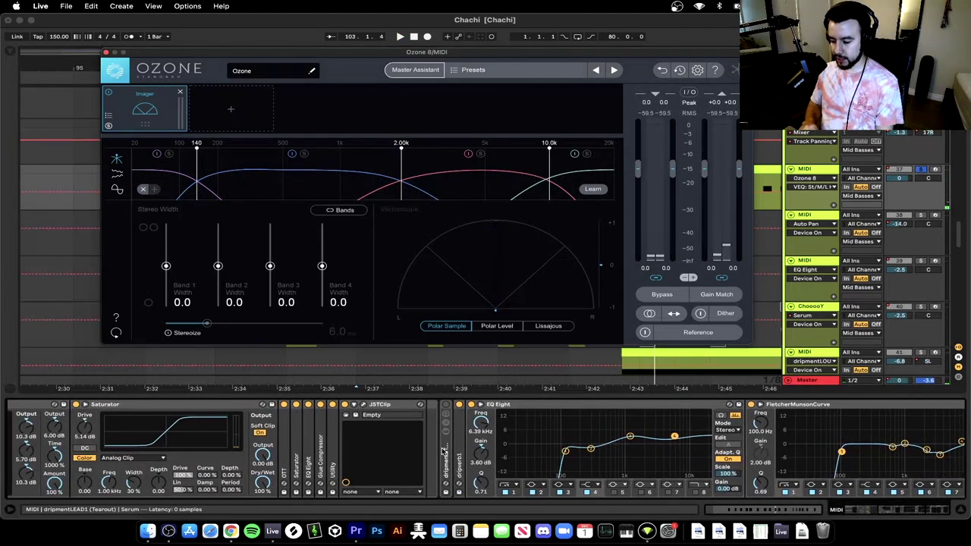
double_click(444, 451)
left_click(292, 433)
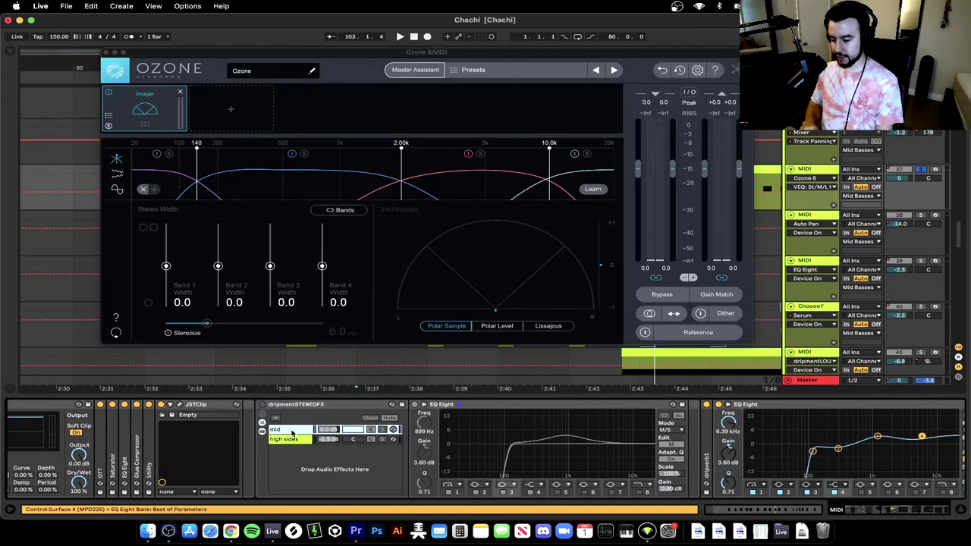
double_click(295, 433)
left_click(289, 440)
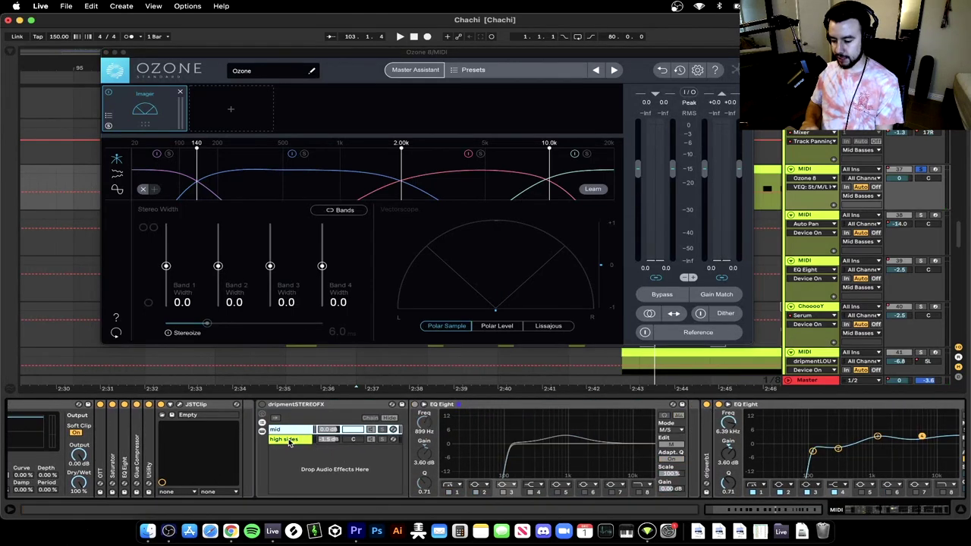
left_click(277, 429)
left_click(291, 431)
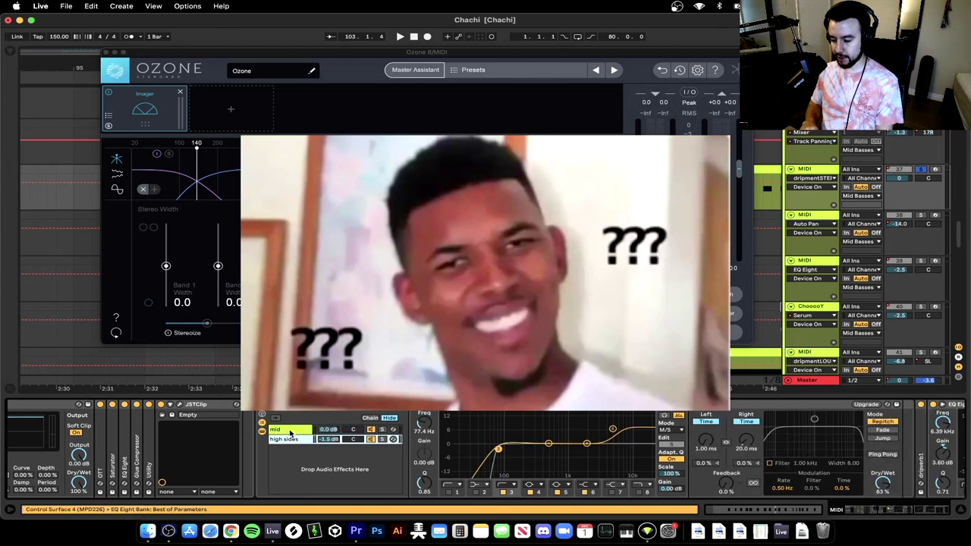
left_click(289, 431)
left_click(289, 439)
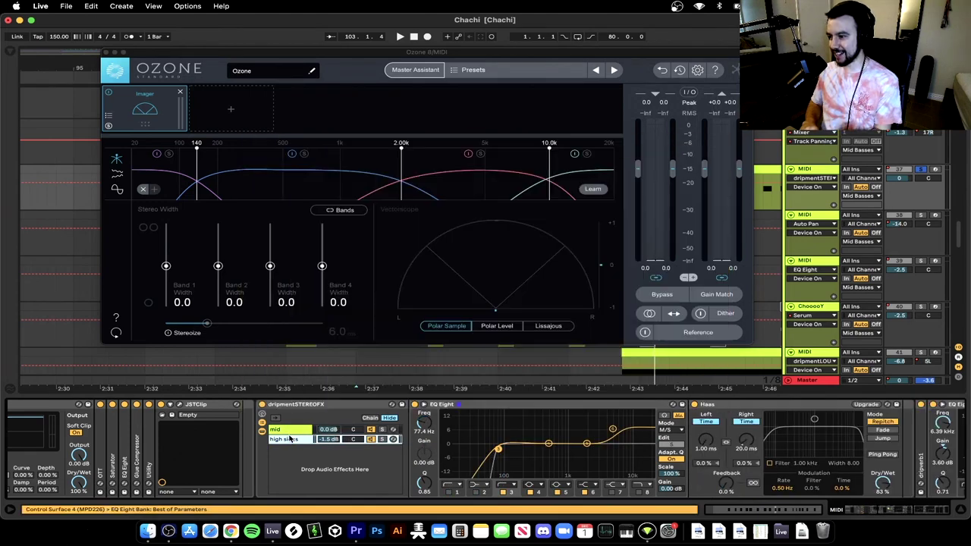
Examine the EQ Eight and Haas delay of the high sides chain, and show the mid chain's EQ Eight
scroll(334, 436, "right", 3)
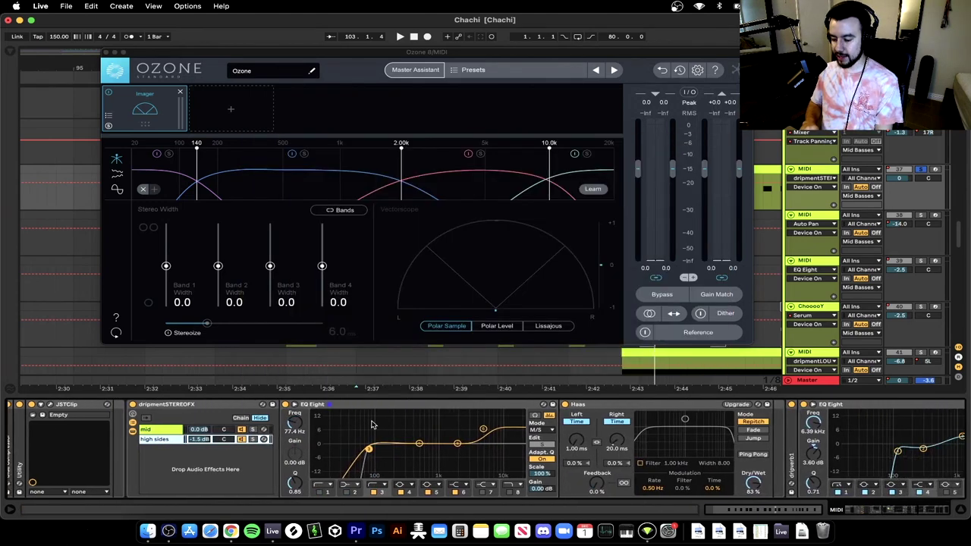
left_click(405, 406)
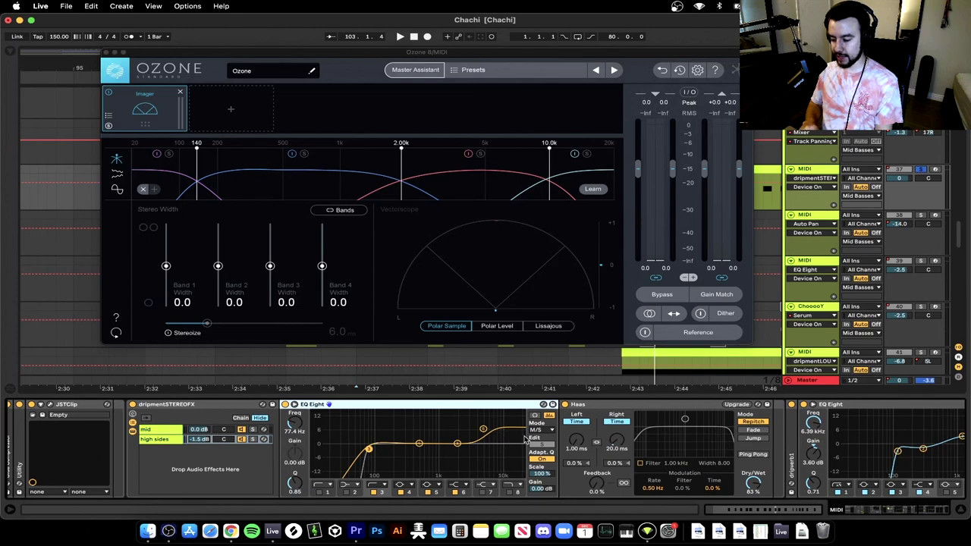
left_click(594, 415)
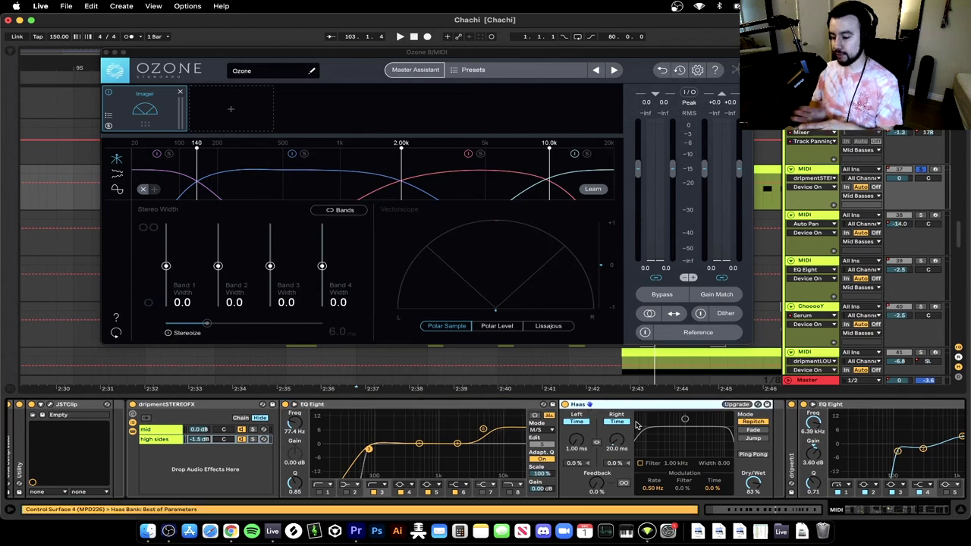
left_click(155, 431)
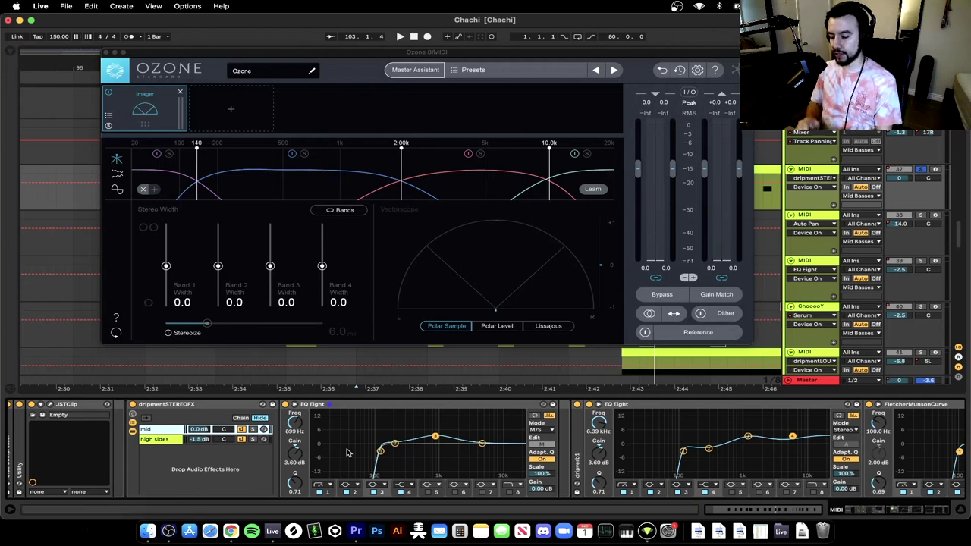
Play track 37 and switch the dripmentSTEREOFX rack off and on to compare the stereo image in Ozone 8
key("space")
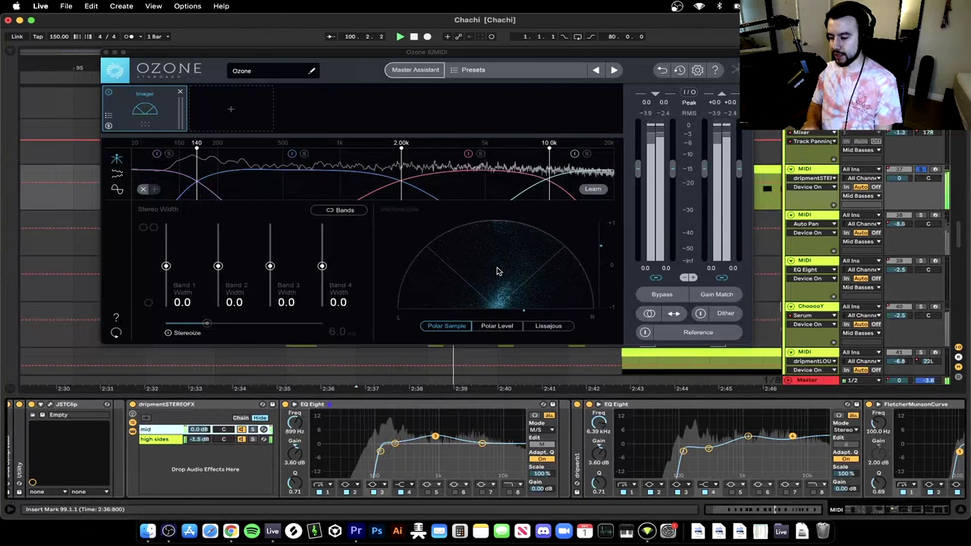
left_click(133, 405)
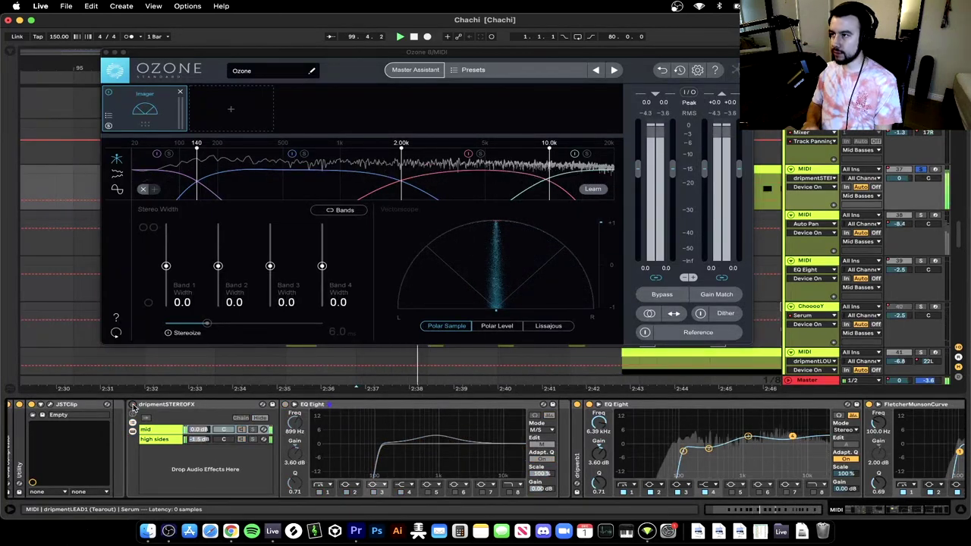
left_click(133, 405)
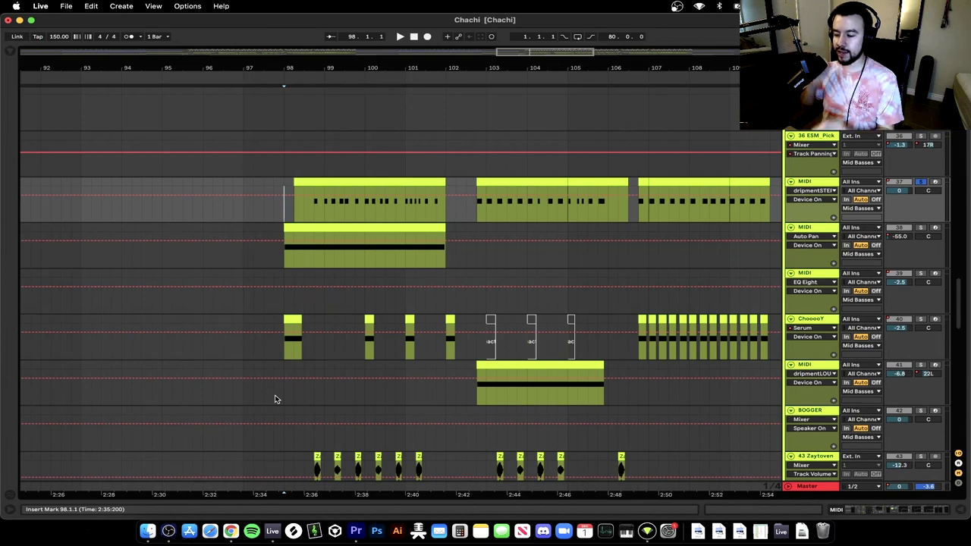
Select the track 38 clip at bar 98, solo that track together with track 37 and play them
scroll(303, 254, "down", 1)
left_click(350, 247)
left_click(815, 227)
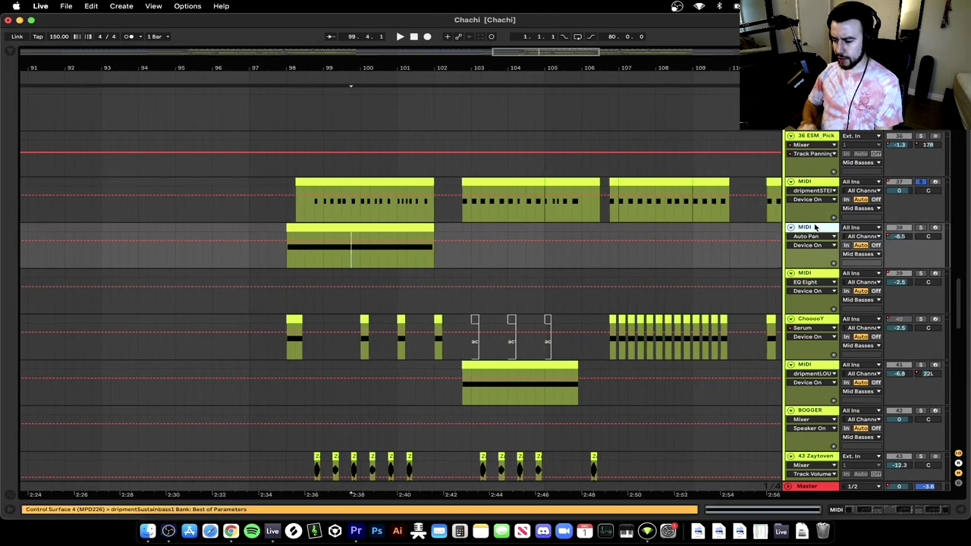
left_click(356, 225)
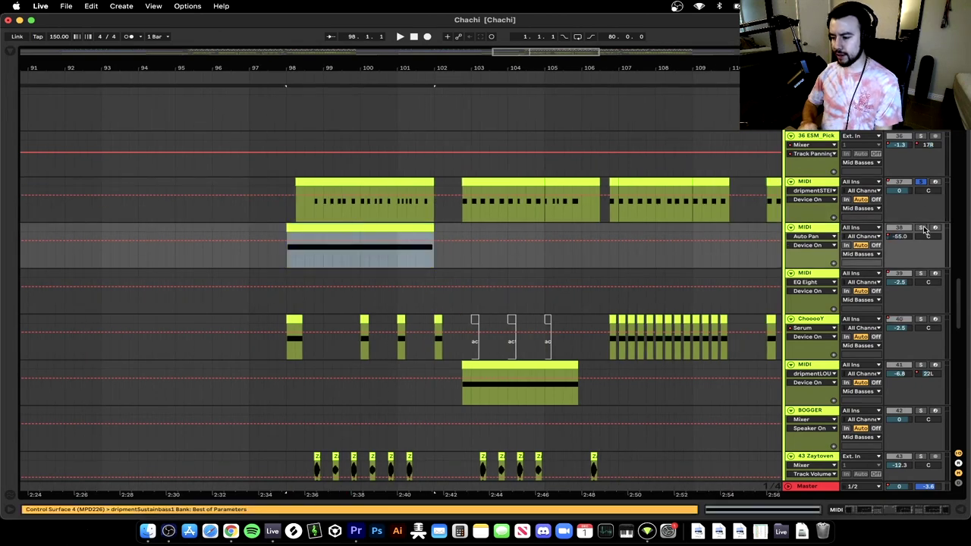
left_click(922, 228)
scroll(295, 264, "up", 3)
key("space")
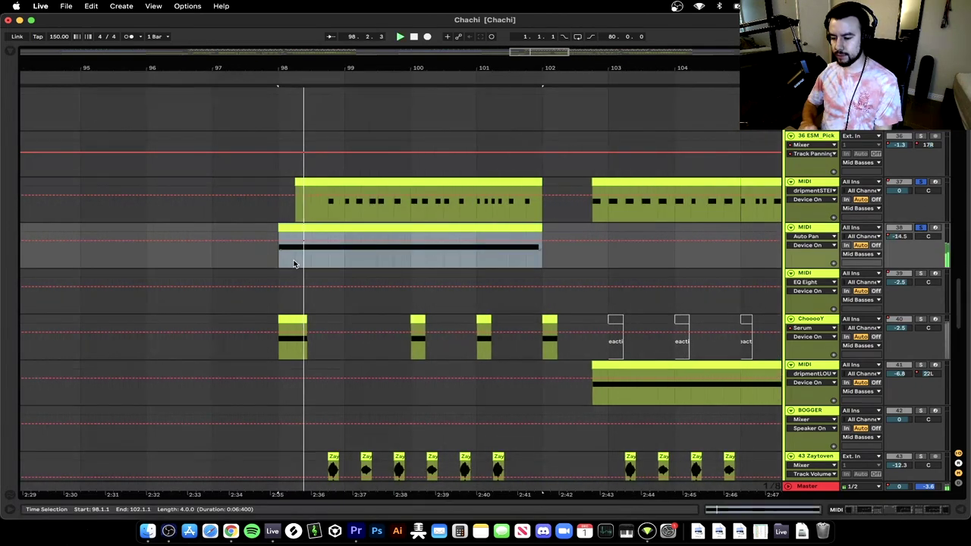
Show track 38's devices and examine the mid and high sides chains of its dripmentSTEREOFX rack
scroll(294, 264, "right", 2)
double_click(810, 233)
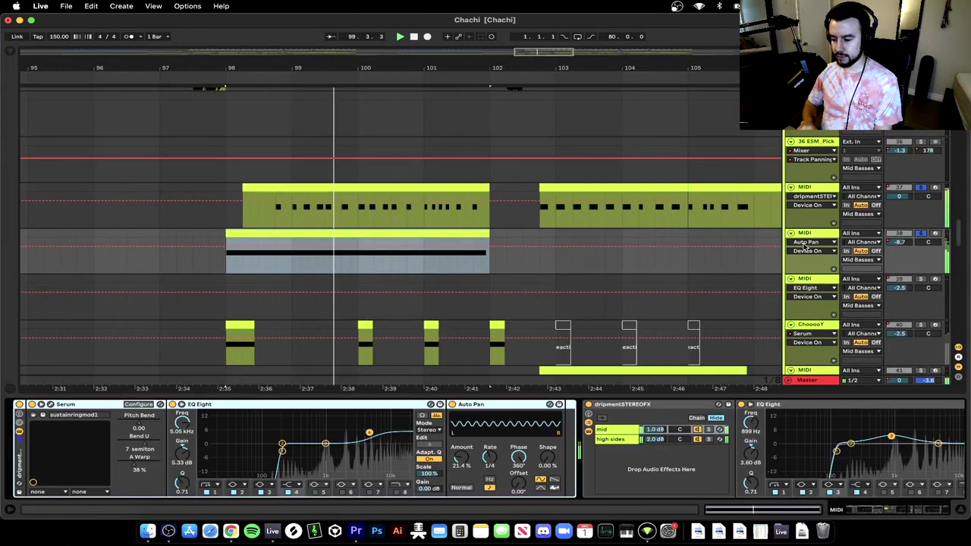
scroll(615, 444, "right", 3)
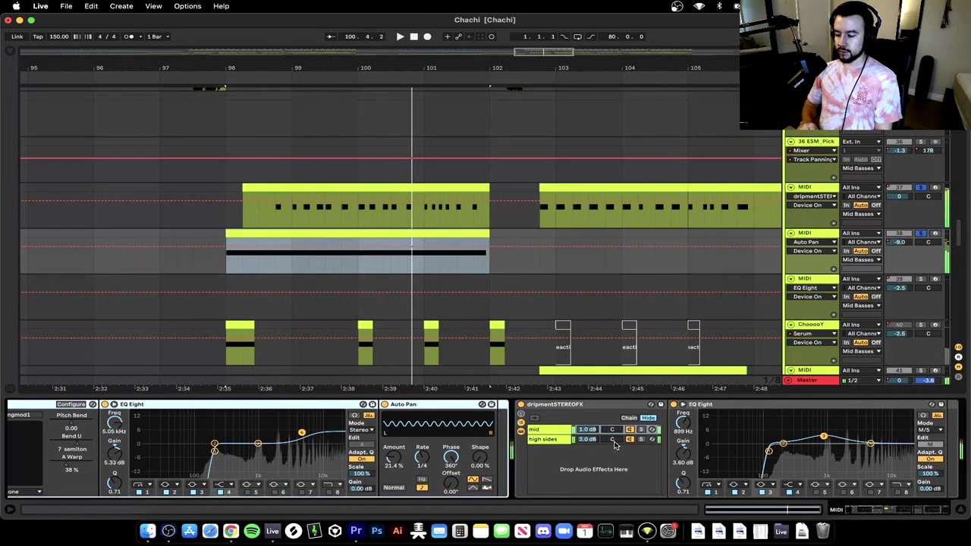
left_click(581, 425)
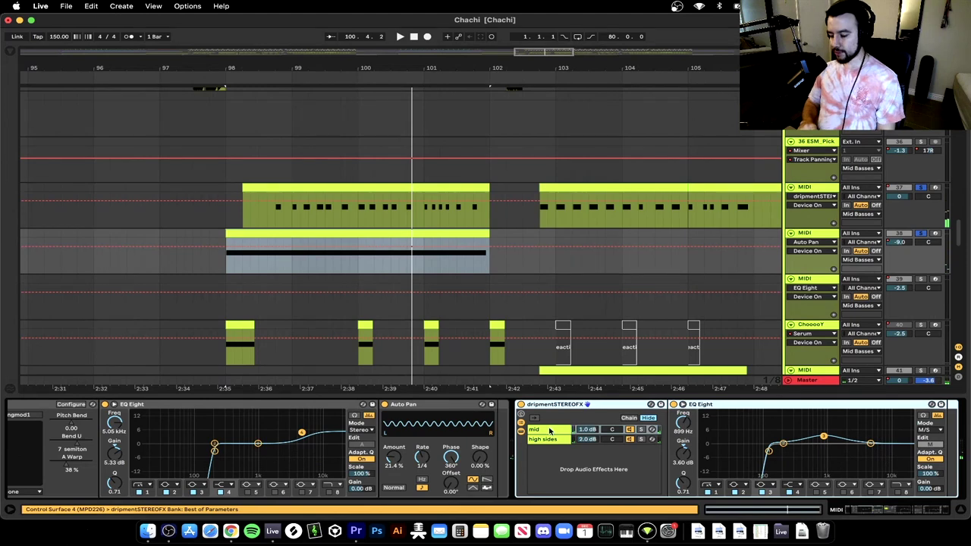
left_click(550, 439)
left_click(548, 442)
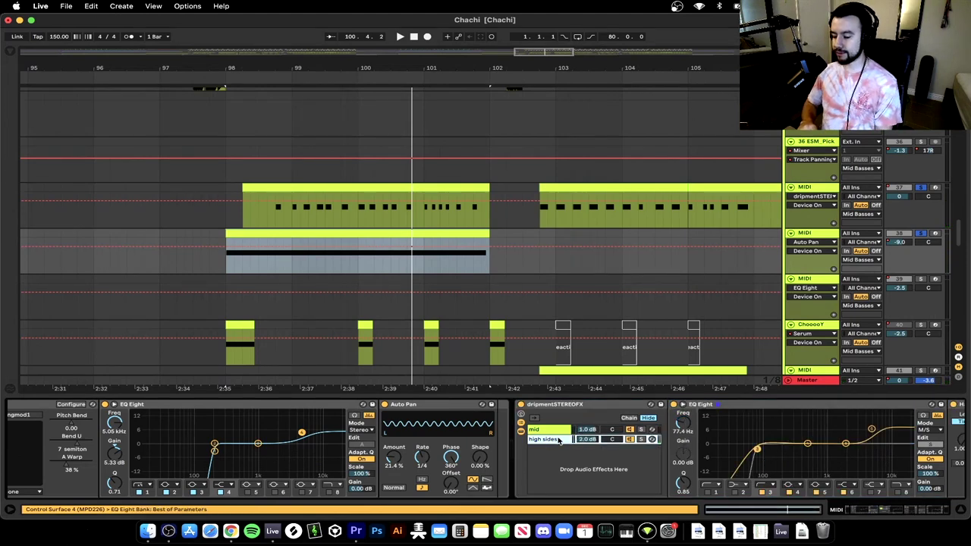
left_click(560, 441, "shift")
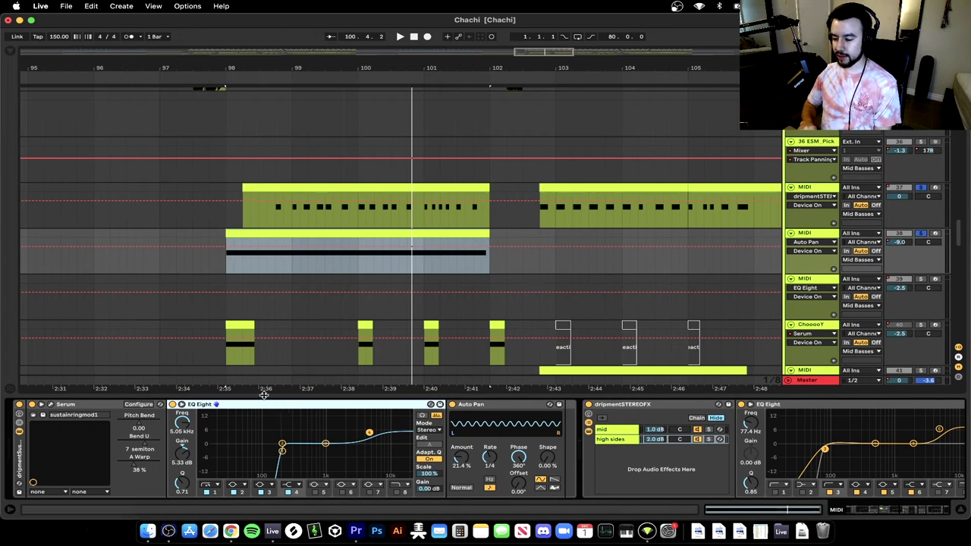
Hide the device view, solo the Sub group and play it from bar 97
key("super+alt+l")
scroll(271, 339, "down", 10)
scroll(270, 340, "up", 3)
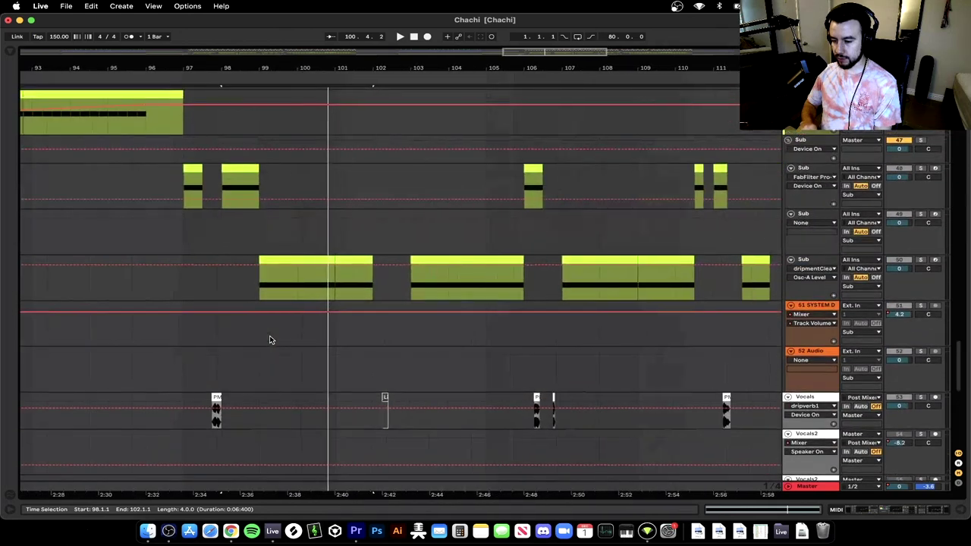
scroll(269, 336, "down", 1)
left_click(189, 187)
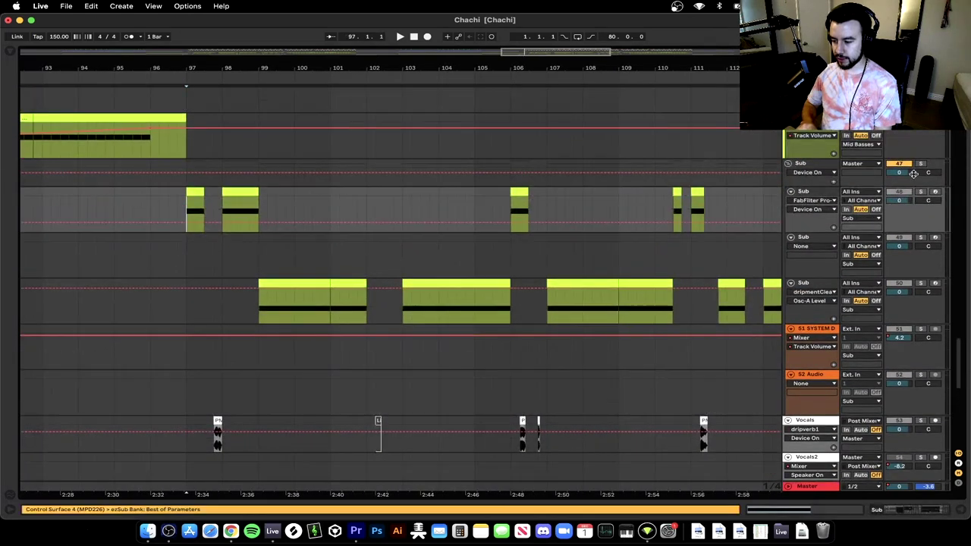
left_click(922, 164)
key("space")
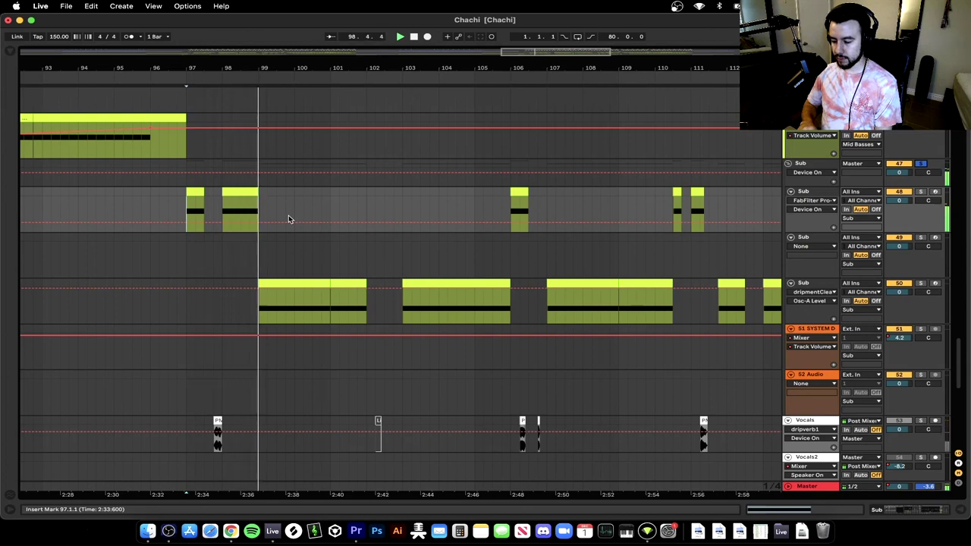
scroll(244, 274, "up", 2)
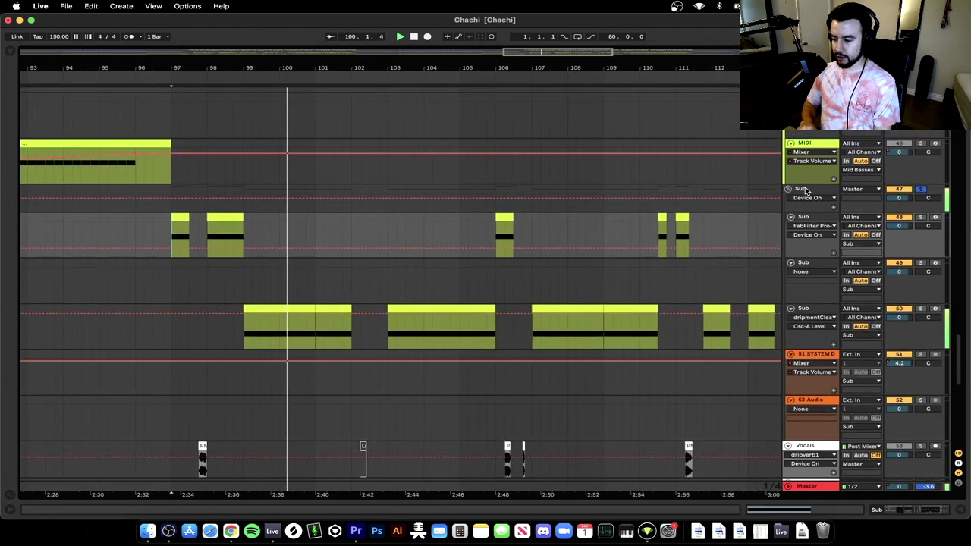
Replay the Sub clip on track 48 from bar 97 with its ezSub devices shown and examine the Erosion effect
left_click(178, 217)
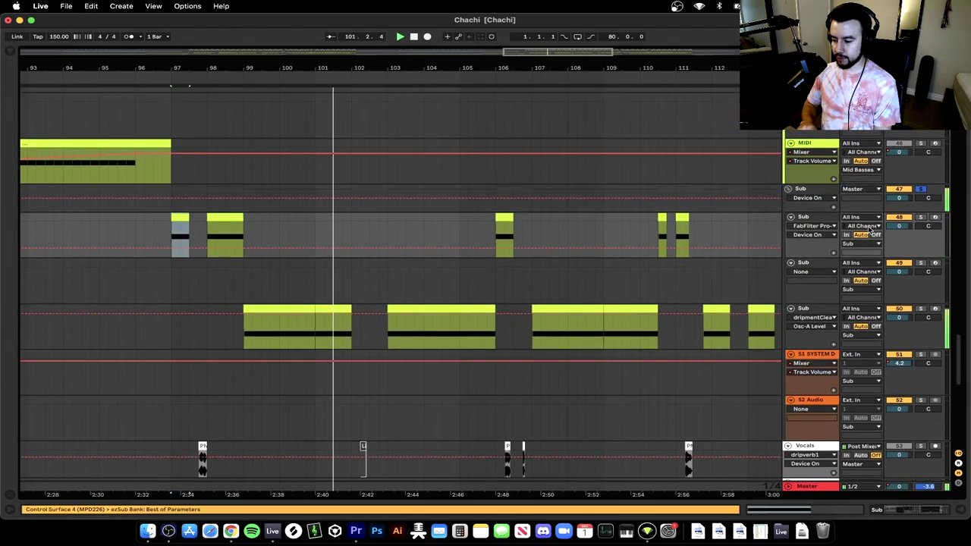
double_click(814, 218)
key("space")
key("space")
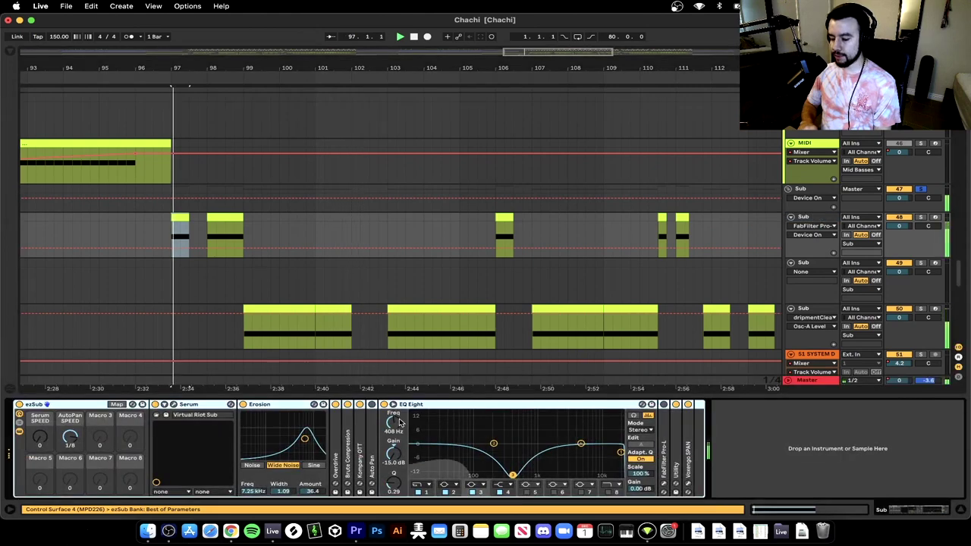
left_click(293, 432)
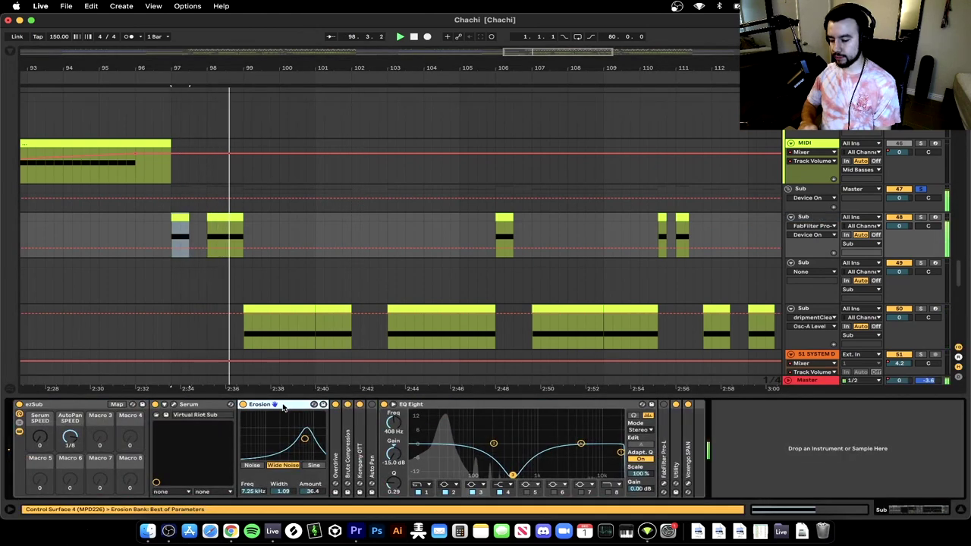
Show the dripmentCleanSub devices on track 50 and play the sub layers from around bar 97 to compare them
scroll(297, 245, "down", 2)
left_click(269, 264)
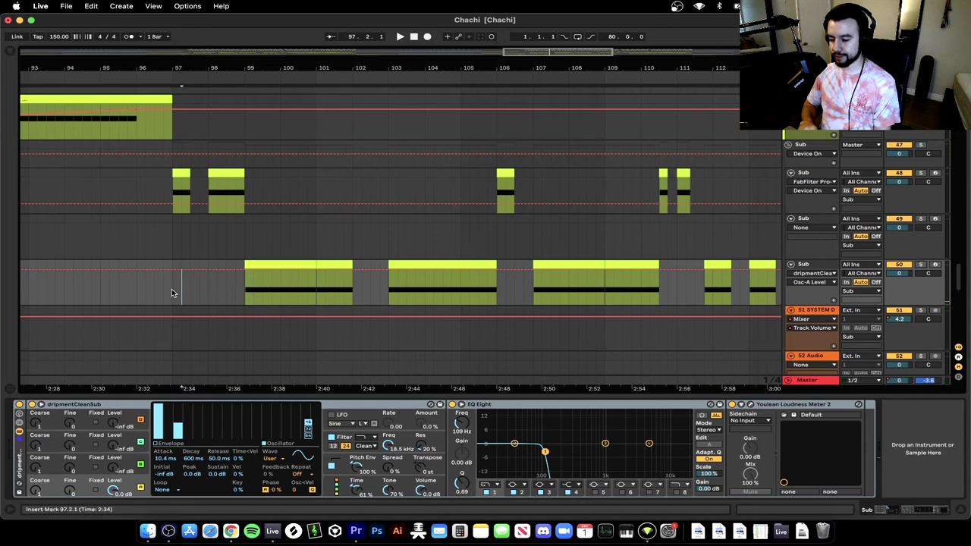
left_click(200, 292)
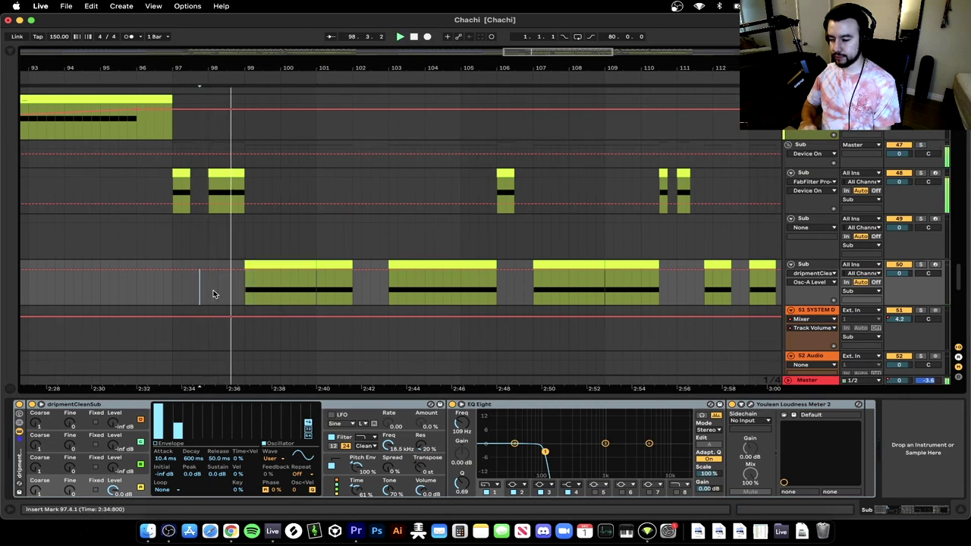
left_click(172, 292)
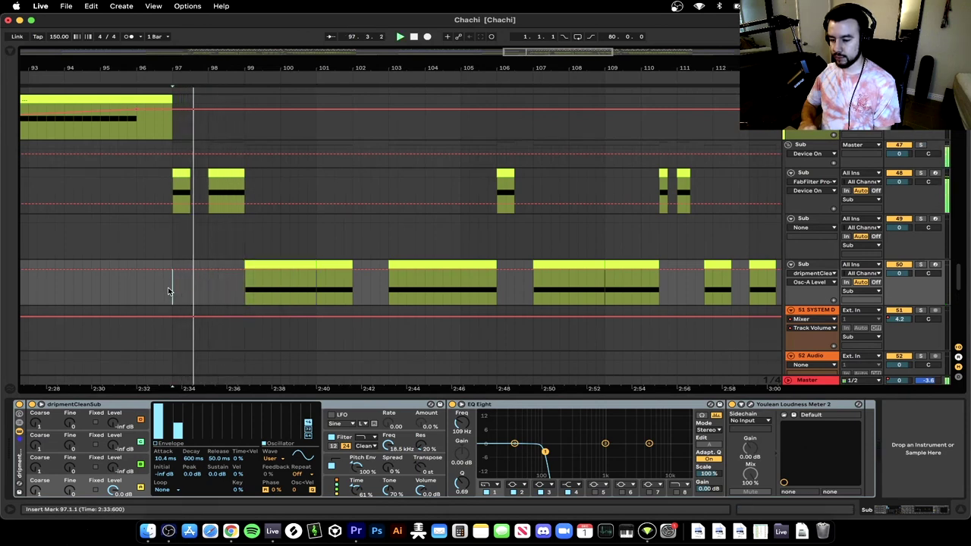
left_click(239, 292)
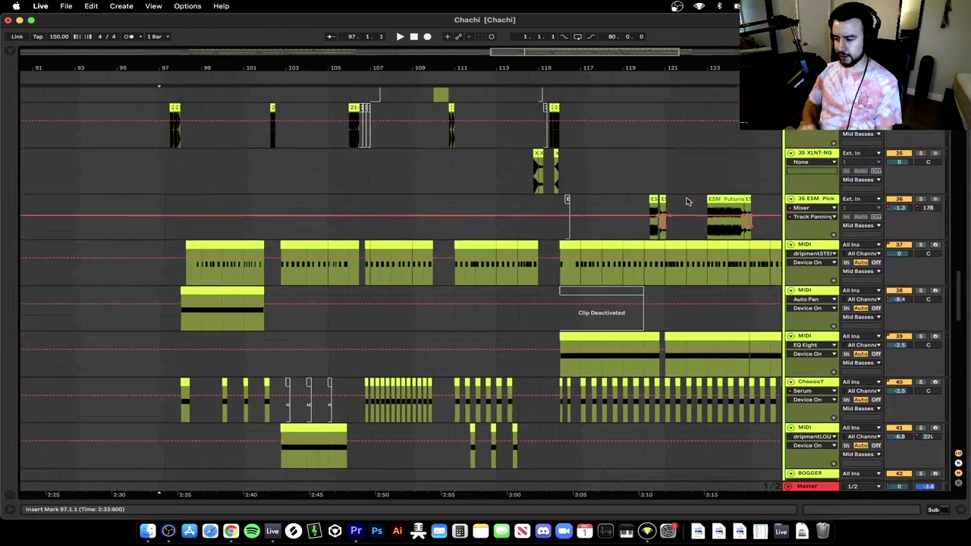
Fold the Mid Basses group, solo it and play it from bar 97
scroll(755, 202, "up", 5)
left_click(791, 104)
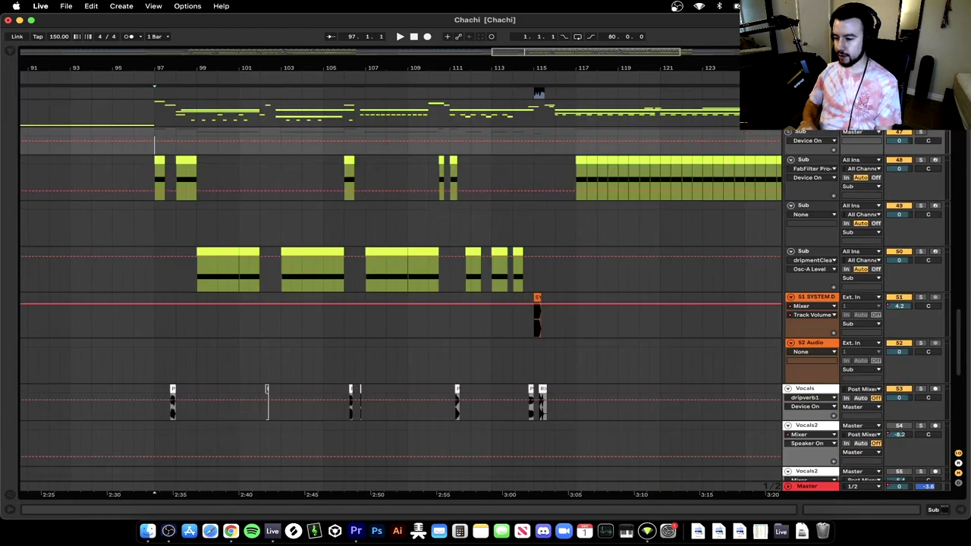
left_click(819, 104)
scroll(830, 152, "up", 2)
left_click(920, 149)
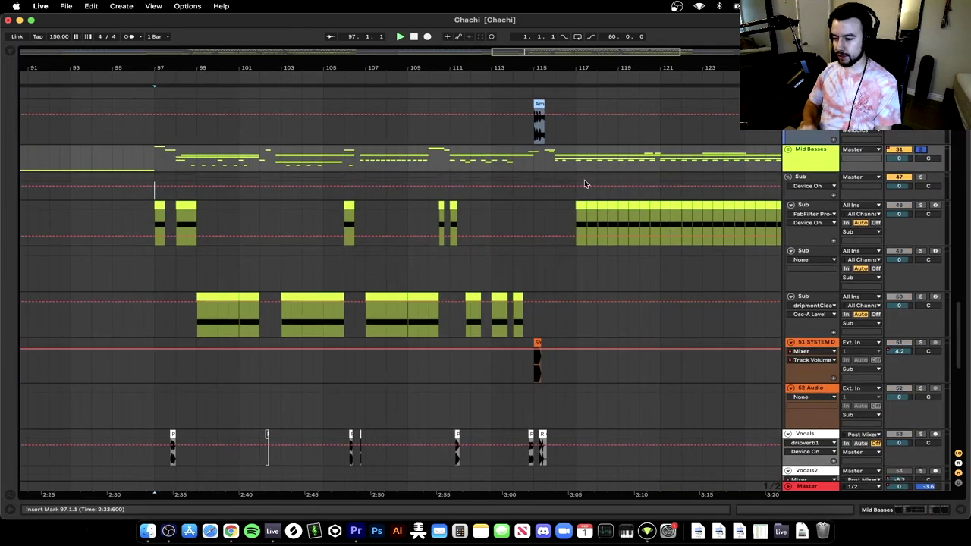
key("space")
Show the Mid Basses group's devices and briefly unfold the group to view its tracks
double_click(808, 152)
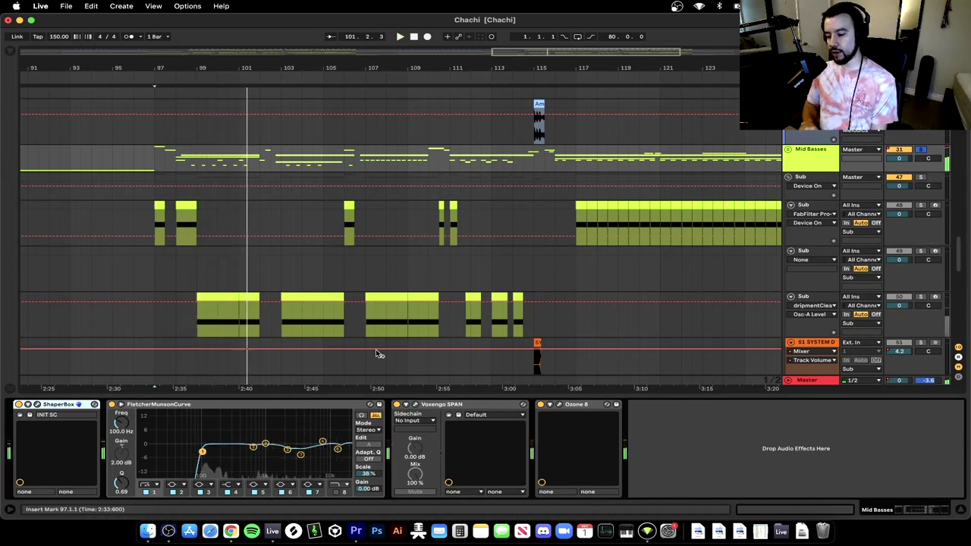
left_click(797, 151)
left_click(790, 149)
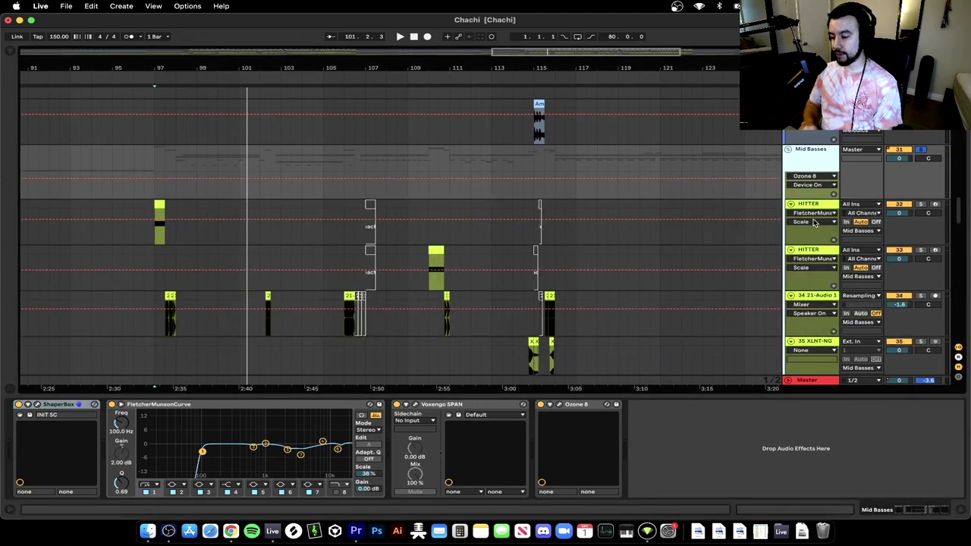
scroll(726, 236, "down", 2)
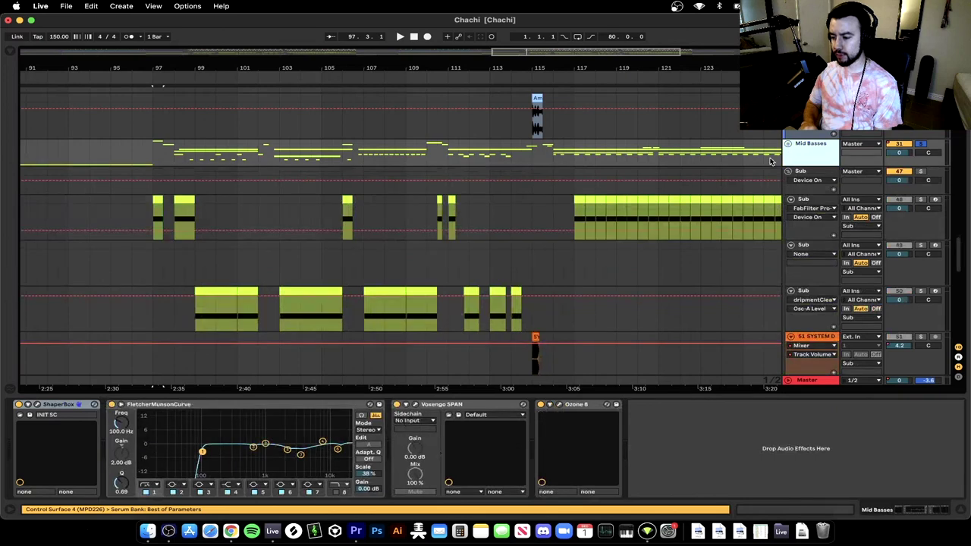
Examine the FletcherMunsonCurve EQ and its 100 Hz low cut, vary its Scale and return it to 38 %
left_click(167, 404)
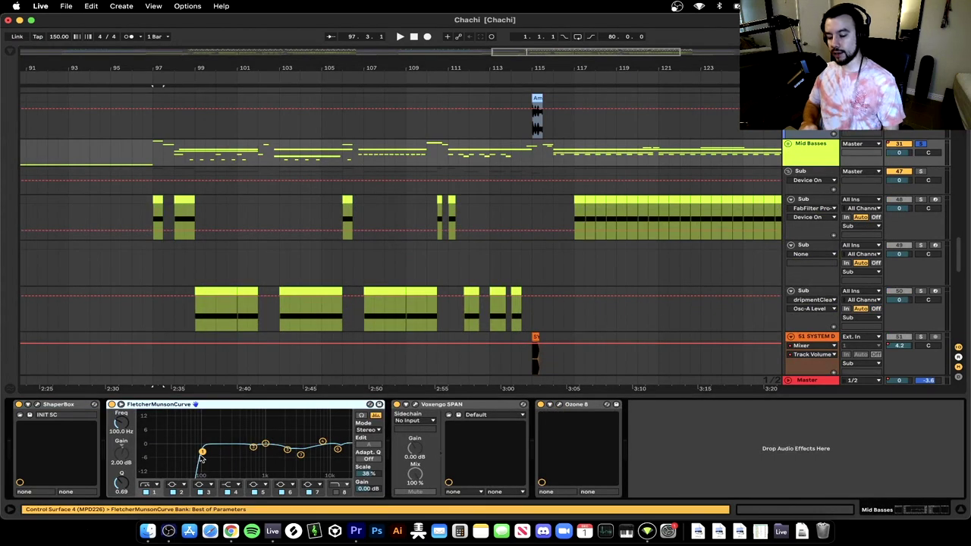
left_click(199, 473)
left_click(177, 409)
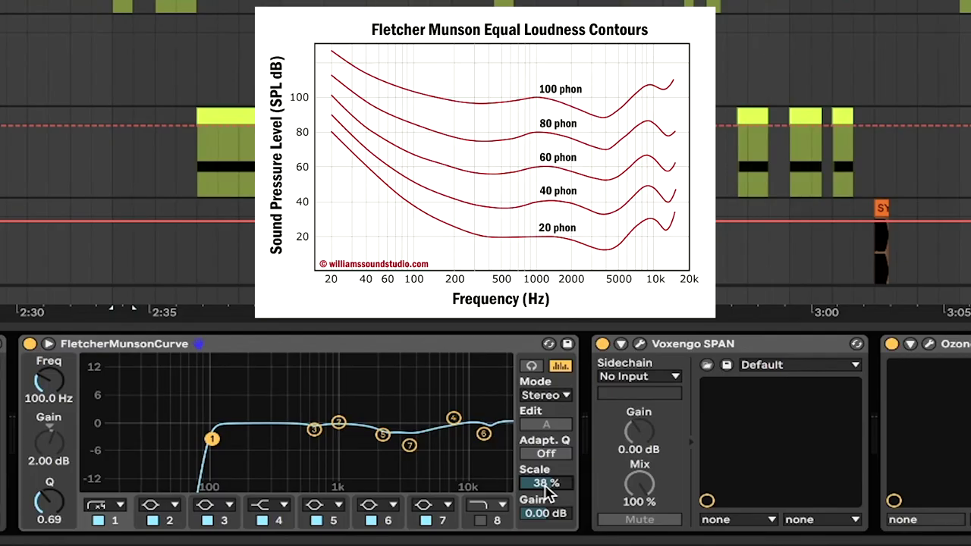
left_click_drag(544, 485, 545, 460)
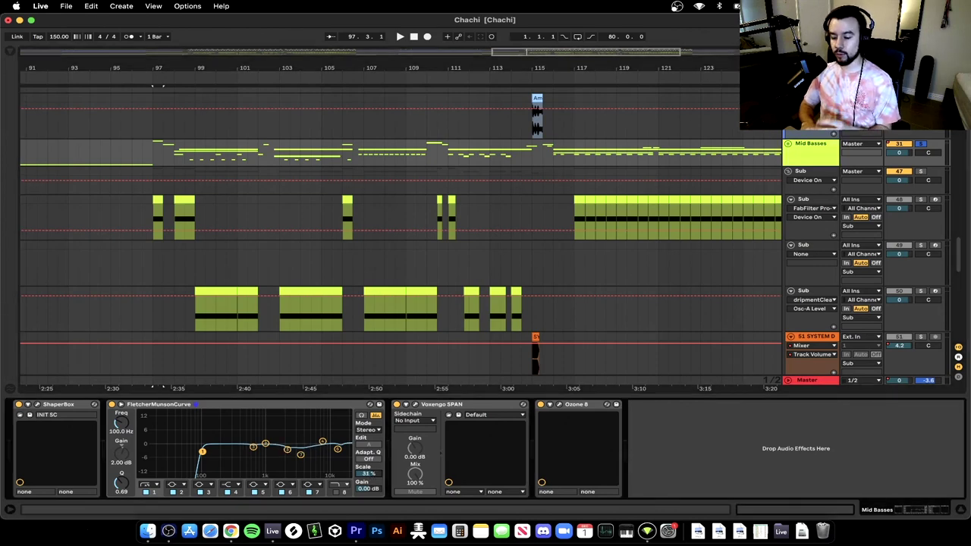
left_click_drag(376, 475, 376, 503)
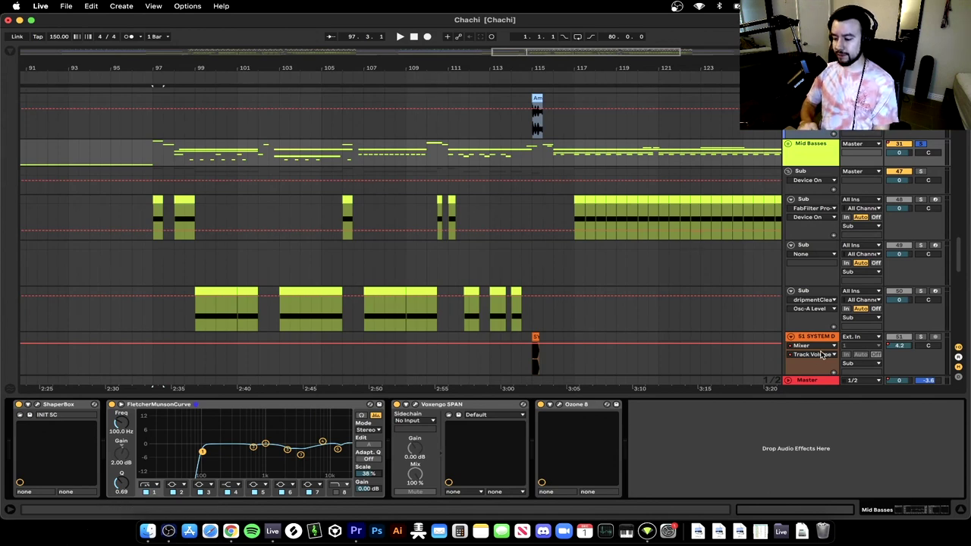
Turn off the Mid Basses solo, hide the devices and bring up the kick, snare and sidechain tracks around bar 97
left_click(921, 144)
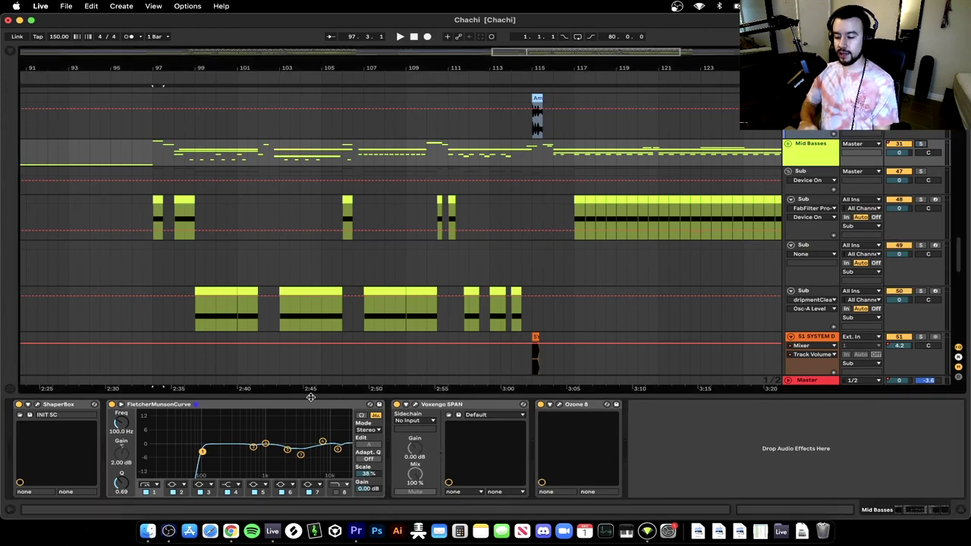
left_click(310, 397)
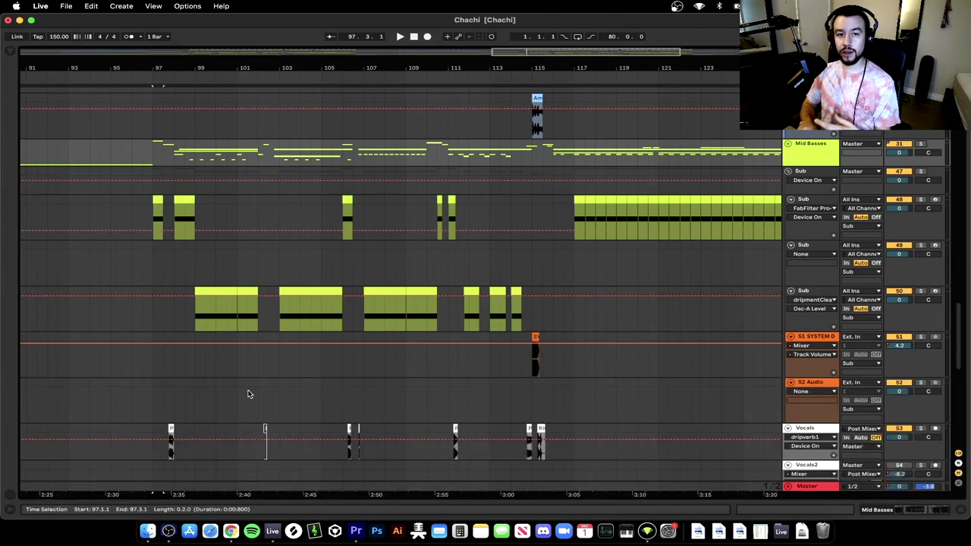
scroll(395, 323, "up", 15)
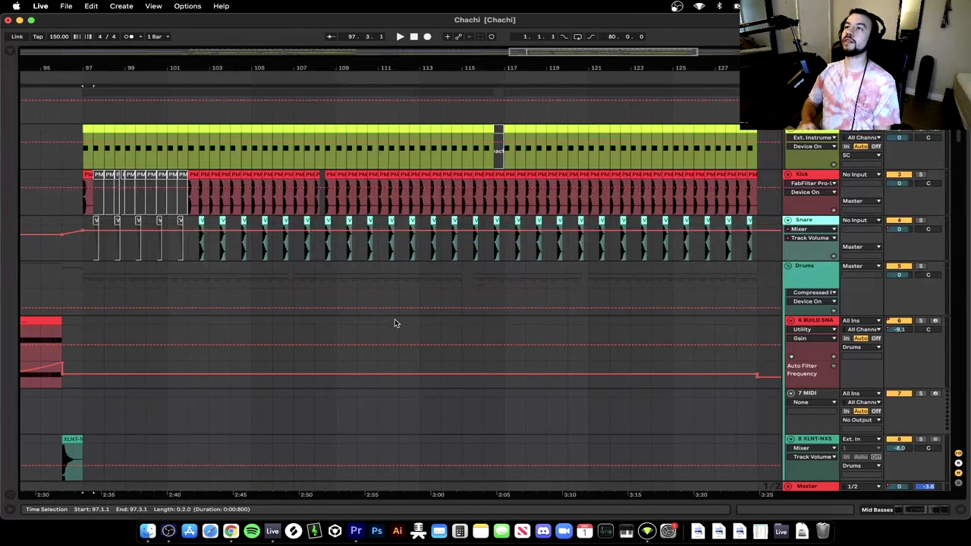
scroll(226, 288, "down", 5)
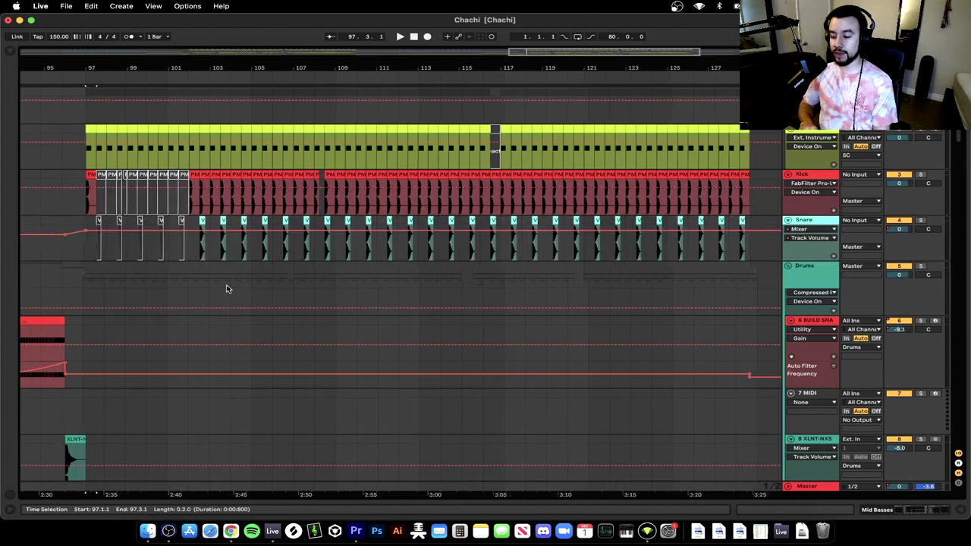
scroll(171, 273, "up", 5)
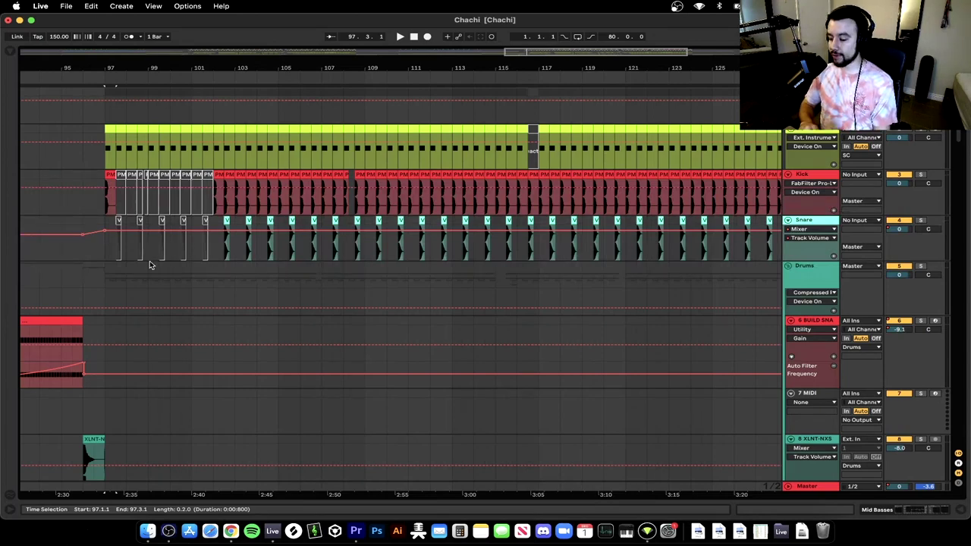
Select the sidechain trigger clip at bar 102 and compare the trigger pattern with the kick and snare clips
scroll(94, 217, "up", 5)
scroll(93, 217, "right", 3)
left_click(364, 128)
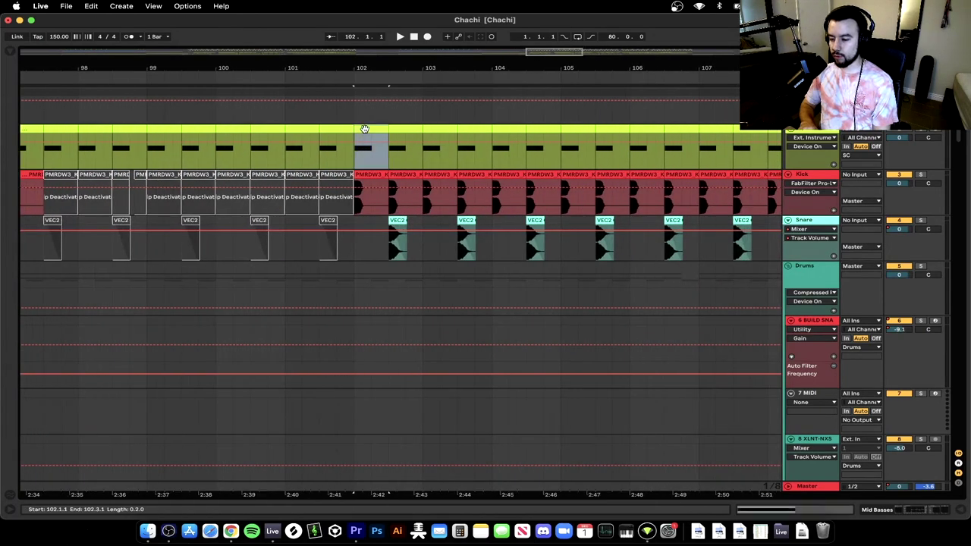
scroll(364, 128, "down", 3)
scroll(365, 129, "down", 2)
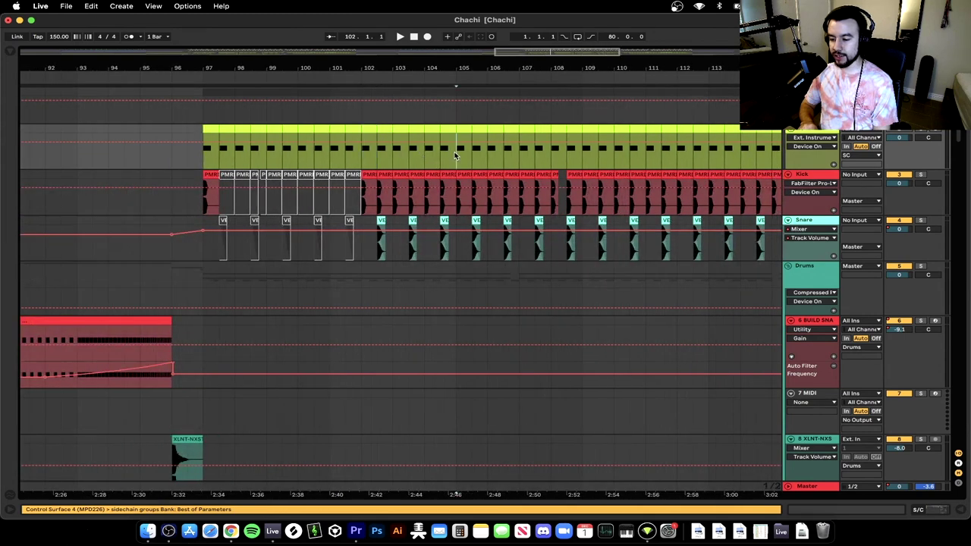
Select bars 102 to 105 on the sidechain trigger track, play from there and look over the ride, mid-bass and sub tracks
left_click_drag(456, 156, 362, 150)
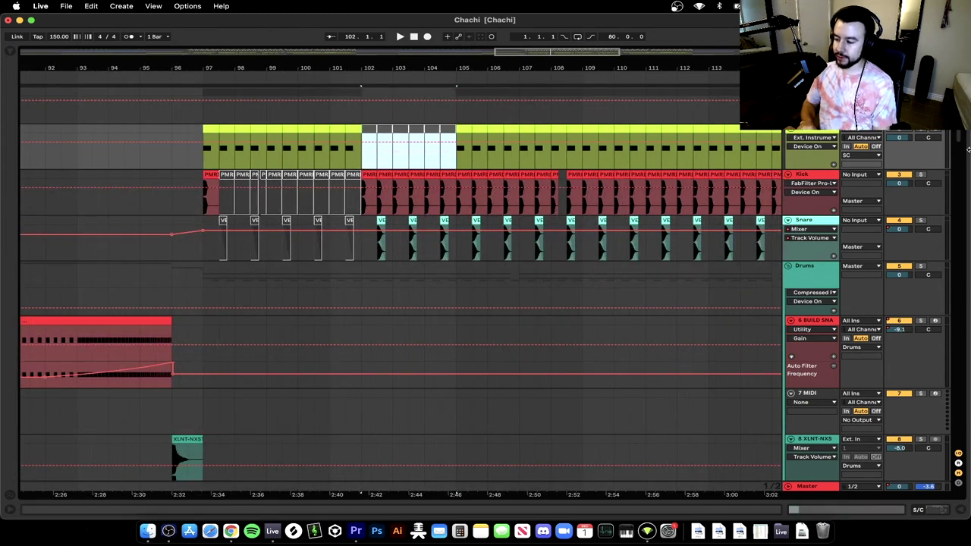
key("space")
scroll(744, 278, "down", 15)
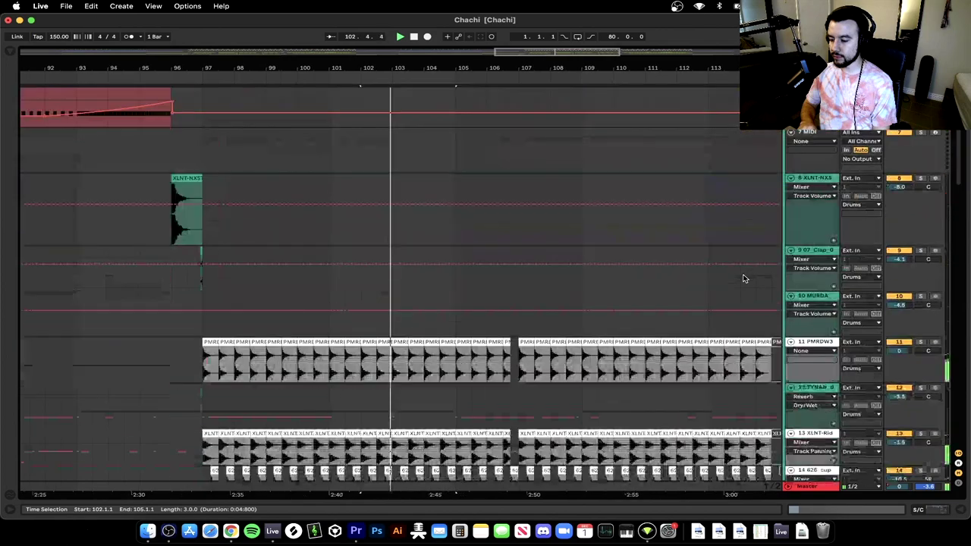
scroll(744, 278, "up", 10)
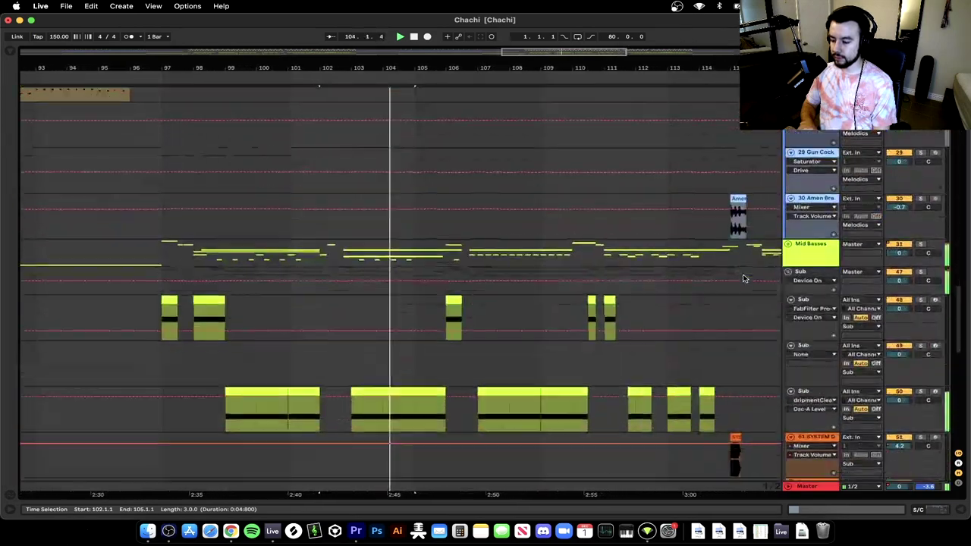
scroll(574, 217, "up", 5)
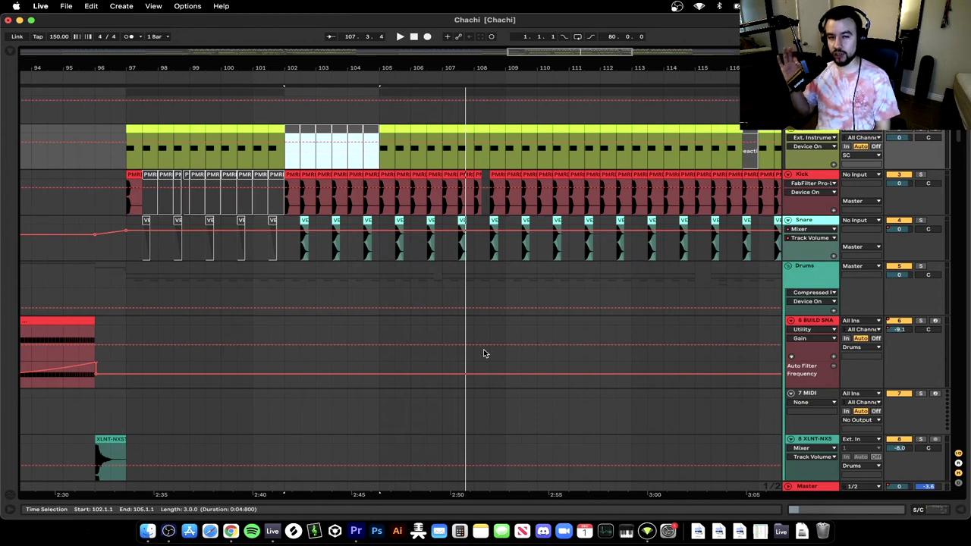
Go back to the first drop at bar 33 and the intro, comparing their sidechain triggers with the kick and snare clips
scroll(484, 352, "down", 10)
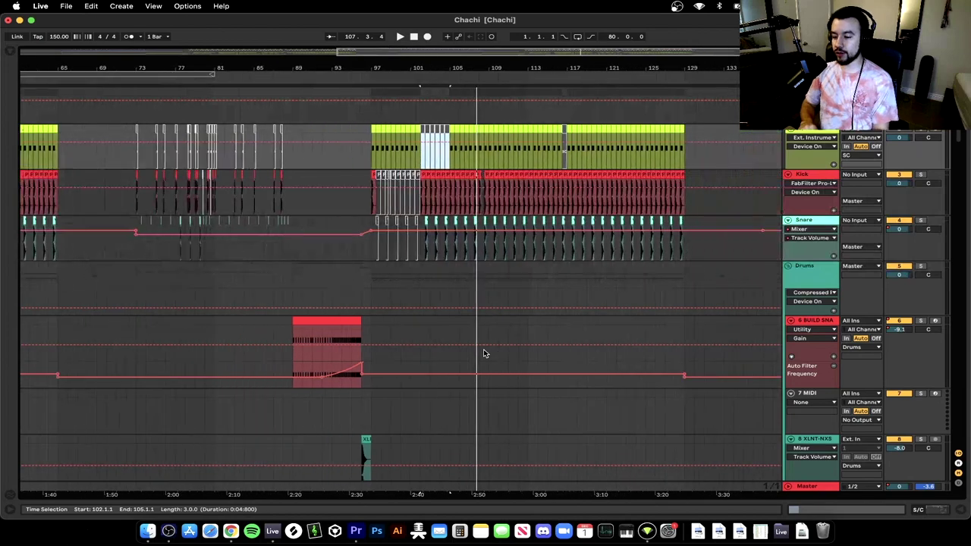
right_click(484, 353)
left_click(367, 301)
scroll(356, 300, "left", 5)
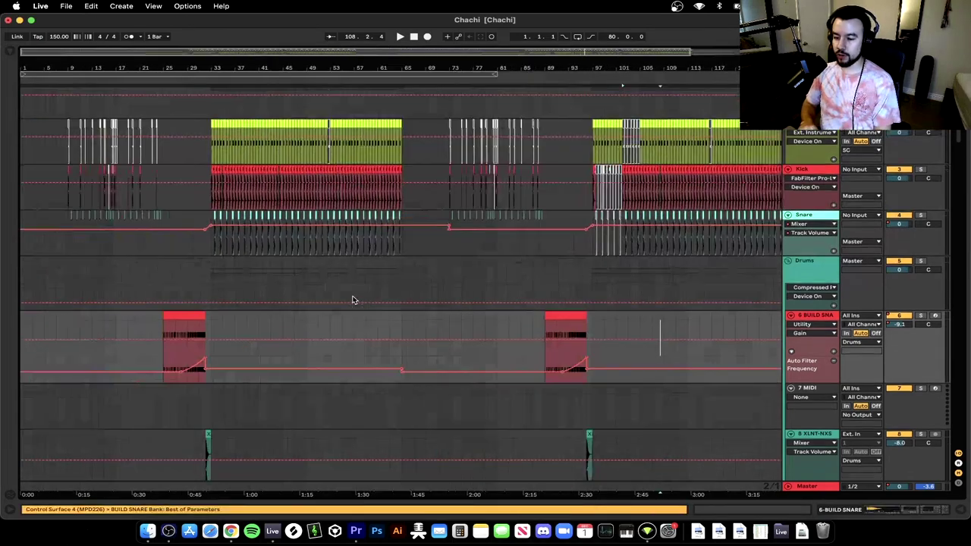
scroll(222, 177, "up", 6)
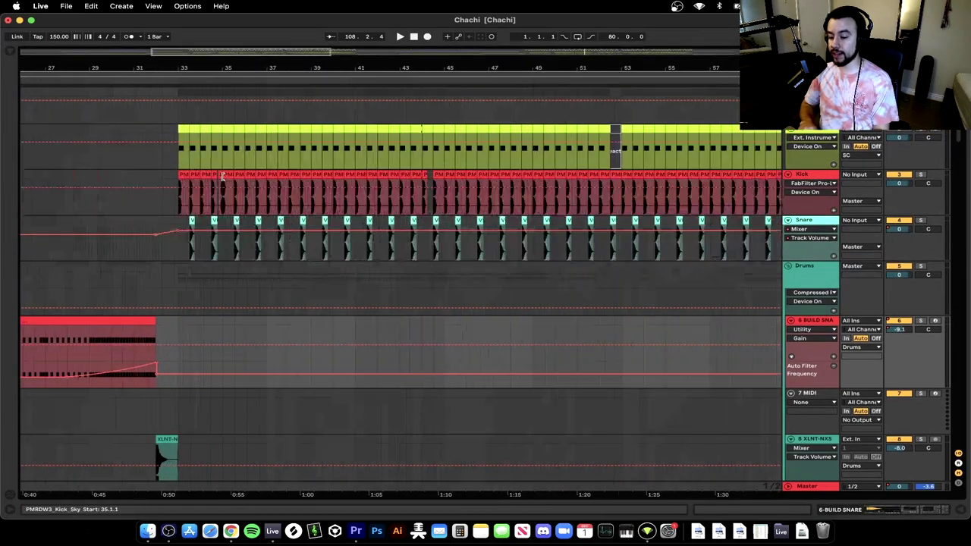
scroll(222, 177, "down", 2)
scroll(222, 177, "left", 4)
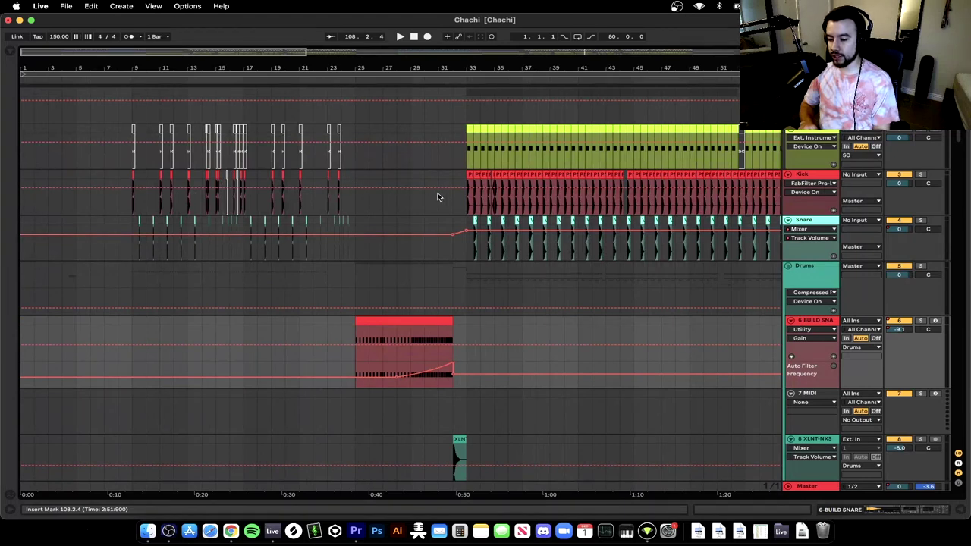
Play the intro from bar 9 and highlight its sidechain trigger clips through bar 26
left_click(133, 163)
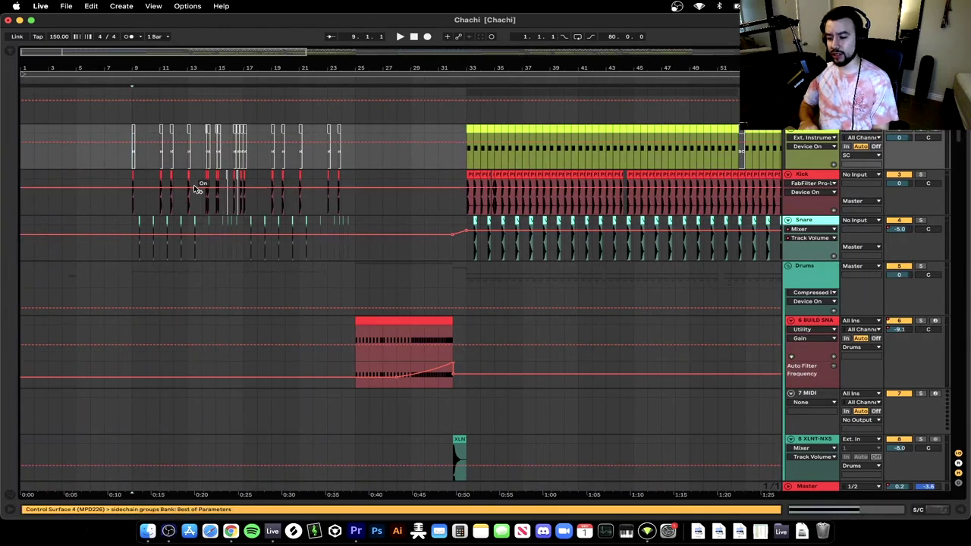
key("plus")
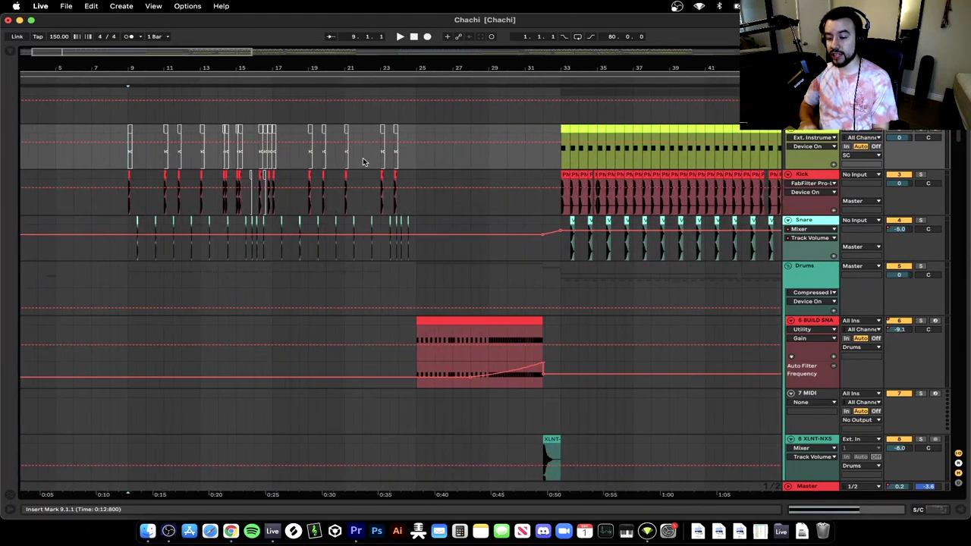
scroll(213, 173, "left", 3)
key("space")
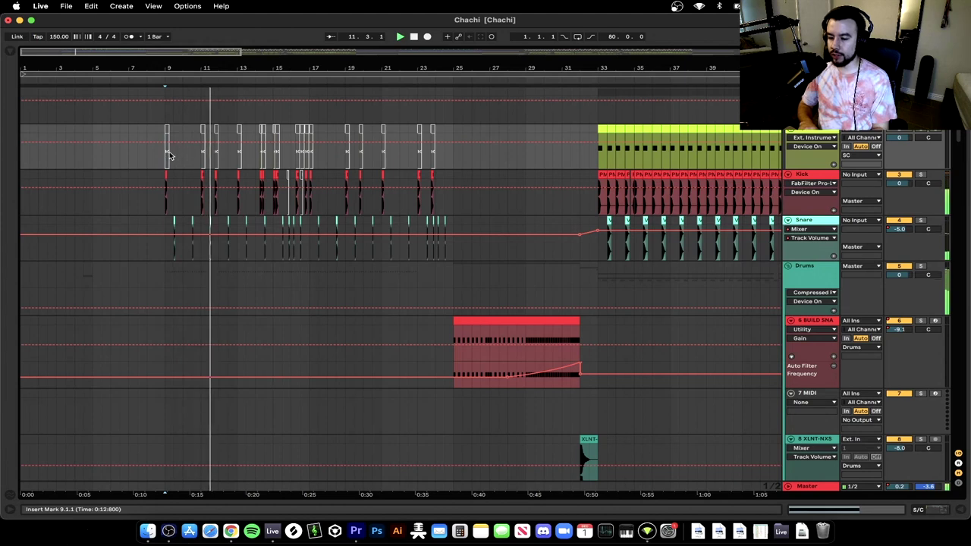
left_click_drag(166, 158, 484, 168)
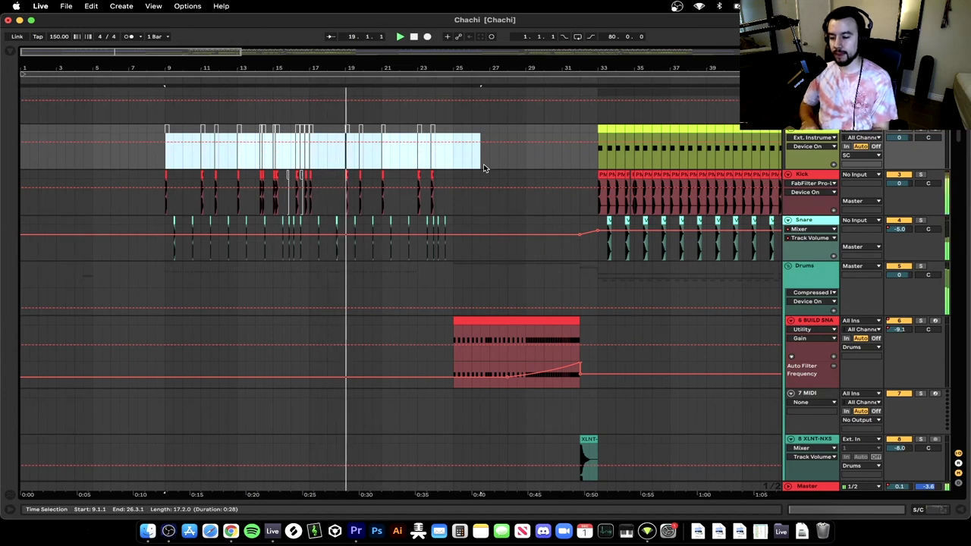
Stop playback and highlight the empty stretch of the sidechain trigger track from bar 25 to bar 33
left_click(453, 162)
key("space")
left_click_drag(453, 163, 580, 161)
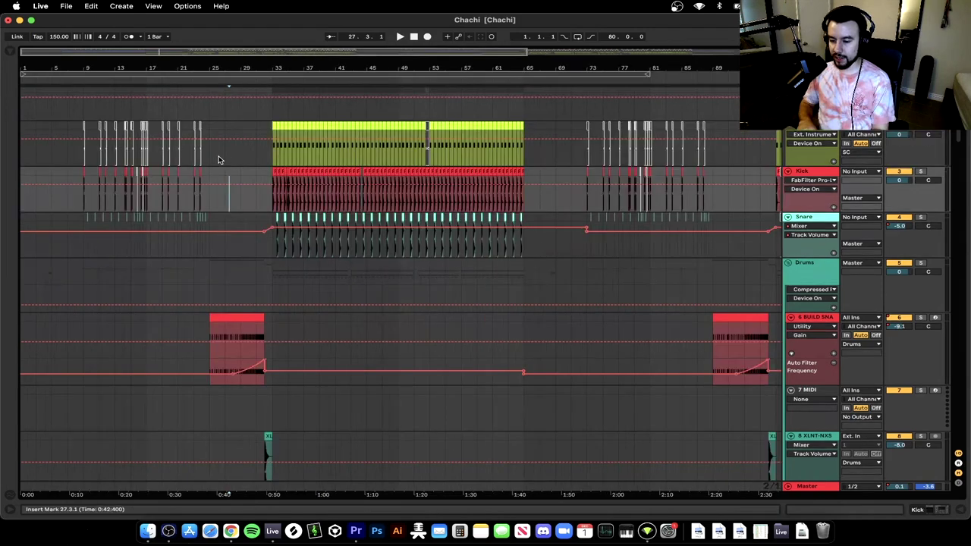
left_click_drag(212, 158, 272, 159)
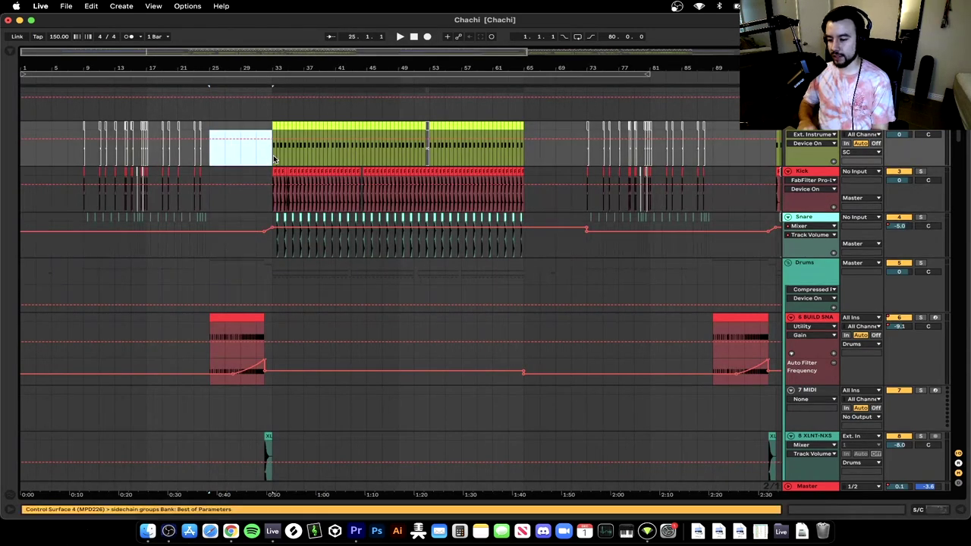
Find the PMRDW3 ride track at bar 33 in the Drums group and show its device chain
left_click(273, 155)
scroll(272, 155, "up", 3)
scroll(273, 155, "down", 8)
left_click(253, 164)
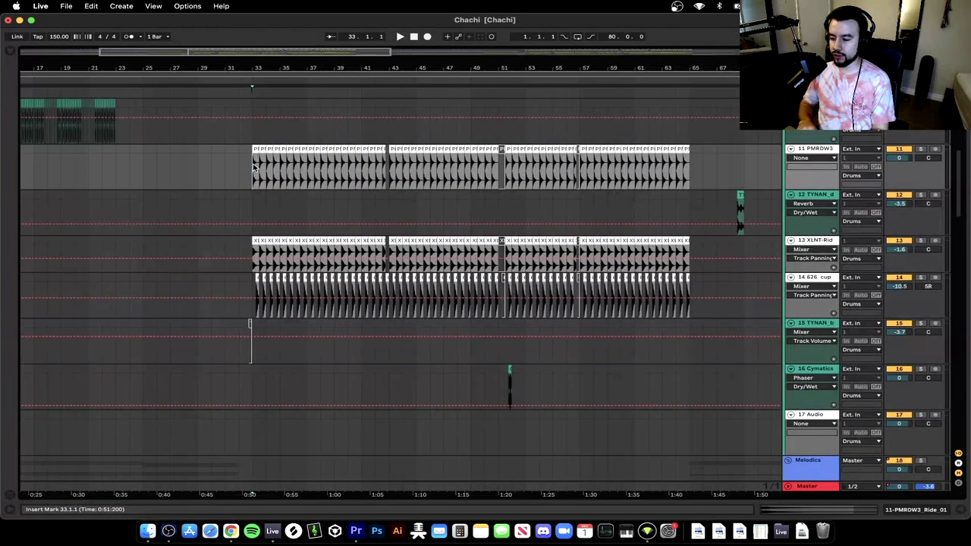
scroll(824, 211, "up", 2)
double_click(817, 201)
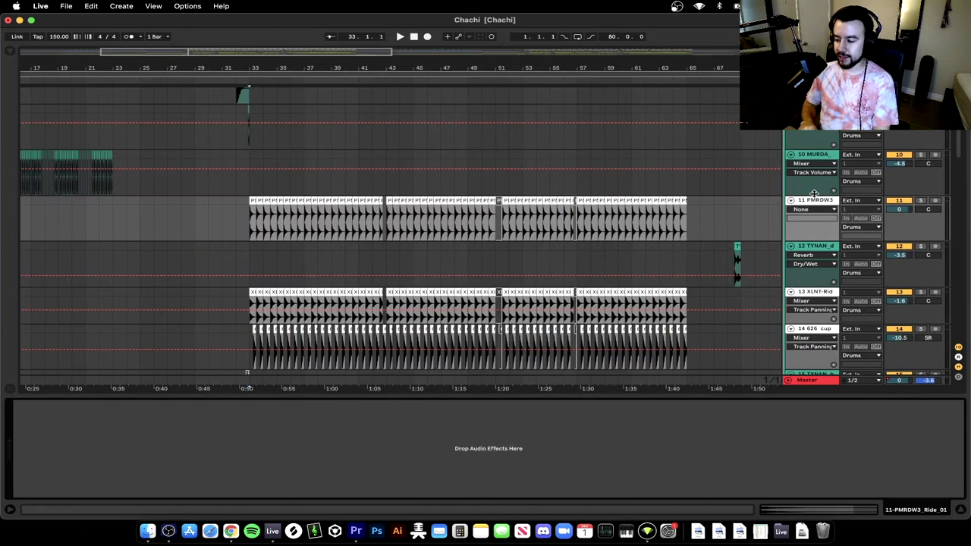
Show the Drums group's devices and set the mid-frequency dip in its EQ Eight to 562 Hz and -5.33 dB
scroll(558, 225, "up", 5)
scroll(557, 222, "up", 3)
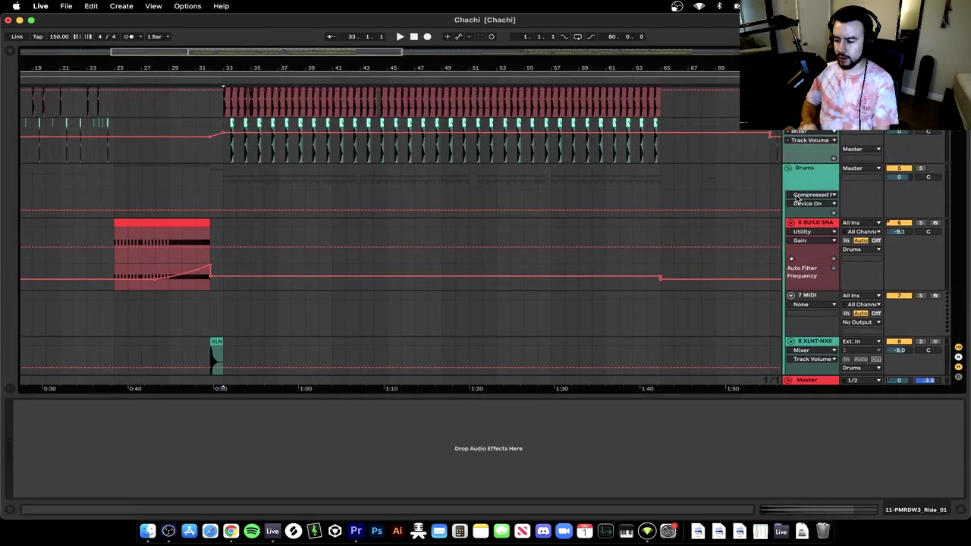
left_click(805, 168)
left_click(324, 406)
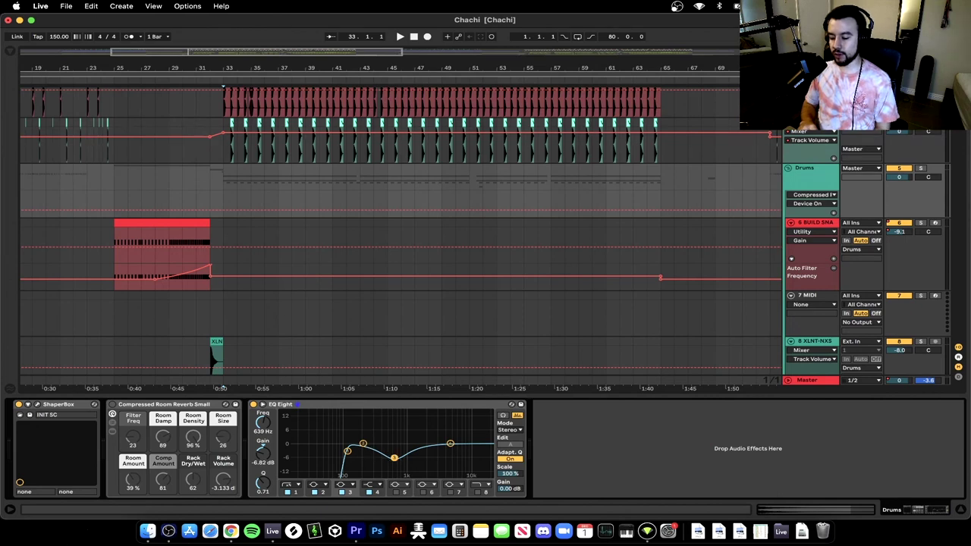
left_click_drag(394, 458, 367, 456)
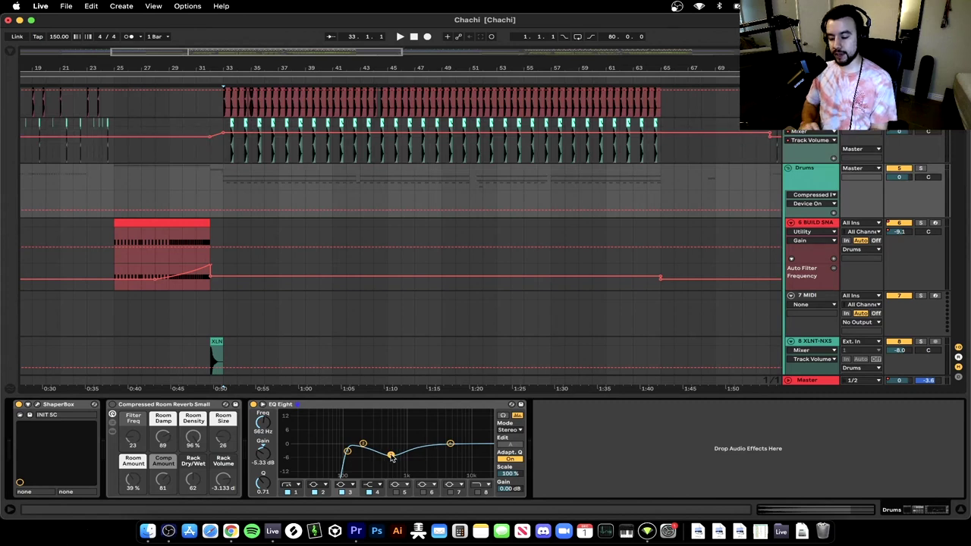
Hide the devices and examine the first drop's sidechain trigger, kick and snare clips between bars 33 and 65
key("super+alt+l")
scroll(399, 318, "up", 2)
scroll(399, 319, "left", 1)
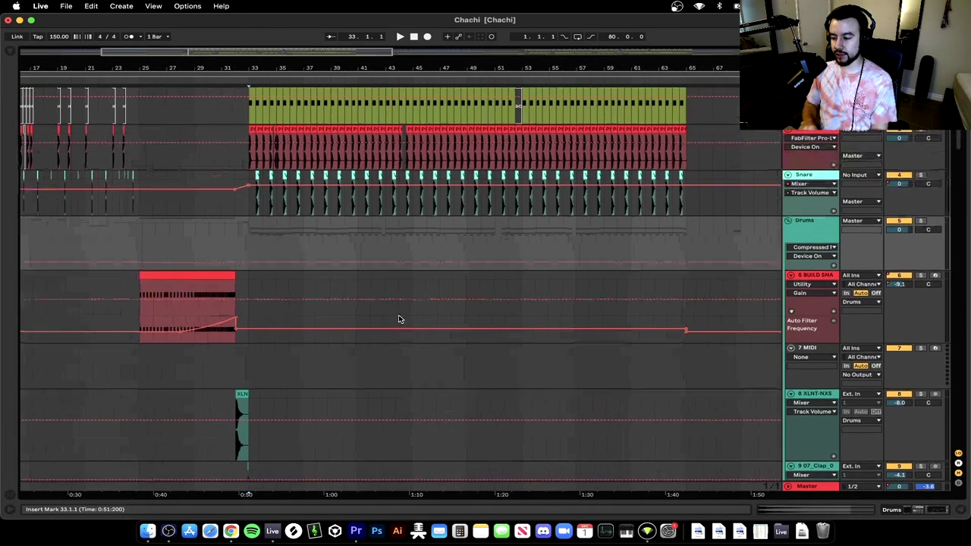
scroll(401, 319, "up", 1)
scroll(401, 319, "left", 1)
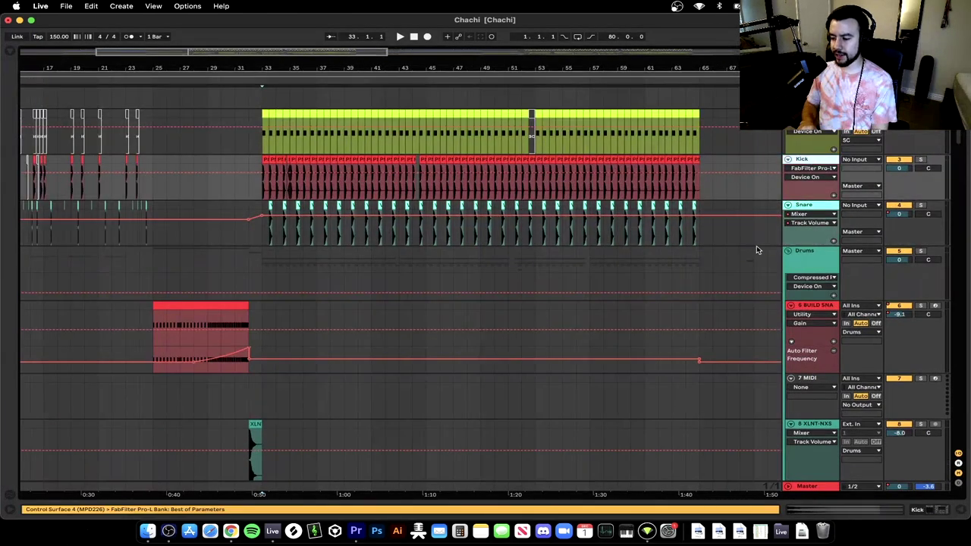
scroll(319, 245, "up", 5)
scroll(559, 278, "down", 4)
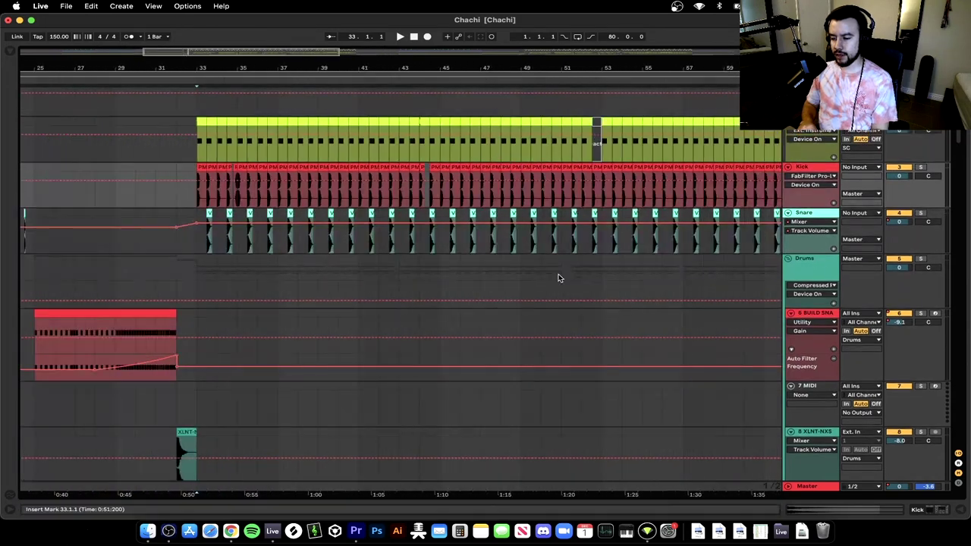
scroll(465, 287, "right", 3)
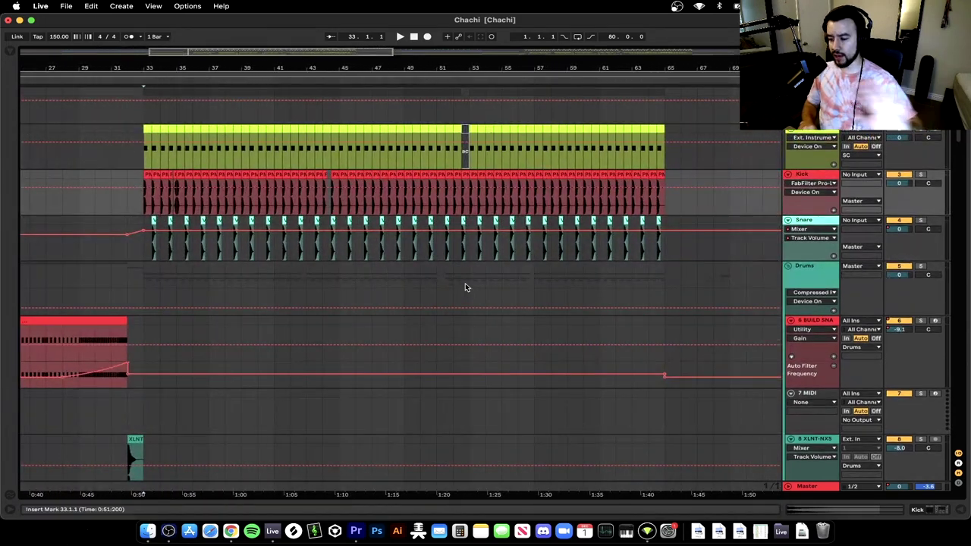
Select the snare track, survey the drum, mid-bass and sub tracks of the first drop, and return to the kick and snare
left_click(790, 248)
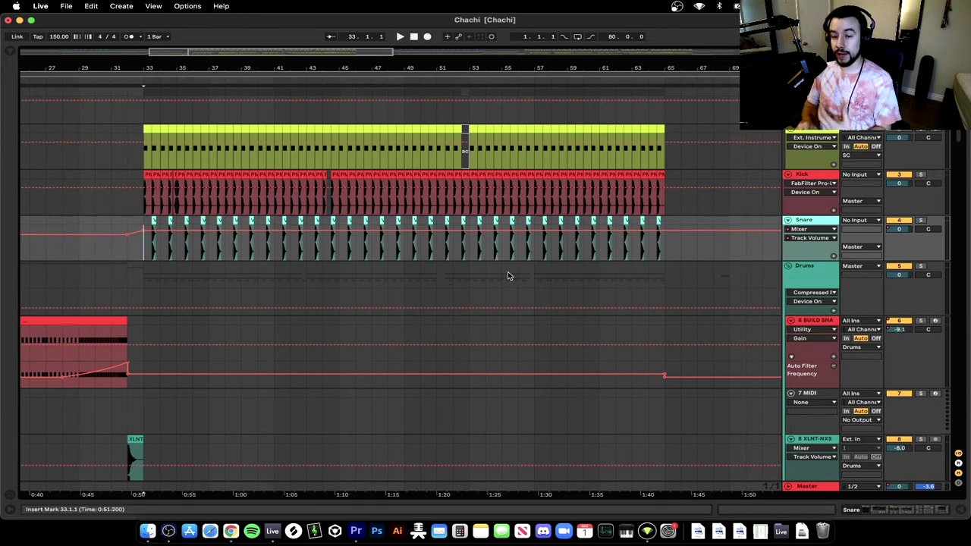
scroll(133, 232, "up", 3)
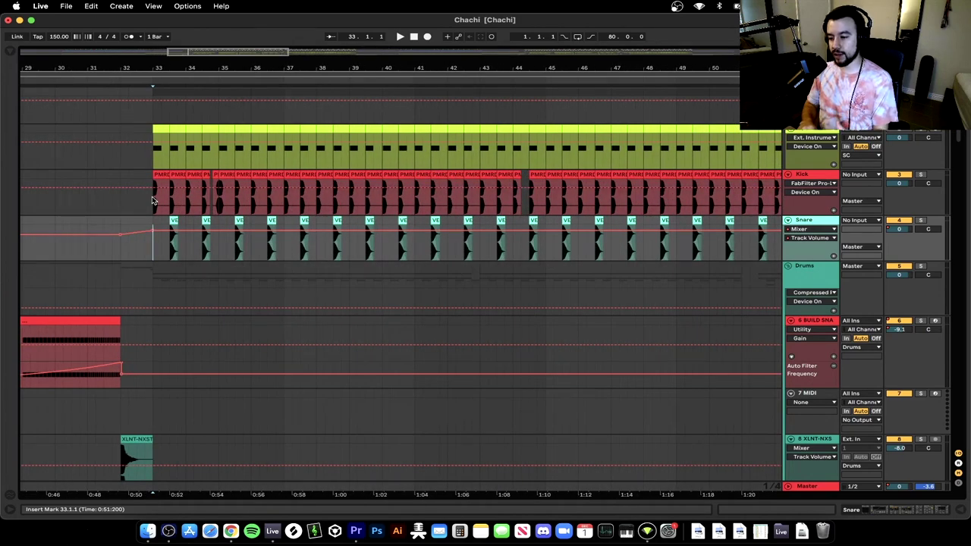
scroll(152, 200, "down", 20)
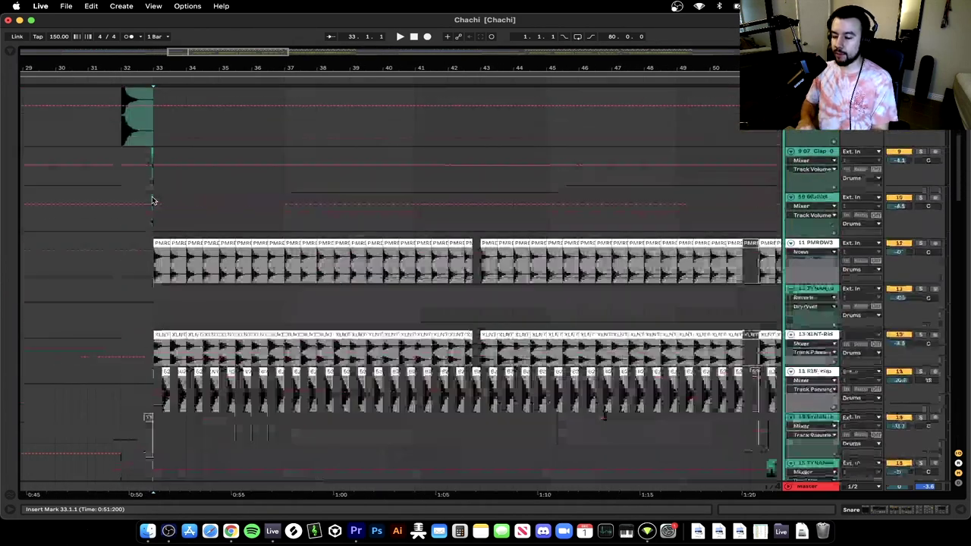
scroll(152, 200, "up", 15)
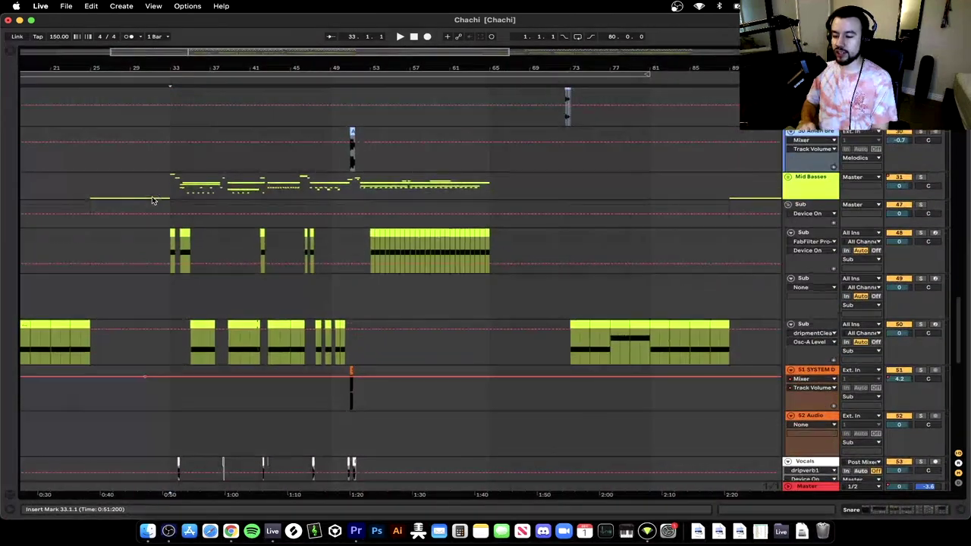
scroll(243, 209, "up", 20)
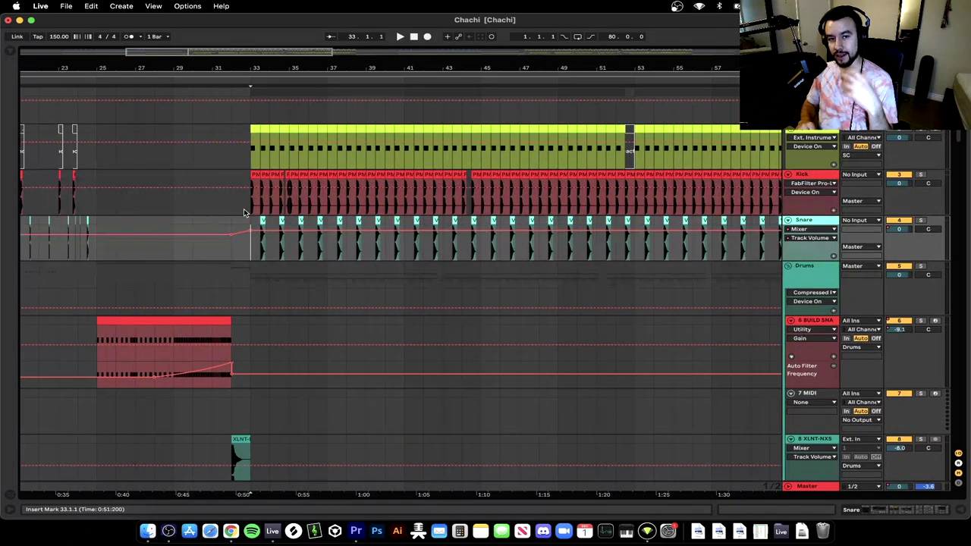
Show the Kick track's devices, solo it and audition its Glue Compressor with the makeup gain set to 5.24 dB
double_click(812, 176)
left_click(142, 411)
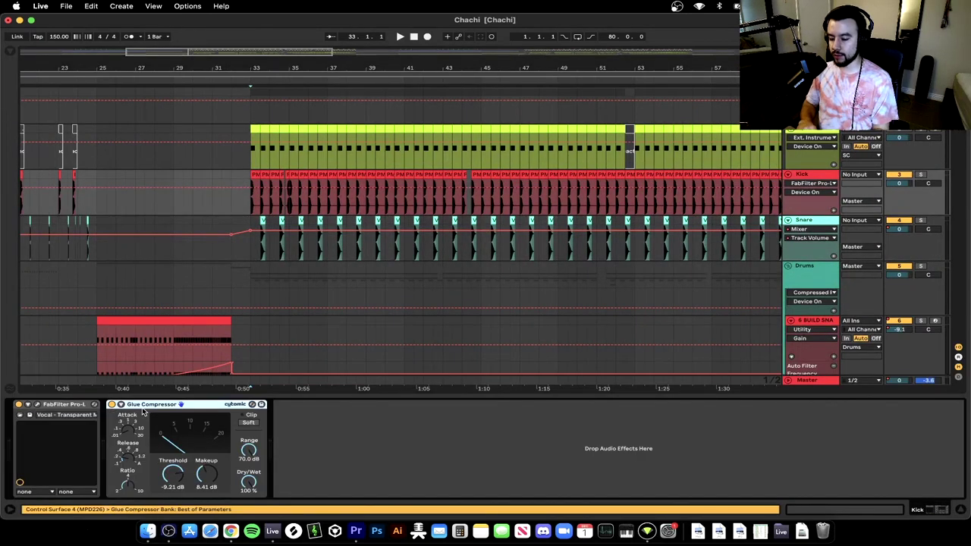
left_click(920, 175)
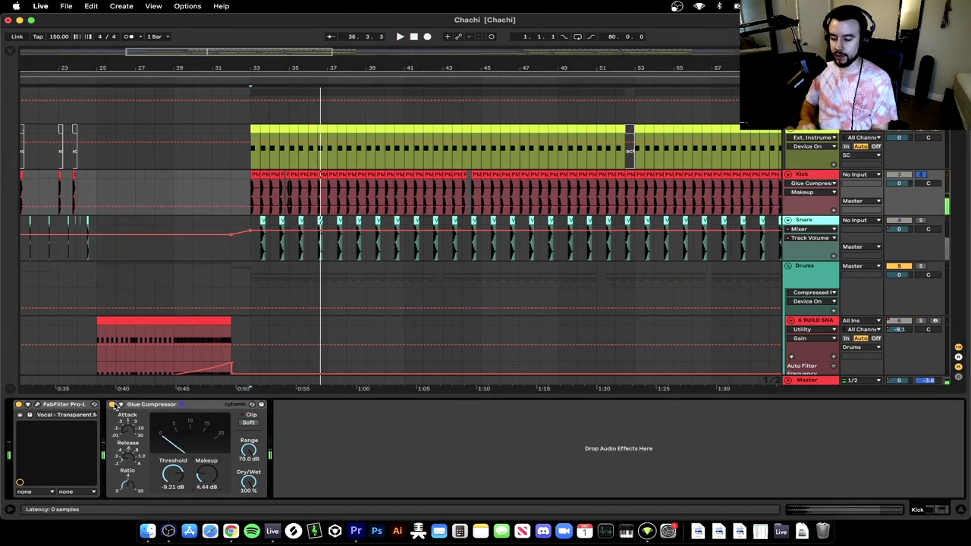
key("space")
key("space")
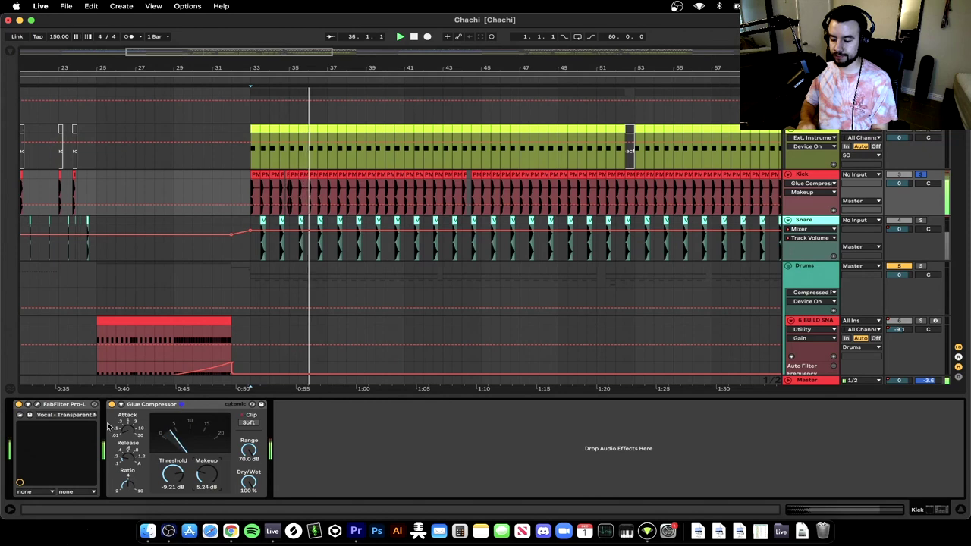
key("space")
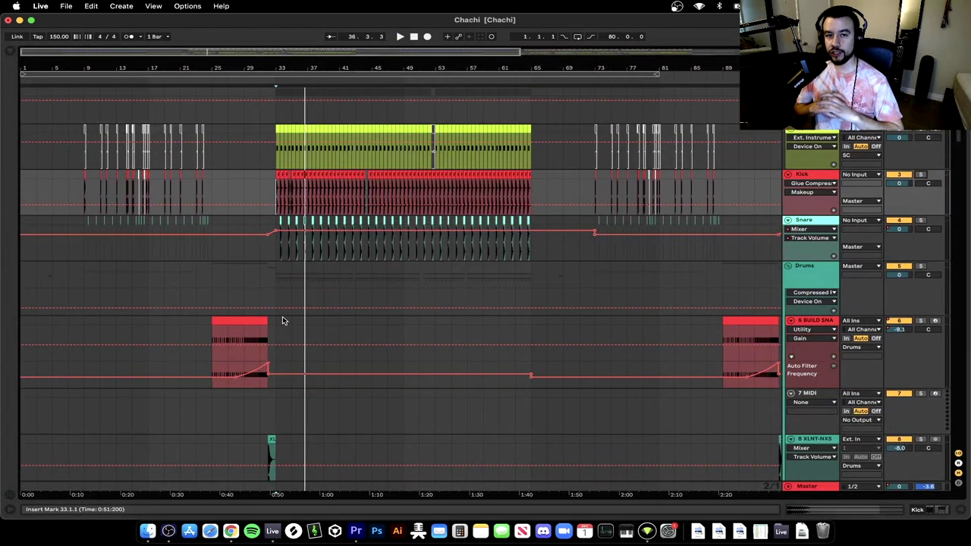
Switch to Chrome, open SoundCloud and go to the signed-in artist's profile page
left_click(230, 531)
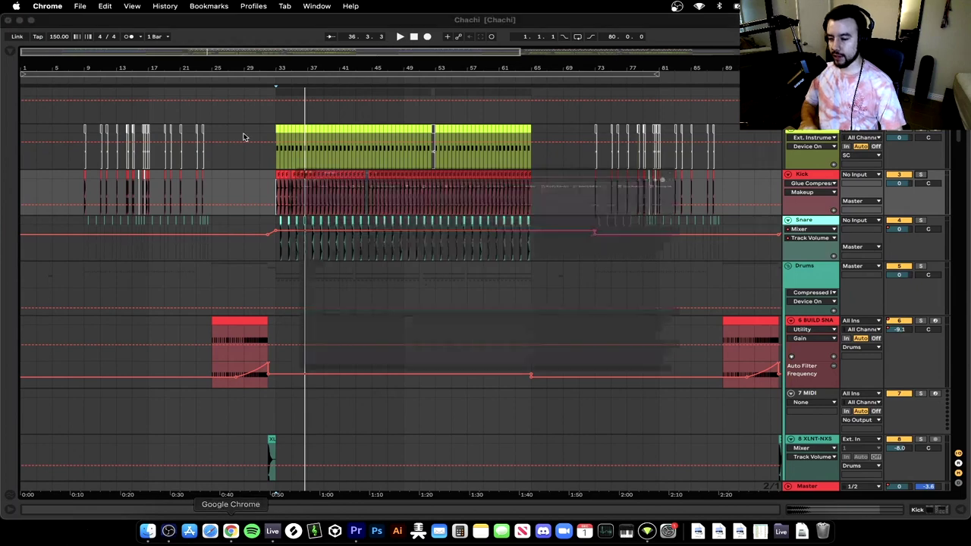
left_click(422, 61)
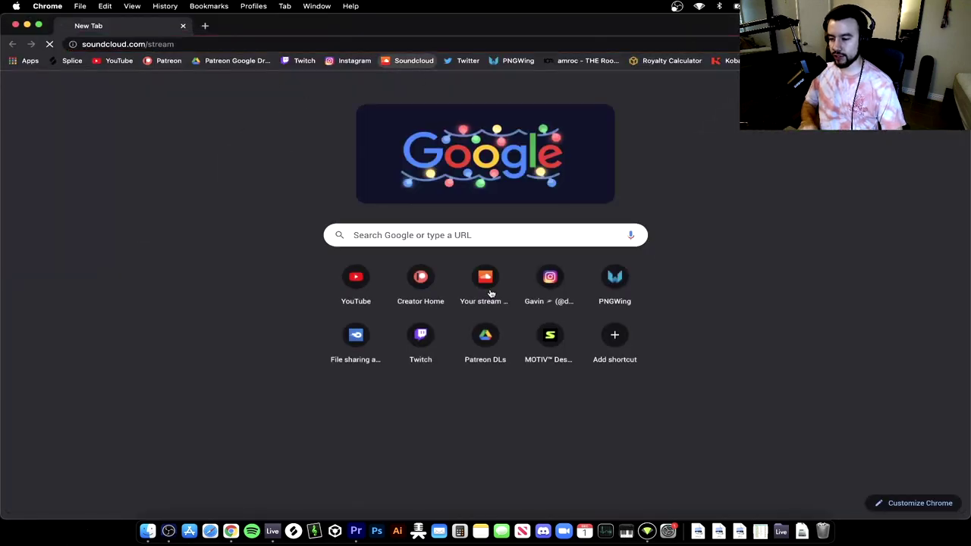
left_click(717, 82)
left_click(713, 102)
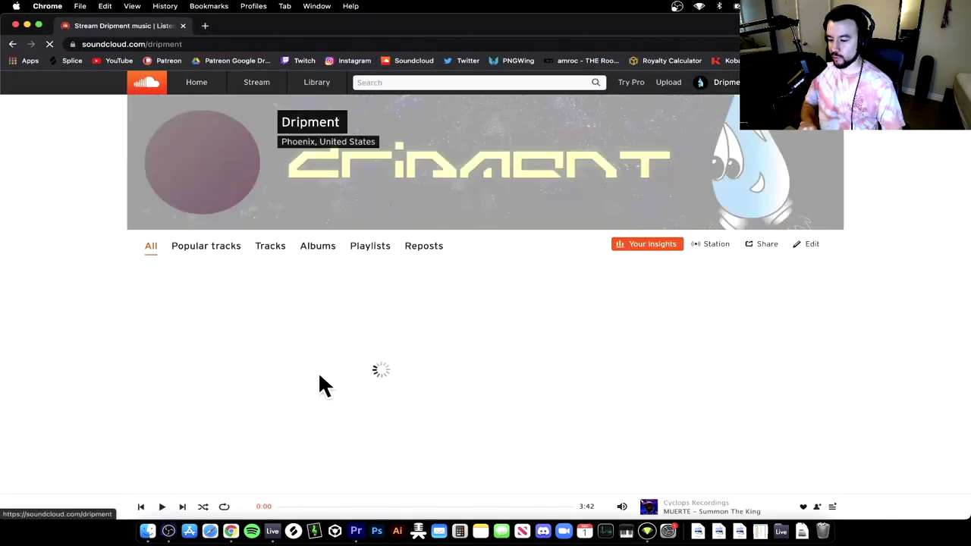
Browse the profile's recent tracks FATAL, CHACHI and the unreleased playlist on SoundCloud, and switch back to Ableton Live
scroll(121, 346, "down", 5)
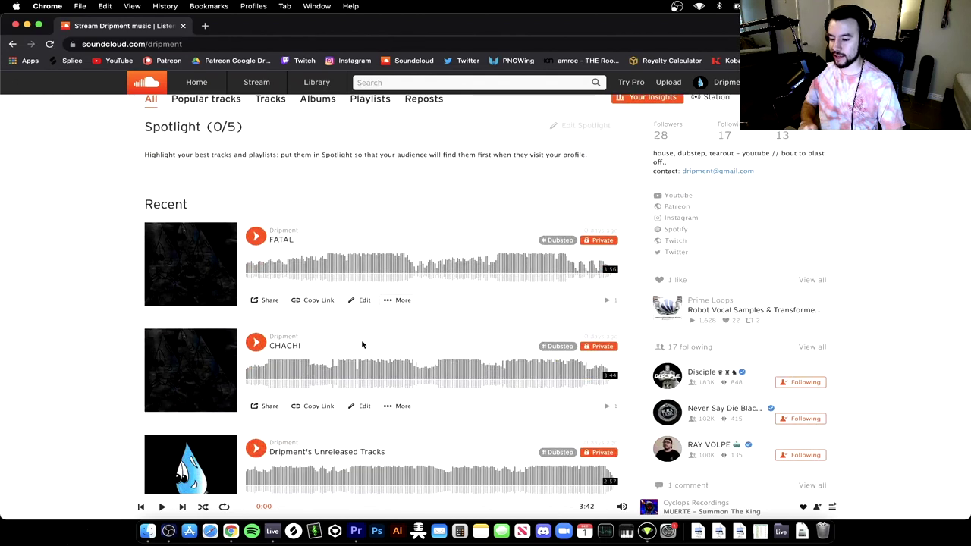
scroll(280, 296, "down", 1)
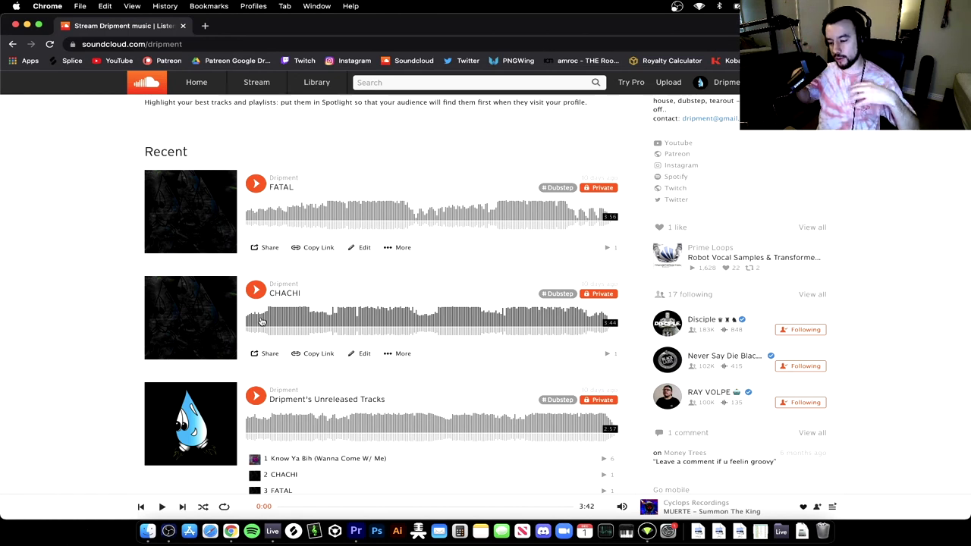
left_click(273, 531)
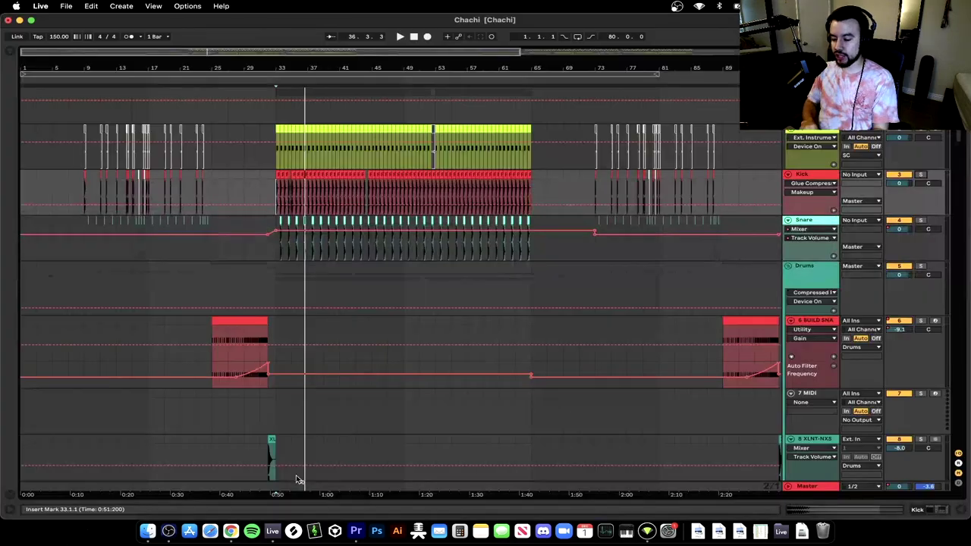
Show the Master track's devices and display the automation of the Wash Out! macro in Bass Kleph's Easy Wash Out
scroll(351, 304, "down", 15)
scroll(351, 289, "right", 5)
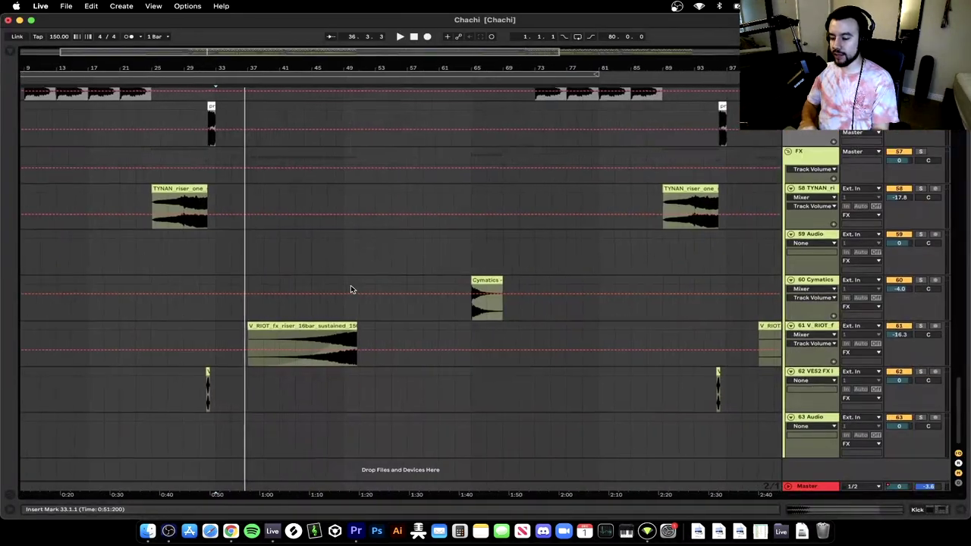
double_click(803, 486)
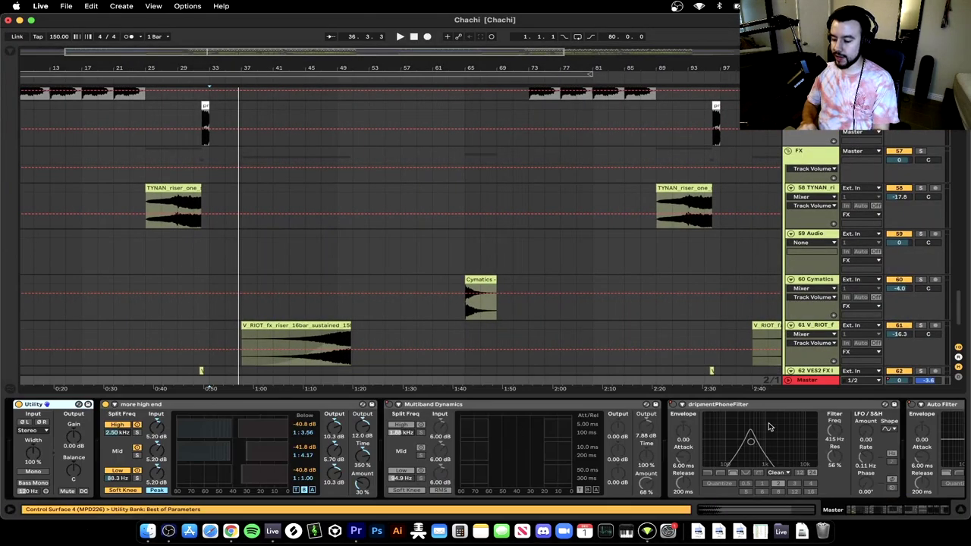
scroll(769, 427, "right", 10)
right_click(479, 440)
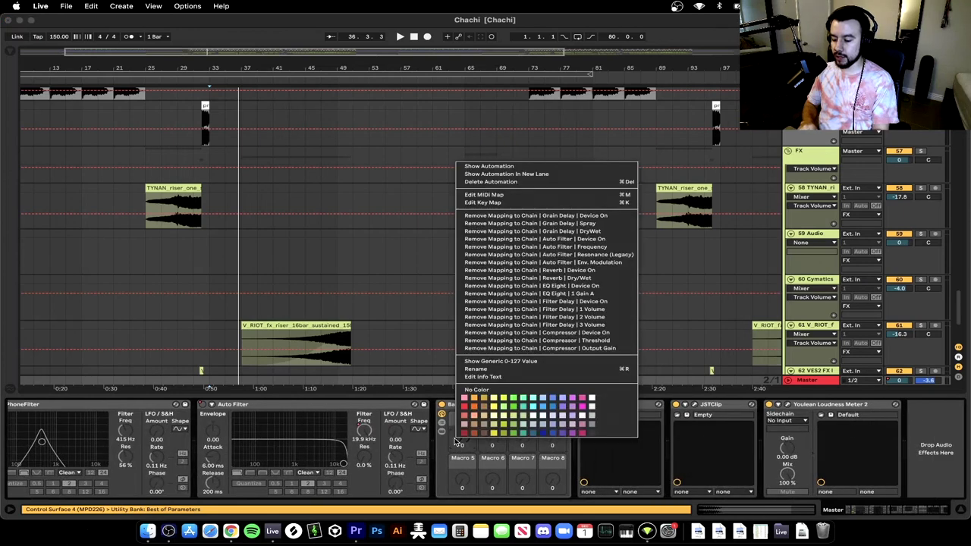
left_click(464, 166)
scroll(175, 349, "up", 3)
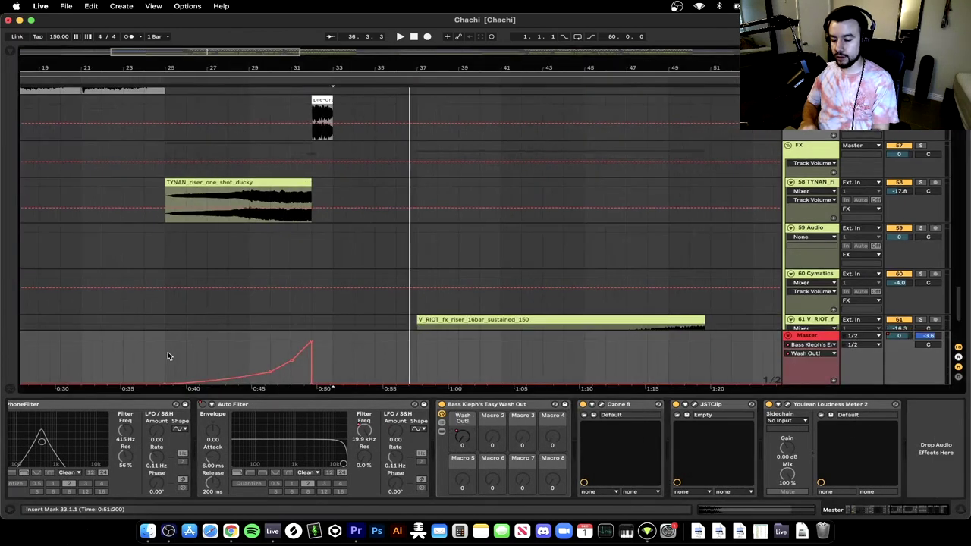
Audition the Master's Wash Out! automation over the build-up from bar 25, and replay the transition into the drop from bar 32
left_click(165, 354)
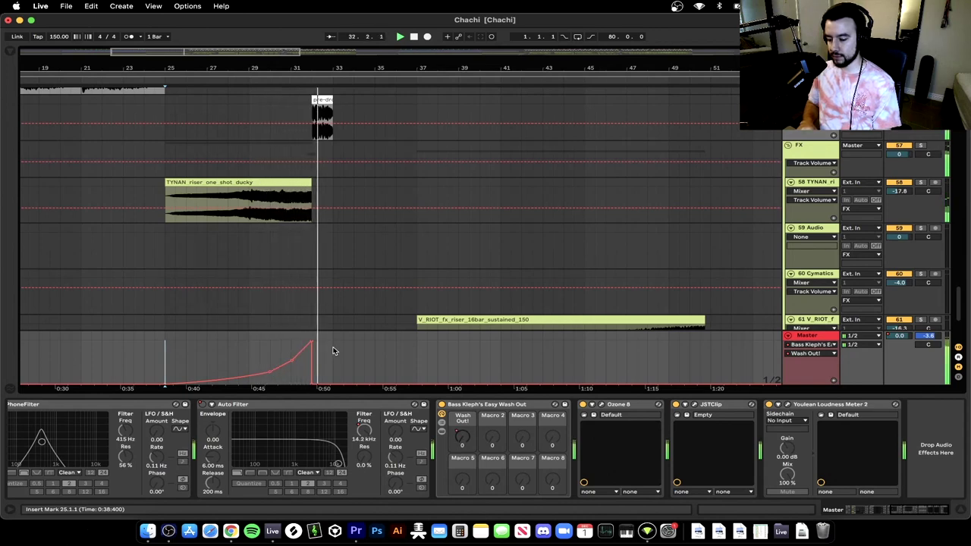
left_click(314, 337)
key("space")
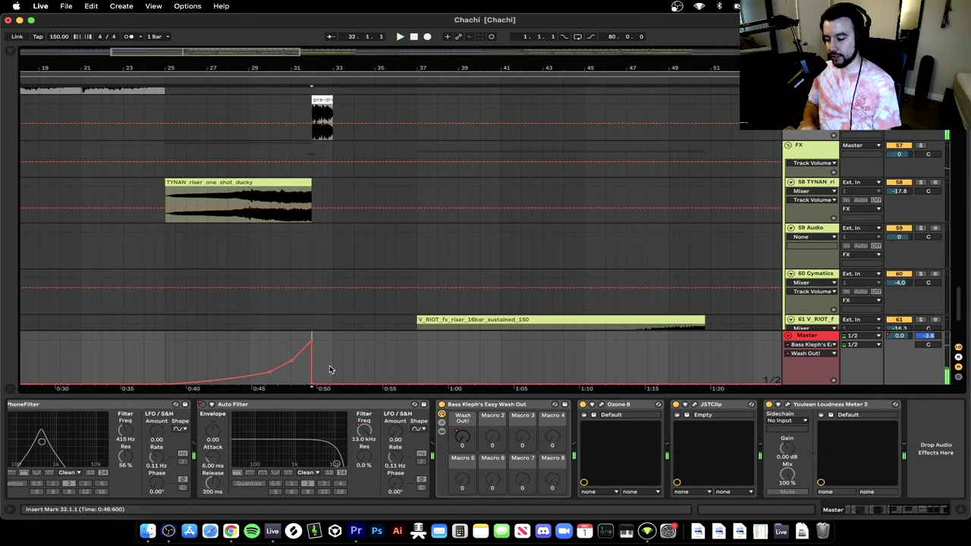
key("plus")
key("plus")
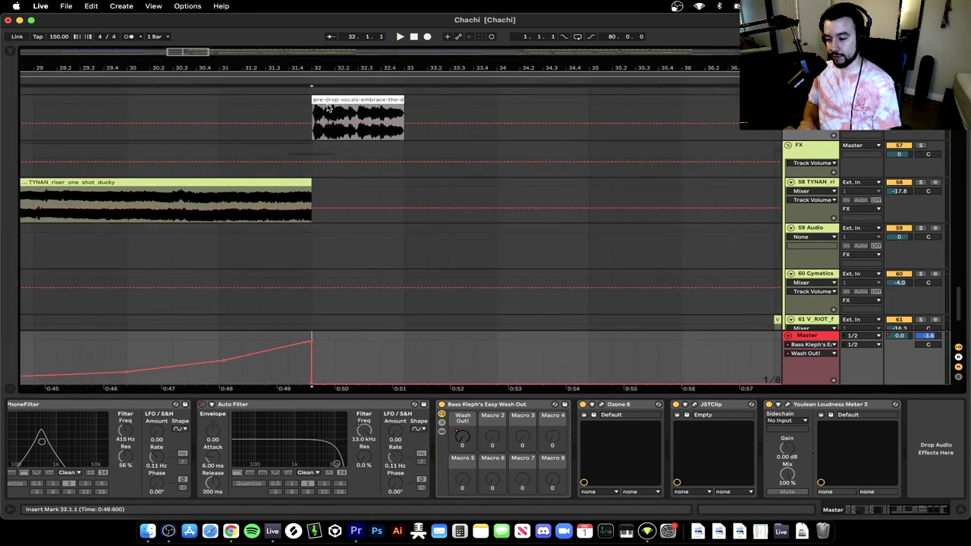
key("space")
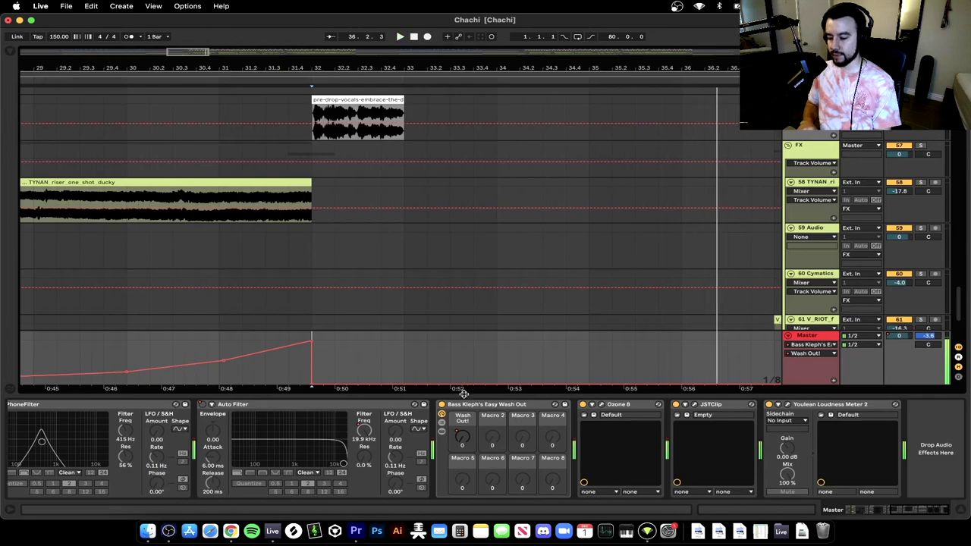
Hide the devices, fold the Master track and return to the kick, snare and Drums group tracks around the first drop
key("super+alt+l")
key("minus")
key("minus")
key("minus")
key("minus")
key("u")
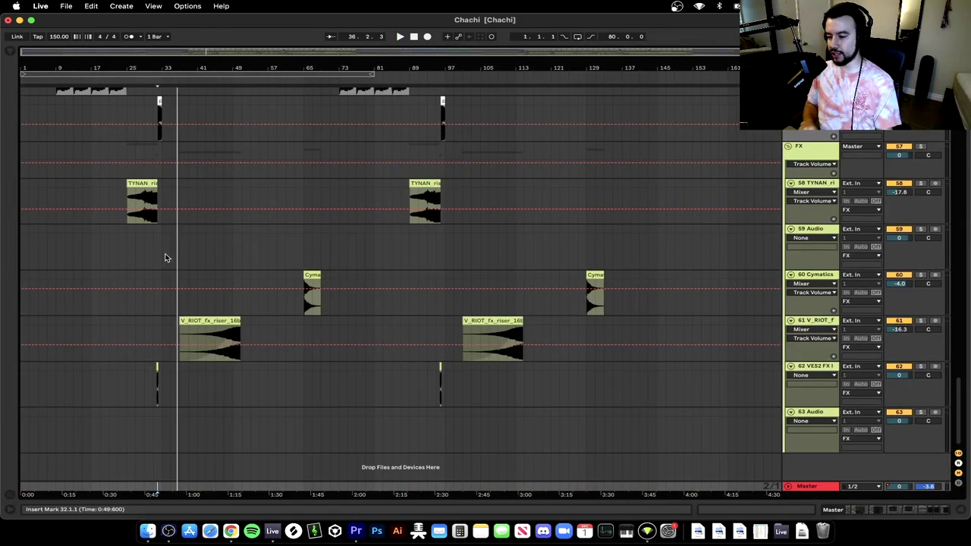
scroll(253, 263, "up", 20)
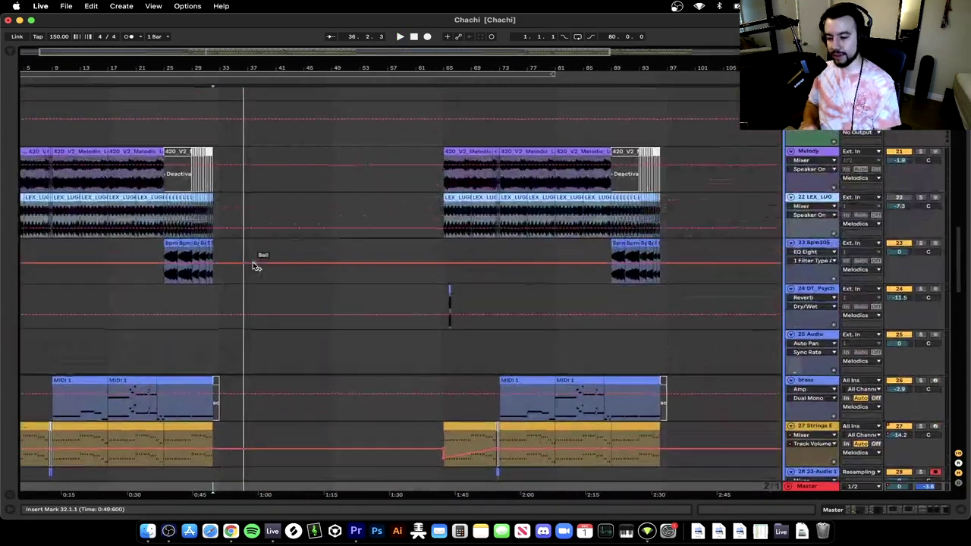
scroll(255, 267, "up", 15)
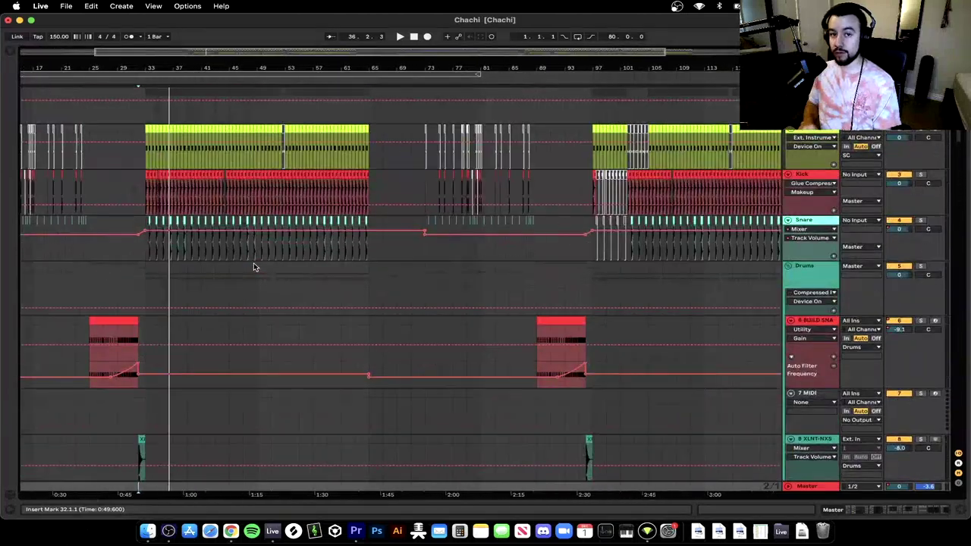
scroll(164, 271, "up", 10)
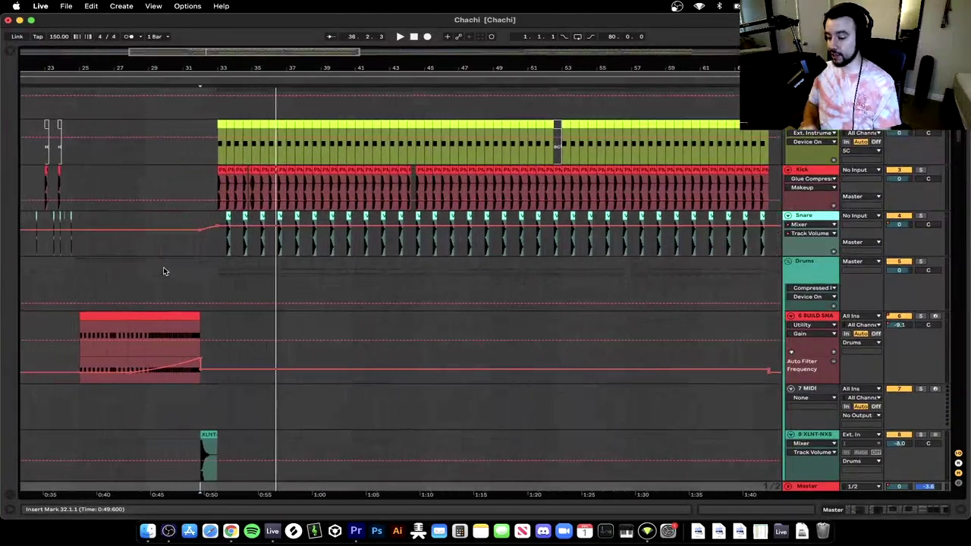
Highlight the first drop on the Drums group from bar 33, survey the intro drums and place the insert marker at bar 1
left_click_drag(204, 278, 651, 297)
scroll(266, 275, "left", 5)
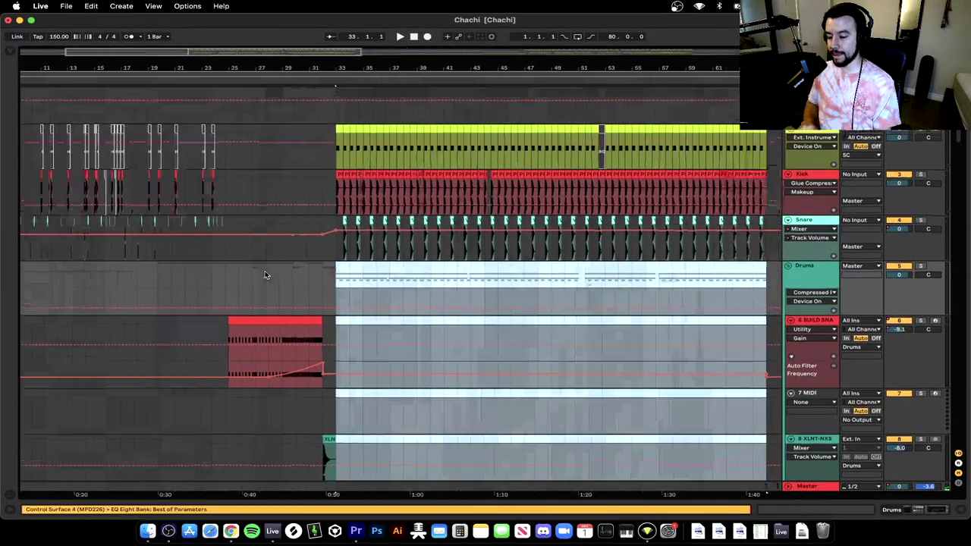
left_click(447, 291)
scroll(448, 294, "down", 3)
scroll(448, 292, "up", 3)
left_click_drag(287, 212, 459, 213)
left_click(433, 212)
scroll(364, 210, "left", 3)
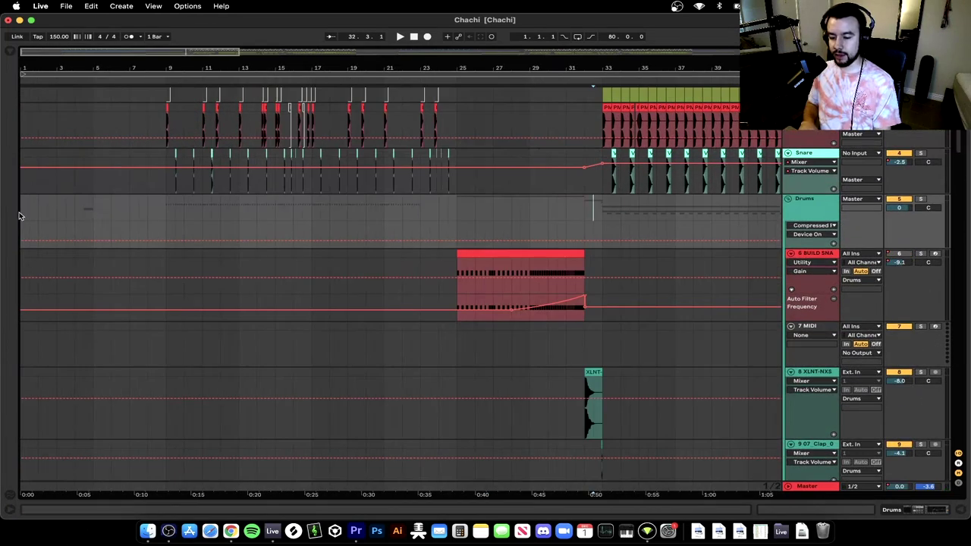
left_click(20, 217)
Bring the melodic tracks into view and place the insert marker on the Melody track at bar 33
scroll(425, 251, "down", 8)
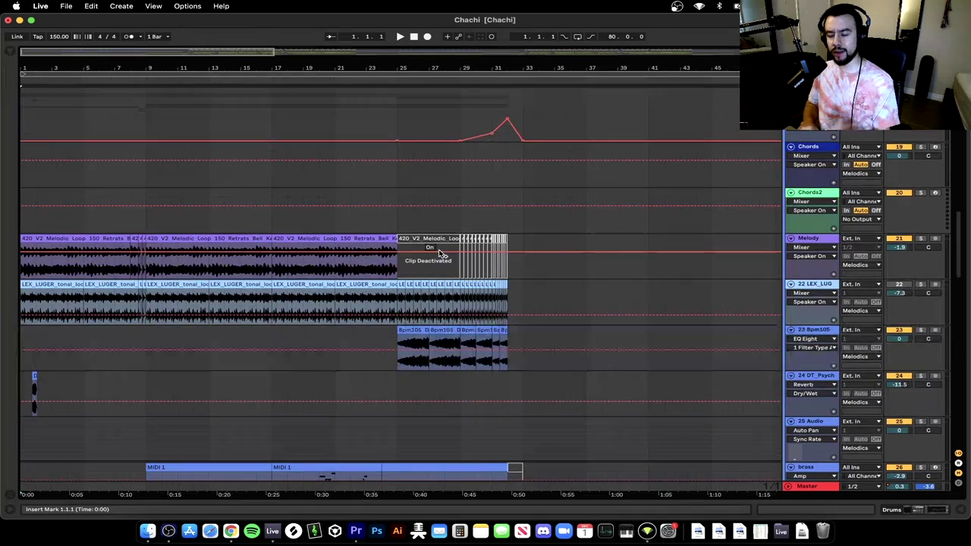
key("super+d")
key("minus")
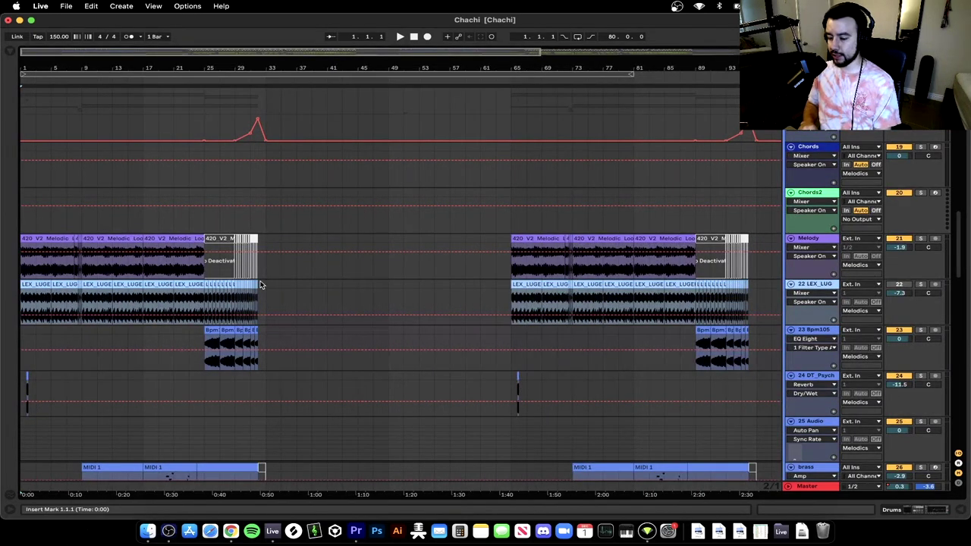
left_click(267, 271)
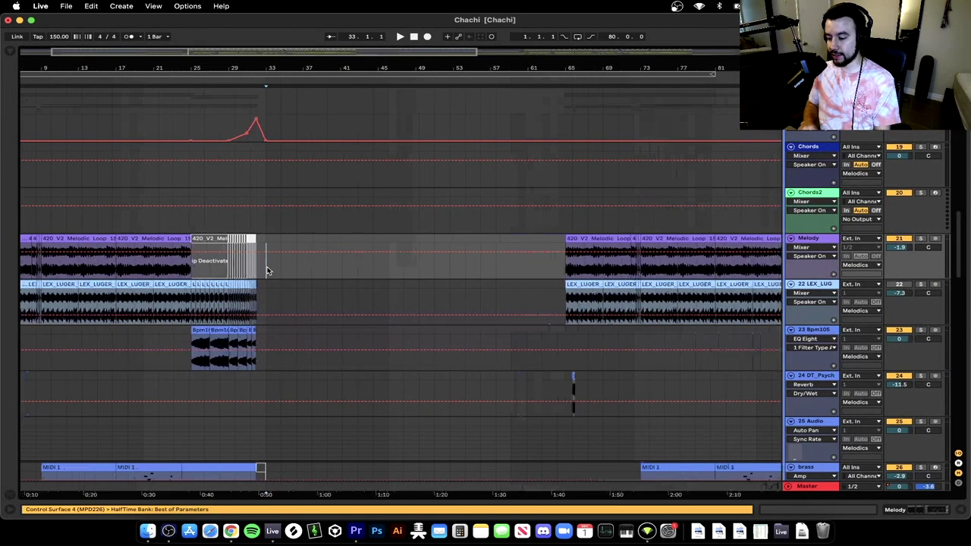
key("plus")
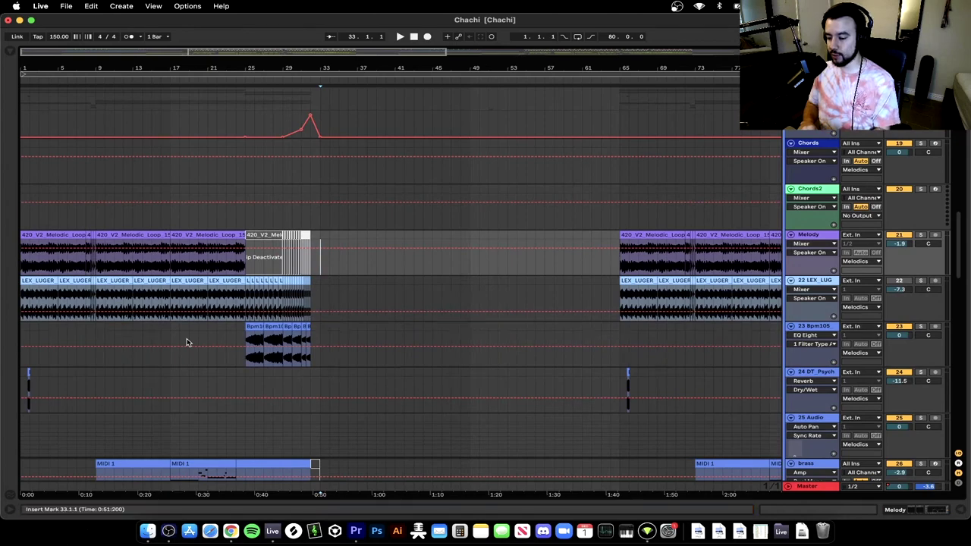
Examine the intro's Melody, LEX_LUGER, Bpm105, brass and strings tracks and compare them with the second build-up
scroll(186, 357, "down", 3)
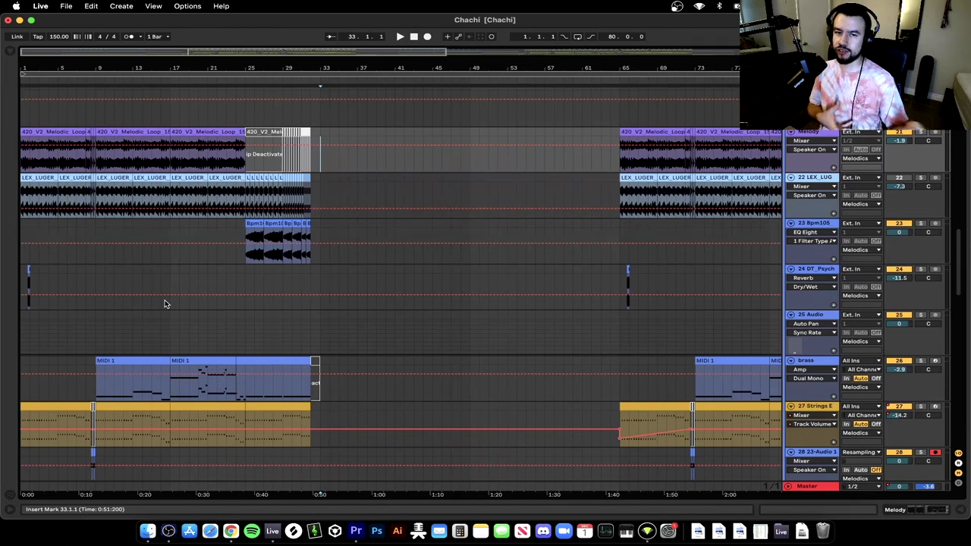
scroll(116, 254, "up", 2)
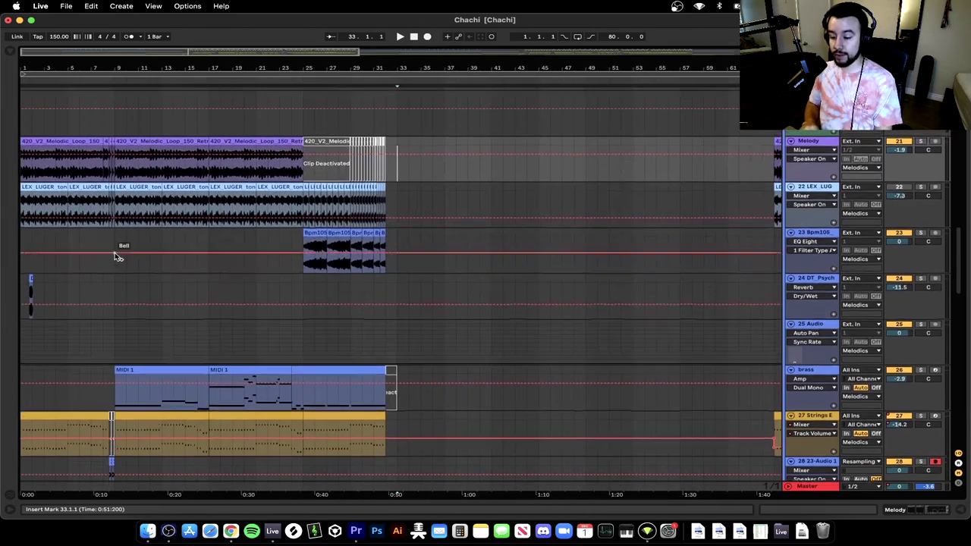
scroll(115, 254, "up", 3)
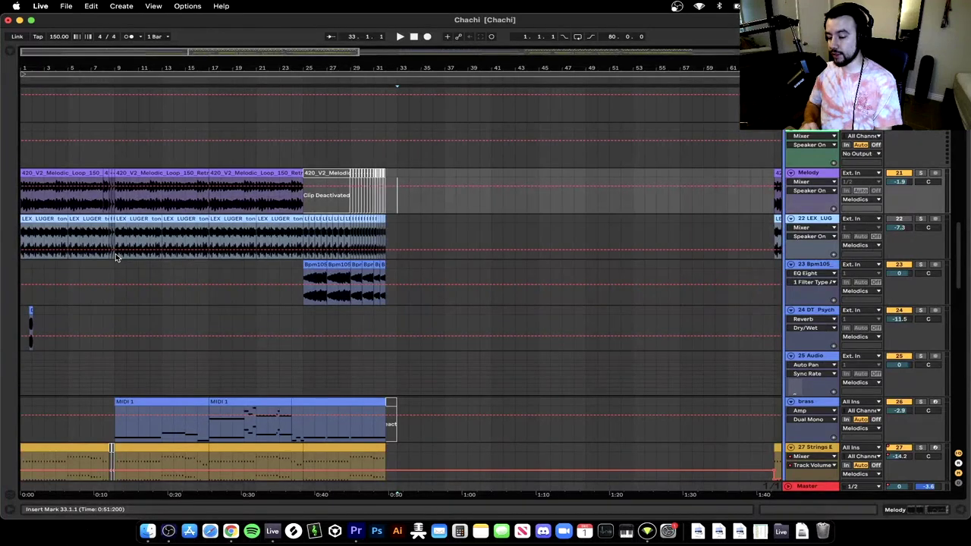
scroll(115, 254, "down", 2)
scroll(114, 277, "up", 1)
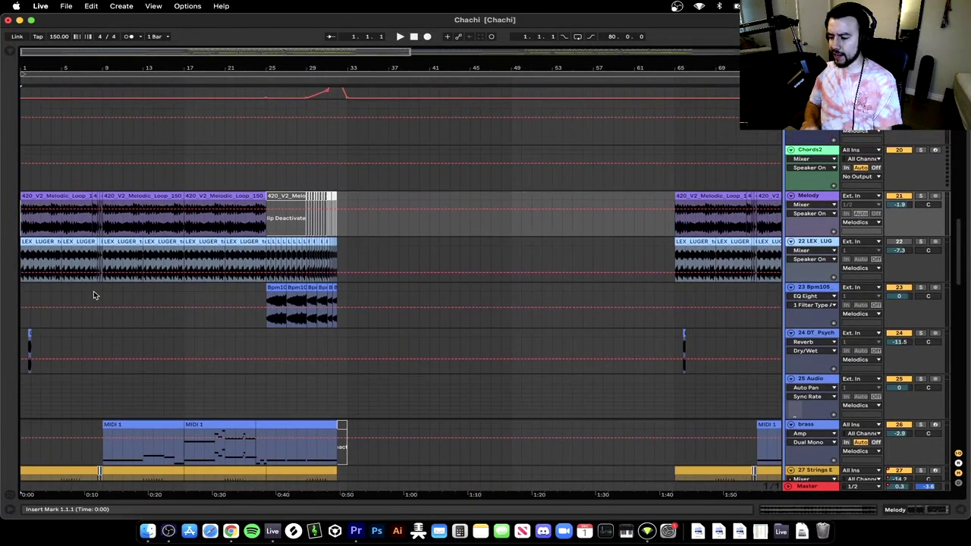
scroll(81, 296, "up", 2)
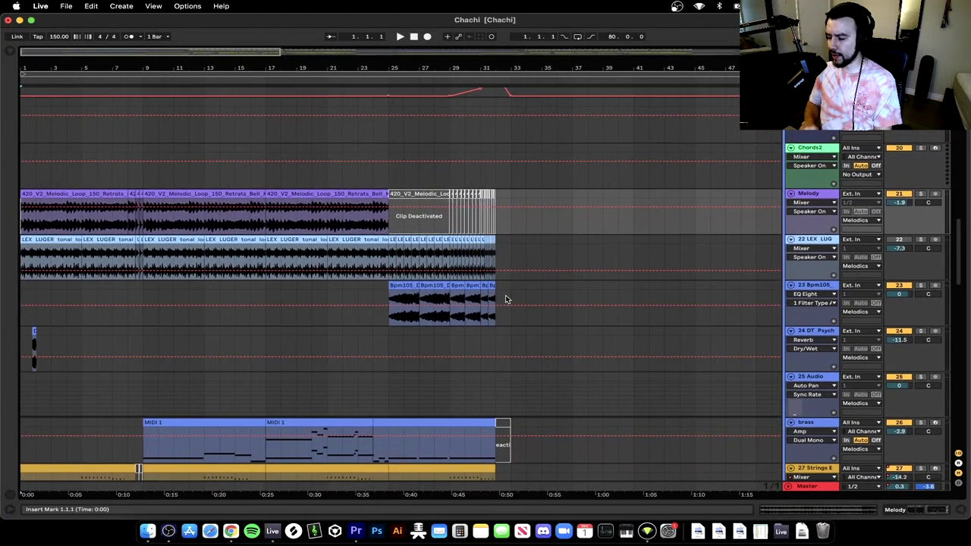
scroll(559, 297, "up", 10)
scroll(559, 297, "right", 10)
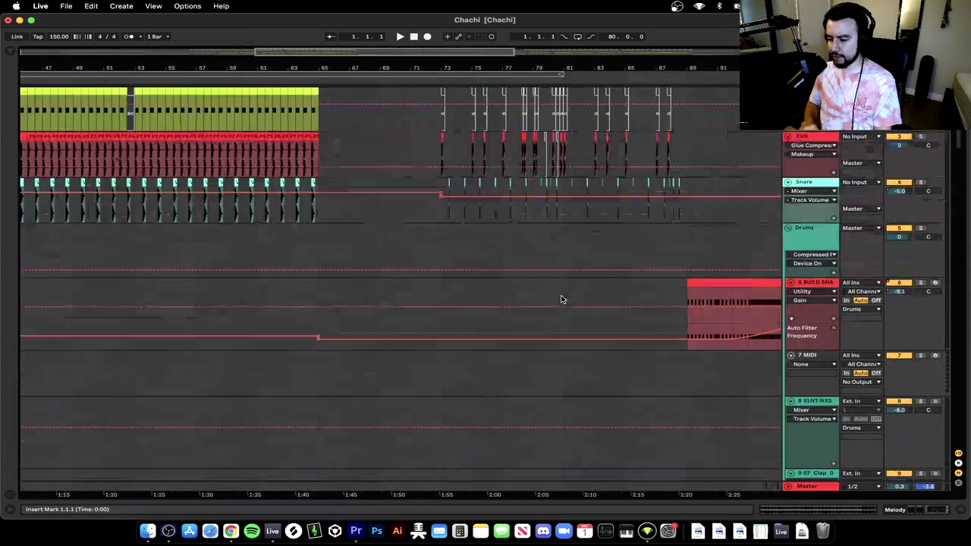
scroll(435, 265, "down", 10)
scroll(202, 342, "left", 10)
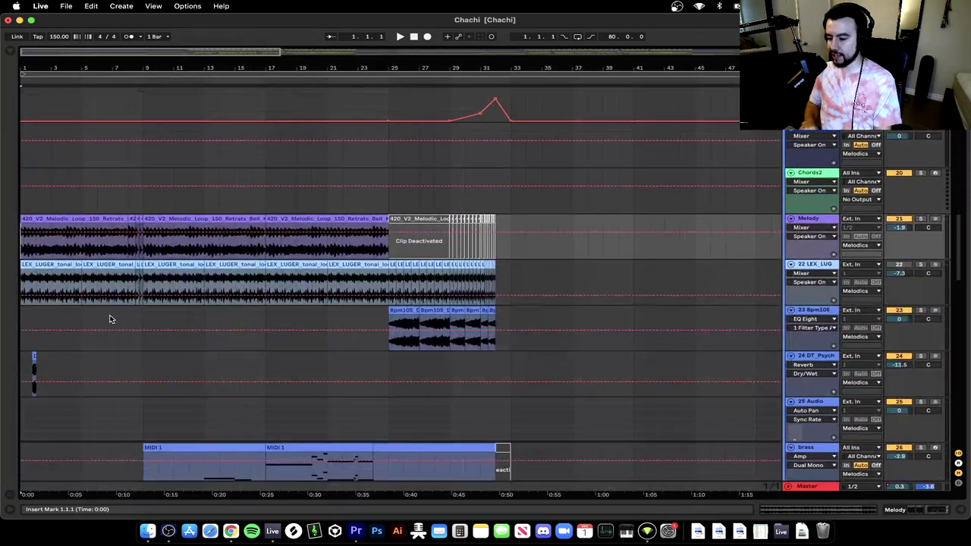
Play the song from the start, solo the Melody track and show its devices
scroll(109, 320, "up", 3)
key("space")
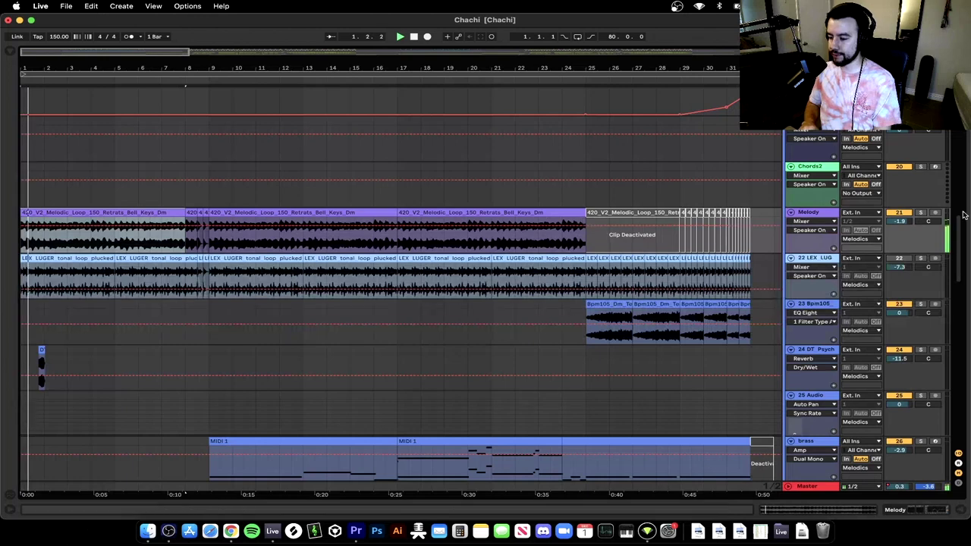
left_click(921, 213)
double_click(814, 213)
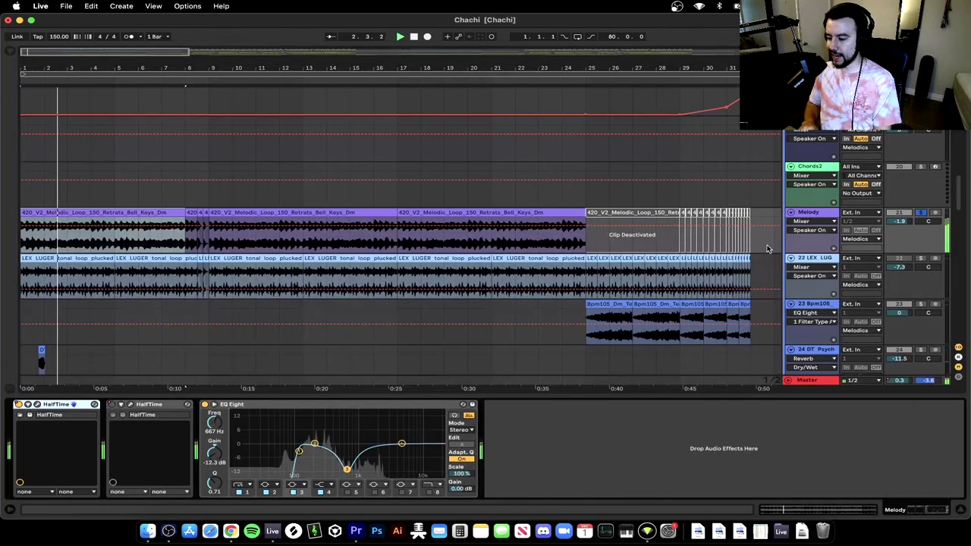
Inspect the loop settings of both HalfTime plug-ins on the Melody track, and select the melody clip starting at bar 9
left_click(36, 405)
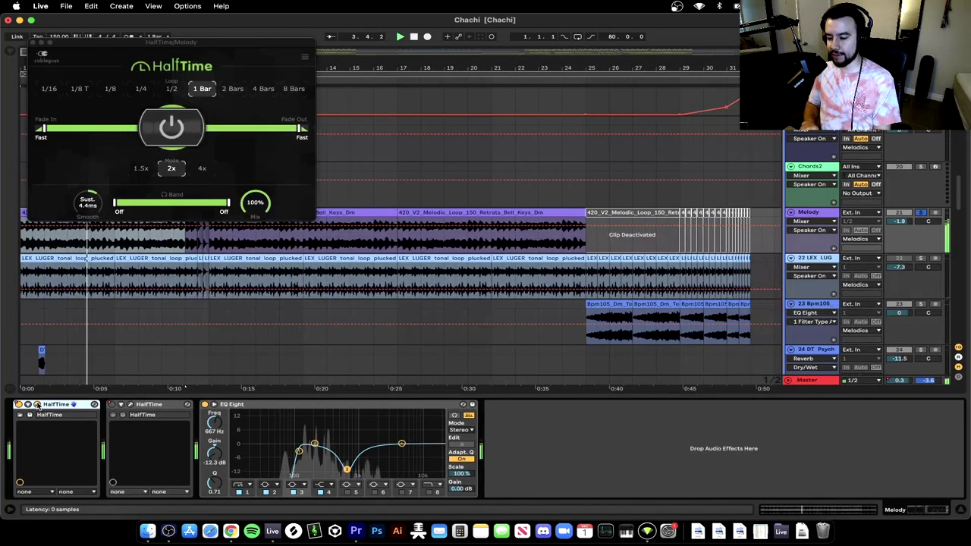
left_click(31, 42)
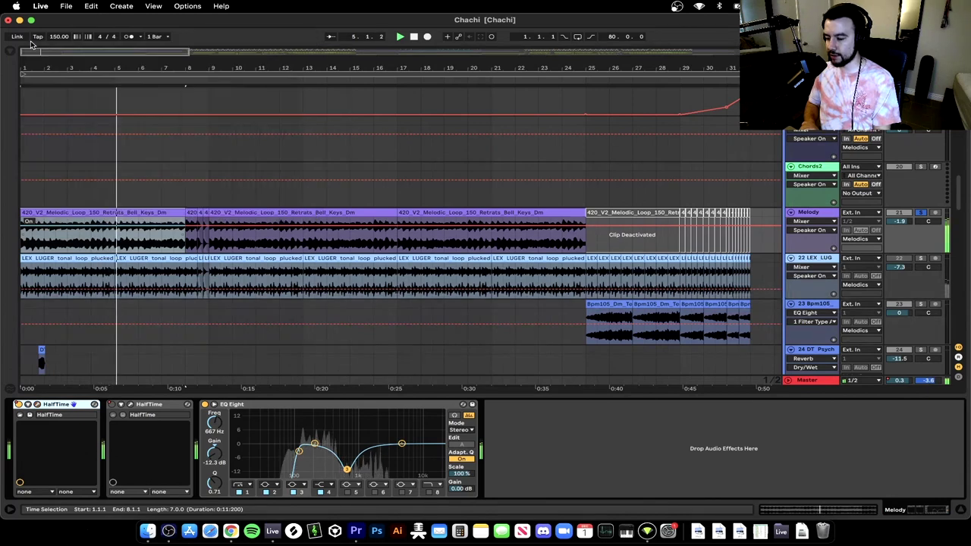
left_click(130, 404)
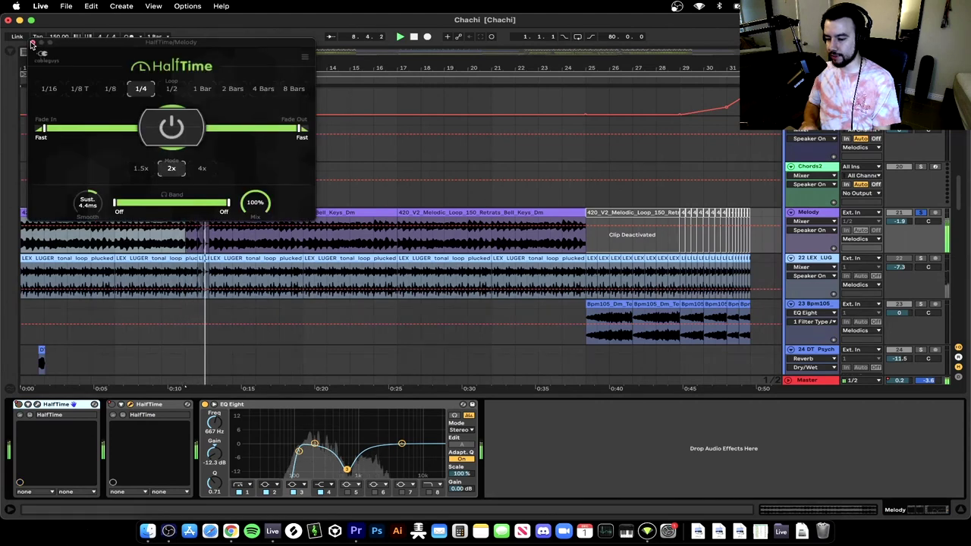
left_click(34, 42)
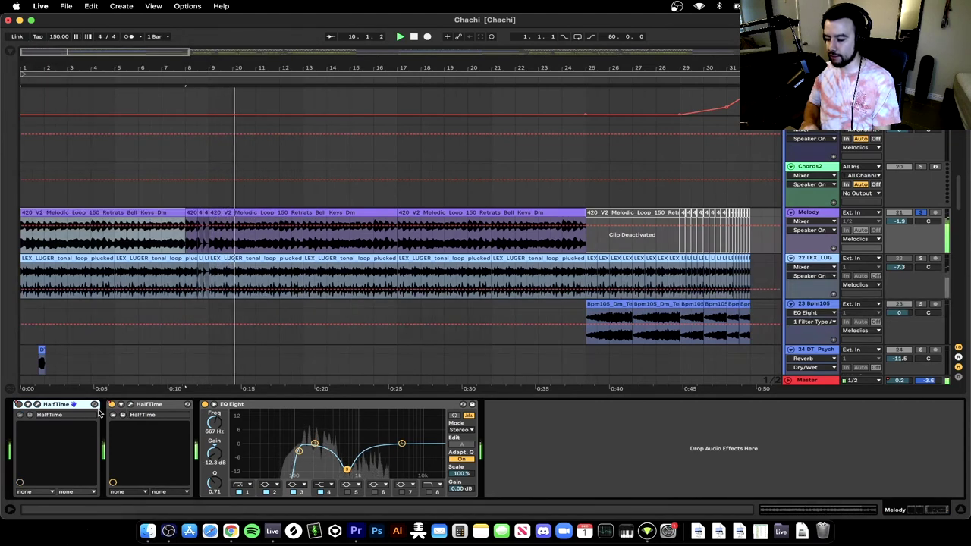
left_click(250, 214)
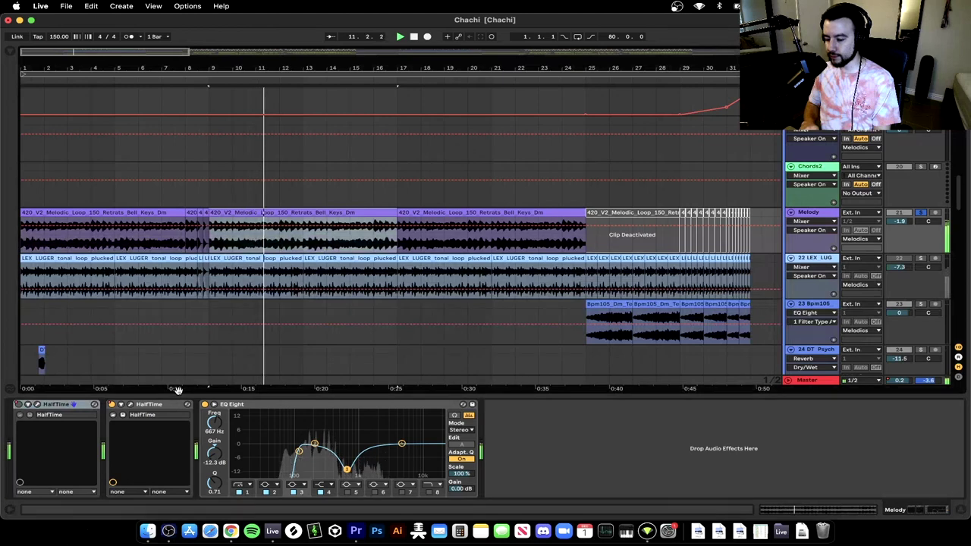
Take the Melody track out of solo, fold the LEX_LUGER track and bring the brass track into view
left_click(205, 410)
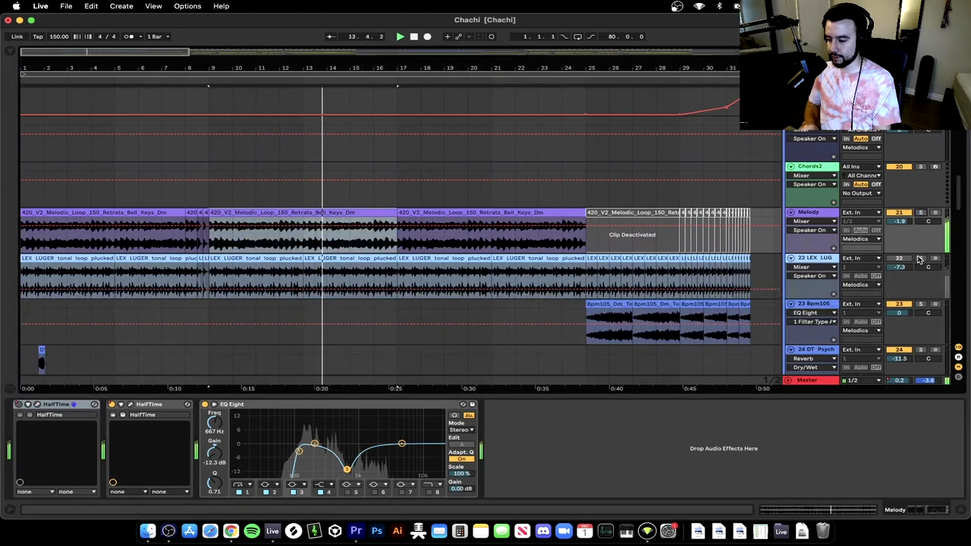
left_click(791, 258)
scroll(491, 262, "down", 3)
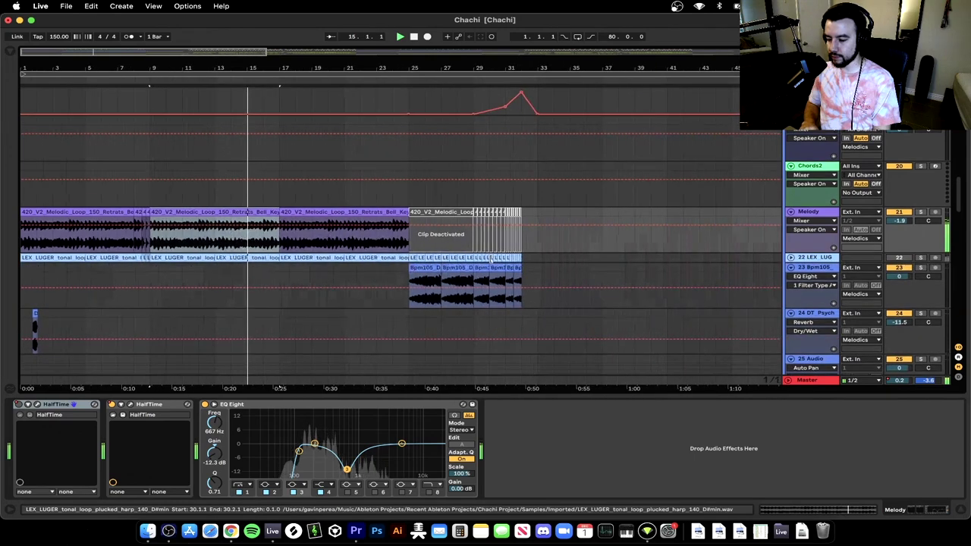
scroll(491, 262, "down", 15)
scroll(491, 262, "up", 15)
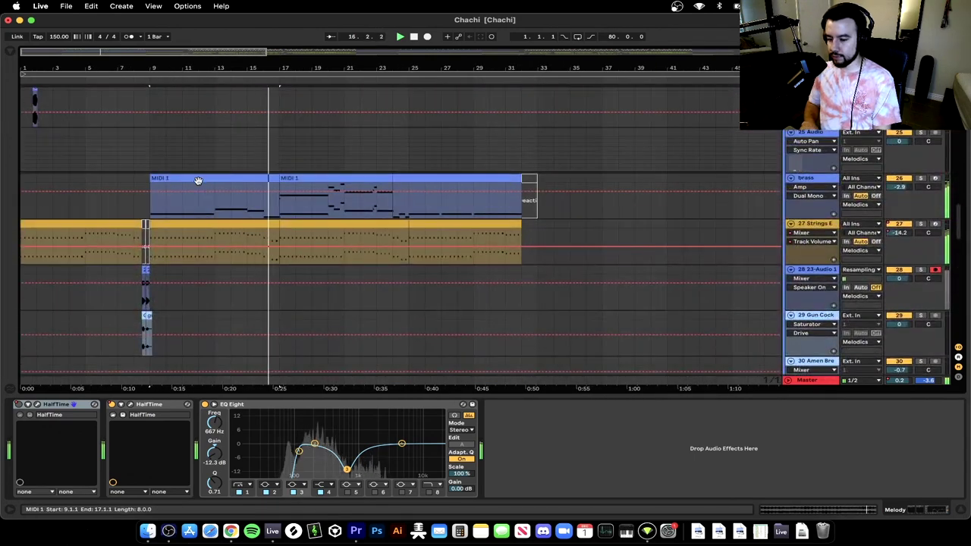
Play the brass clip from bar 9, soloing its track briefly, and inspect its sampler, Amp, EQ Eight and Glue Compressor
left_click(197, 179)
key("space")
key("space")
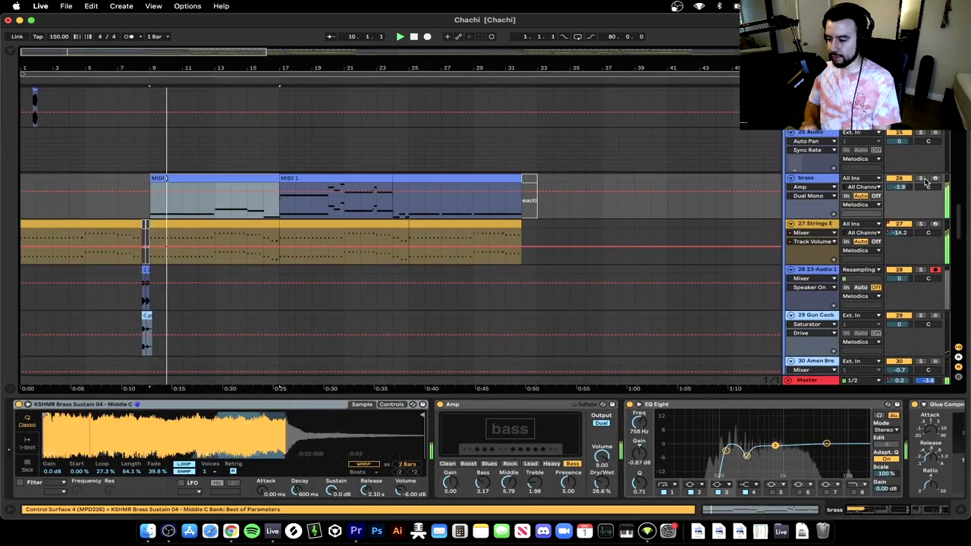
left_click(922, 179)
left_click(922, 179)
scroll(529, 219, "up", 1)
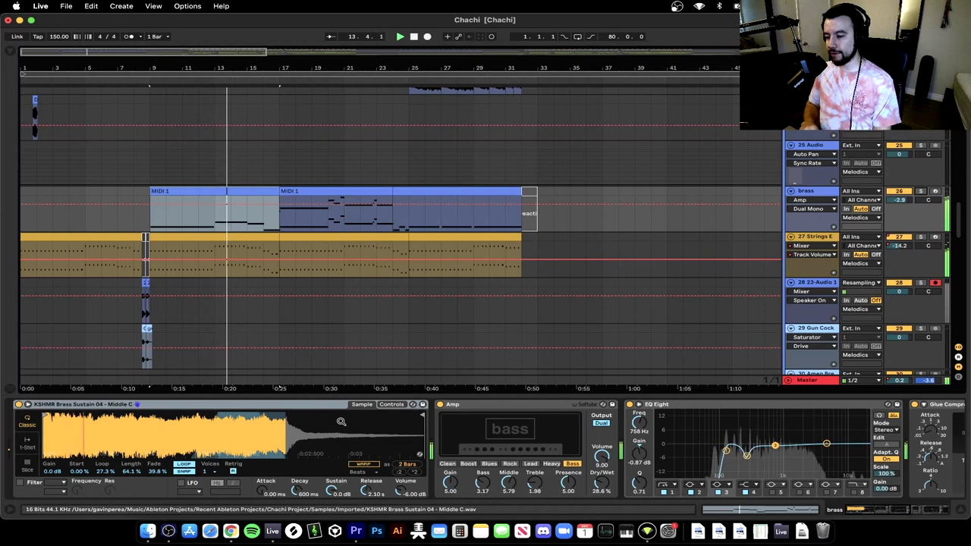
scroll(342, 422, "right", 4)
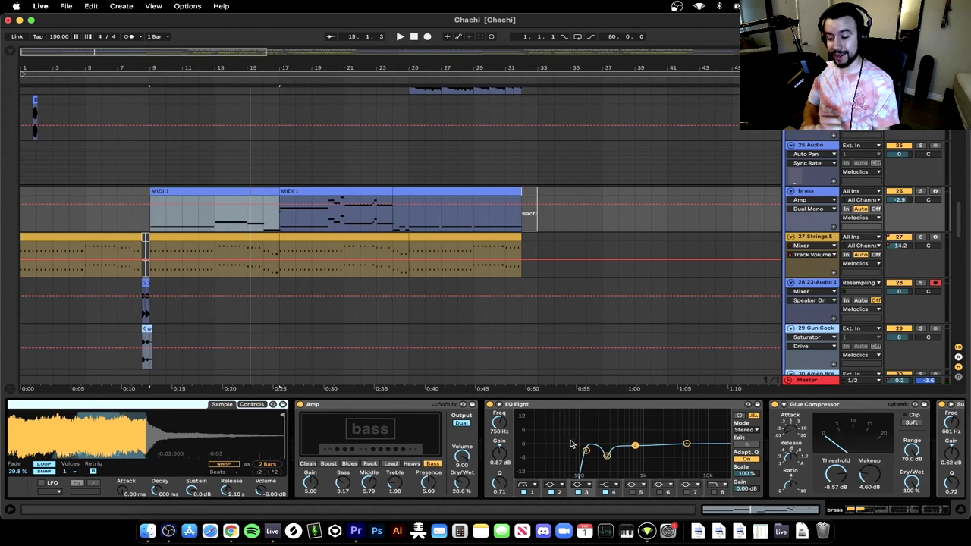
Play the Sub clip starting at bar 9 and show the Sub track's dripmentCleanSub and EQ Eight devices
scroll(188, 234, "down", 10)
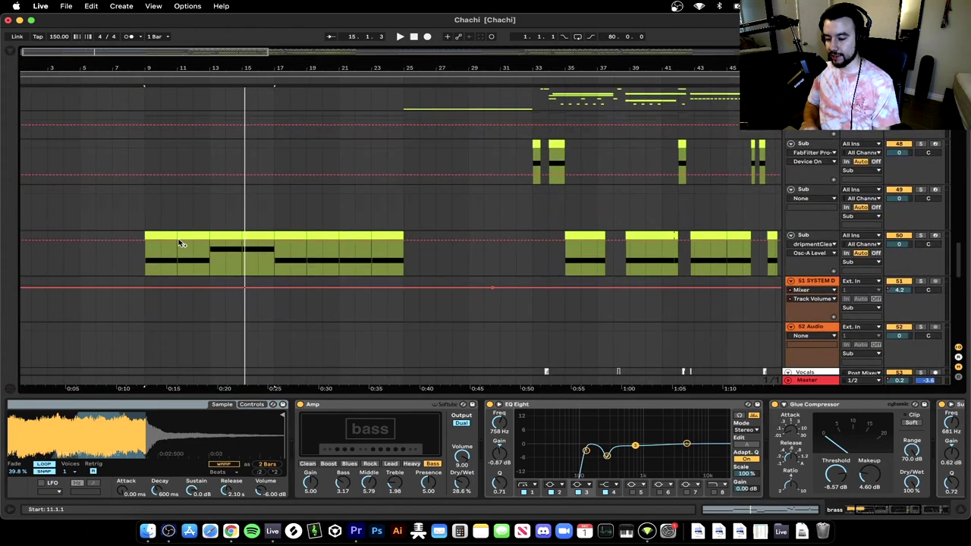
left_click(155, 235)
left_click(921, 235)
key("space")
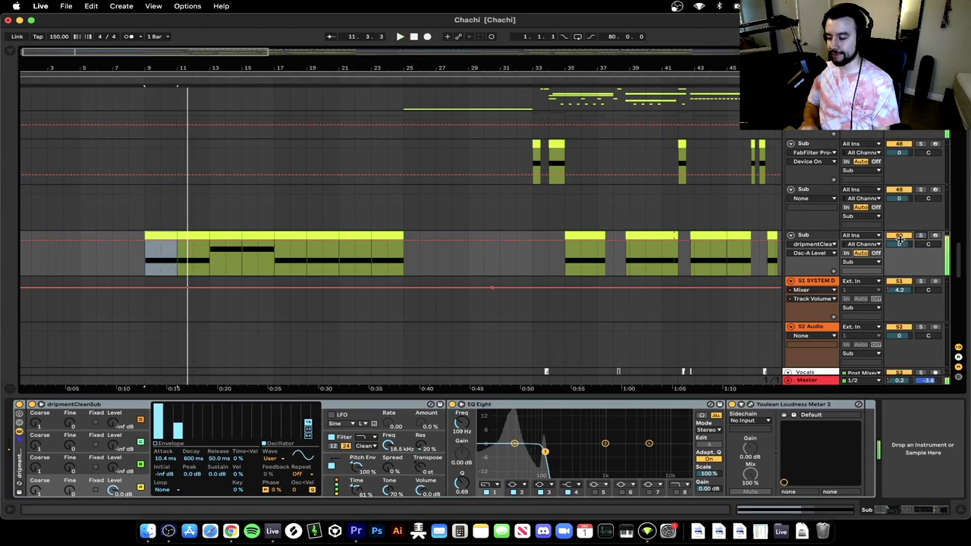
Select the brass clip starting at bar 9 and review it against the neighbouring strings track
scroll(187, 245, "up", 15)
left_click(161, 181)
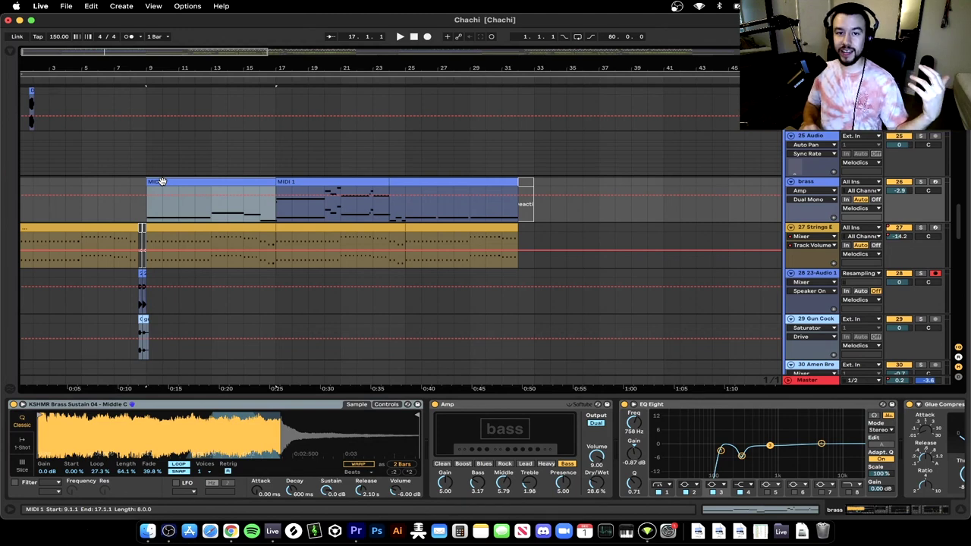
scroll(216, 232, "down", 3)
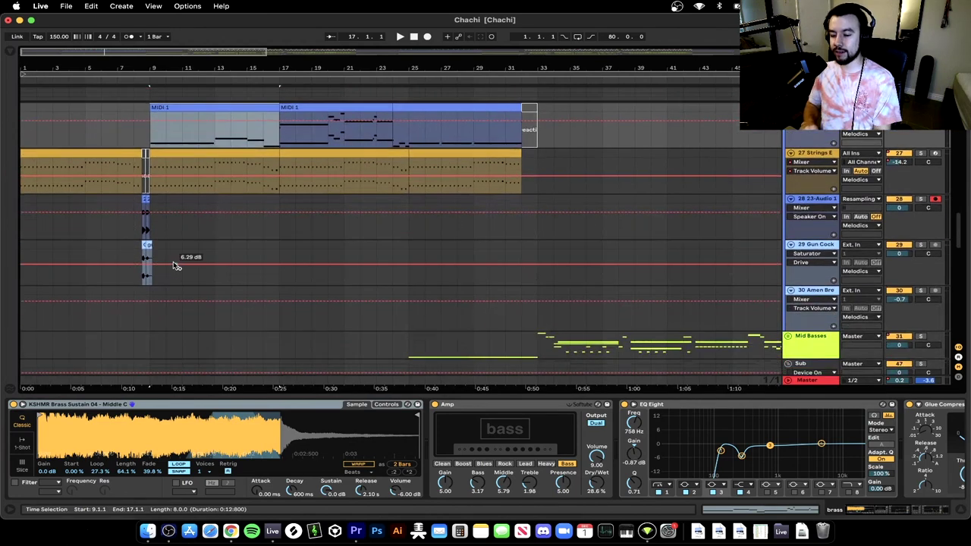
scroll(174, 258, "up", 4)
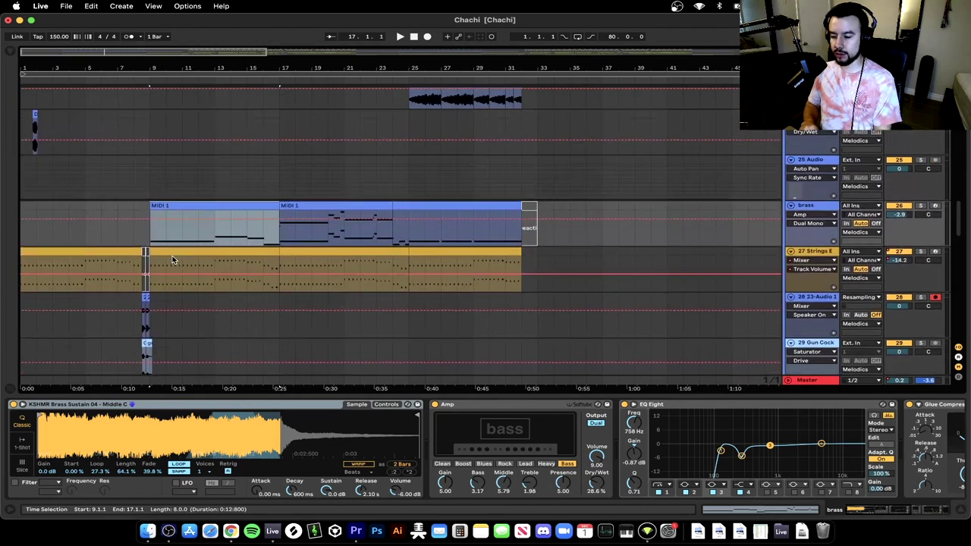
Play the intro from bar 3 and inspect the Master track's phone filter, Auto Filter and Easy Wash Out devices
left_click(53, 226)
key("space")
left_click(806, 379)
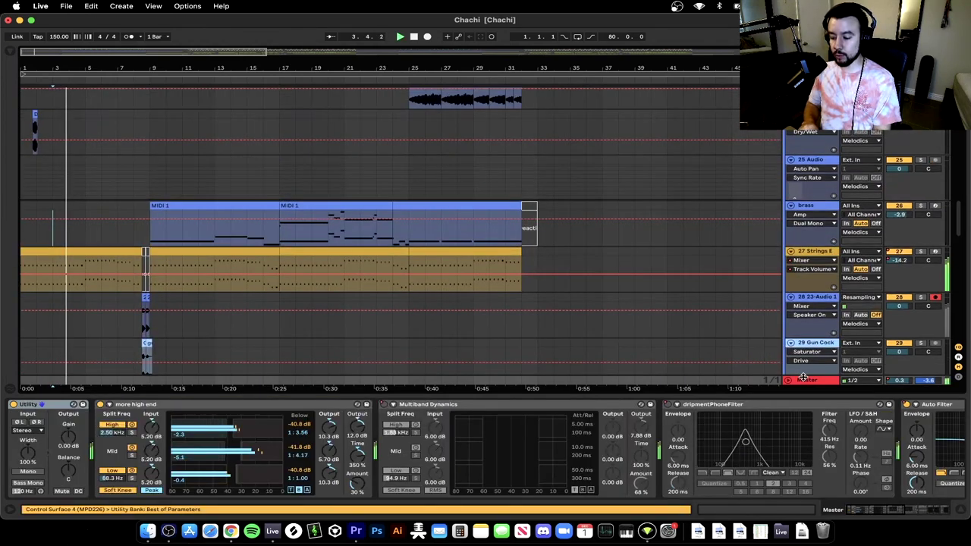
scroll(491, 419, "right", 7)
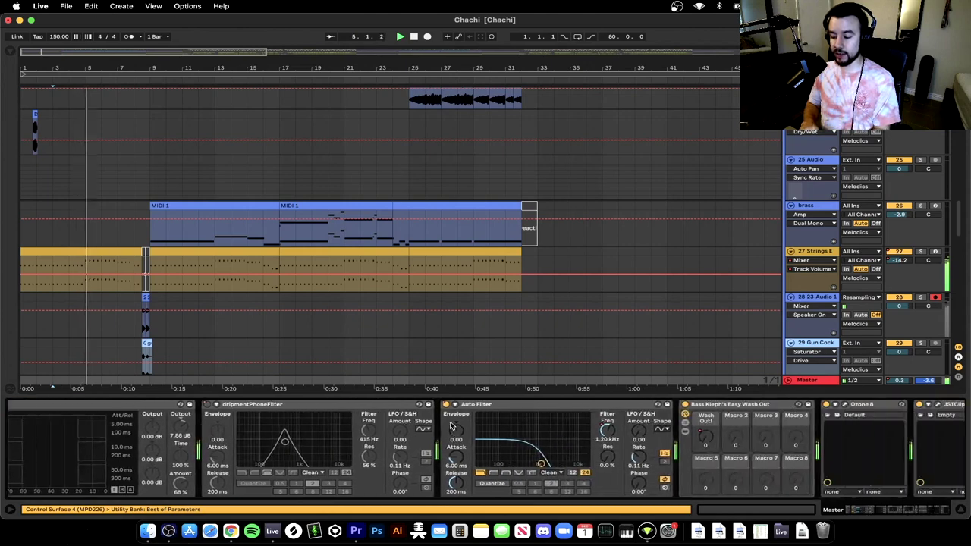
key("space")
key("space")
Play the intro from the first strings clip and watch the Auto Filter frequency on the Master track
left_click(135, 270)
key("space")
key("space")
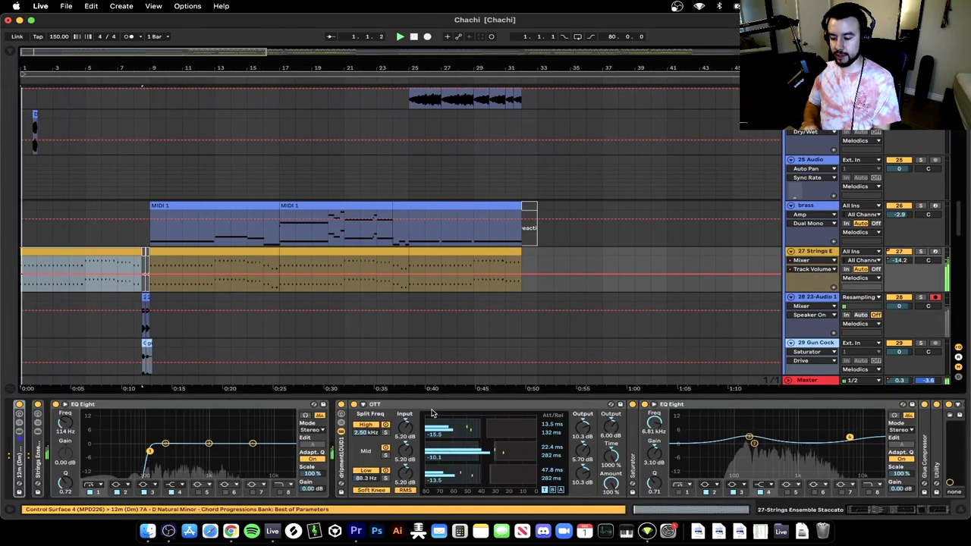
left_click(819, 382)
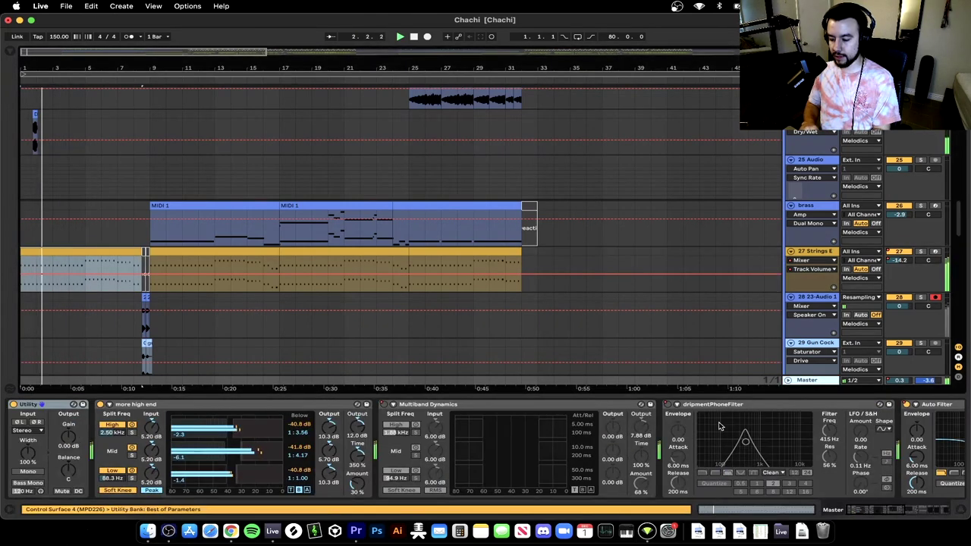
scroll(667, 430, "right", 7)
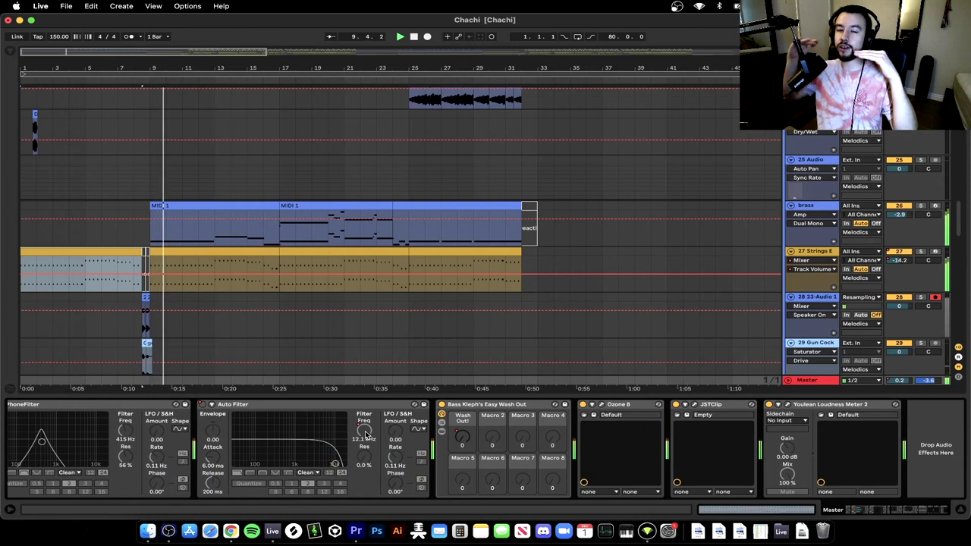
Stop playback, hide the device view and select the Sub clips from bar 9 to bar 25
scroll(195, 357, "down", 10)
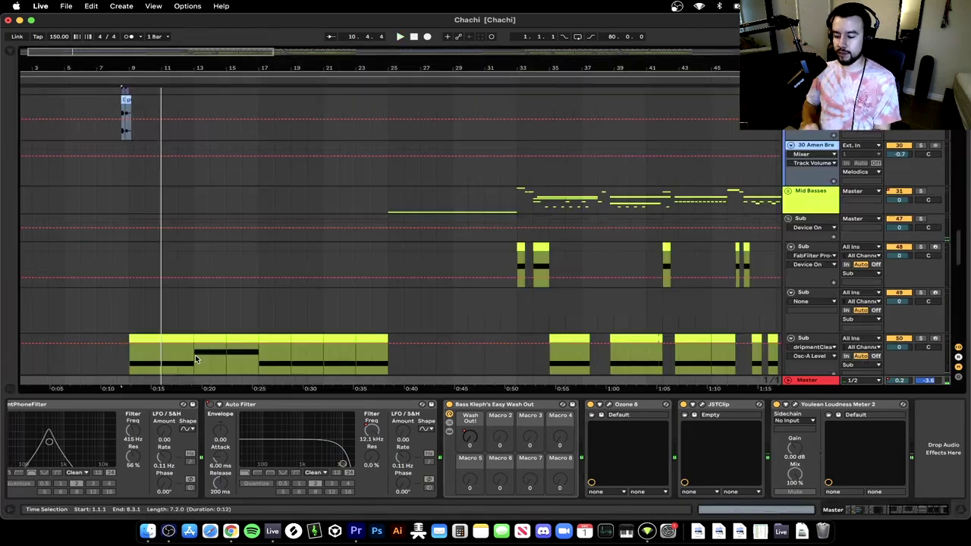
key("super+alt+l")
scroll(159, 395, "down", 1)
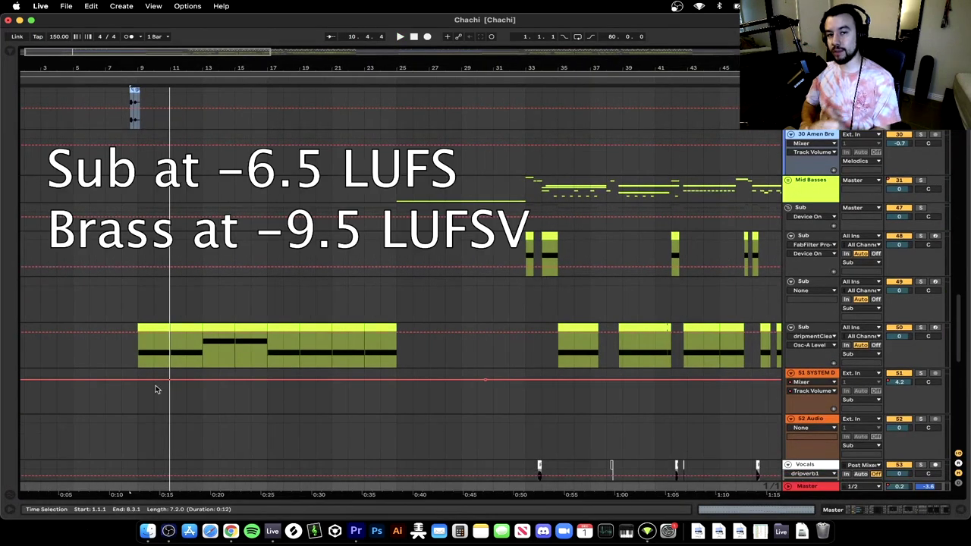
left_click(141, 362)
scroll(141, 358, "down", 1)
left_click_drag(138, 352, 371, 352)
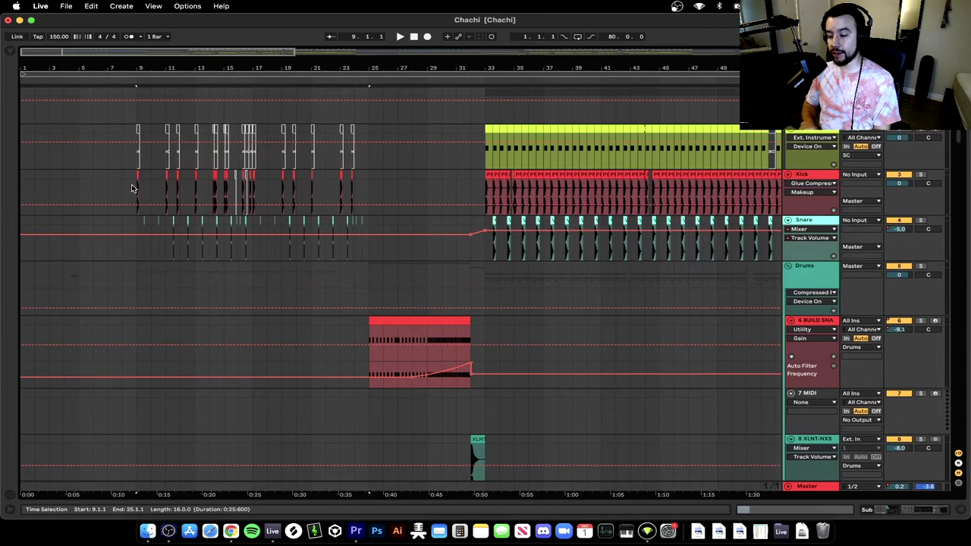
Place the insert marker on the Kick track at bar 9 and examine the intro's kick pattern
scroll(131, 189, "up", 5)
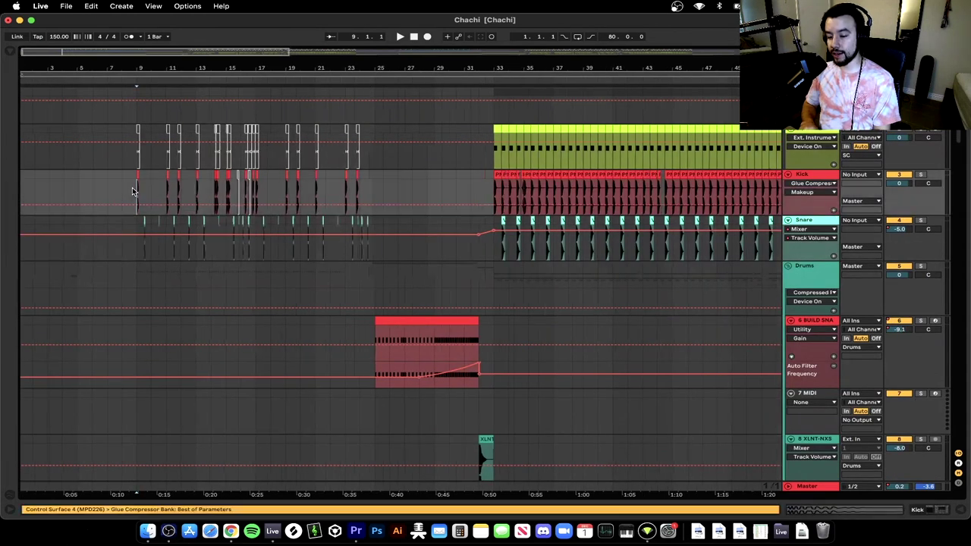
scroll(133, 190, "down", 5)
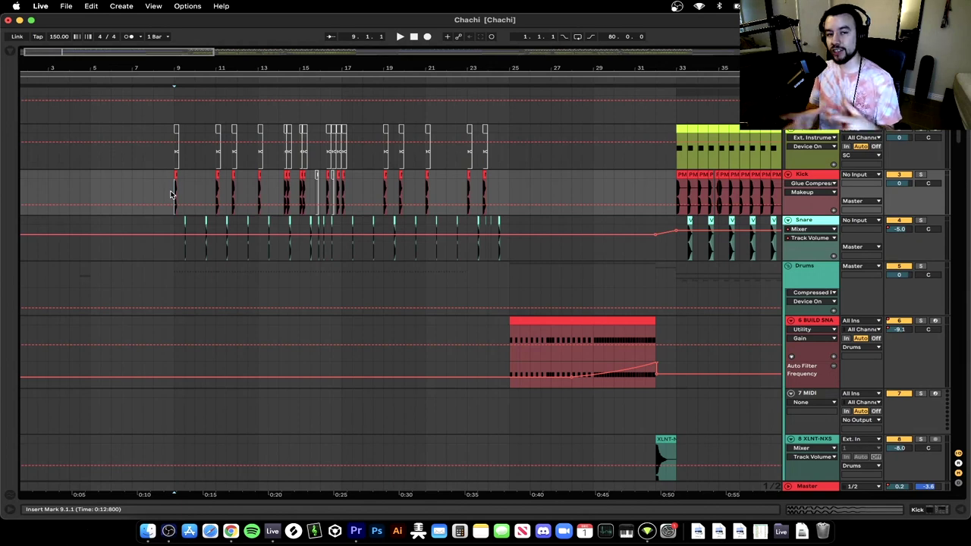
scroll(173, 192, "down", 1)
scroll(176, 190, "up", 1)
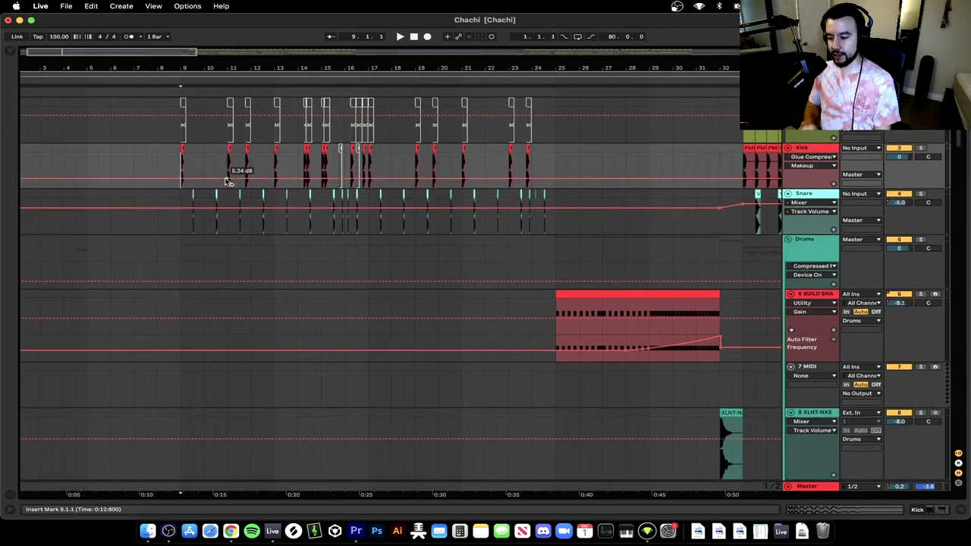
scroll(329, 247, "up", 2)
scroll(330, 247, "right", 1)
scroll(150, 250, "up", 3)
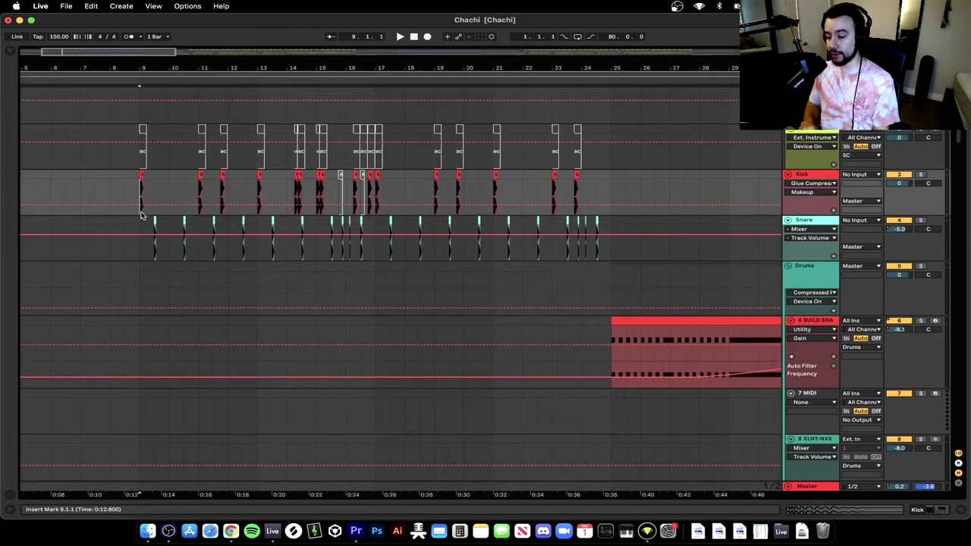
Place the insert marker on the Snare track at bar 9 and examine how the snares sit between the kicks
scroll(143, 217, "up", 5)
left_click(155, 224)
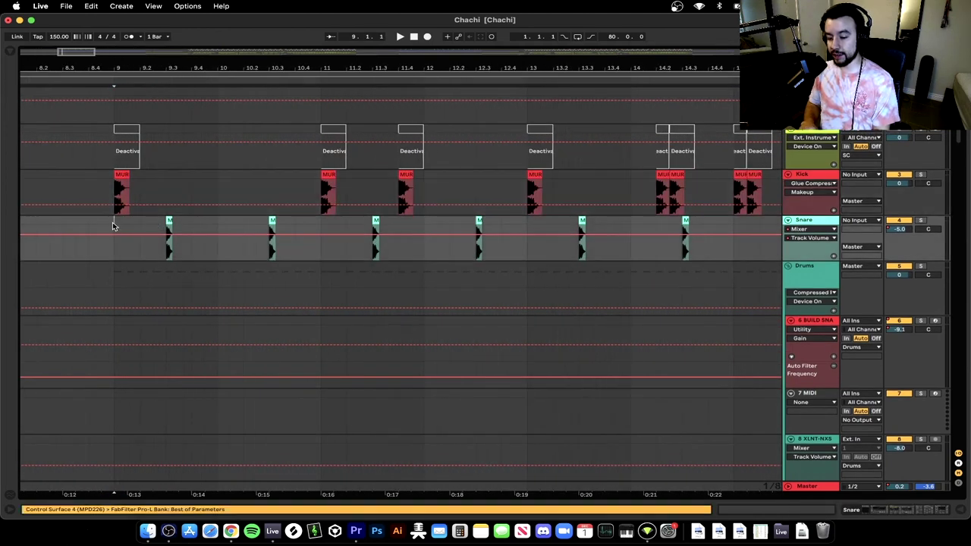
scroll(214, 226, "down", 4)
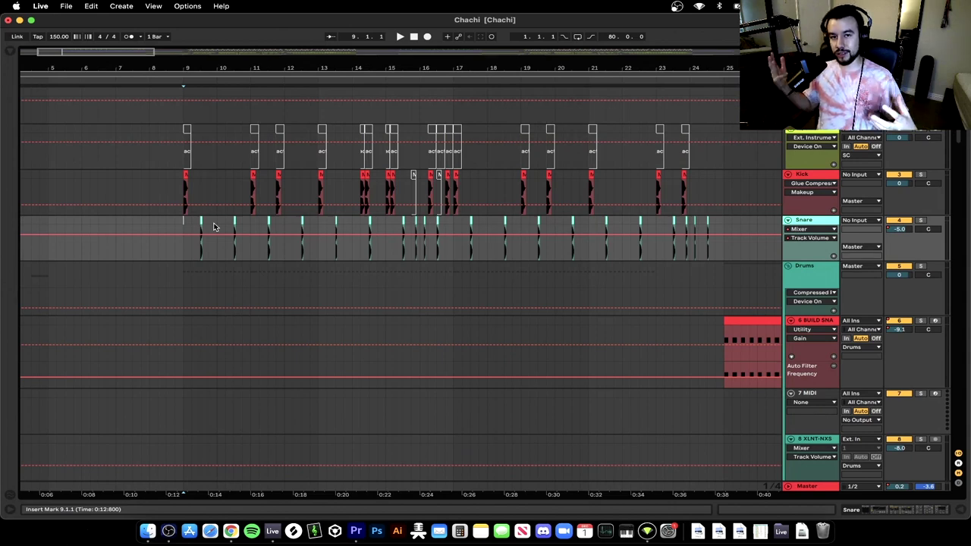
scroll(214, 227, "down", 4)
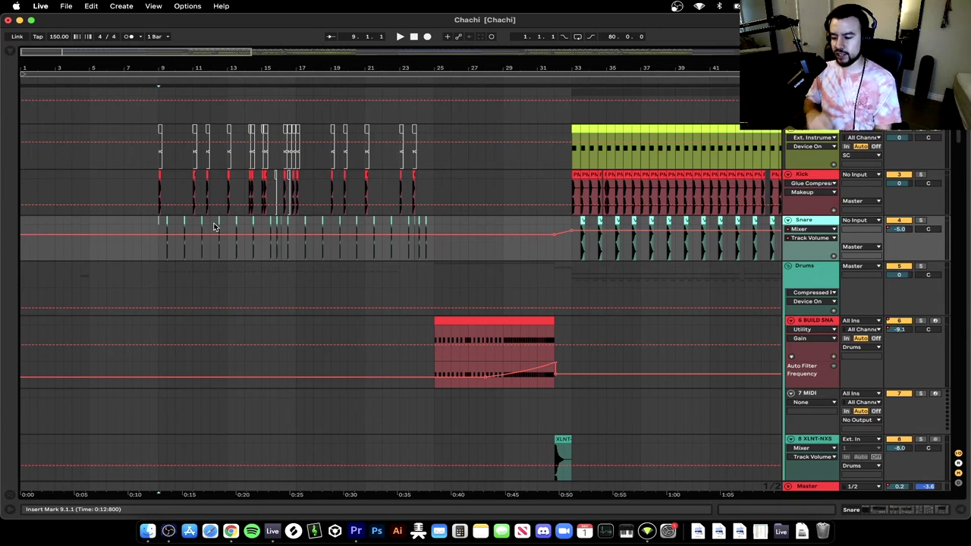
Play the song from the Drums group at bar 21 and show the strings track's devices
left_click(373, 270)
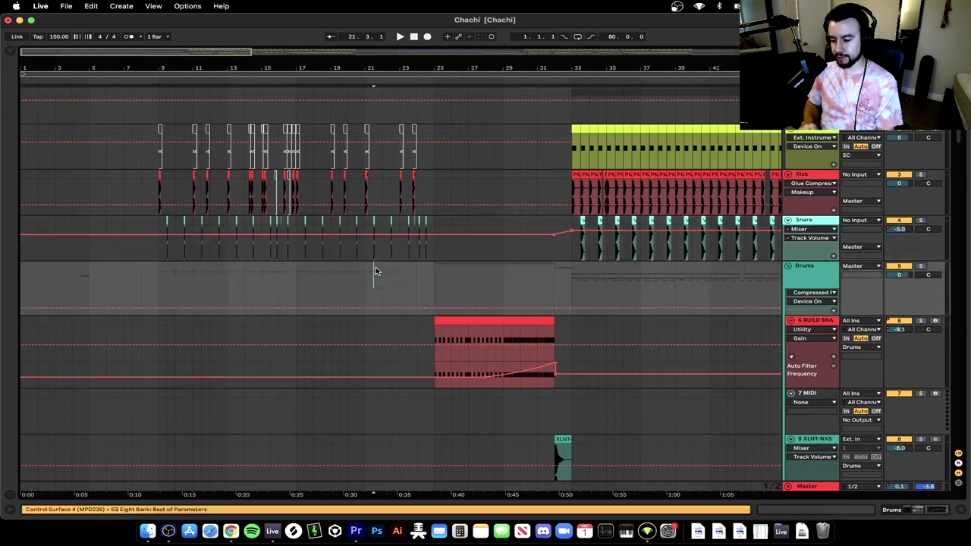
scroll(375, 271, "down", 15)
scroll(375, 271, "up", 8)
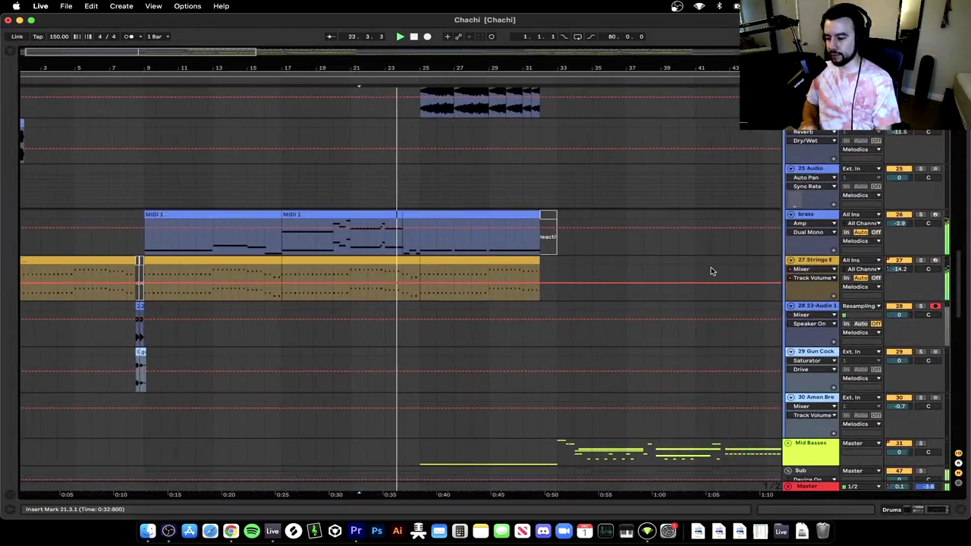
double_click(821, 260)
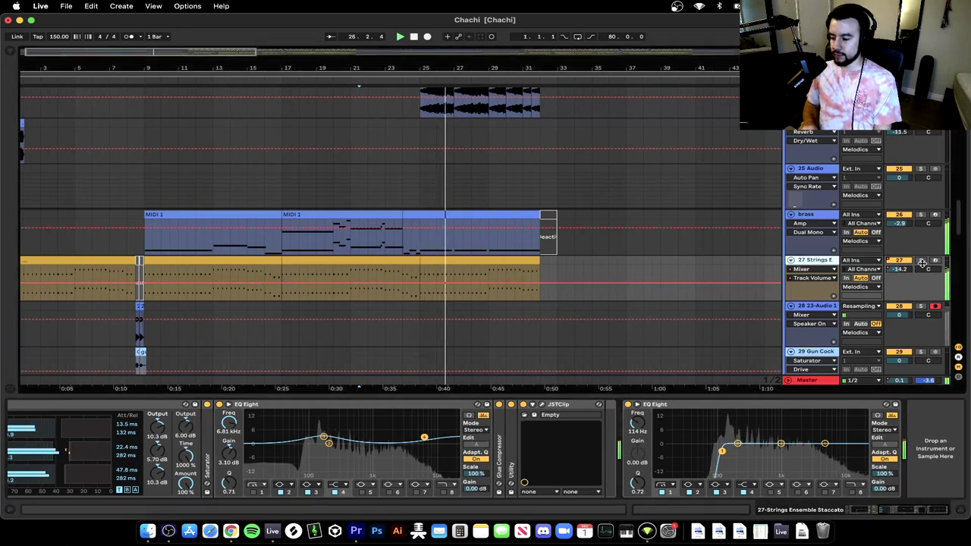
Solo the strings track, play its clip from bar 17 and hide the device view
left_click(373, 264)
key("space")
key("space")
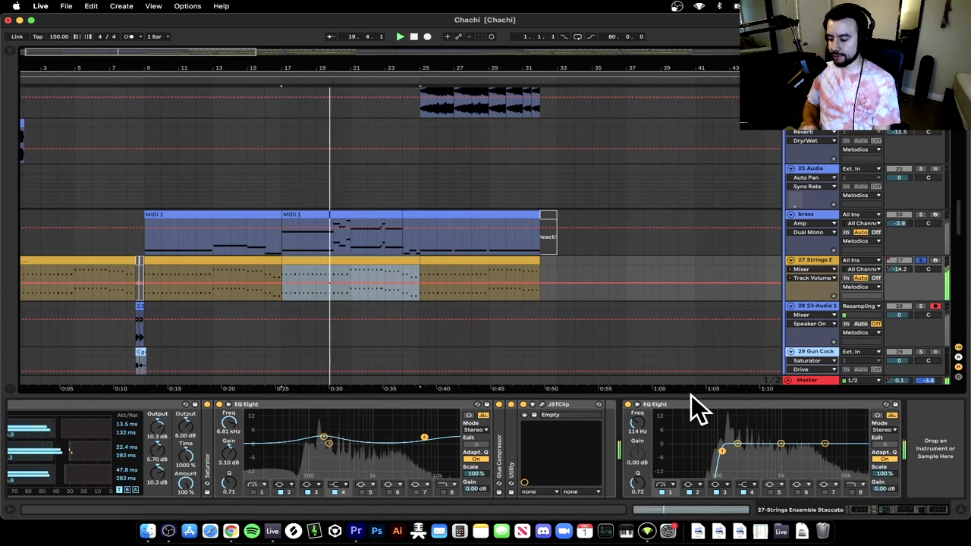
double_click(638, 395)
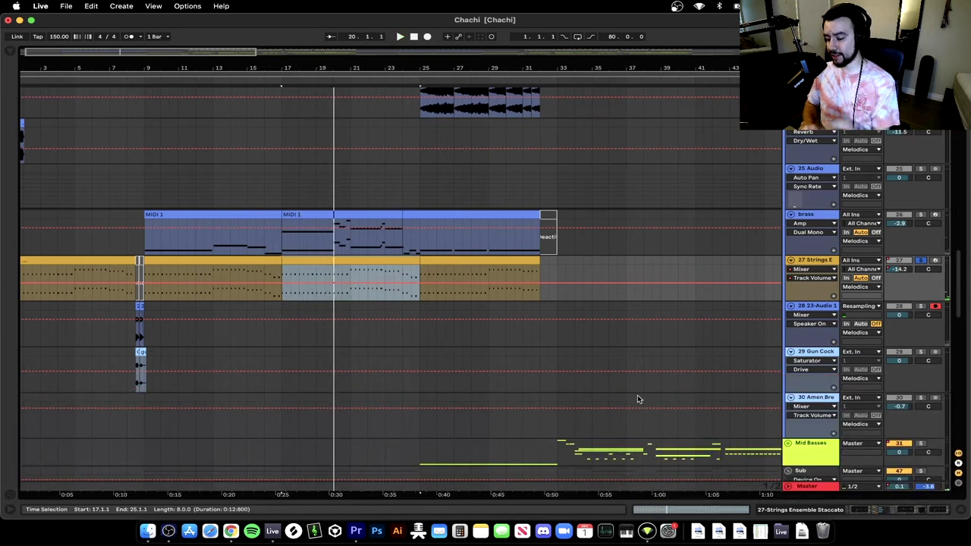
Bring the Sub track into view and select its clip starting at bar 21
scroll(564, 348, "down", 12)
scroll(377, 197, "up", 3)
left_click(371, 225)
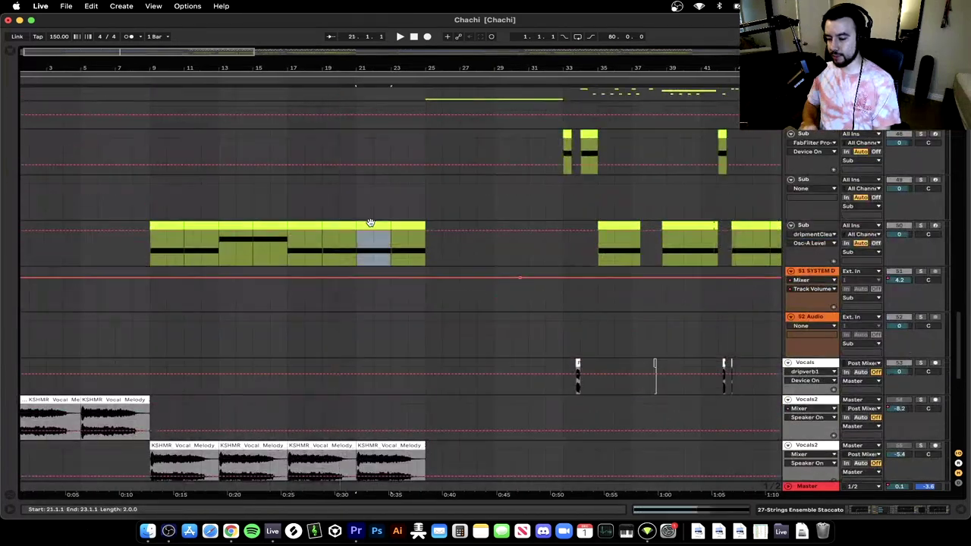
Take the strings track out of solo and play the build-up from bar 25 with the Mid Basses in view
scroll(362, 232, "up", 2)
scroll(362, 232, "right", 2)
left_click(351, 241)
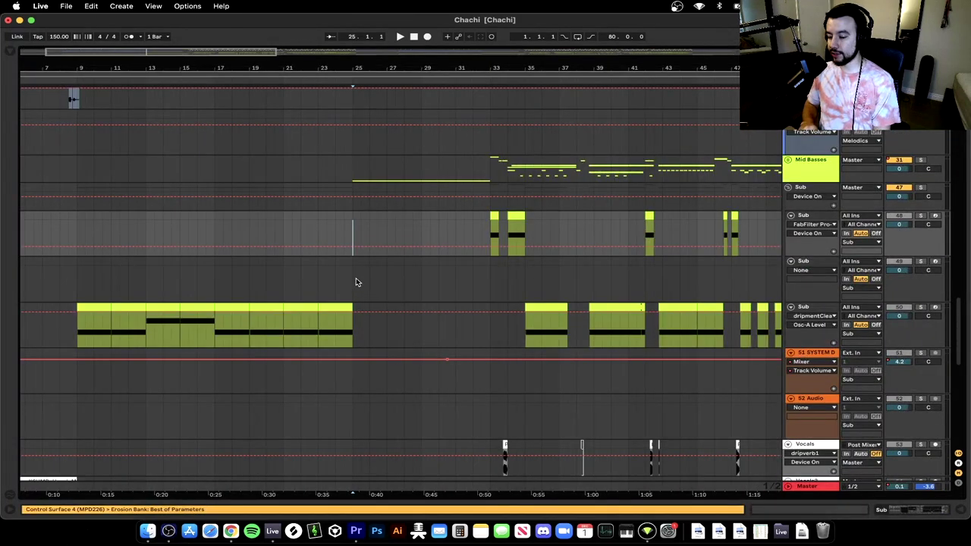
scroll(355, 282, "up", 4)
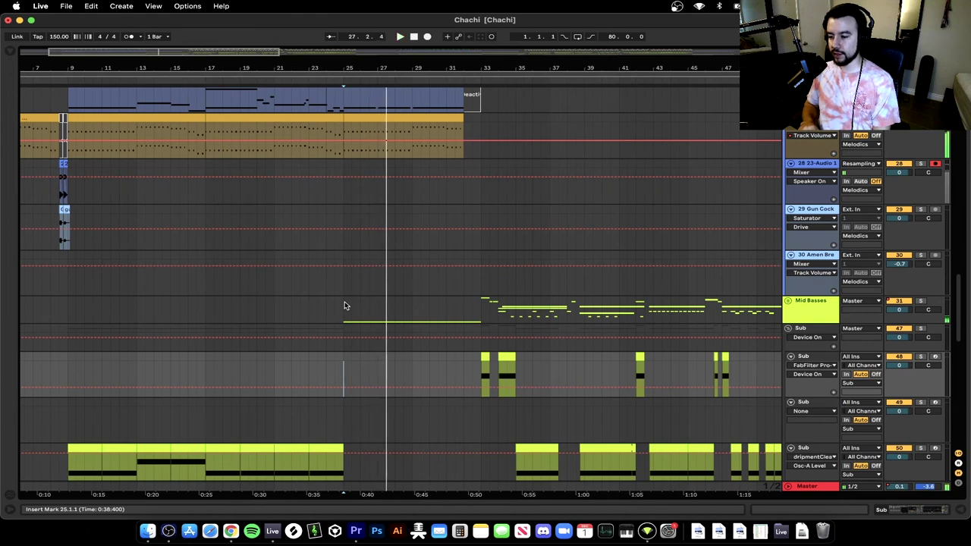
key("space")
key("space")
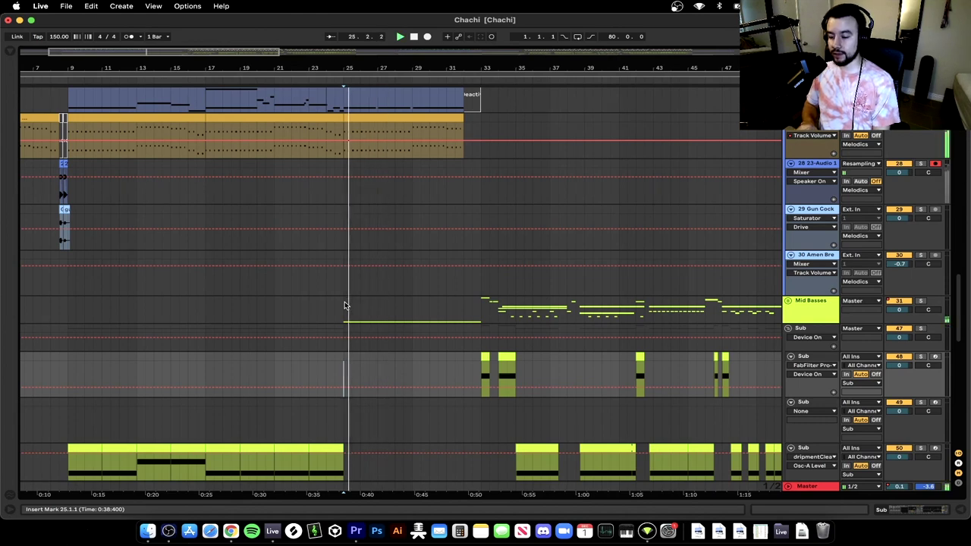
Try duplicating the Sub track's clips across bars 25 to 33 and play the build-up with them
scroll(344, 302, "down", 5)
left_click(307, 287)
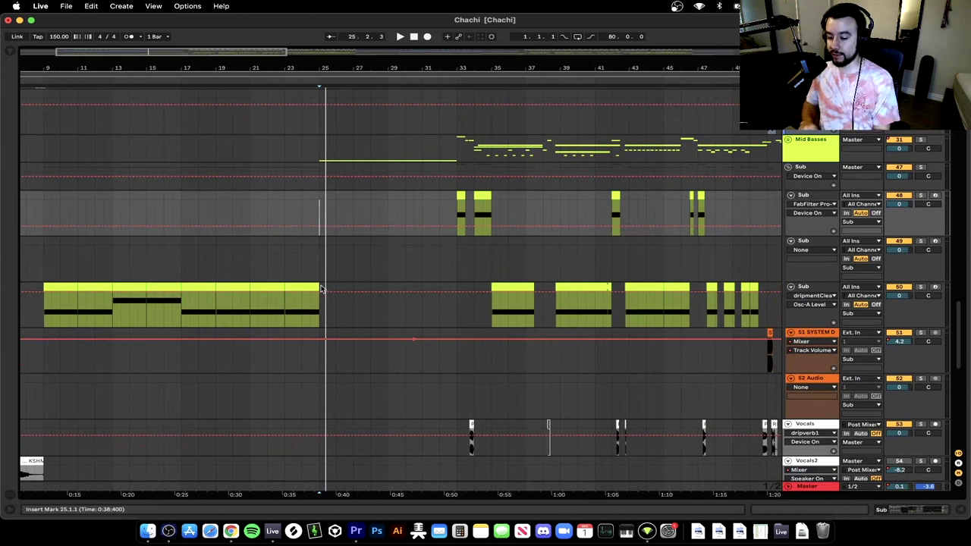
left_click(312, 284)
key("super+d")
key("space")
left_click_drag(353, 291, 456, 290)
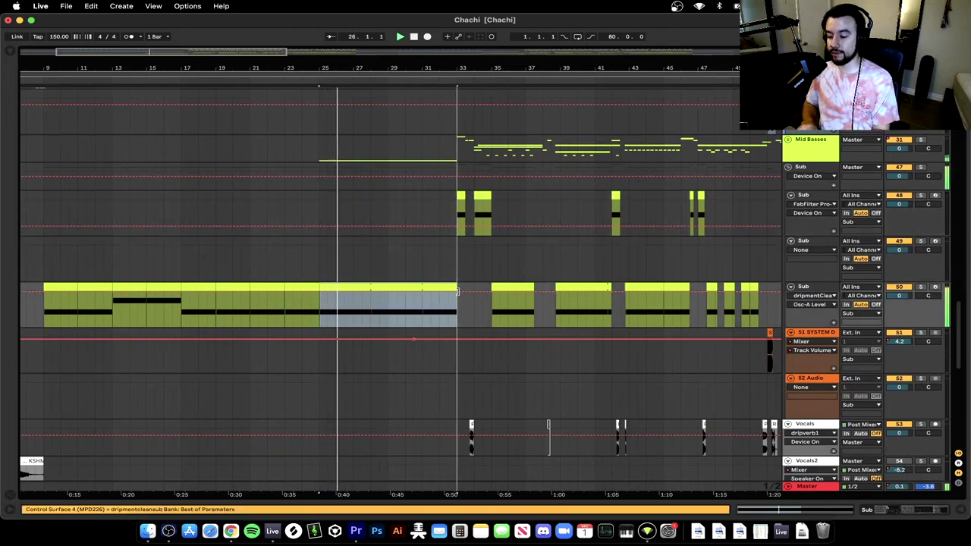
Remove the duplicated Sub clips between bars 25 and 33 and put the insert marker back at bar 25
left_click(372, 314)
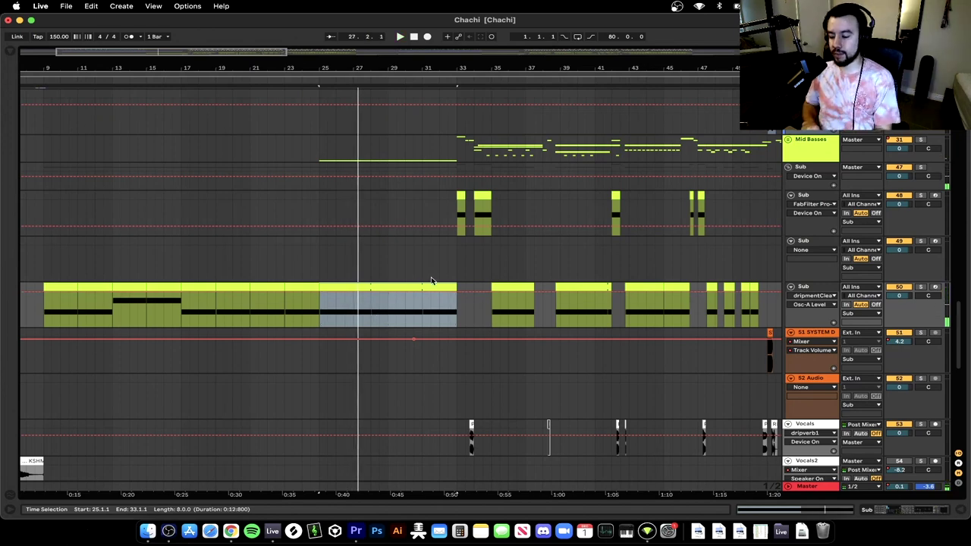
key("Delete")
left_click(457, 250)
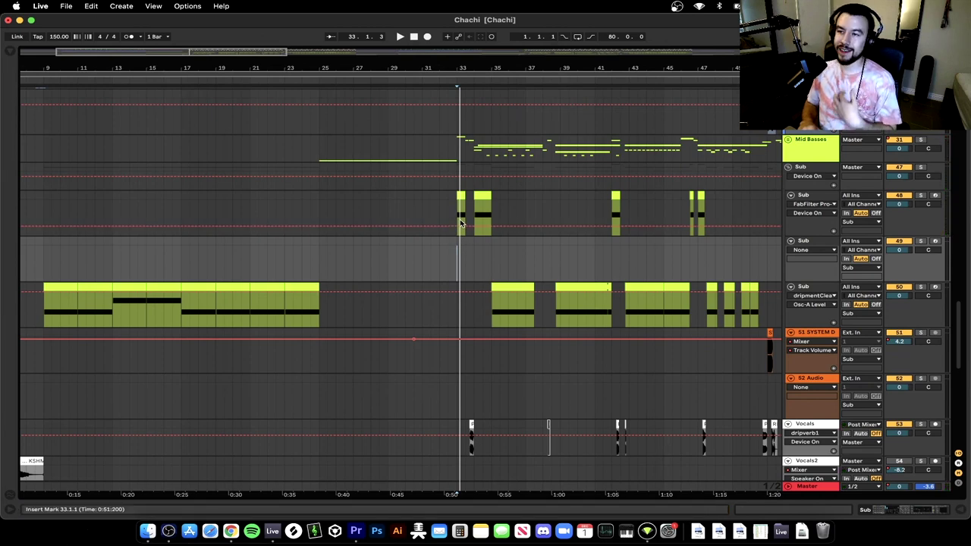
left_click(327, 260)
left_click(317, 257)
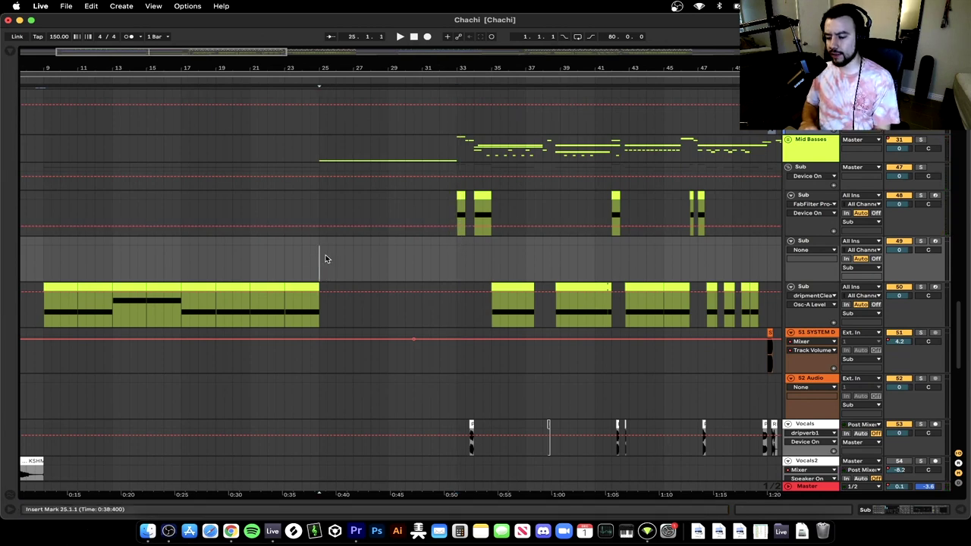
Play the build-up from bar 25 with the Melodics tracks in view and select the first Bpm105_Dm_TenseChoir clip
scroll(336, 276, "up", 2)
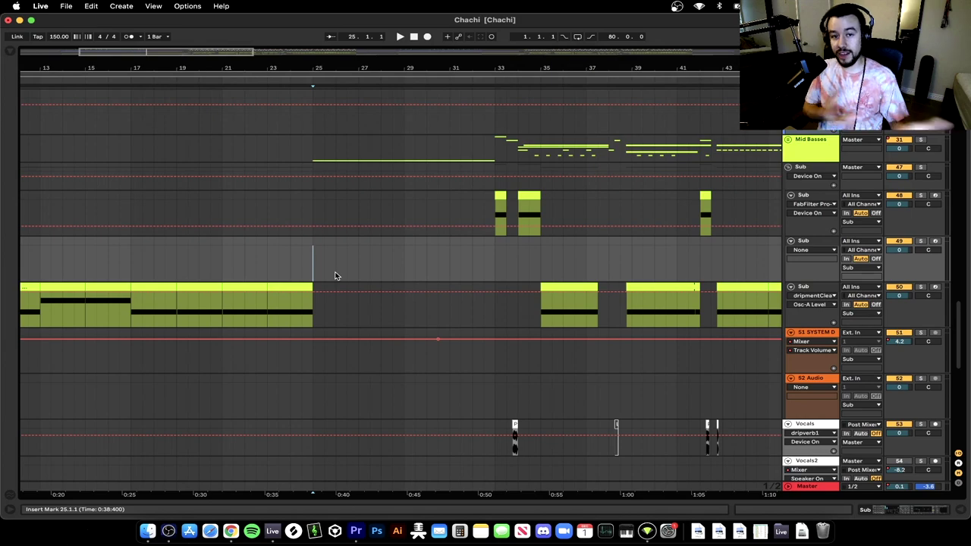
scroll(336, 276, "down", 4)
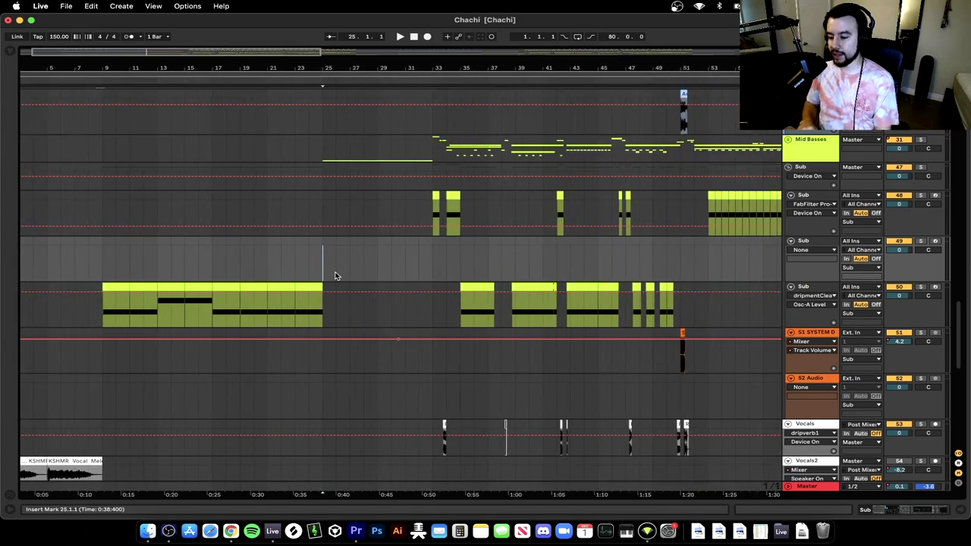
scroll(258, 284, "up", 6)
left_click(256, 242)
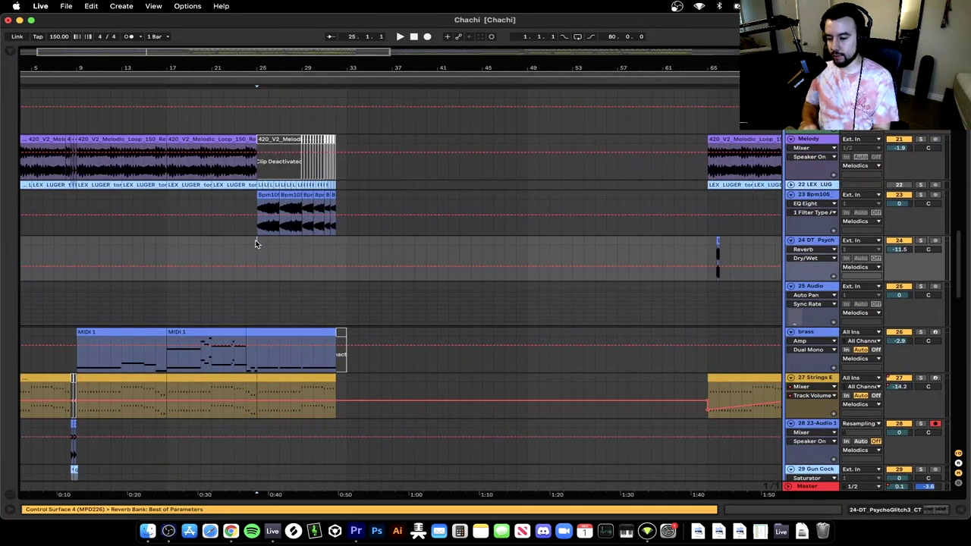
scroll(256, 241, "up", 4)
key("space")
left_click(273, 195)
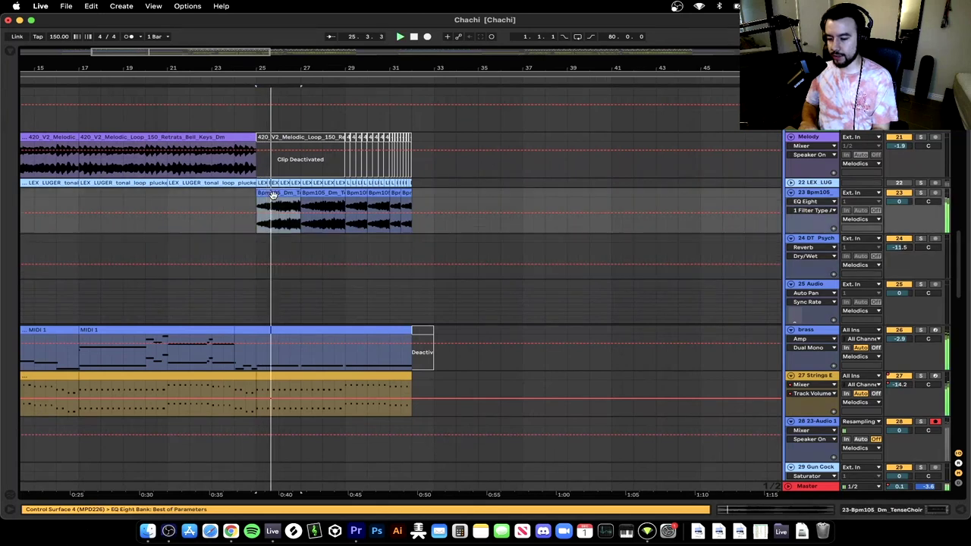
Solo the TenseChoir track and show its devices, then take it out of solo and stop playback
left_click(922, 193)
double_click(821, 193)
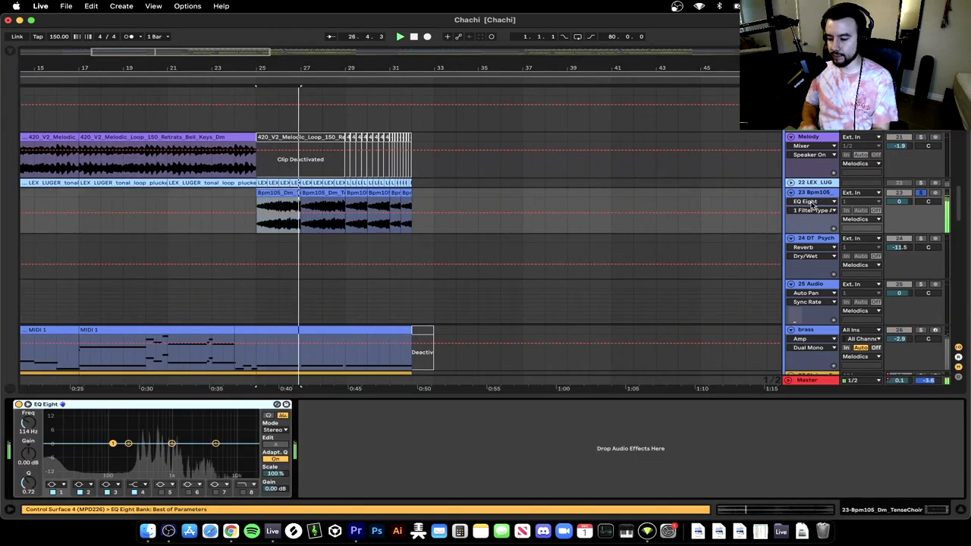
left_click(920, 192)
key("space")
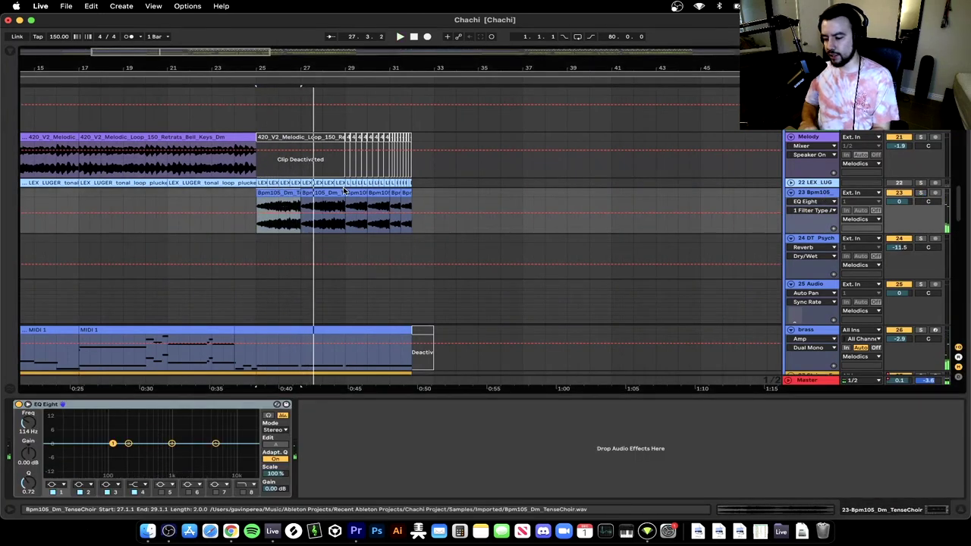
Select the TenseChoir track's EQ Eight, replay the build-up from bar 25 and hide the device view
left_click(356, 448)
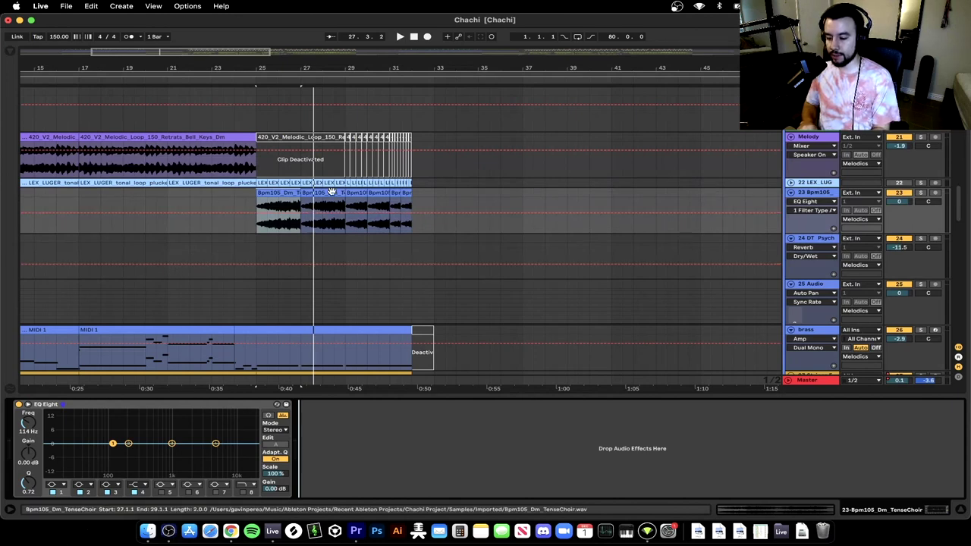
left_click(97, 405)
key("space")
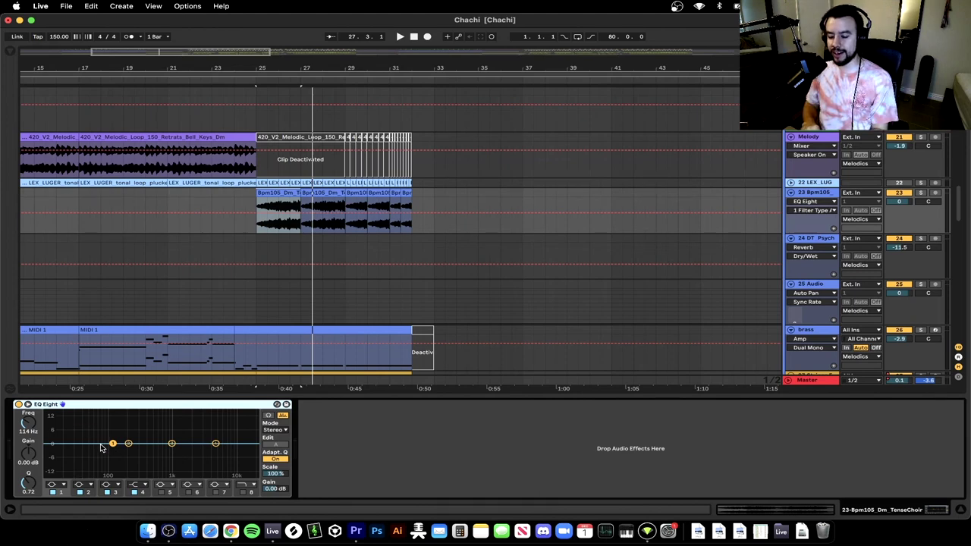
key("space")
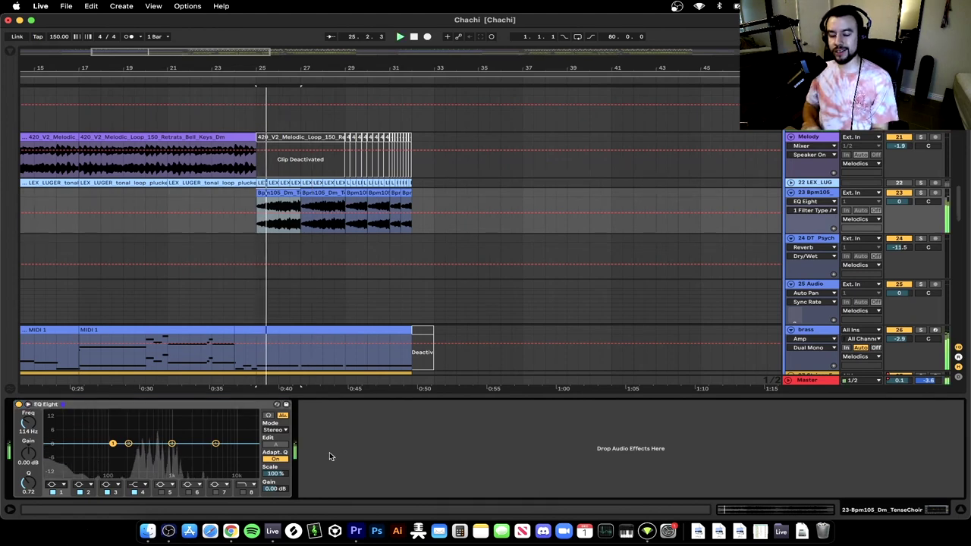
key("super+alt+l")
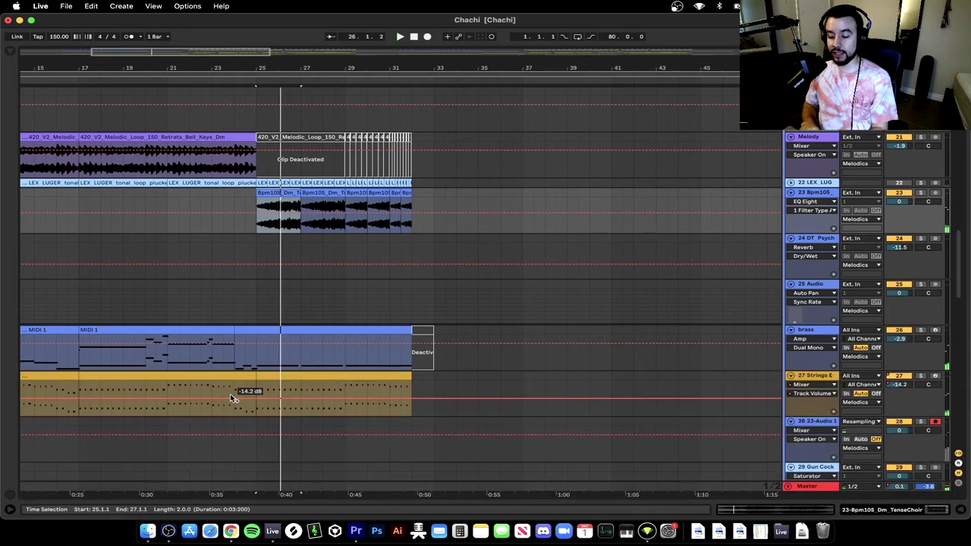
Bring the BUILD SNARE track into view, select its clip at bar 25, solo it and play it
scroll(231, 394, "down", 3)
scroll(231, 395, "up", 1)
left_click(248, 258)
scroll(247, 258, "down", 2)
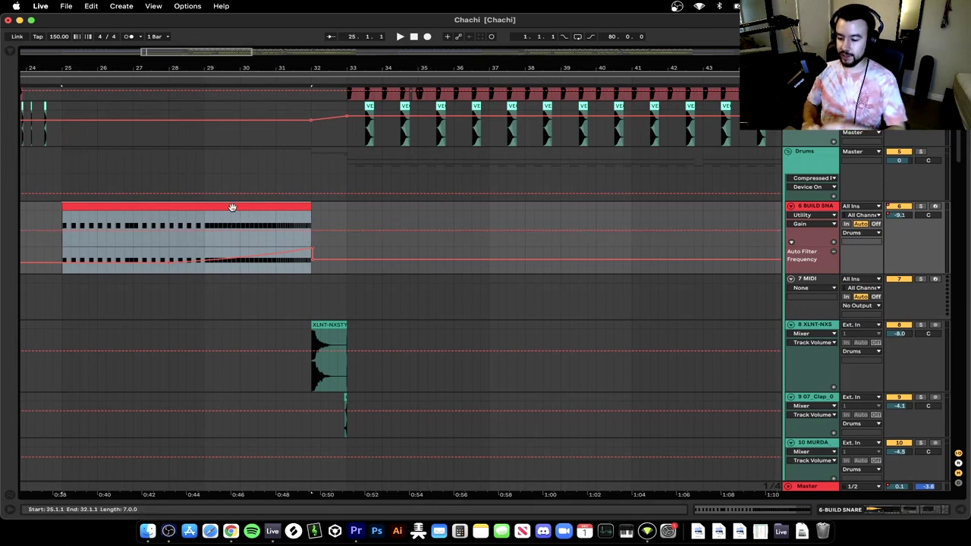
left_click(922, 205)
key("space")
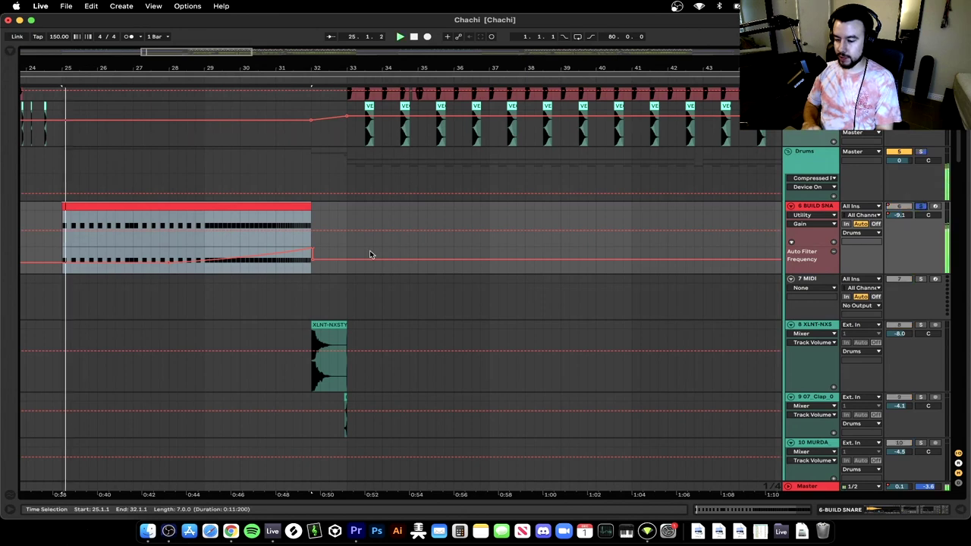
Show the BUILD SNARE devices and the Auto Filter's frequency automation while the snare build plays
double_click(813, 206)
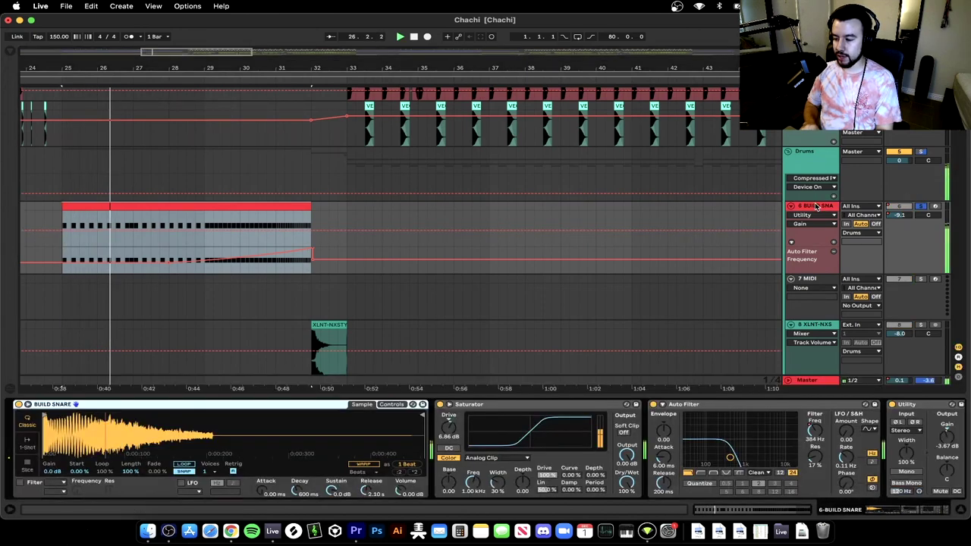
right_click(733, 440)
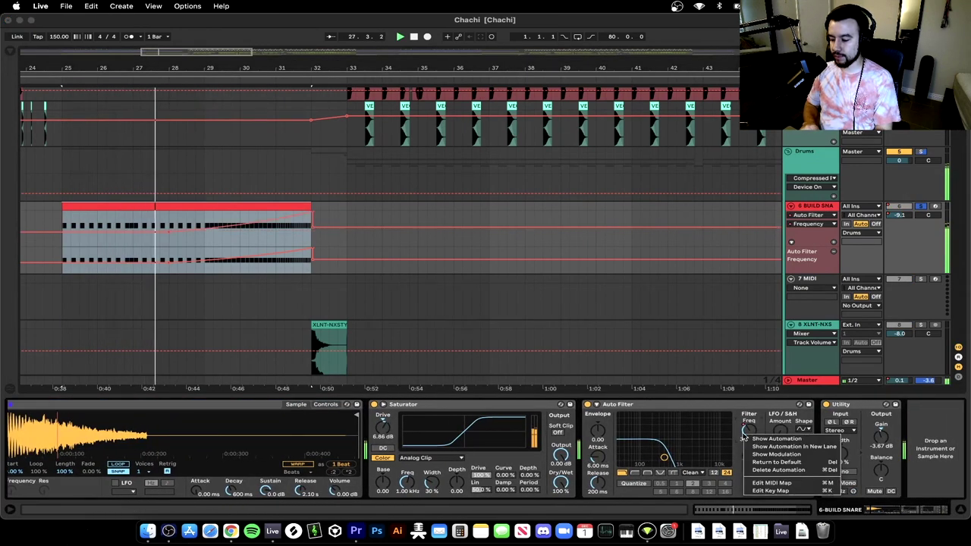
left_click(759, 446)
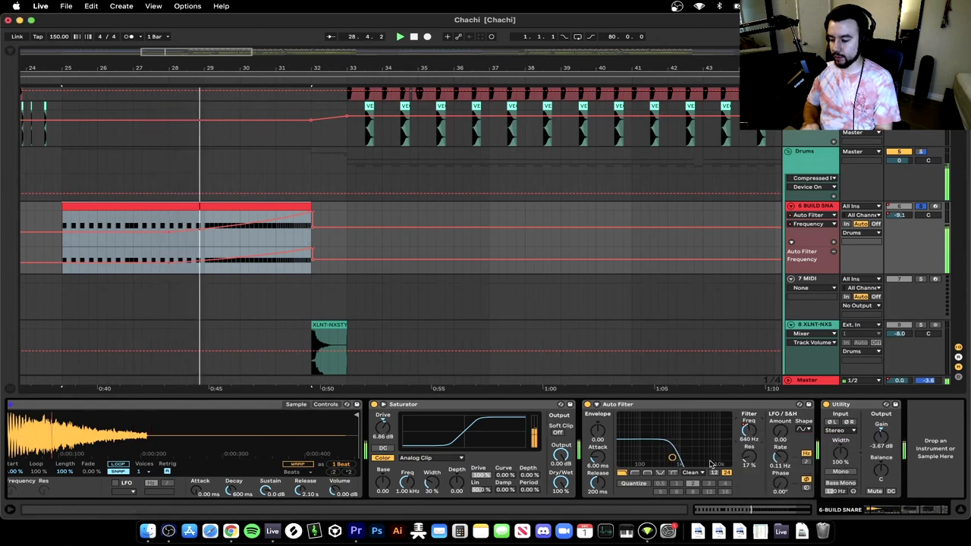
left_click_drag(670, 457, 715, 460)
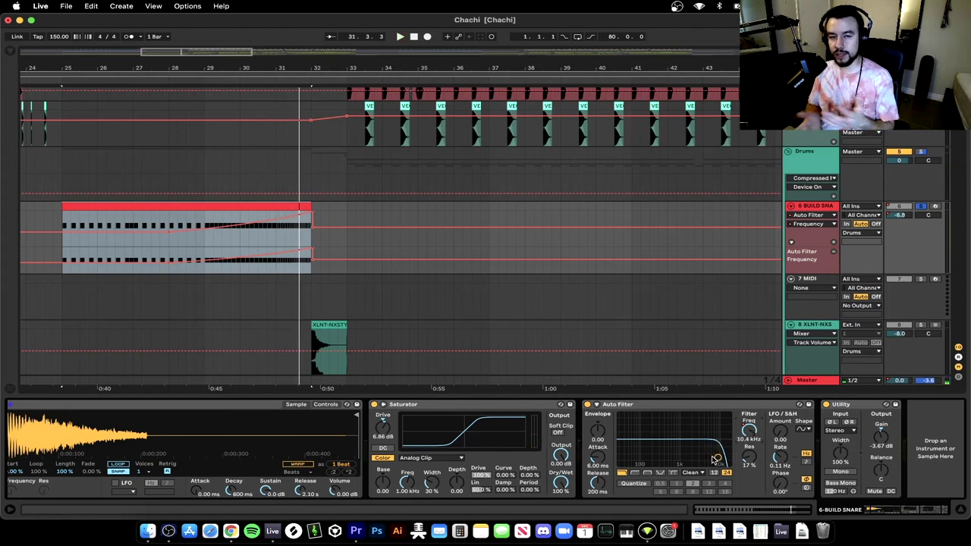
Open the BUILD SNARE clip, show its MIDI pitch bend envelope and hide the clip view
double_click(139, 206)
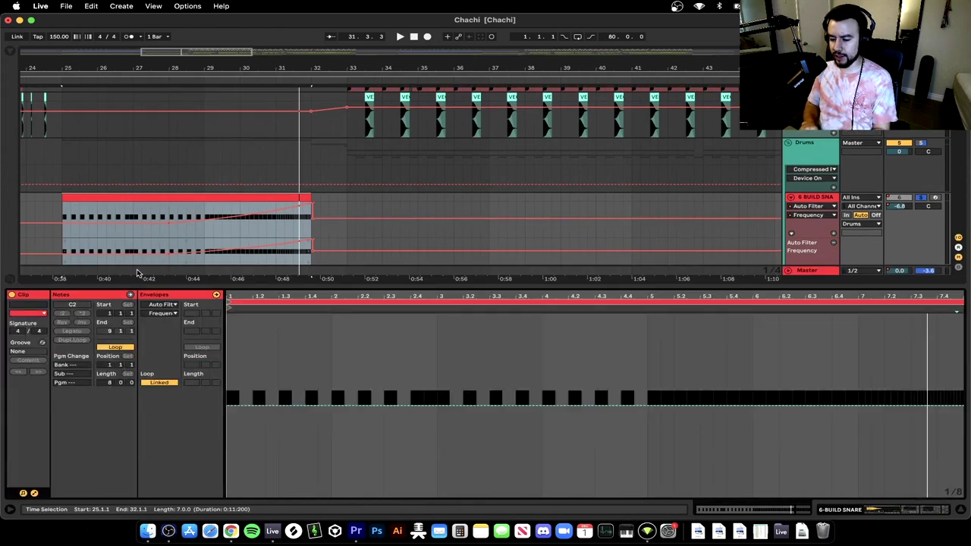
left_click(166, 305)
left_click(162, 312)
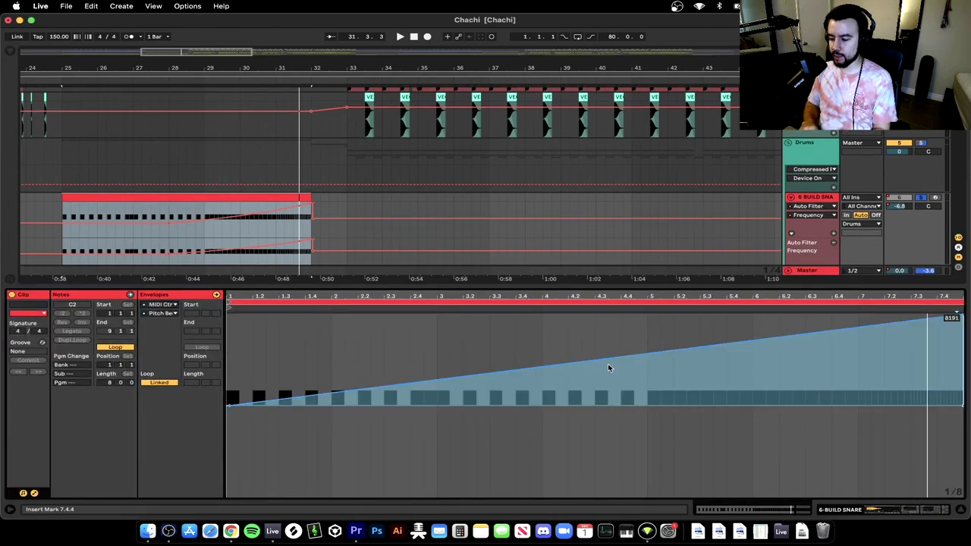
key("super+alt+l")
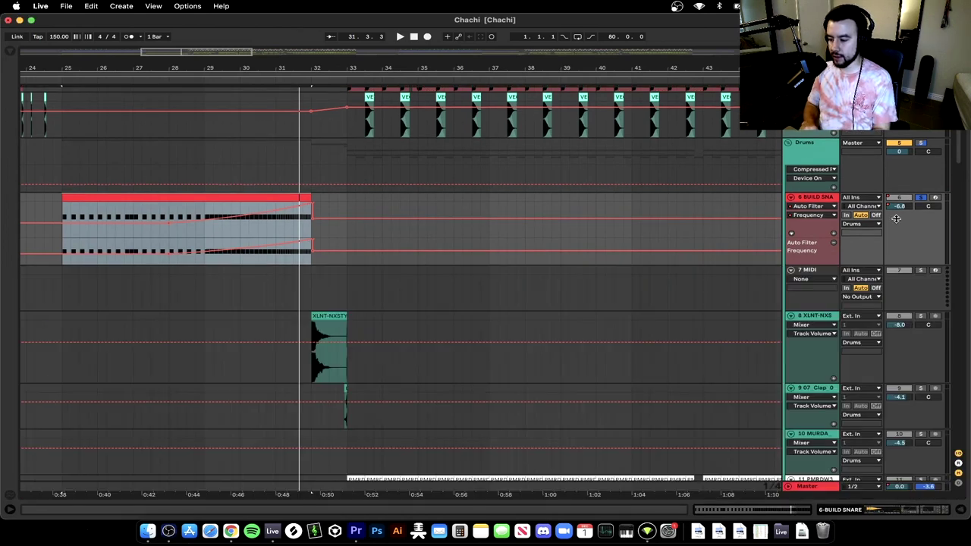
Show the BUILD SNARE track volume automation, then check the Auto Filter's circuit types, keeping Clean
right_click(892, 206)
left_click(883, 210)
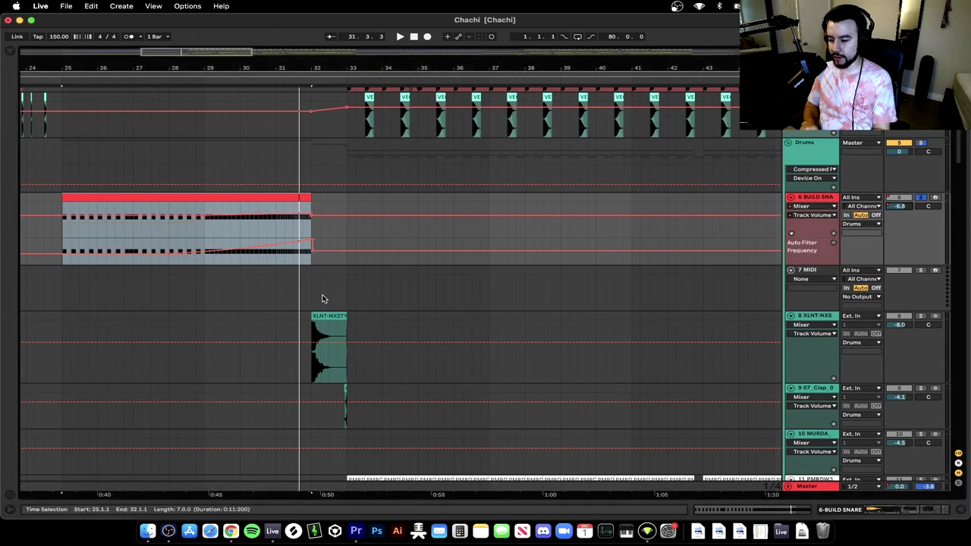
key("super+alt+l")
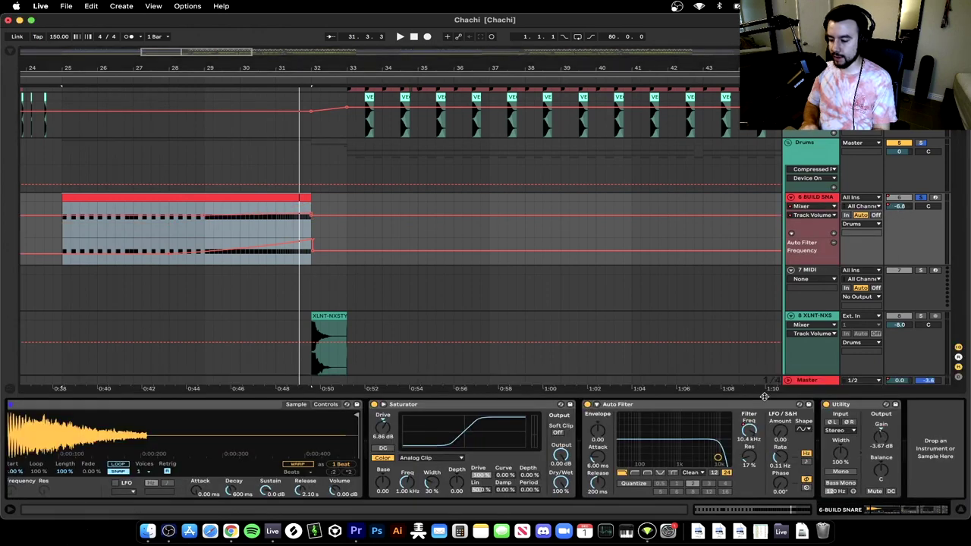
left_click(692, 473)
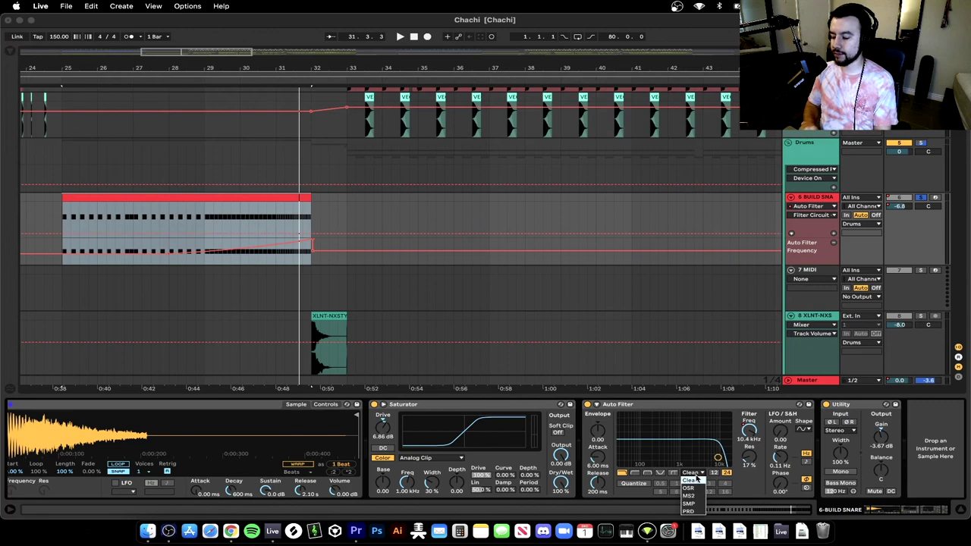
left_click(691, 480)
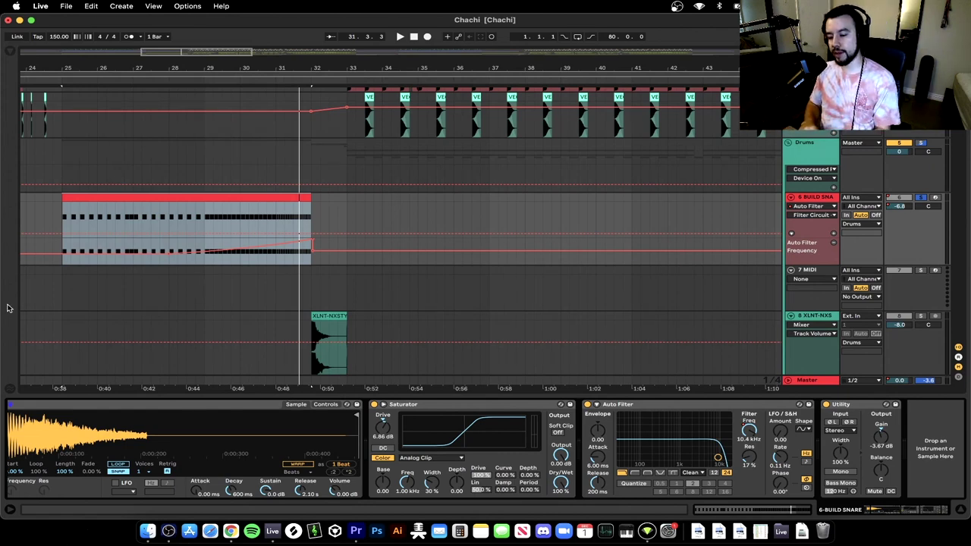
Hide the device view, take the snare out of solo and collapse all tracks for an arrangement overview
scroll(170, 290, "down", 3)
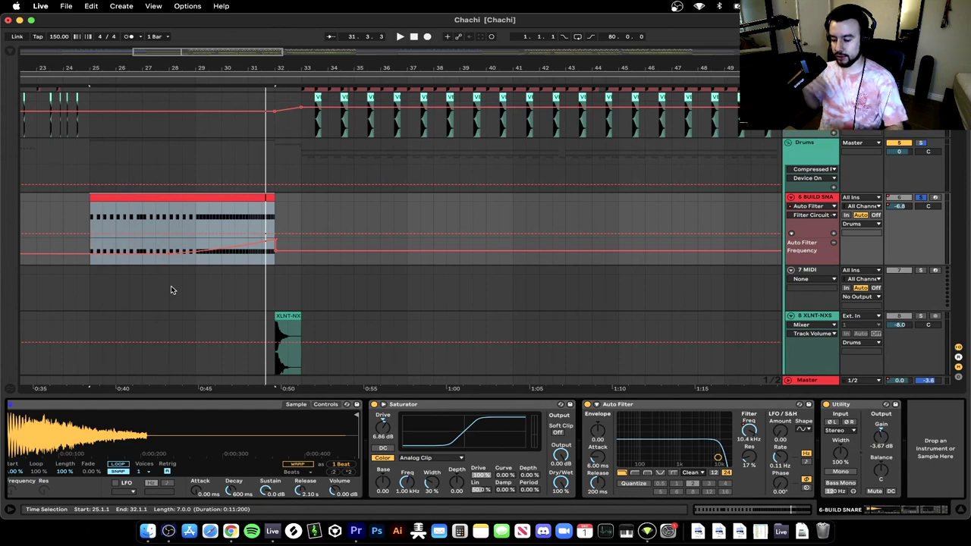
key("super+alt+l")
scroll(369, 368, "down", 5)
key("alt+u")
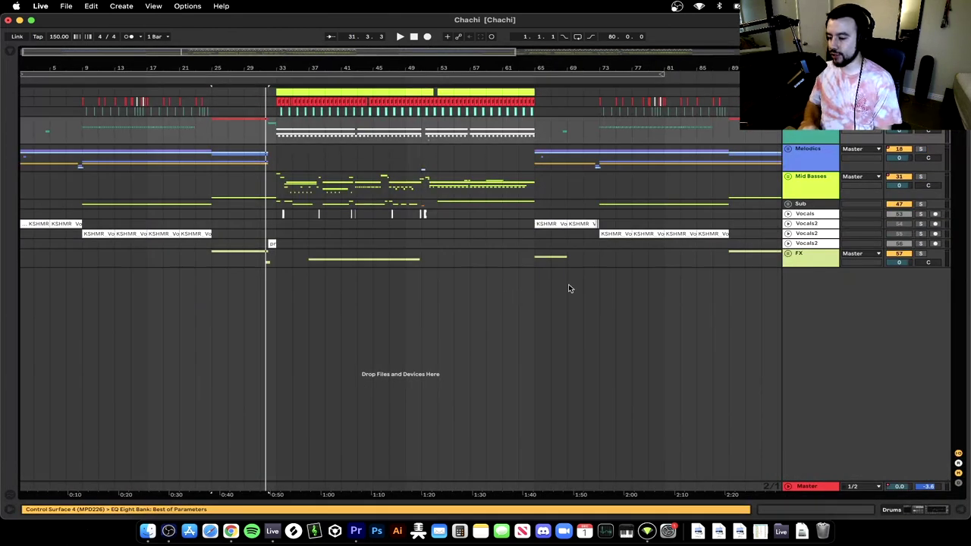
Show the second Vocals2 track's device chain and examine its Reverb, dripmentSTEREOFX rack and EQ Eight
left_click(805, 214)
left_click(805, 223)
left_click(805, 234)
double_click(805, 233)
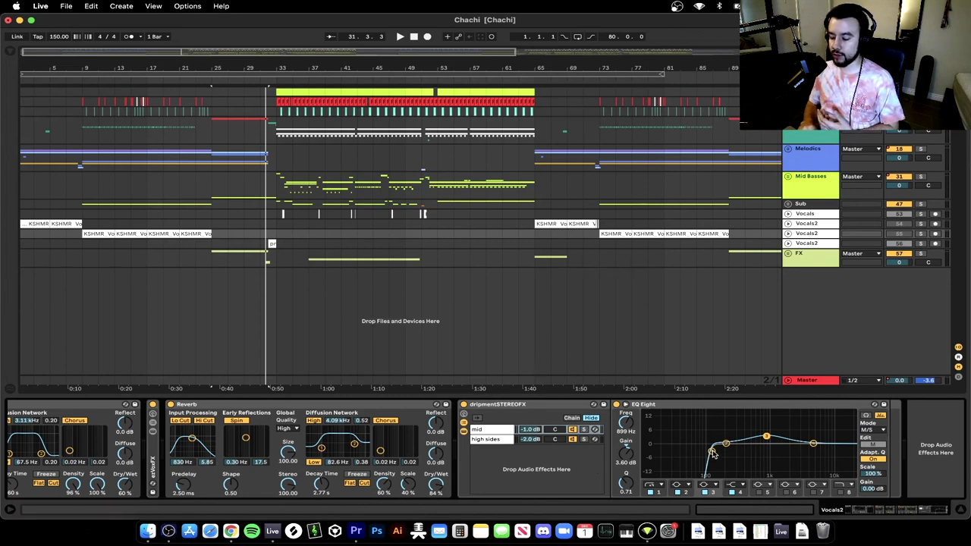
left_click(525, 406)
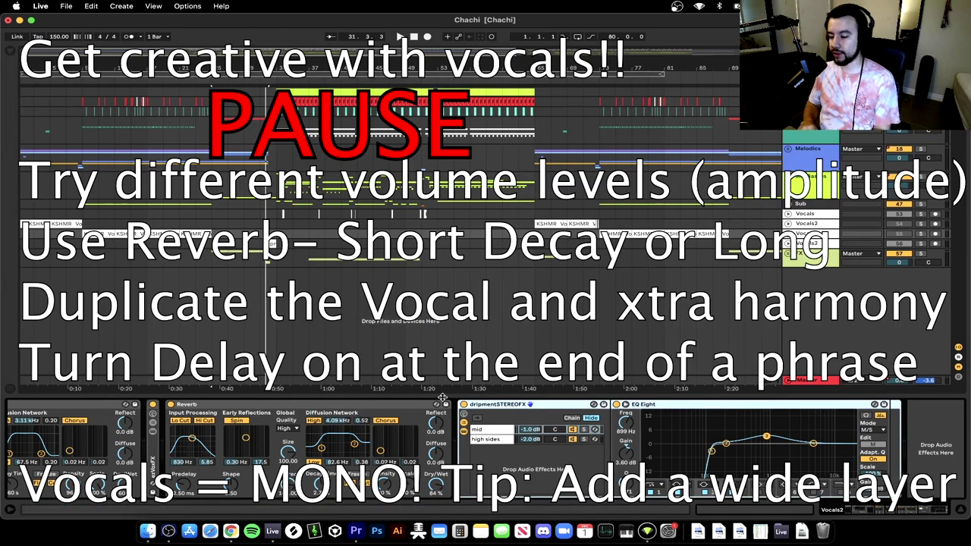
left_click(949, 452)
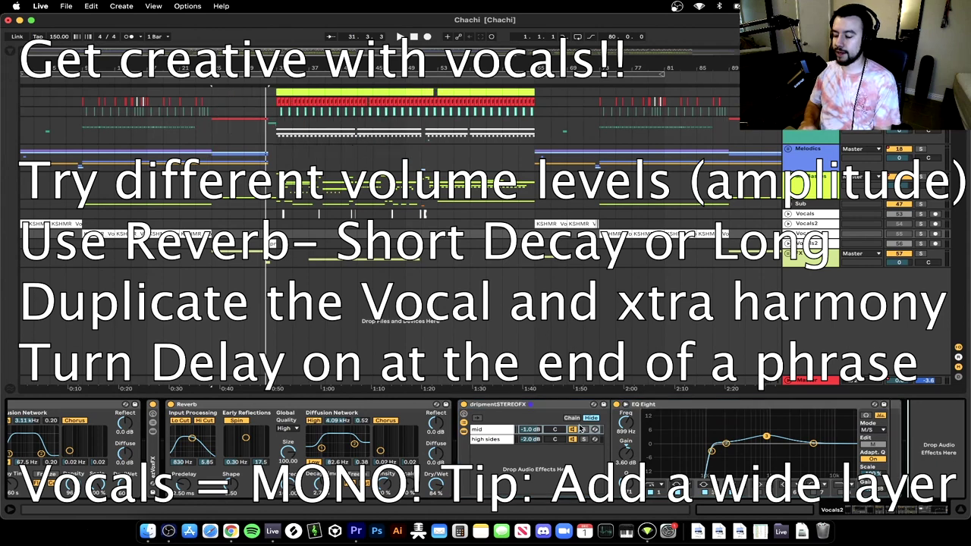
Hide the vocal device view and select the Master track
key("super+alt+l")
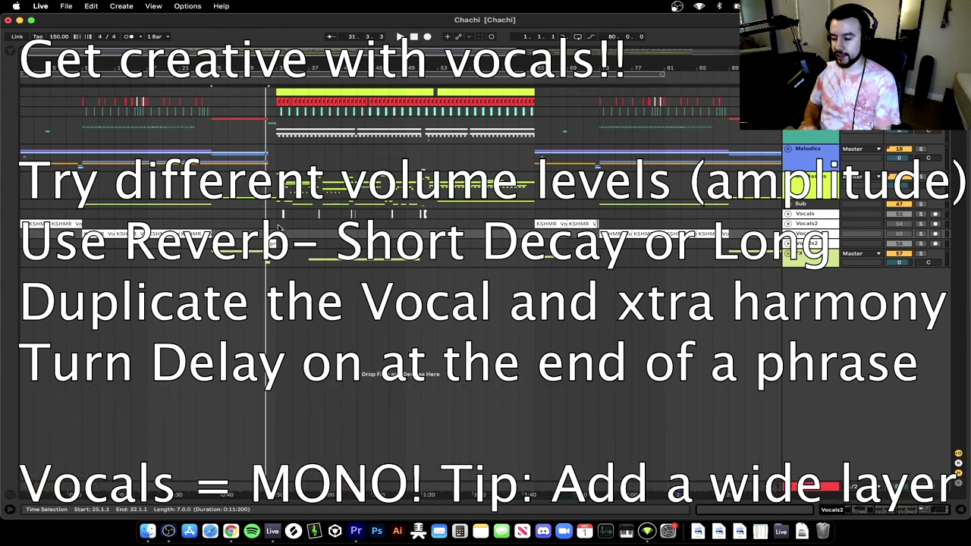
left_click(269, 259)
left_click(809, 486)
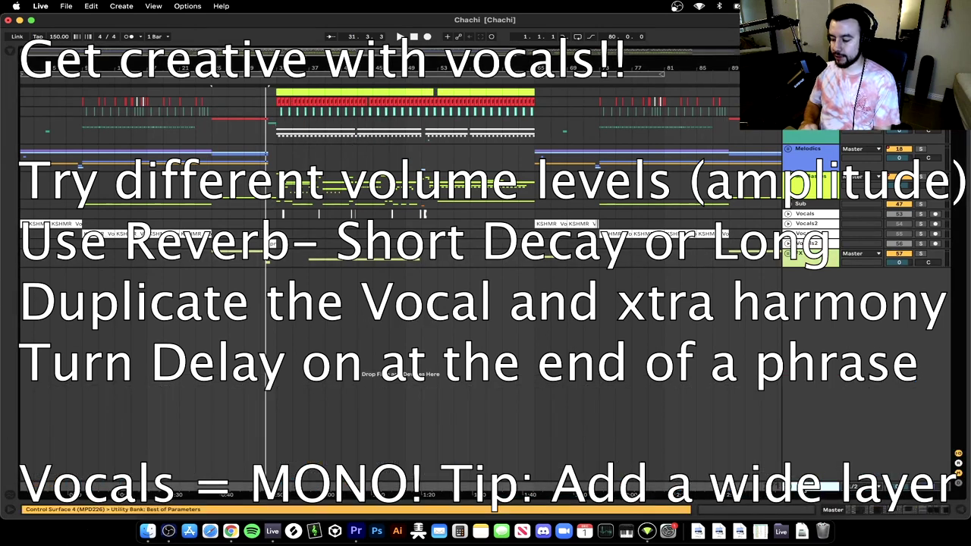
Briefly unfold and refold the Drums group, unfold the Mid Basses group and select the MIDI track below 36 ESM_Pick
left_click(808, 176)
left_click(789, 122)
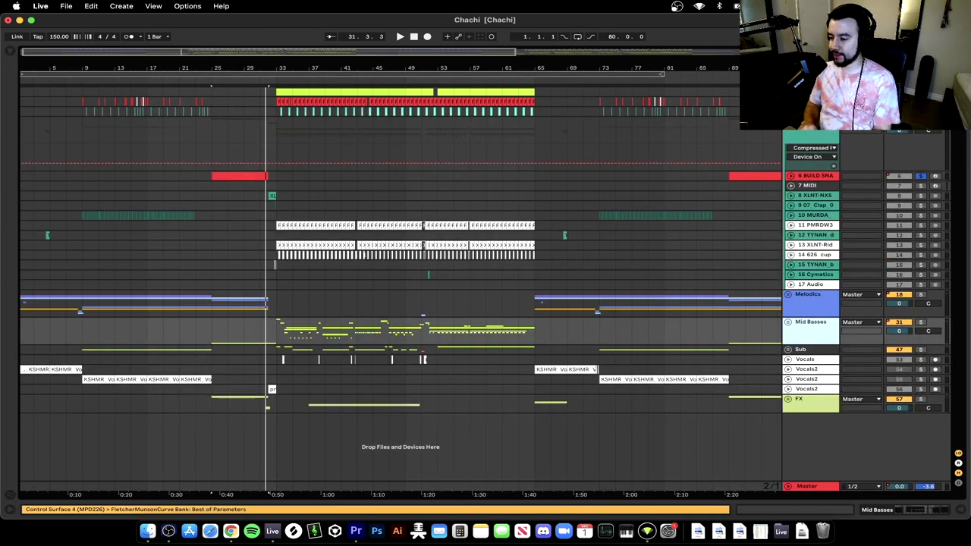
left_click(789, 122)
left_click(799, 153)
left_click(796, 180)
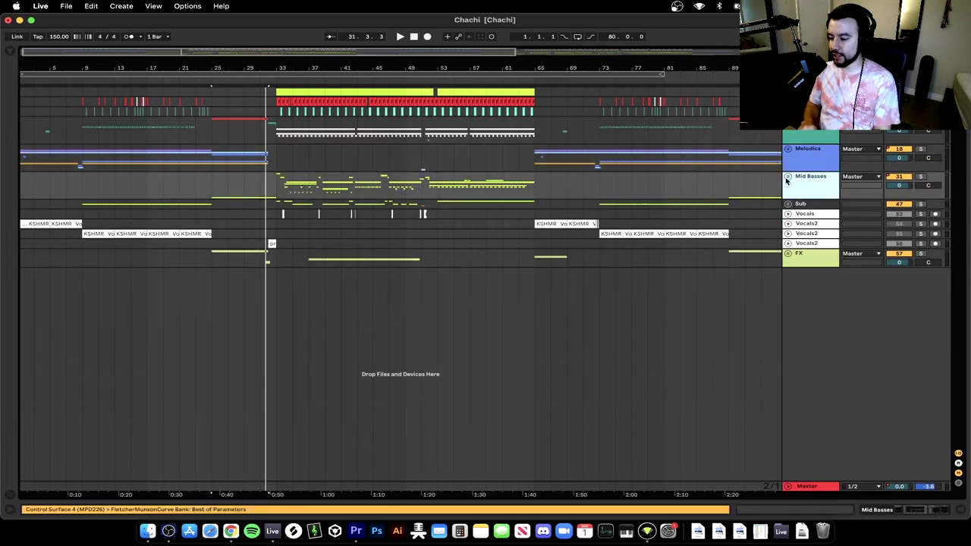
left_click(787, 179)
left_click(800, 283)
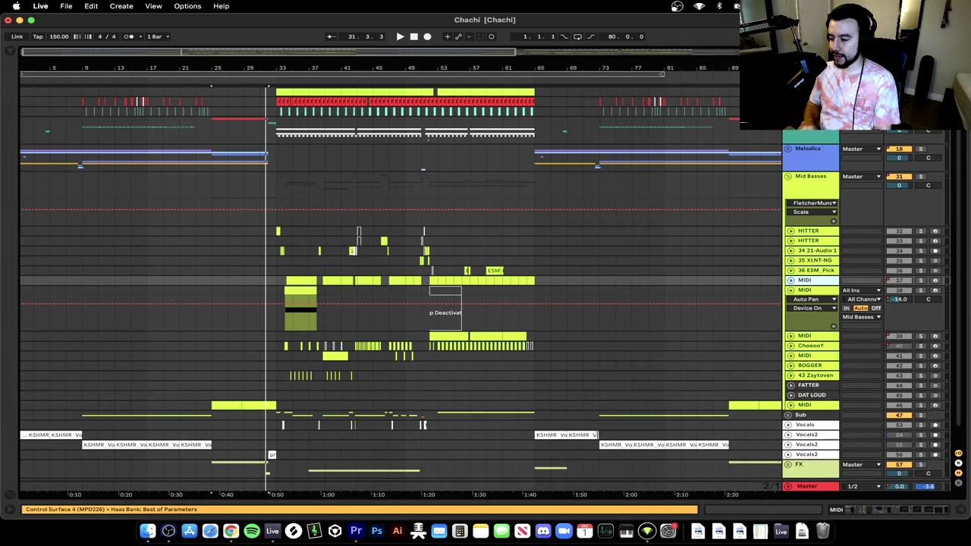
Expand the Kick and Snare tracks and place the insert marker at bar 33 on the first kick of the drop
left_click(804, 101)
left_click(791, 111)
left_click(791, 101)
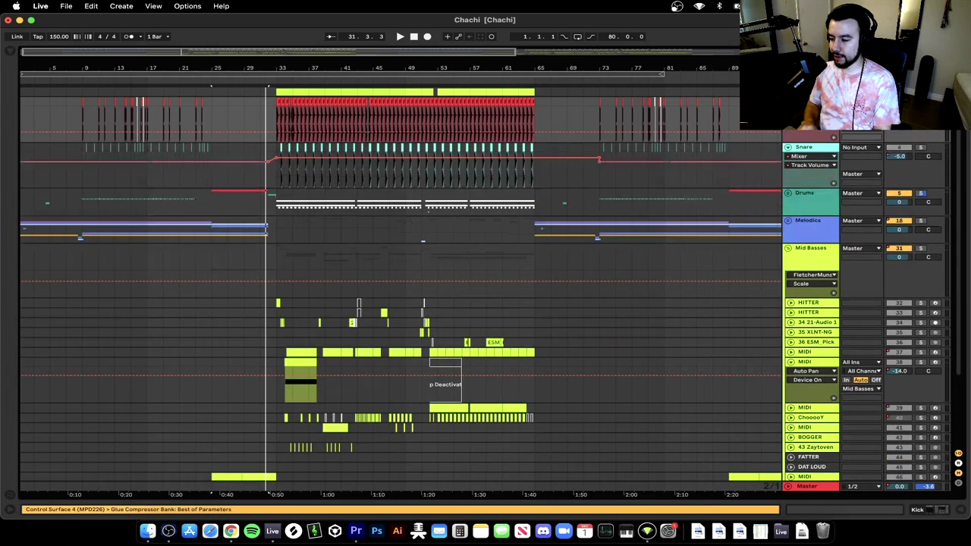
scroll(294, 135, "up", 5)
scroll(293, 136, "down", 1)
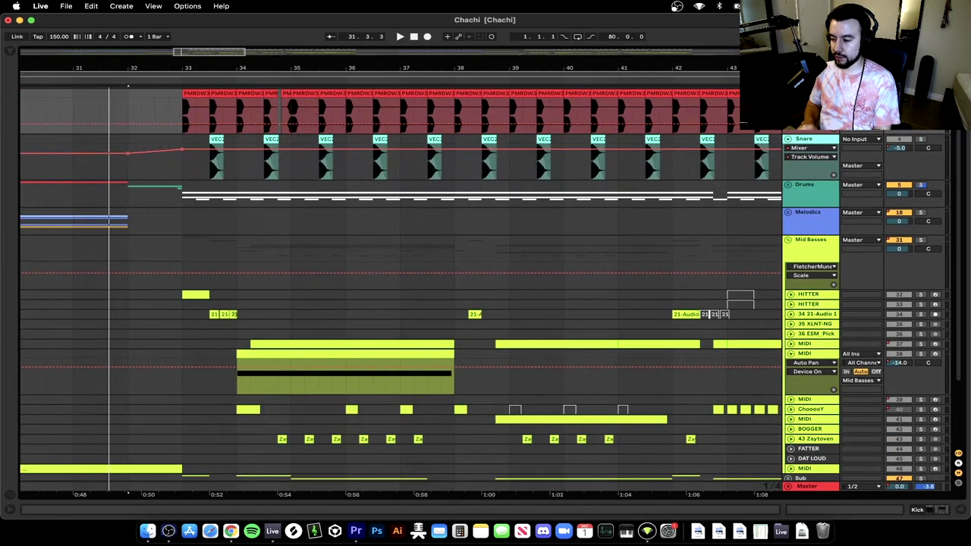
scroll(225, 132, "up", 4)
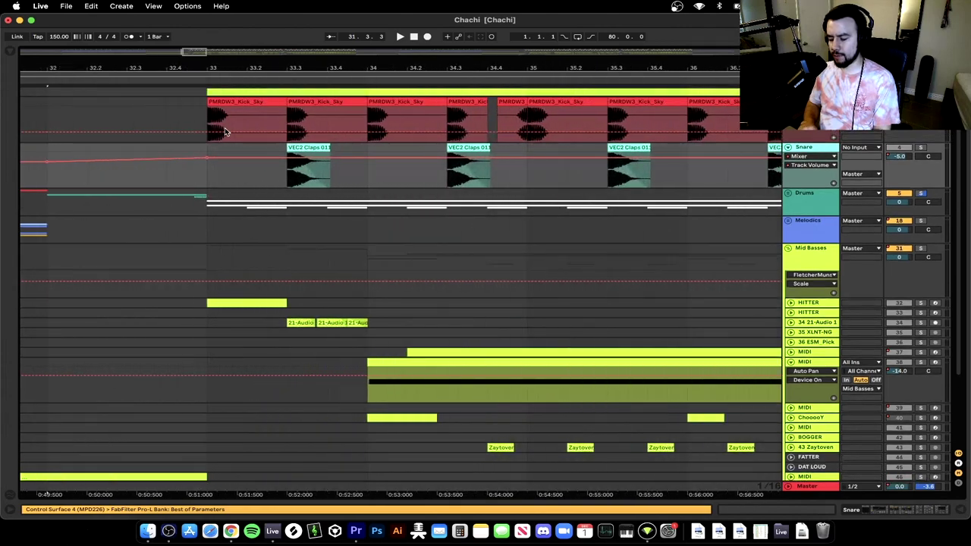
scroll(224, 132, "right", 2)
left_click(173, 121)
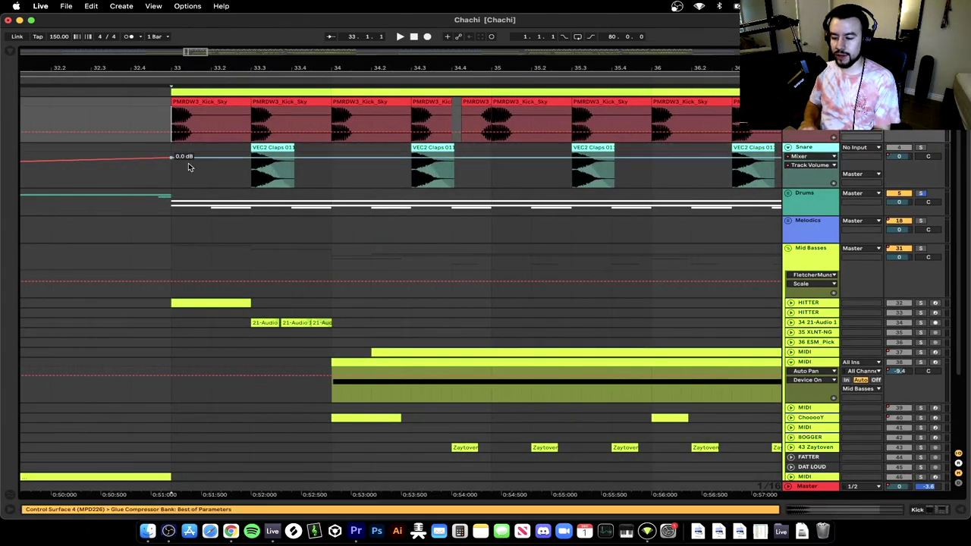
Unfold the Melodics group and survey the whole drop arrangement from the drums down to the vocal and FX tracks
scroll(189, 163, "down", 3)
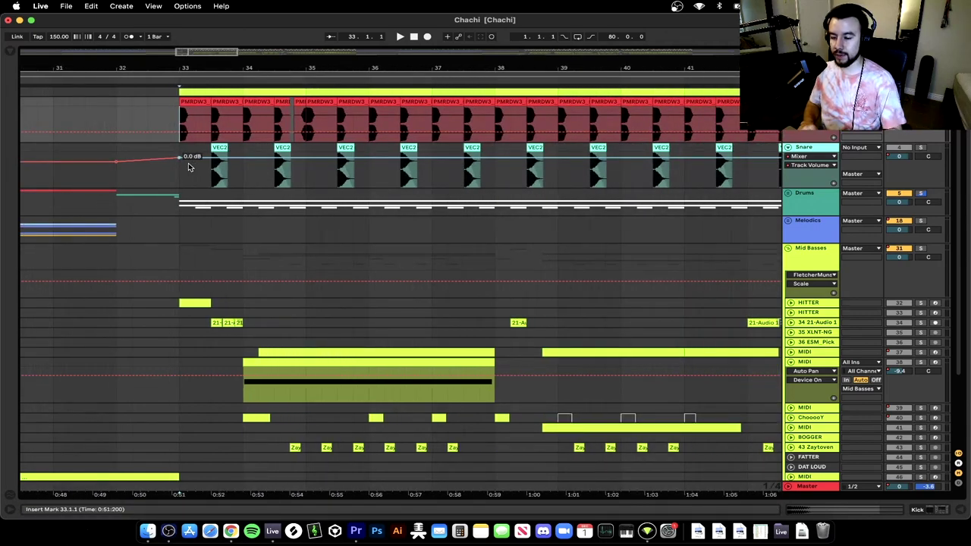
scroll(190, 166, "down", 5)
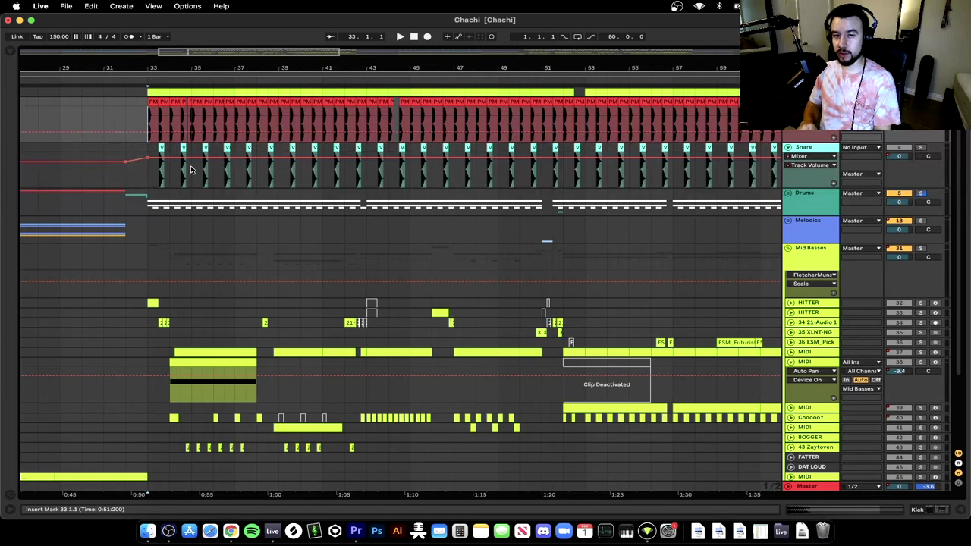
scroll(146, 183, "down", 3)
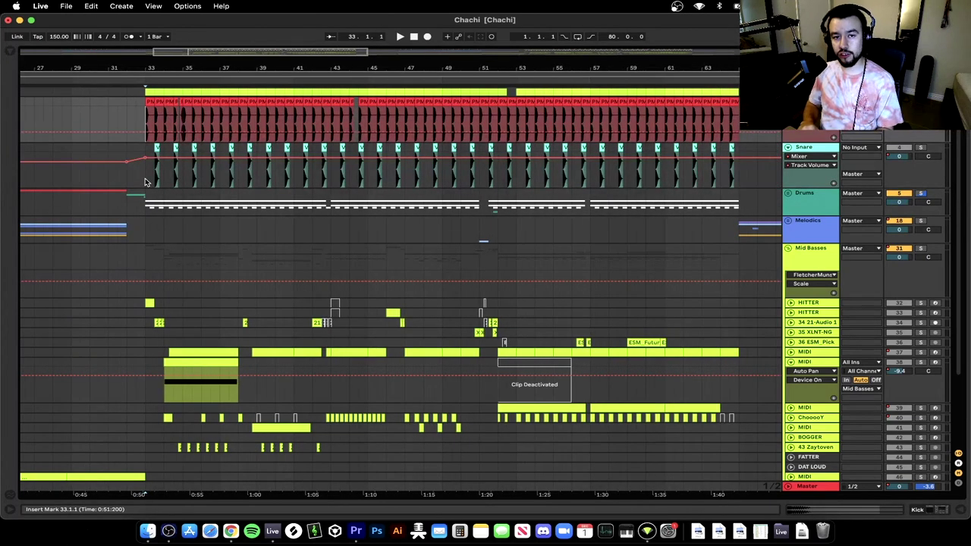
scroll(145, 182, "down", 3)
left_click(788, 135)
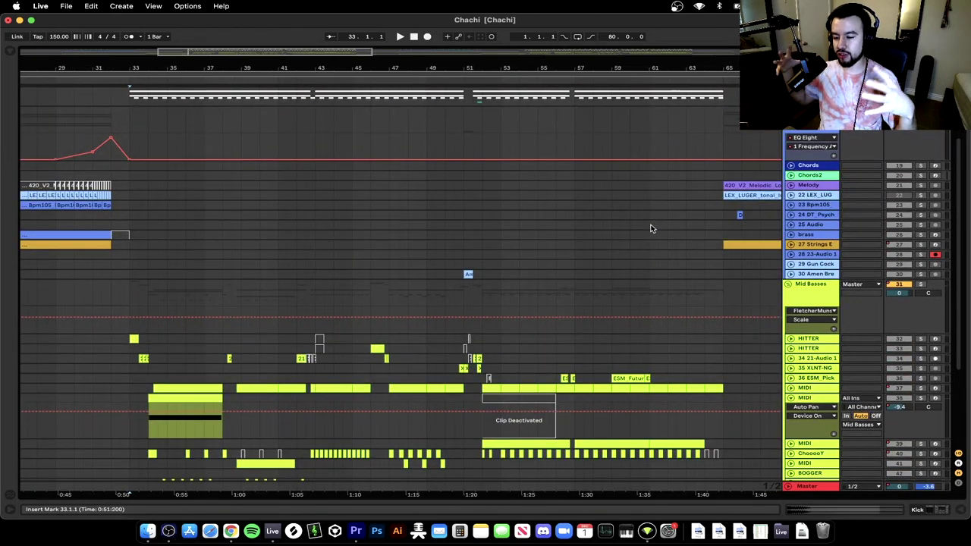
scroll(540, 246, "down", 3)
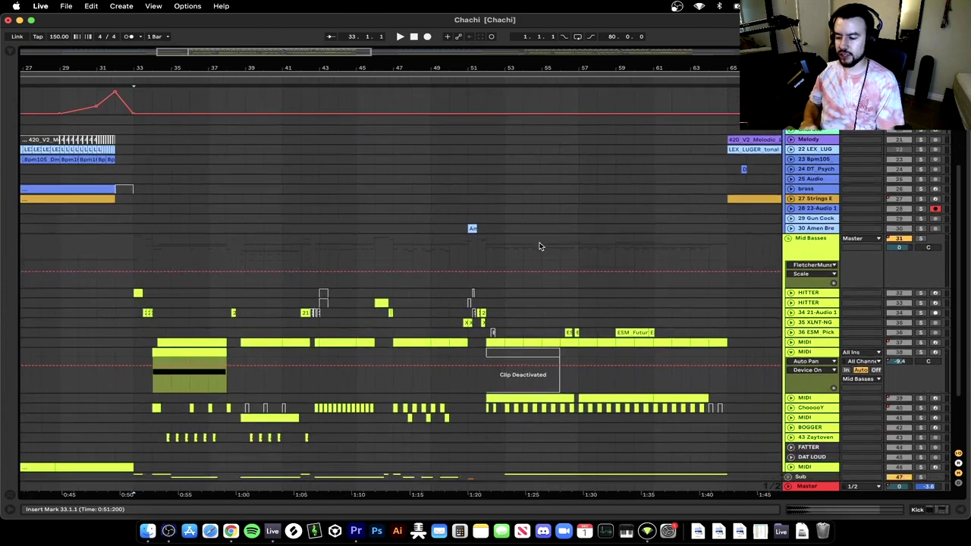
scroll(541, 245, "down", 5)
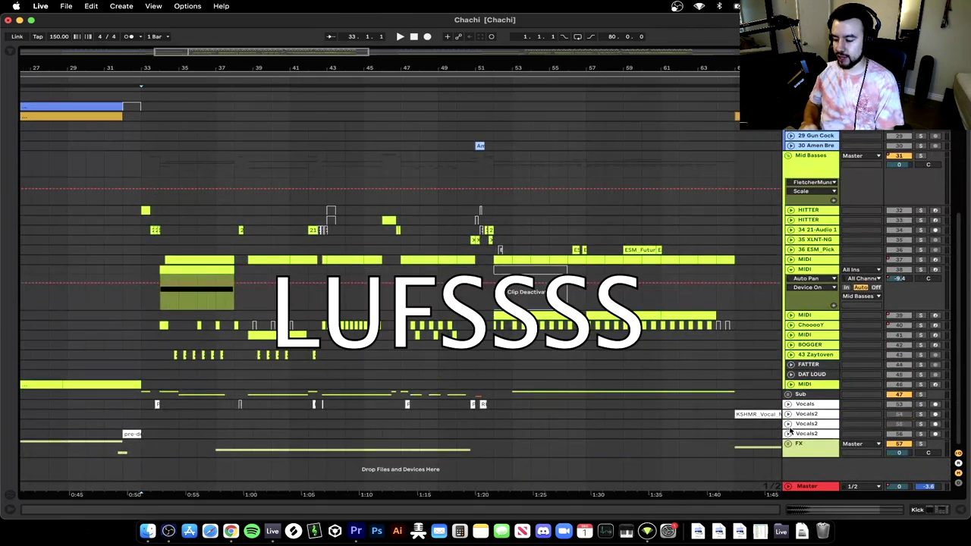
Show the Master track's device chain, review its devices and turn on Mono in the Utility
left_click(791, 260)
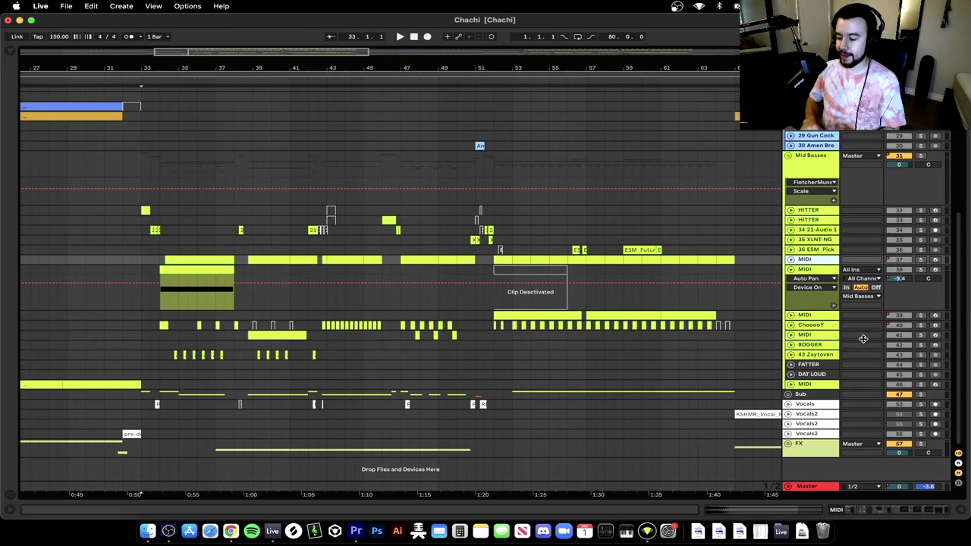
double_click(818, 487)
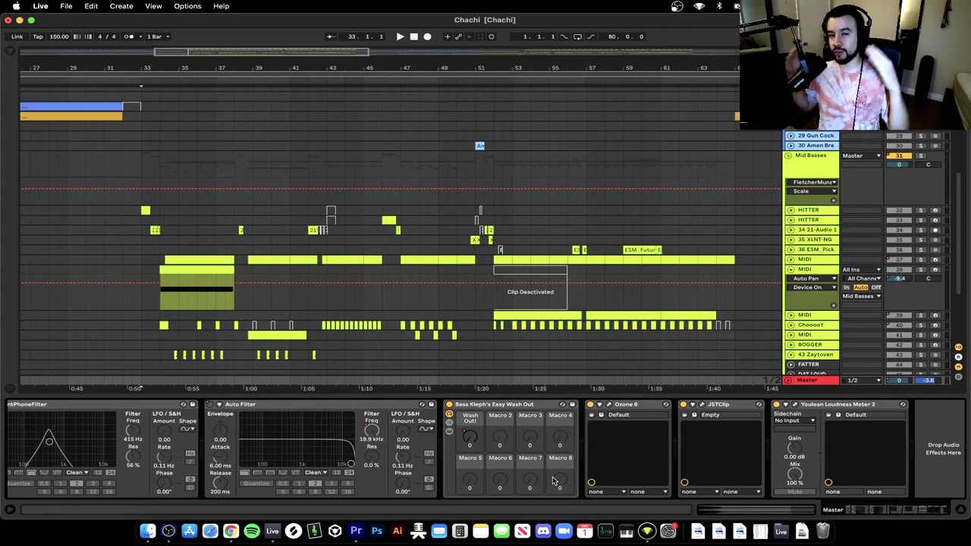
left_click(810, 381)
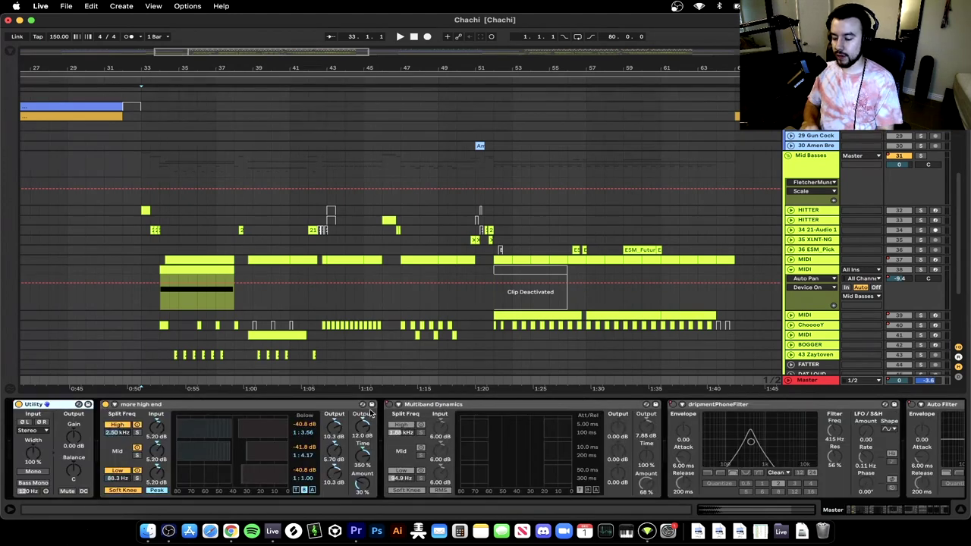
left_click(148, 408)
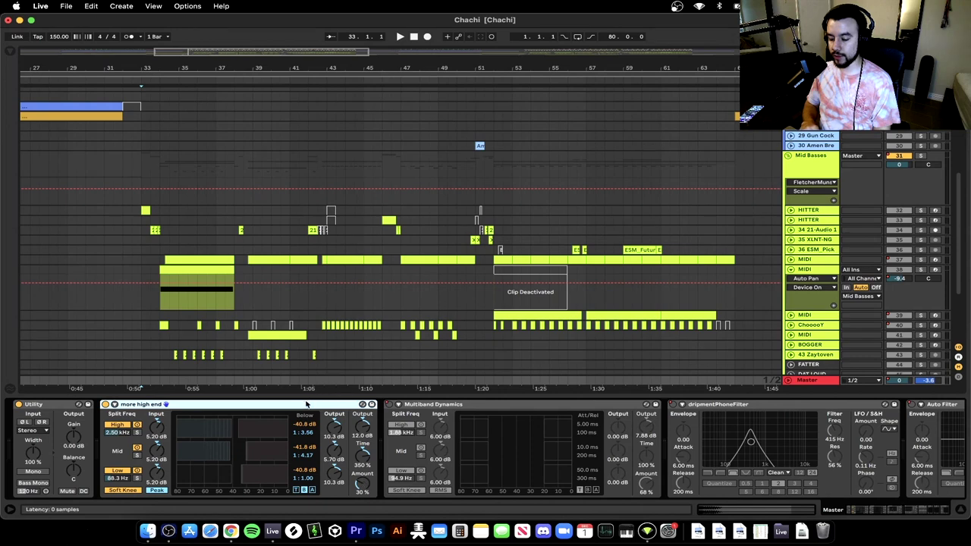
left_click(55, 405)
left_click(33, 472)
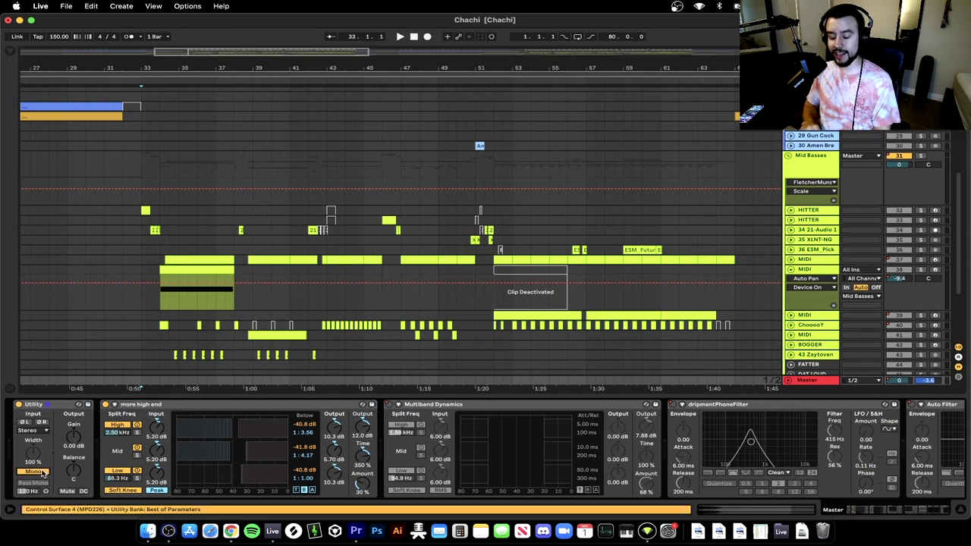
Expand the MIDI track below 36 ESM_Pick and place the insert marker at bar 35 within its first clip
left_click(187, 260)
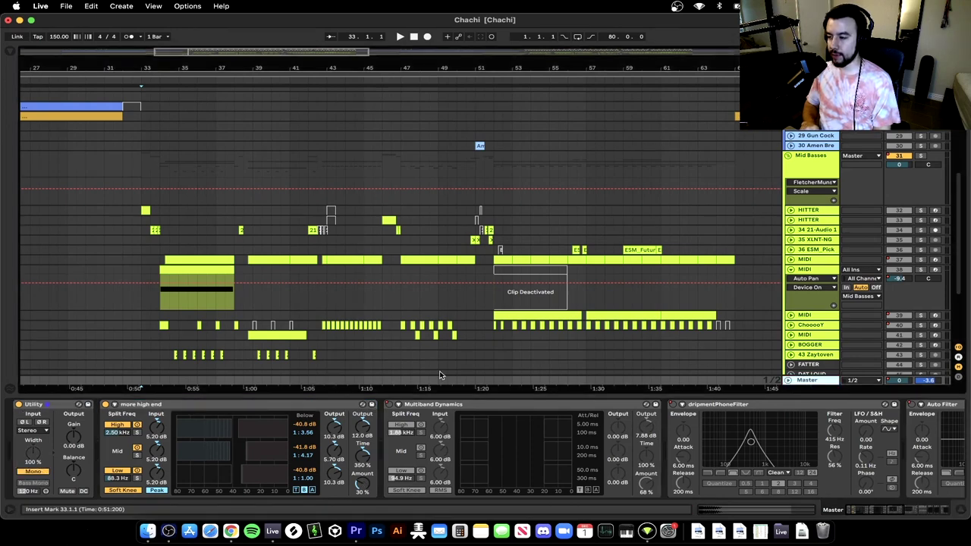
left_click(790, 260)
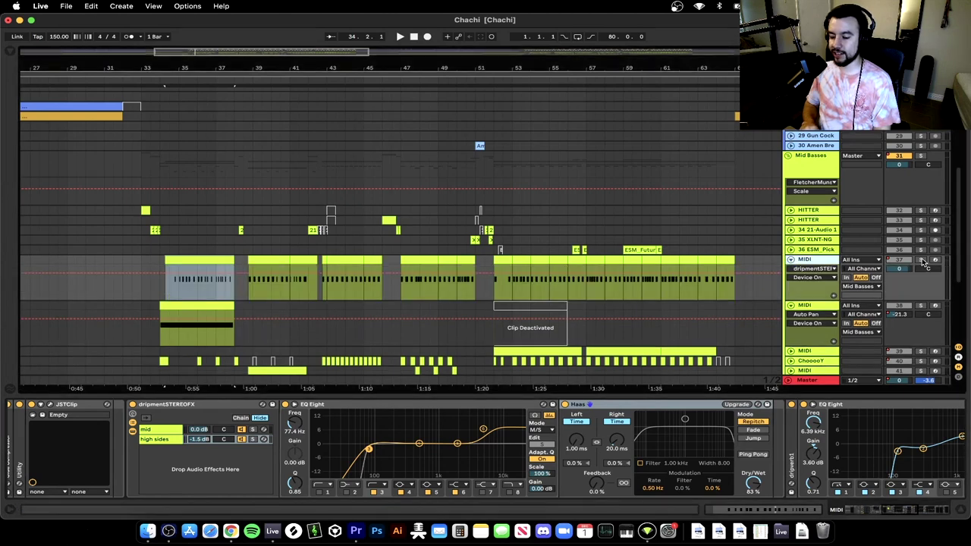
scroll(170, 288, "up", 5)
left_click(201, 290)
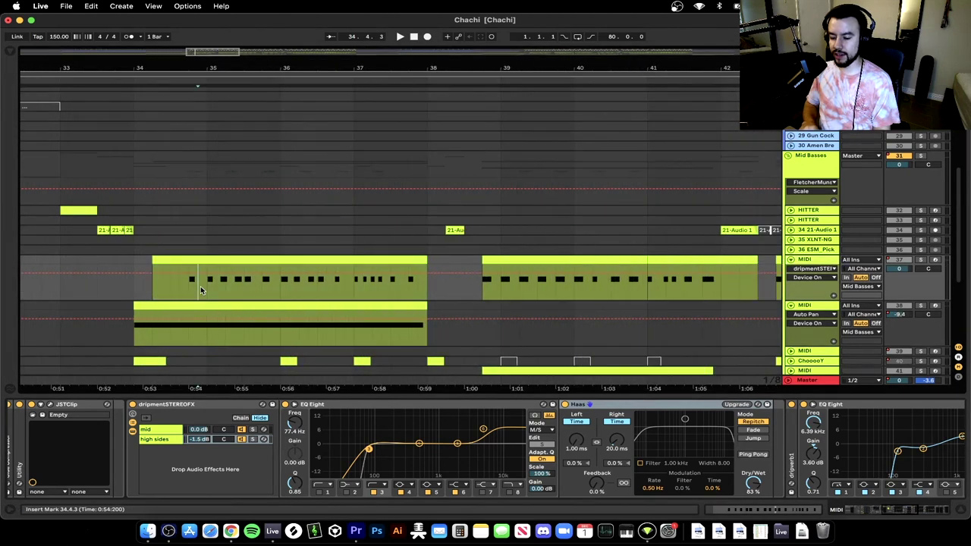
left_click(208, 291)
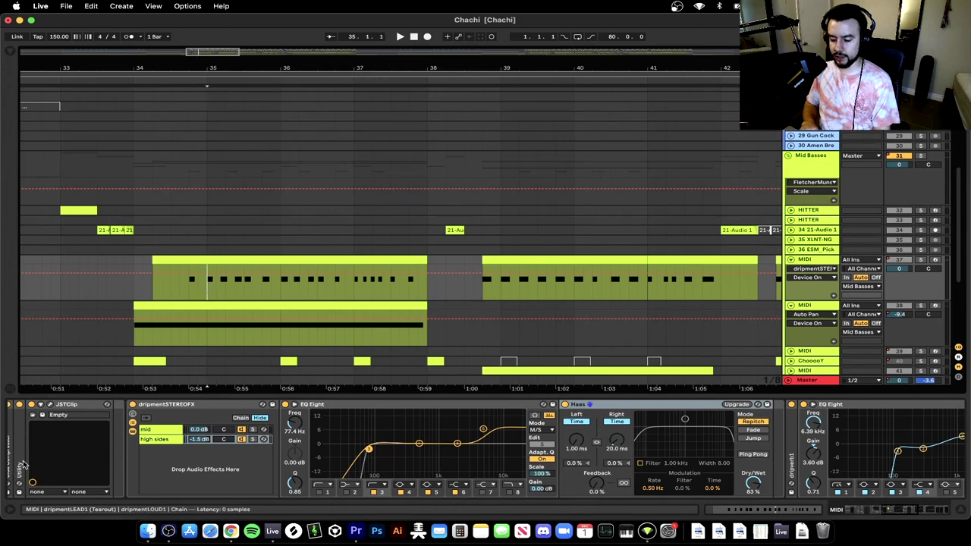
scroll(32, 465, "left", 10)
Play the drop from bar 35 while switching Mono on and off in the Master's Utility, leaving it off
left_click(809, 382)
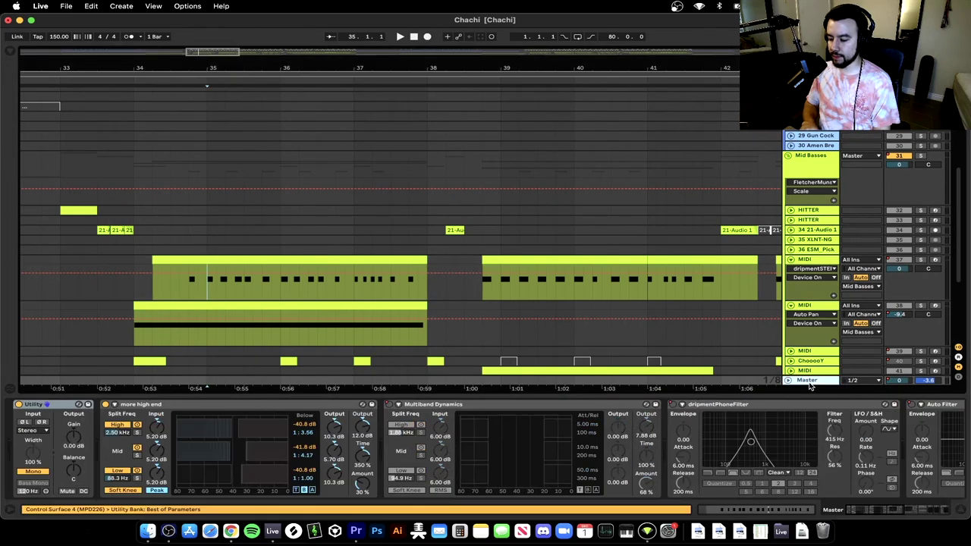
left_click(38, 472)
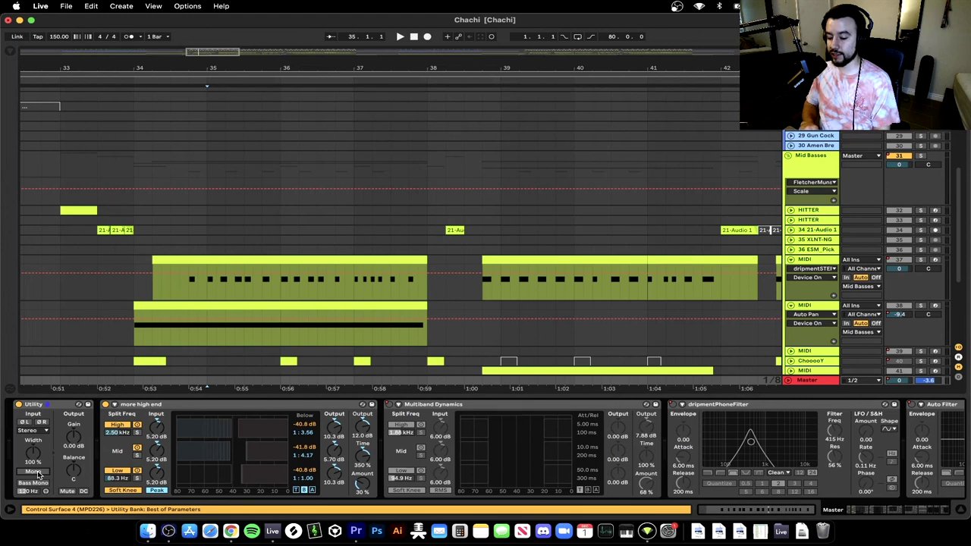
key("space")
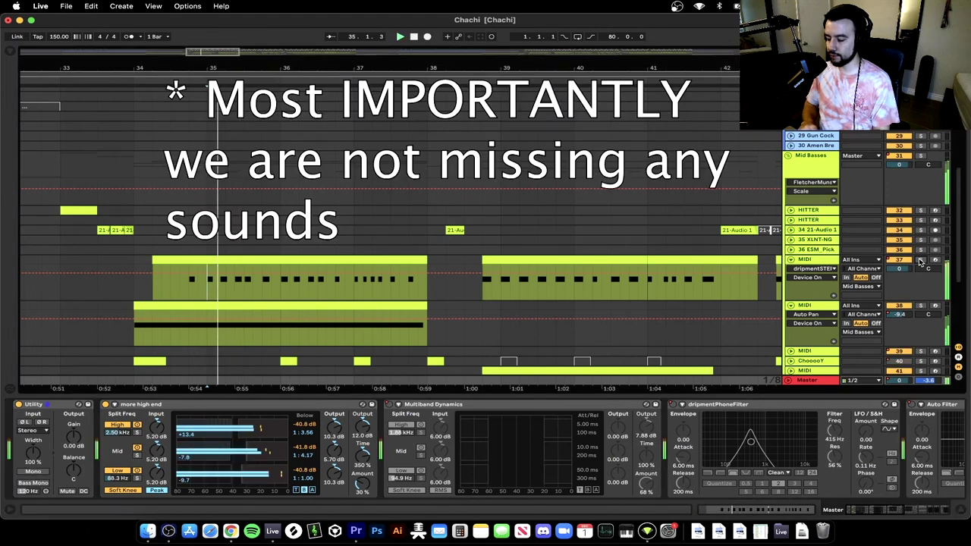
left_click(34, 472)
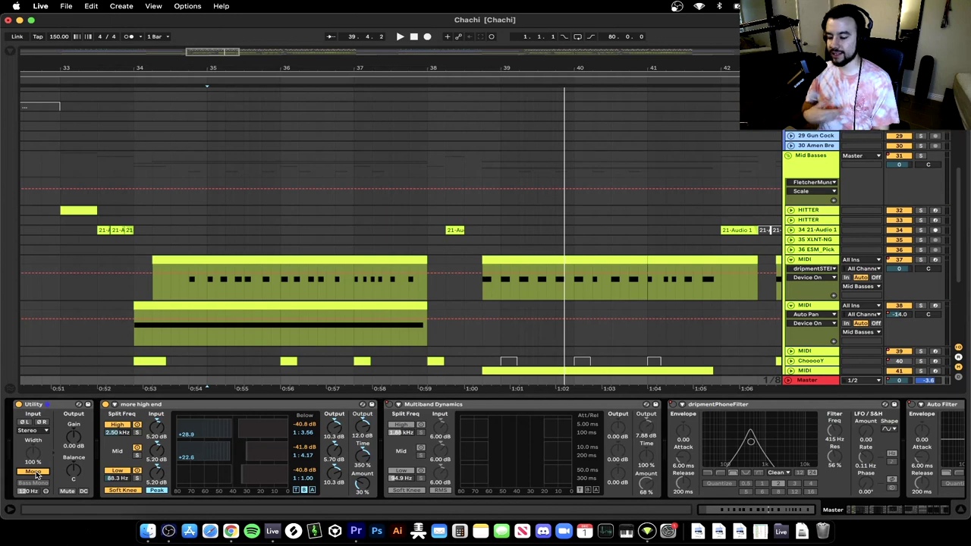
key("space")
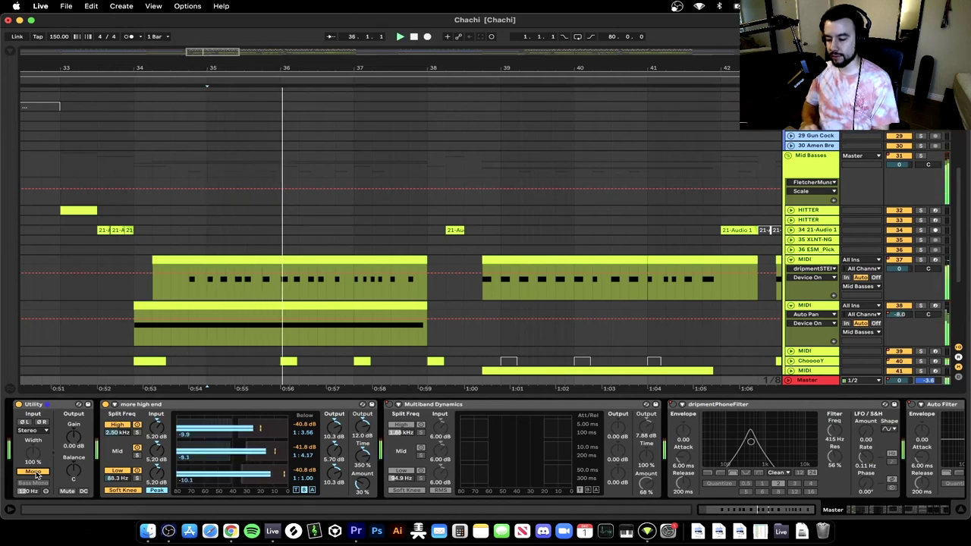
left_click(33, 472)
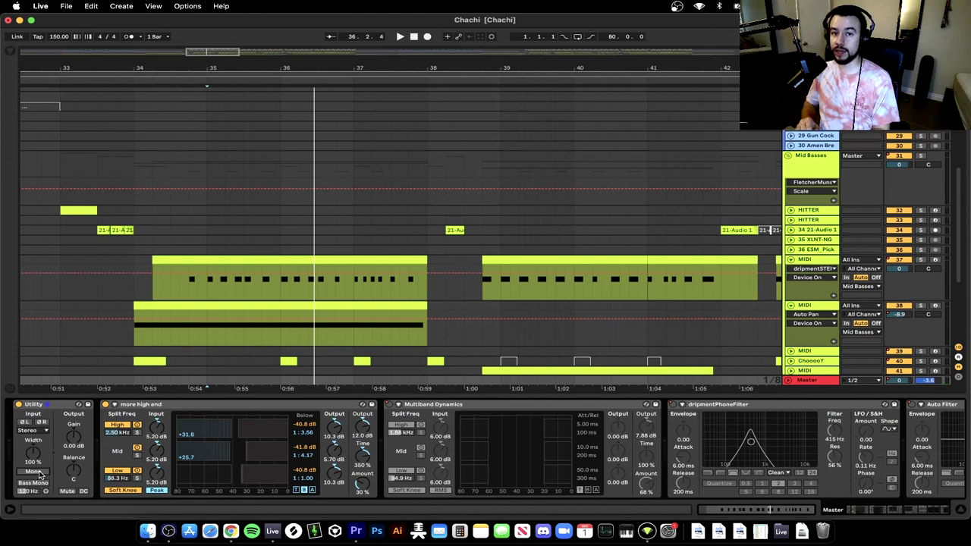
key("space")
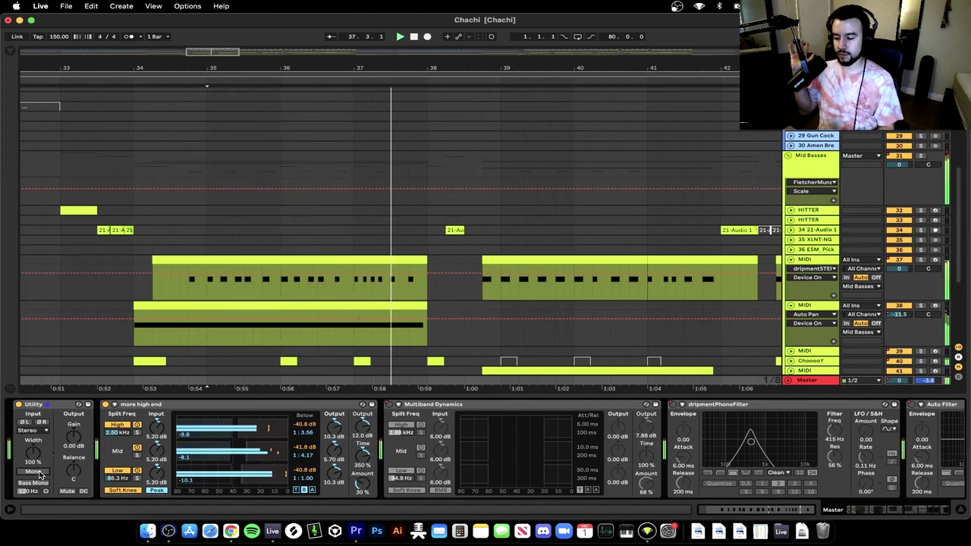
key("space")
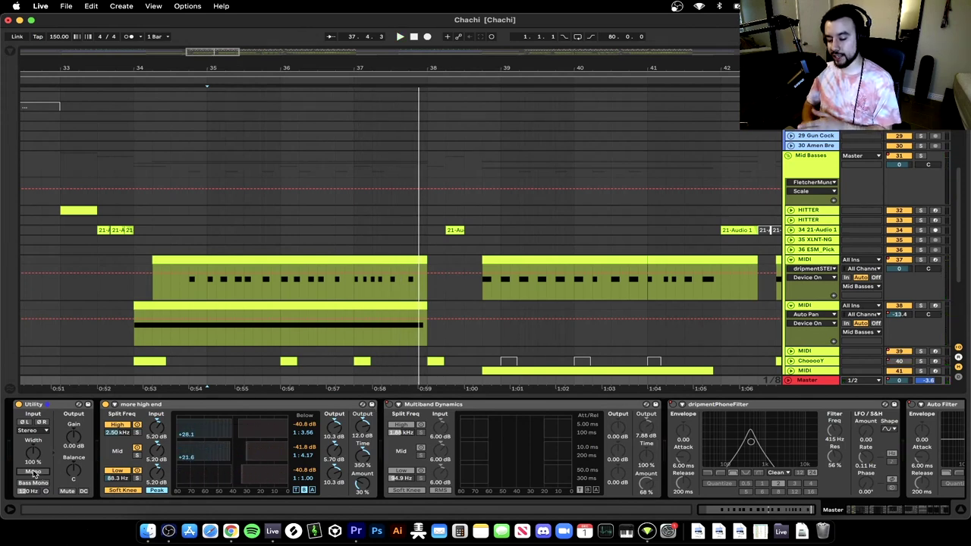
Select the Master's Multiband Dynamics and expand the Master track to show the dripmentPhoneFilter Device On automation
scroll(31, 475, "right", 3)
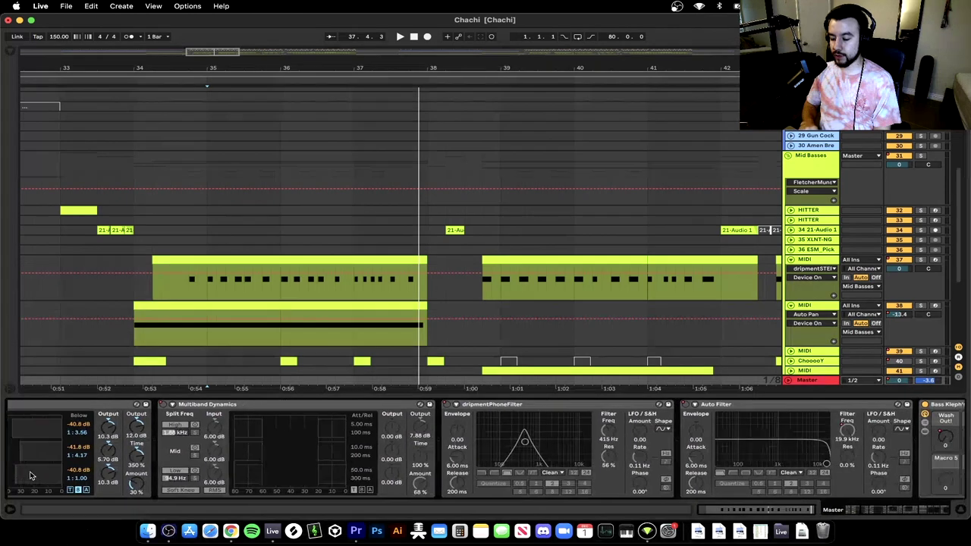
scroll(30, 475, "left", 3)
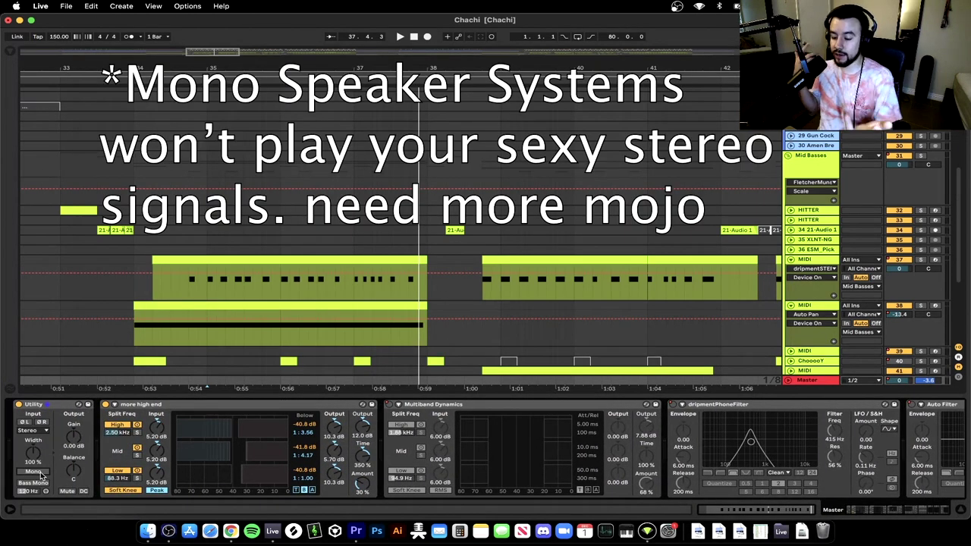
scroll(200, 226, "down", 3)
scroll(199, 225, "right", 2)
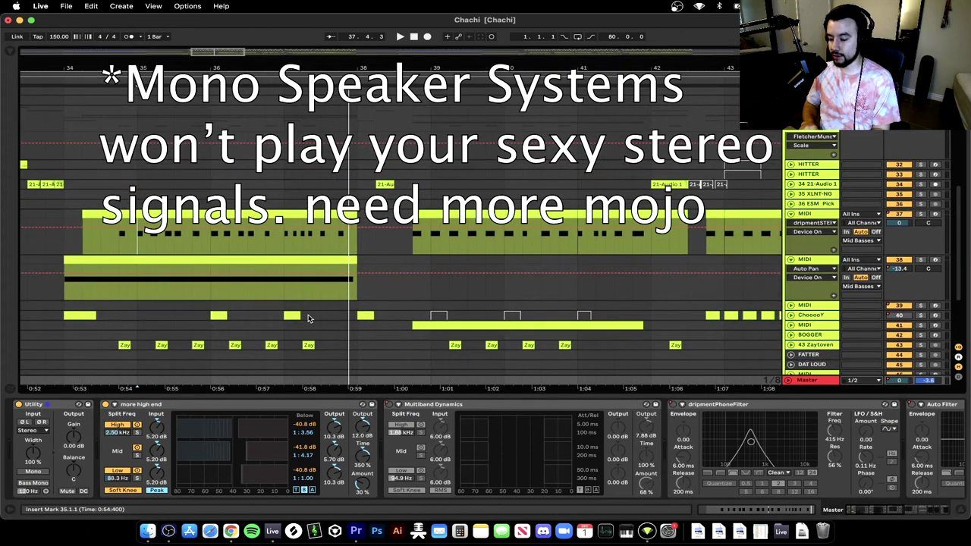
scroll(308, 319, "down", 3)
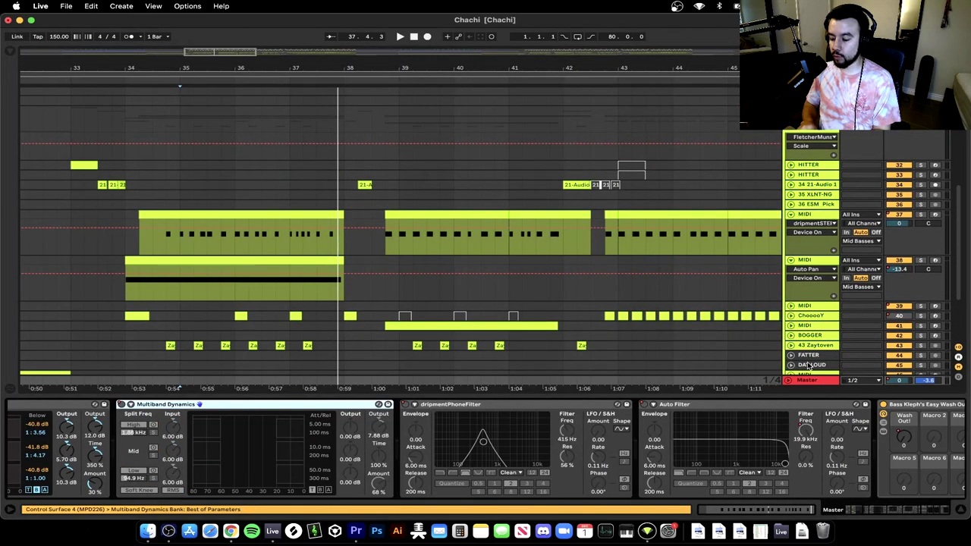
scroll(447, 343, "down", 2)
left_click(408, 405)
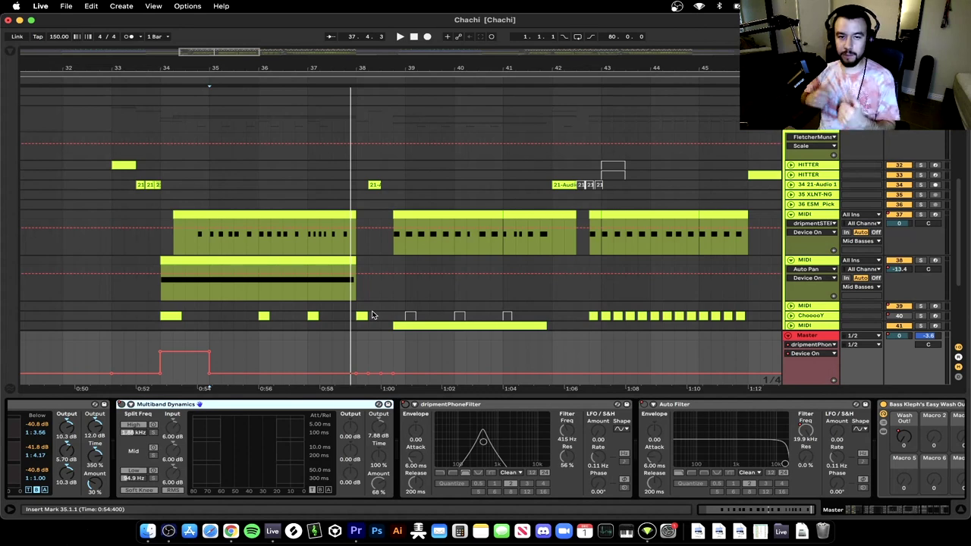
left_click(162, 337)
key("space")
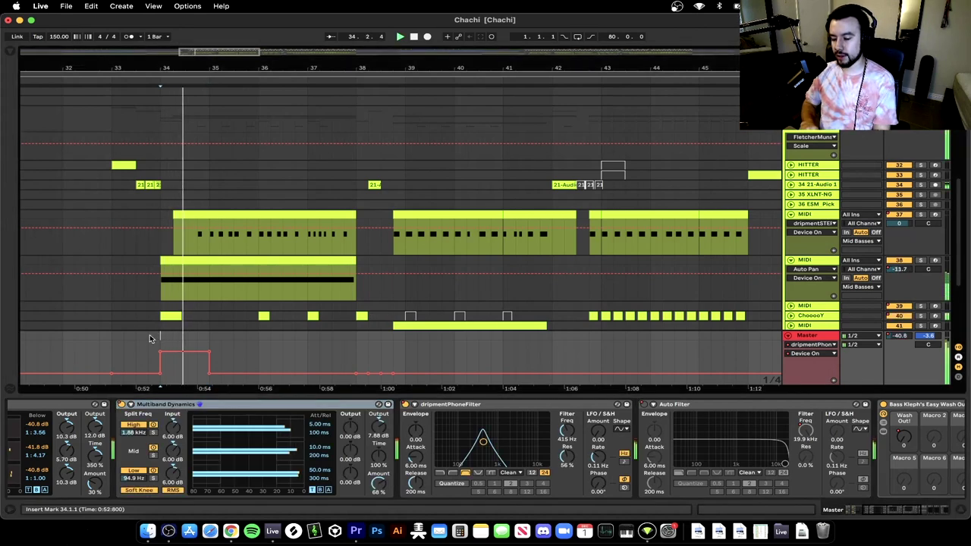
key("space")
left_click(134, 340)
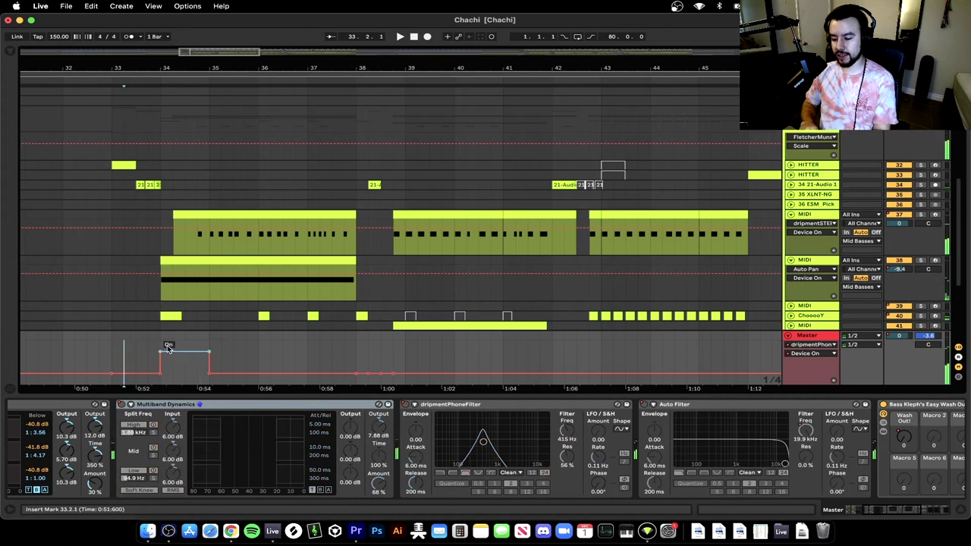
left_click_drag(162, 346, 210, 345)
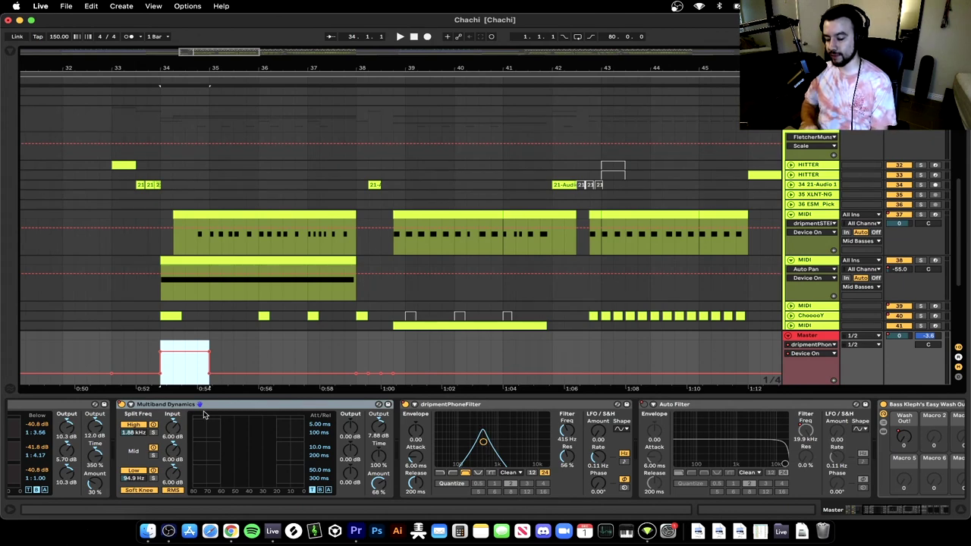
left_click(154, 408)
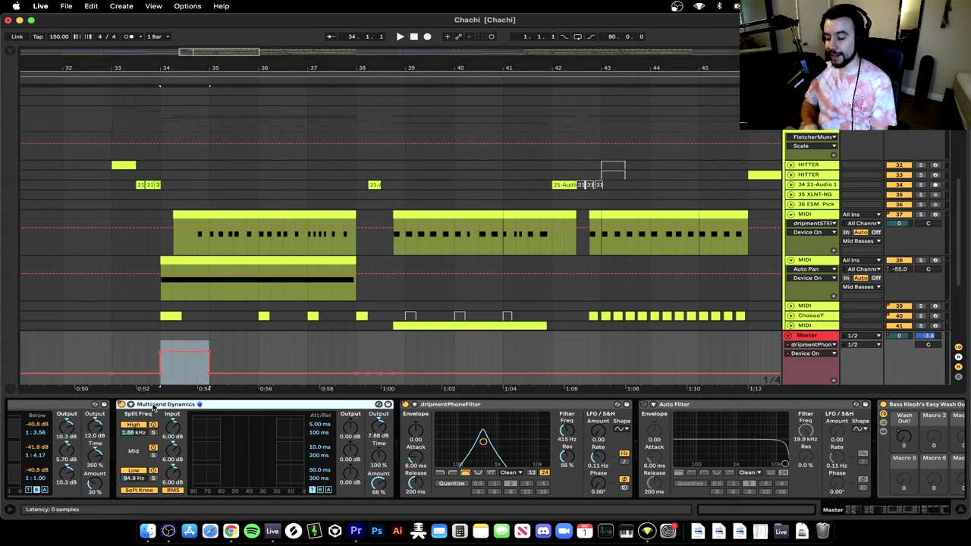
left_click(201, 359)
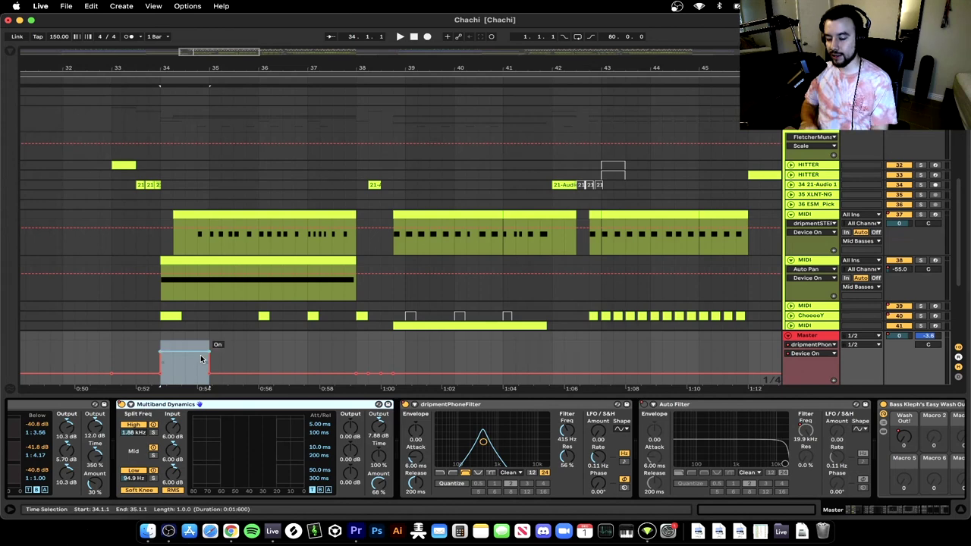
Play from bar 33 through the phone filter section, reselect bars 34 to 35 on the Master and place the insert marker at bar 35
left_click(113, 344)
key("space")
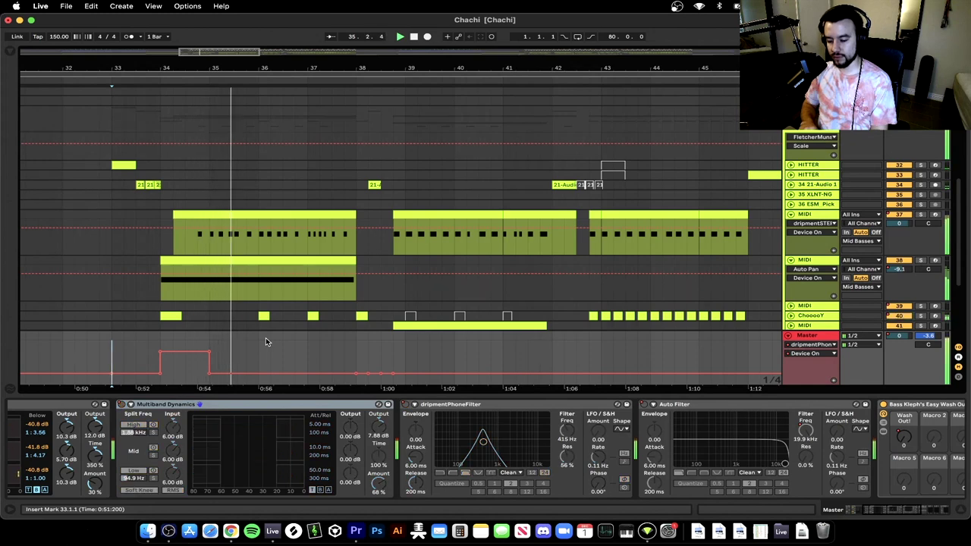
key("space")
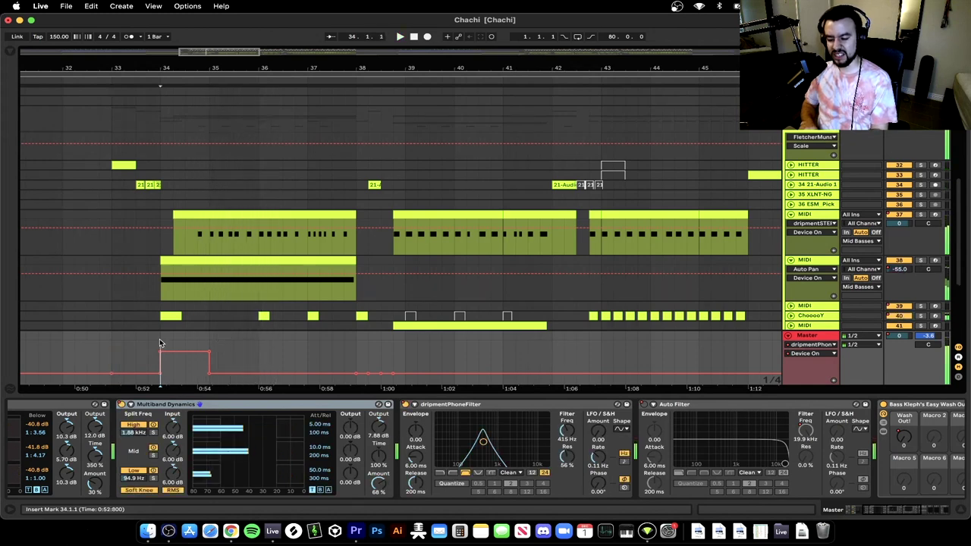
left_click_drag(160, 343, 209, 339)
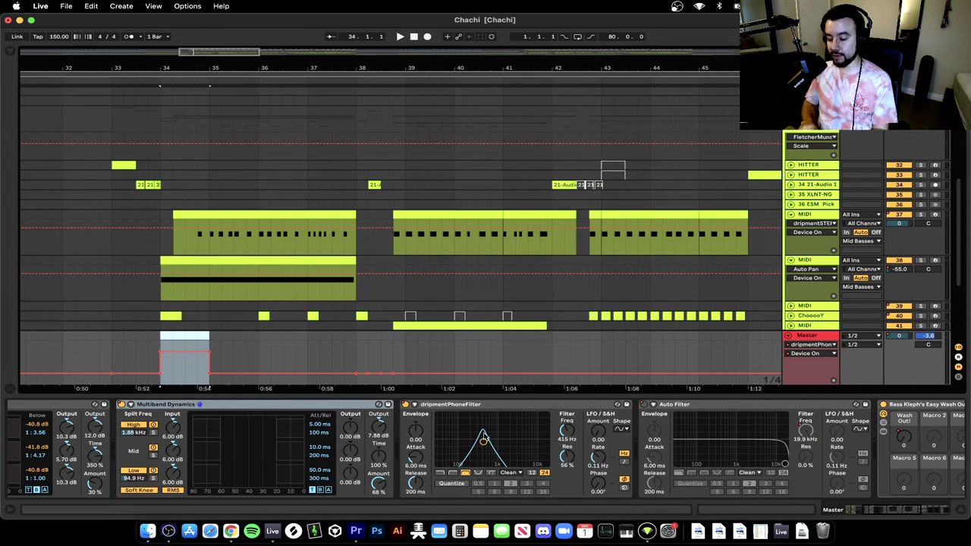
left_click(221, 341)
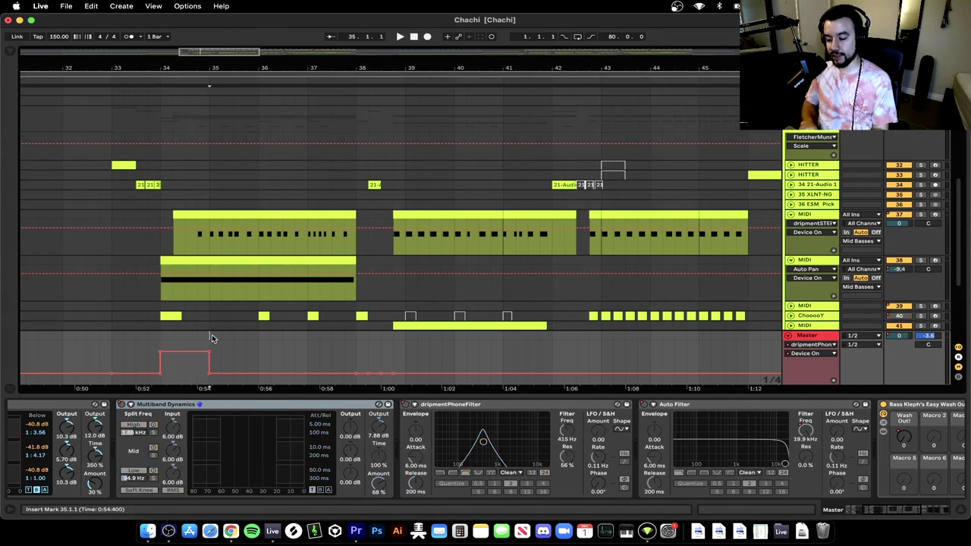
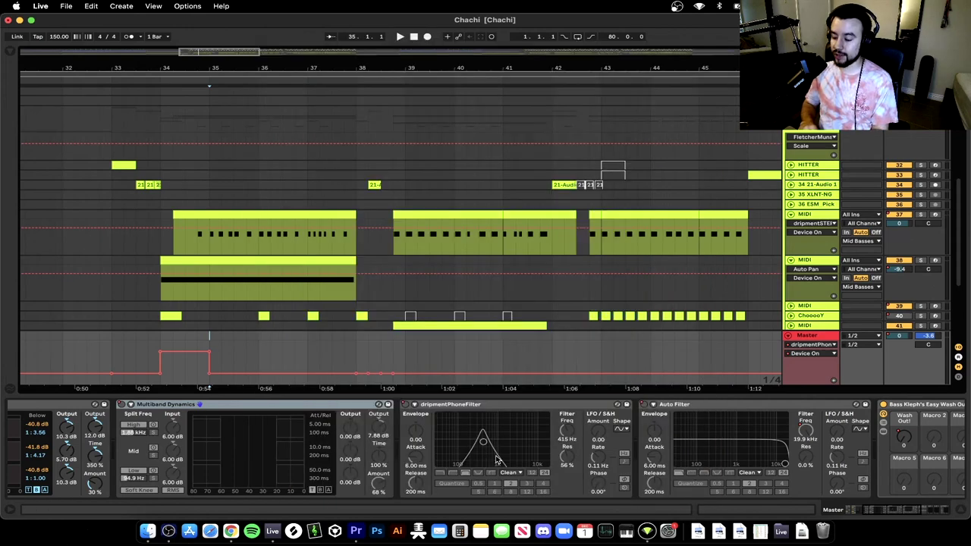
Show the Master's Auto Filter Device On automation across the whole arrangement
scroll(380, 447, "right", 4)
right_click(377, 404)
left_click(399, 408)
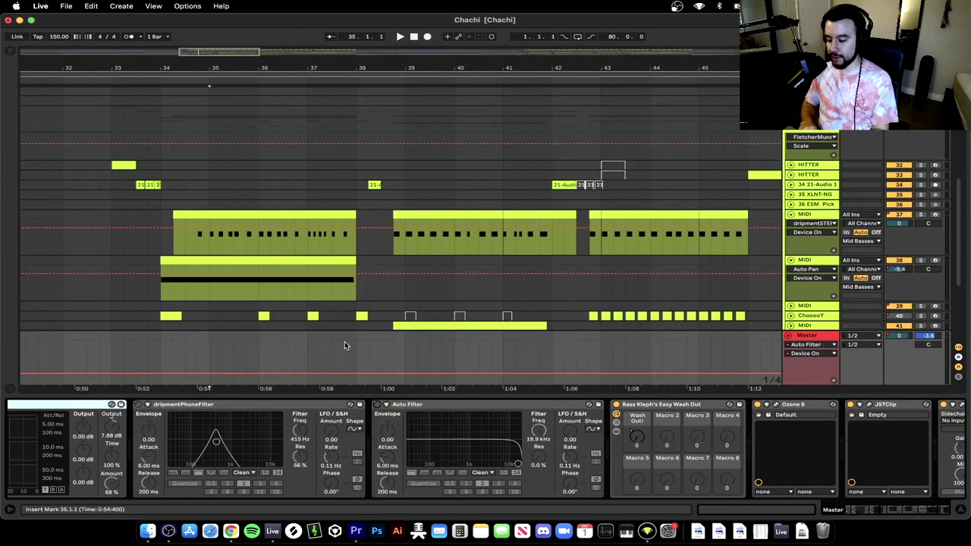
scroll(338, 487, "left", 1)
scroll(290, 356, "down", 10)
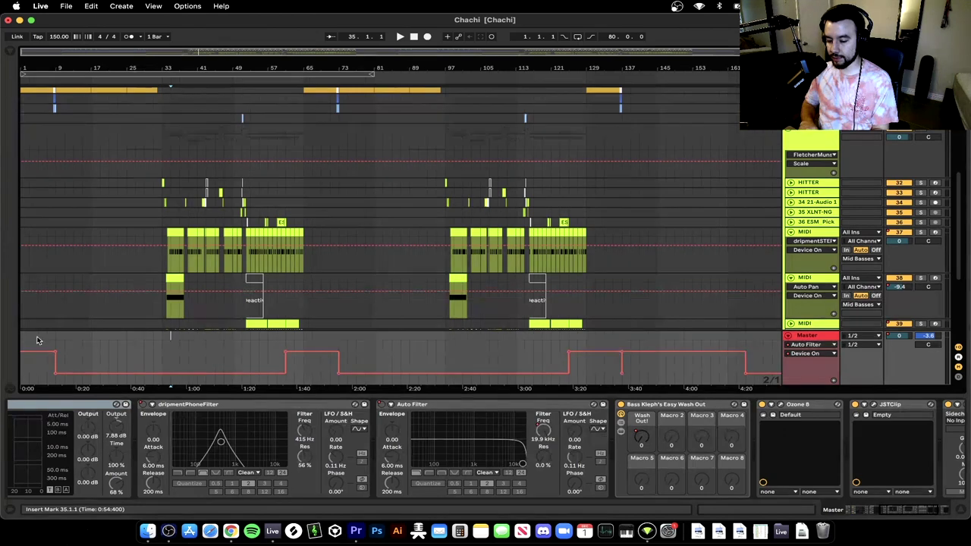
Select bars 1 to 9 on the Master, show the Auto Filter's Frequency automation and place the insert marker at bar 9
left_click_drag(56, 340, 21, 340)
left_click(543, 431)
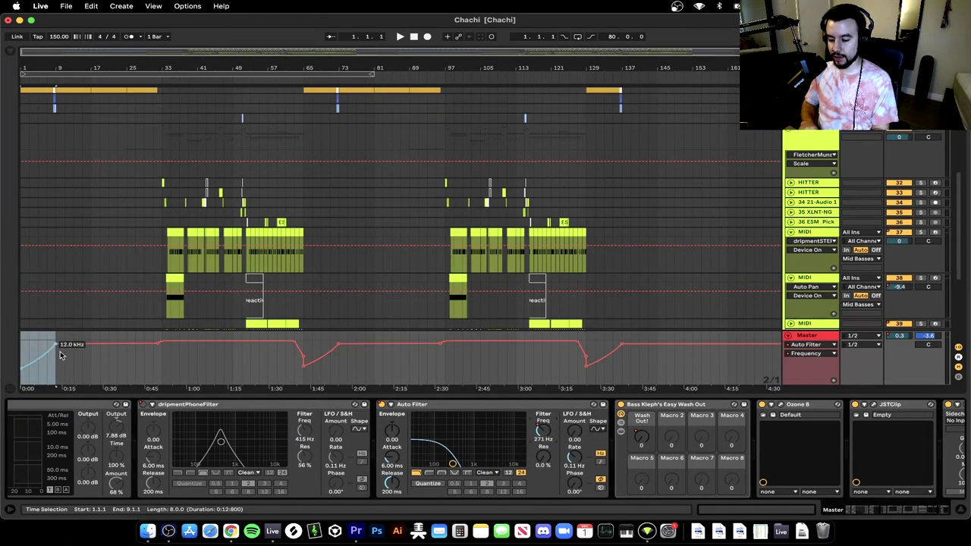
left_click(56, 355)
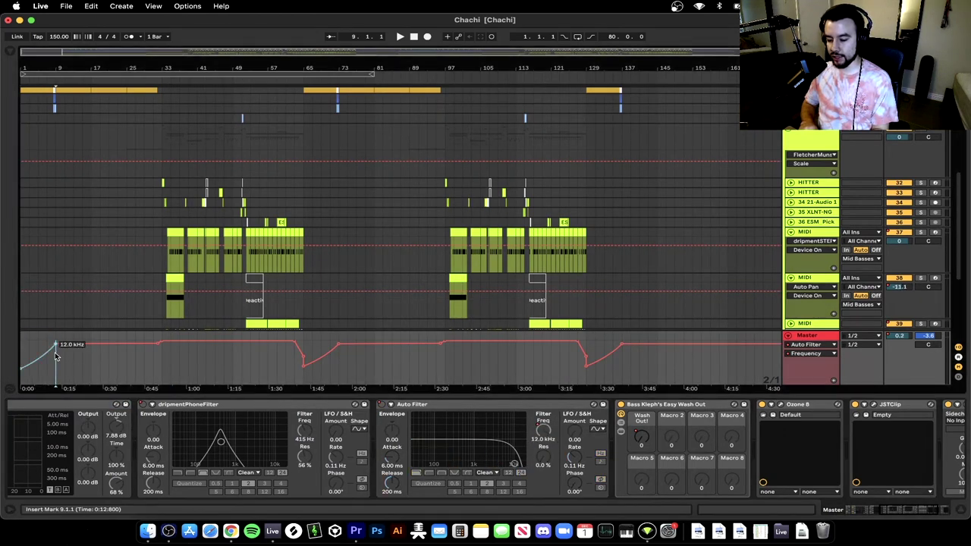
Return to the Auto Filter's Device On automation, place the insert marker at bar 61 and show the Frequency automation again
right_click(383, 408)
left_click(390, 412)
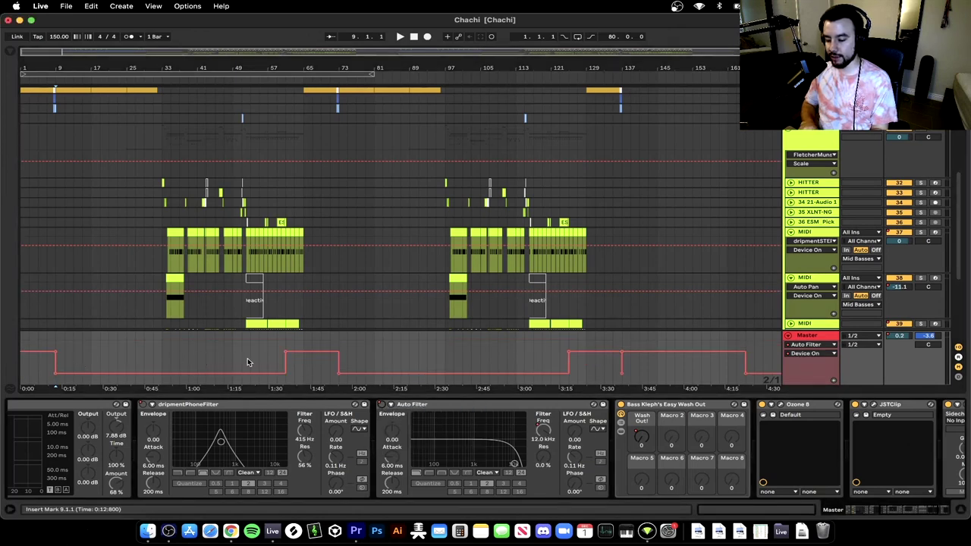
left_click(286, 361)
left_click(549, 434)
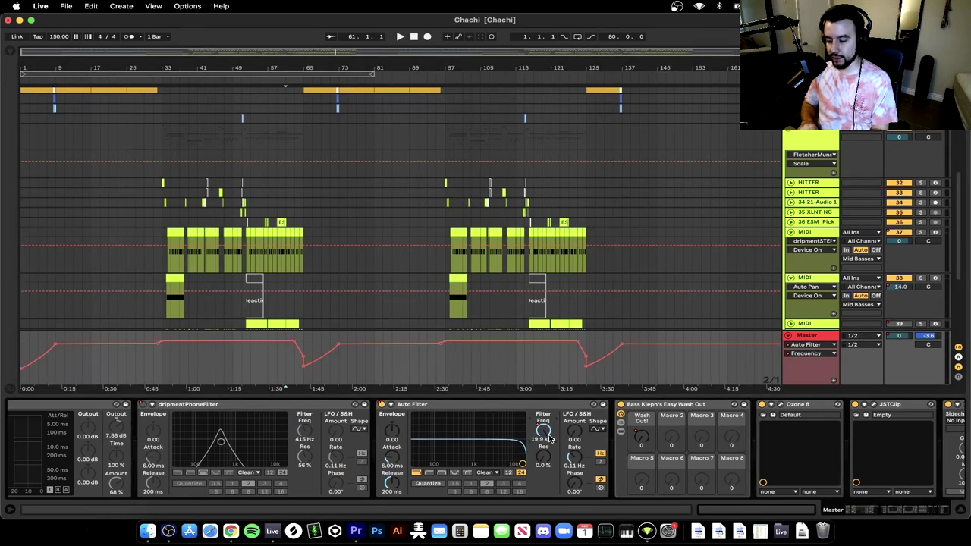
Play the arrangement from bar 65, where the Auto Filter's frequency starts rising after the first drop
left_click(298, 300)
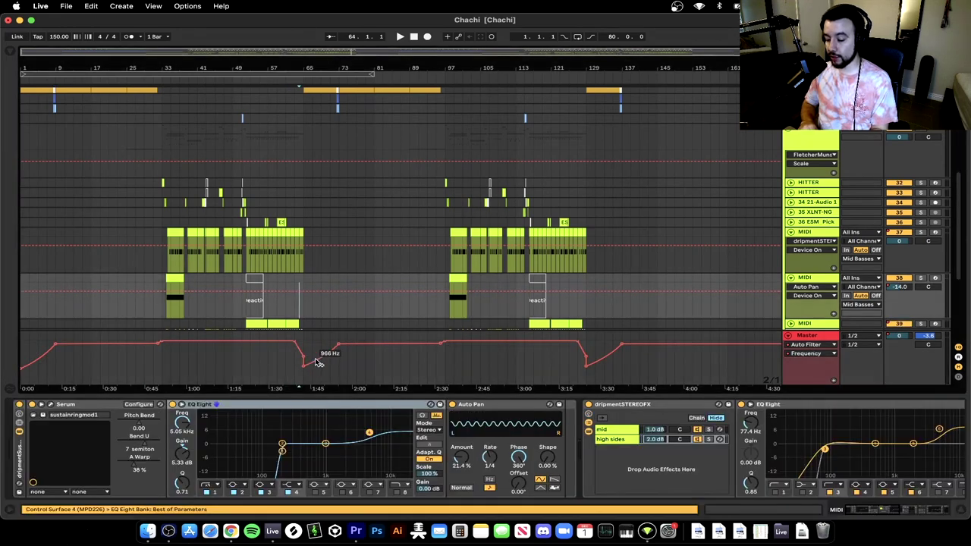
scroll(294, 305, "up", 5)
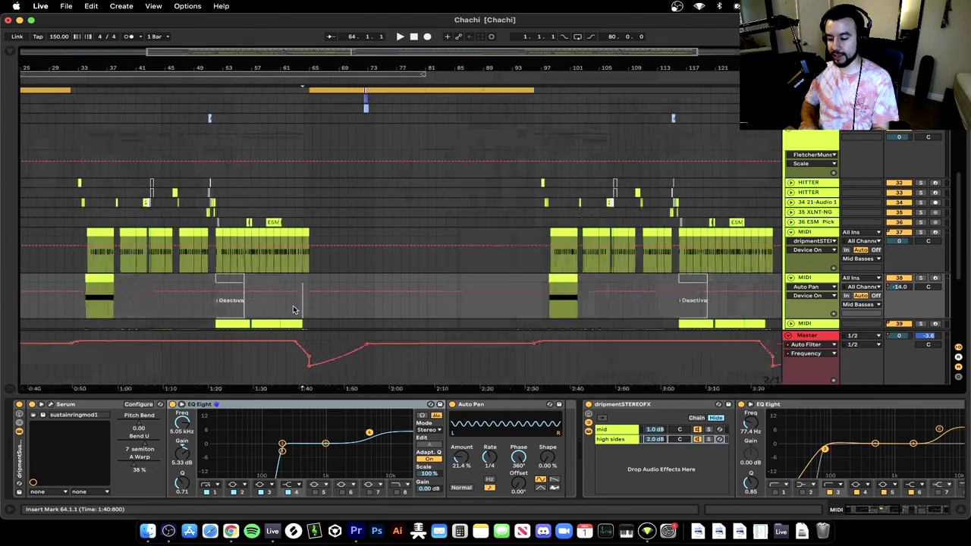
scroll(321, 302, "left", 5)
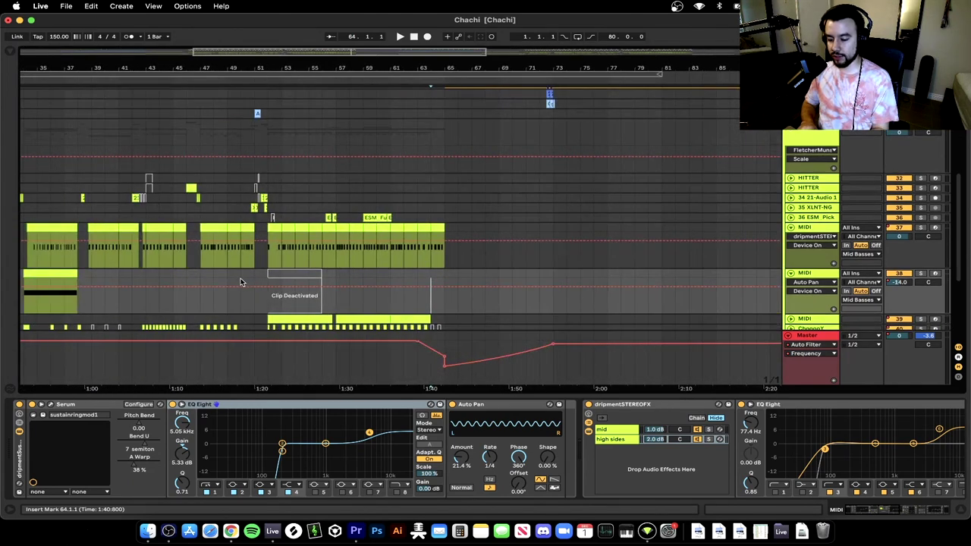
left_click(255, 297)
scroll(327, 296, "right", 3)
left_click(378, 296)
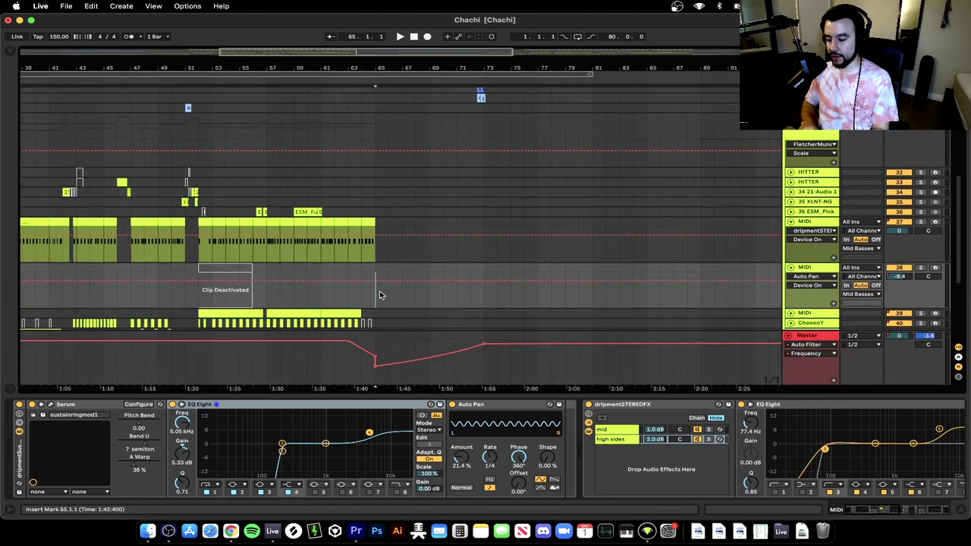
key("space")
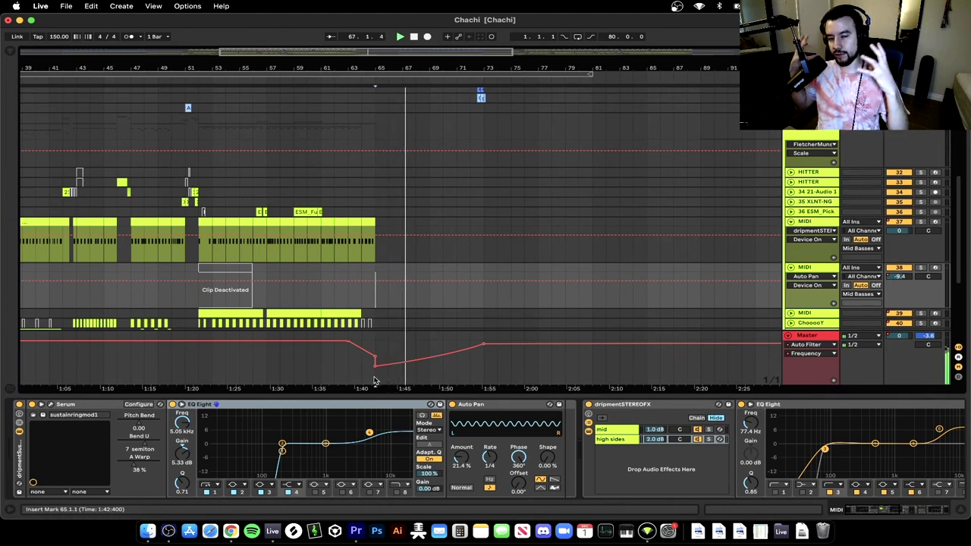
Replay the filtered transition out of the first drop from bar 63 and then from bar 61
left_click(350, 296)
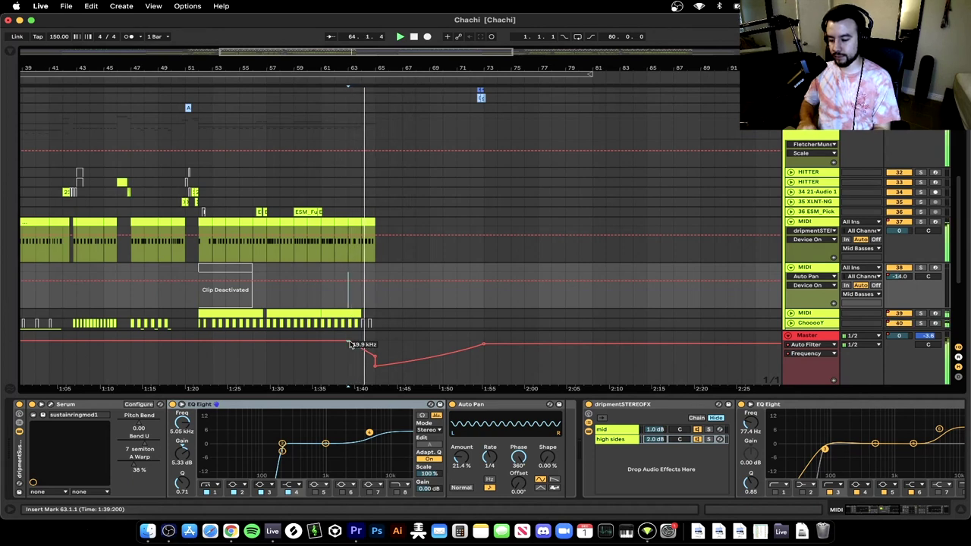
key("space")
left_click(332, 296)
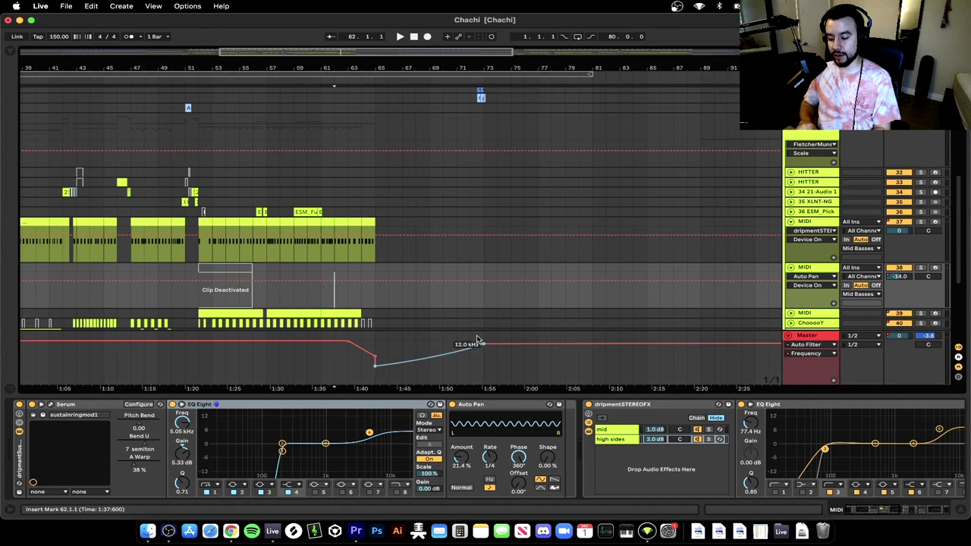
left_click(320, 297)
key("space")
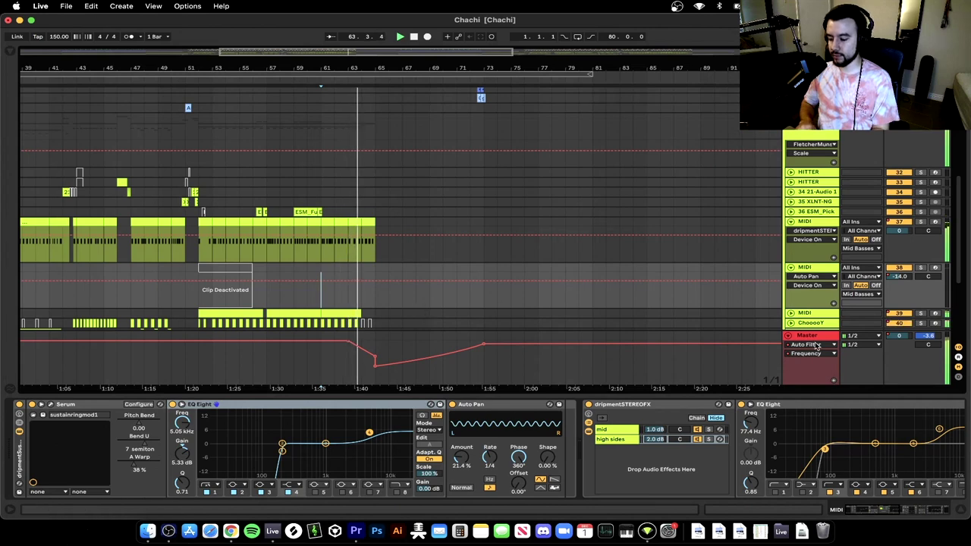
left_click(809, 336)
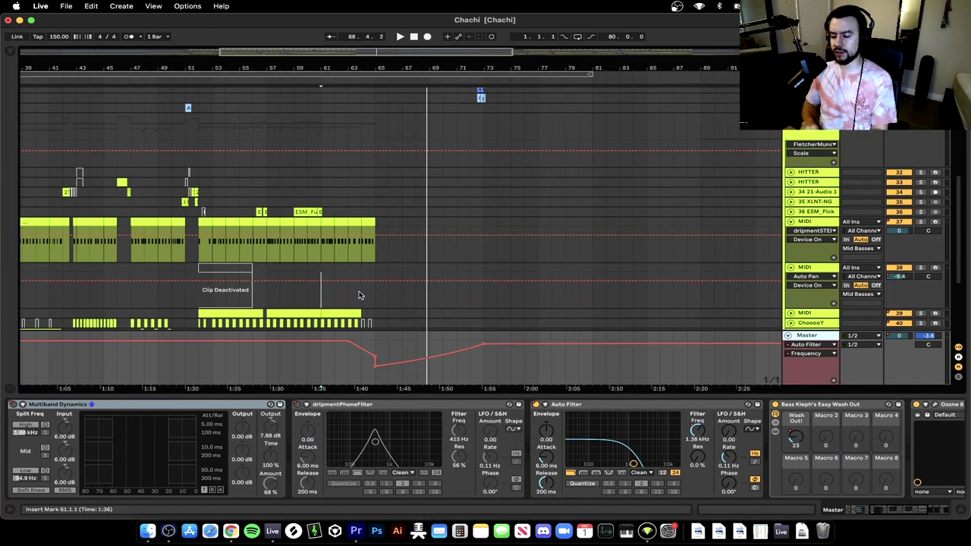
scroll(512, 448, "right", 5)
left_click(512, 405)
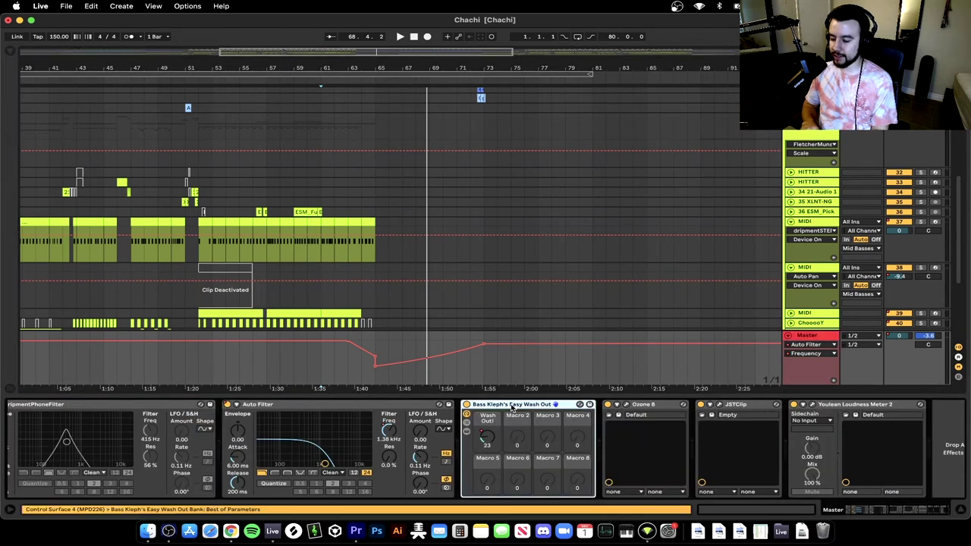
right_click(485, 434)
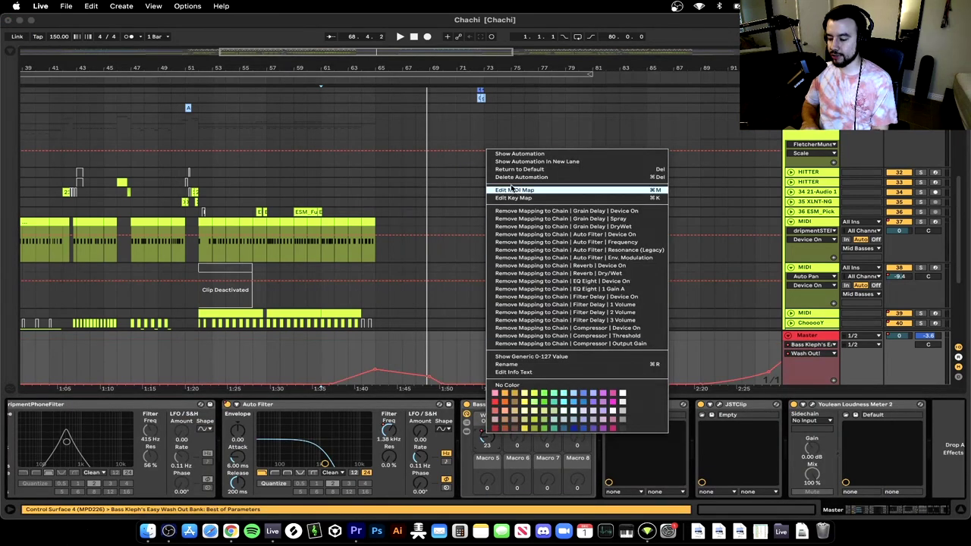
left_click(503, 155)
Examine the Wash Out! automation around the end of the first drop and place the insert marker on its peak at bar 65
key("minus")
key("minus")
scroll(273, 363, "down", 2)
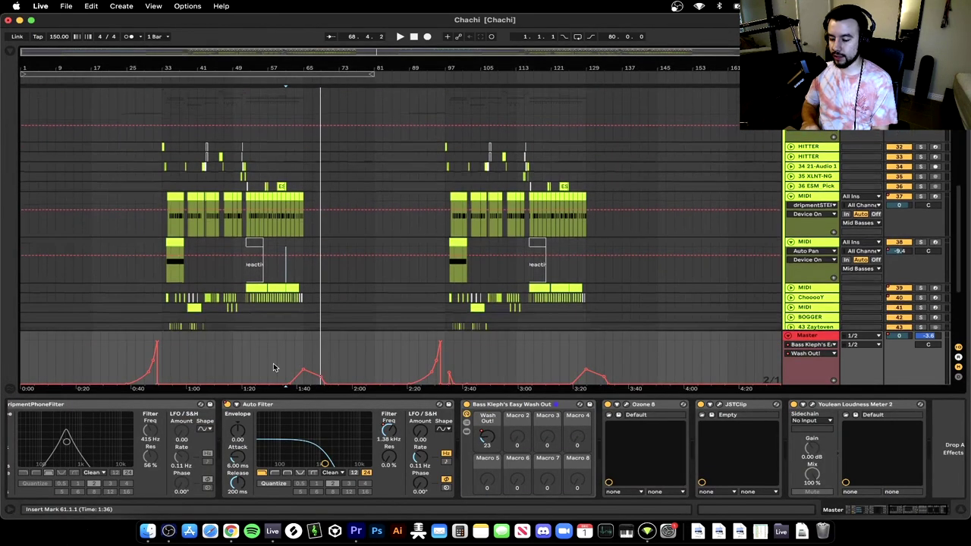
key("plus")
key("plus")
left_click(252, 360)
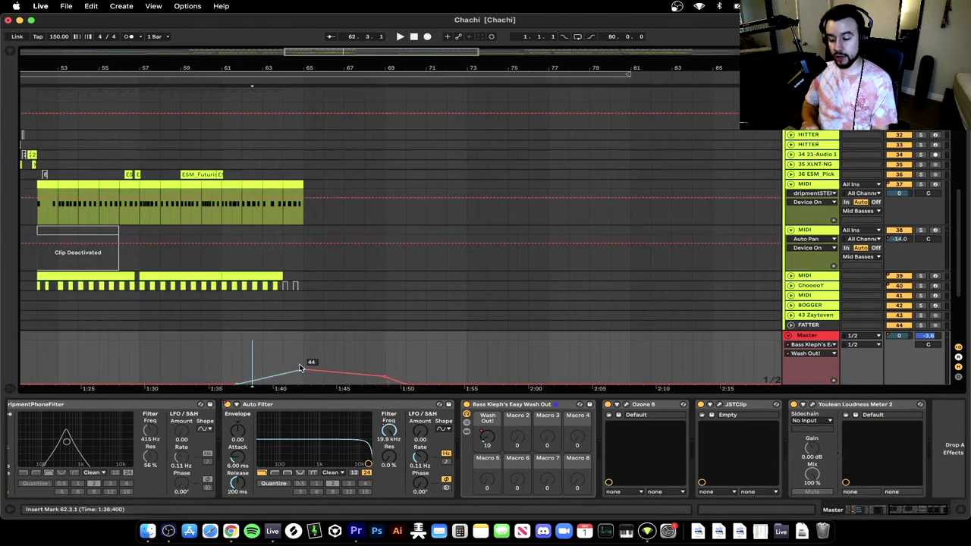
key("minus")
key("minus")
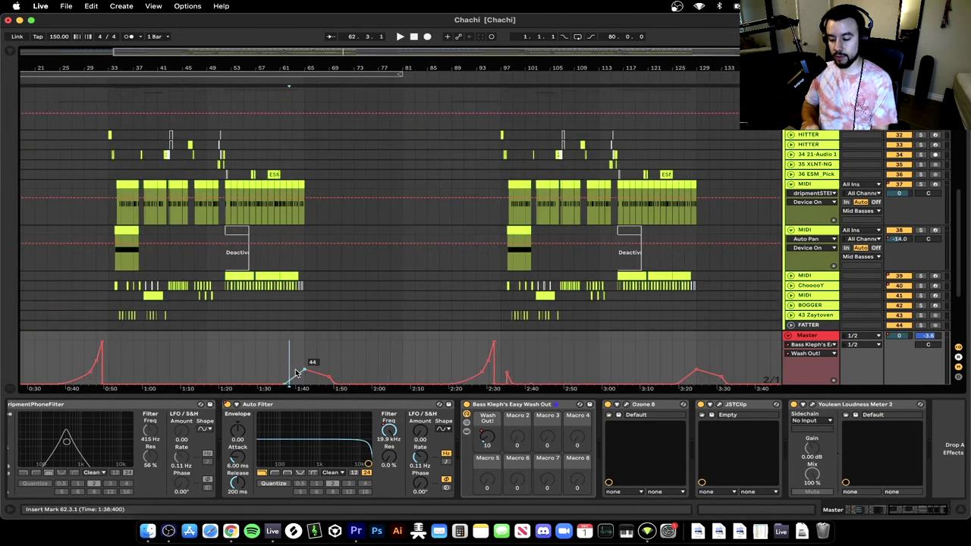
key("plus")
key("plus")
left_click_drag(281, 371, 323, 349)
left_click(324, 358)
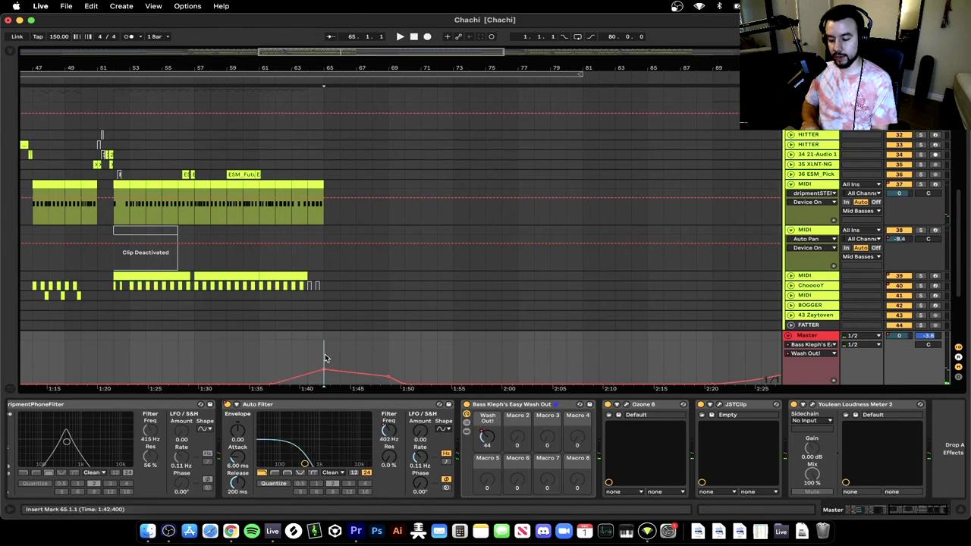
Select bars 89 to 97 of the Wash Out! automation before the second drop and zoom in on them
key("minus")
key("minus")
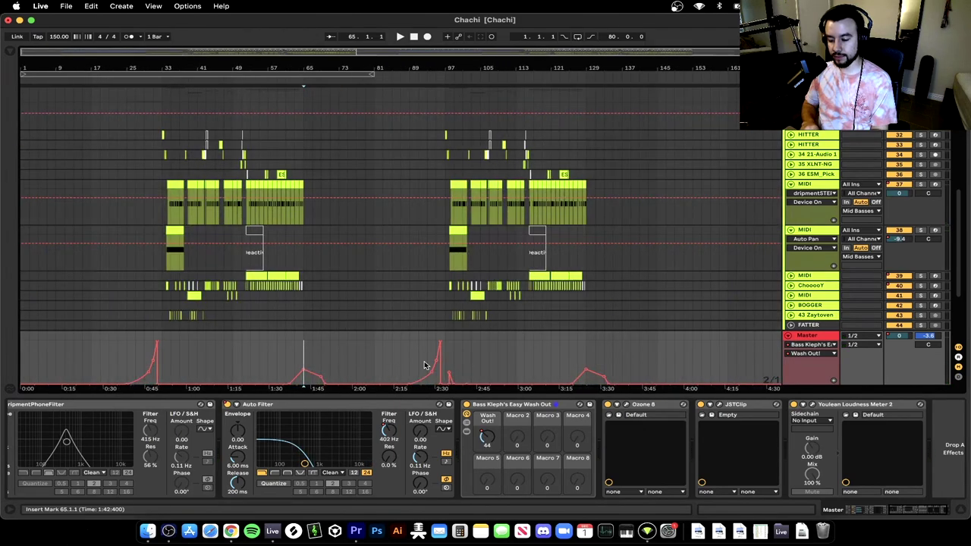
left_click(413, 364)
left_click_drag(413, 361, 451, 361)
key("z")
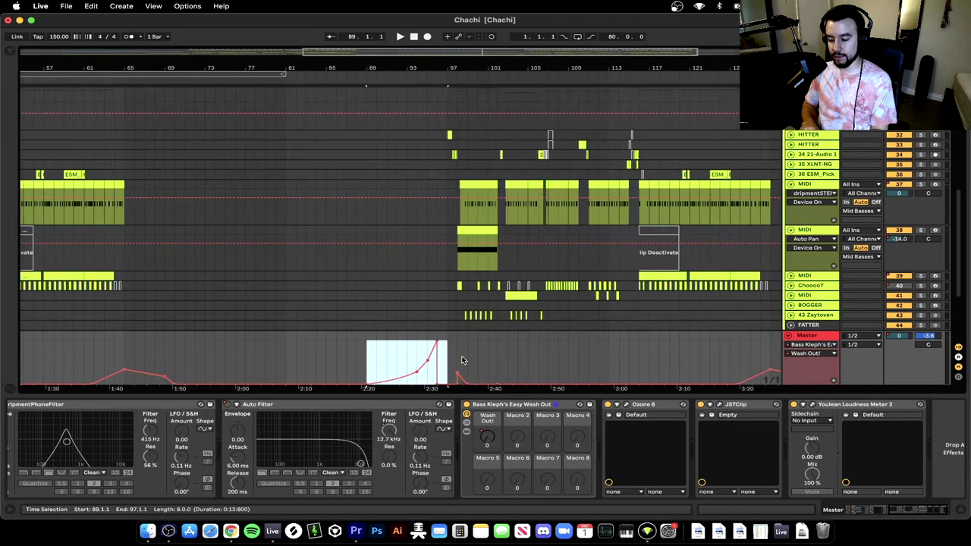
Play the second drop from bar 98, where the short Wash Out! automation burst begins
left_click(444, 357)
key("space")
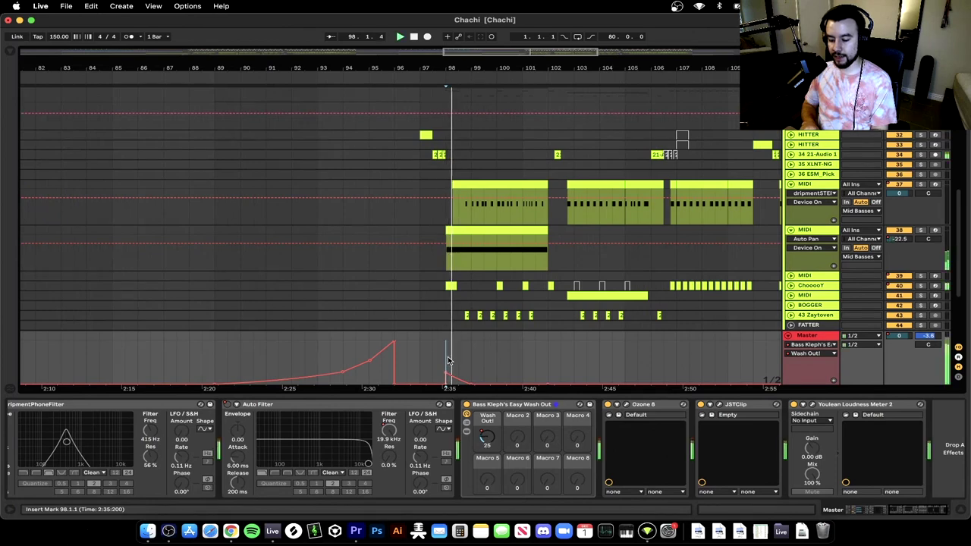
scroll(476, 362, "down", 3)
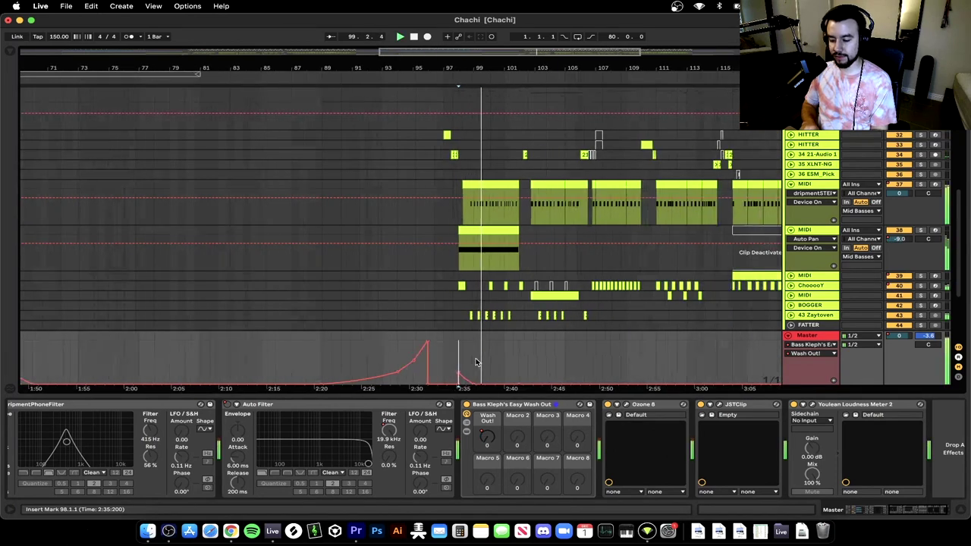
Play the transition into the second drop from bar 95, hiding the device chain to view the Wash Out! automation with the surrounding tracks
left_click(417, 327)
key("space")
key("space")
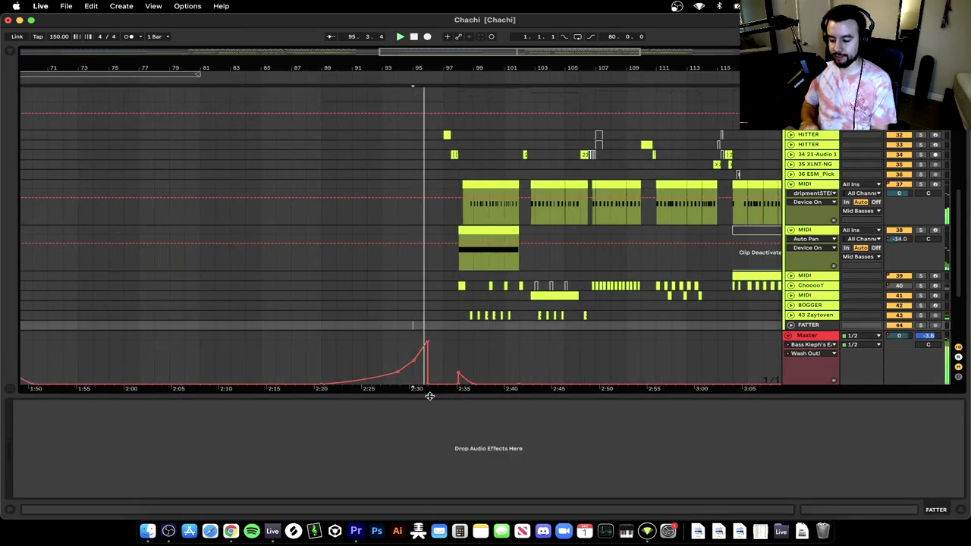
left_click_drag(429, 394, 433, 456)
scroll(466, 419, "up", 4)
scroll(466, 423, "up", 1)
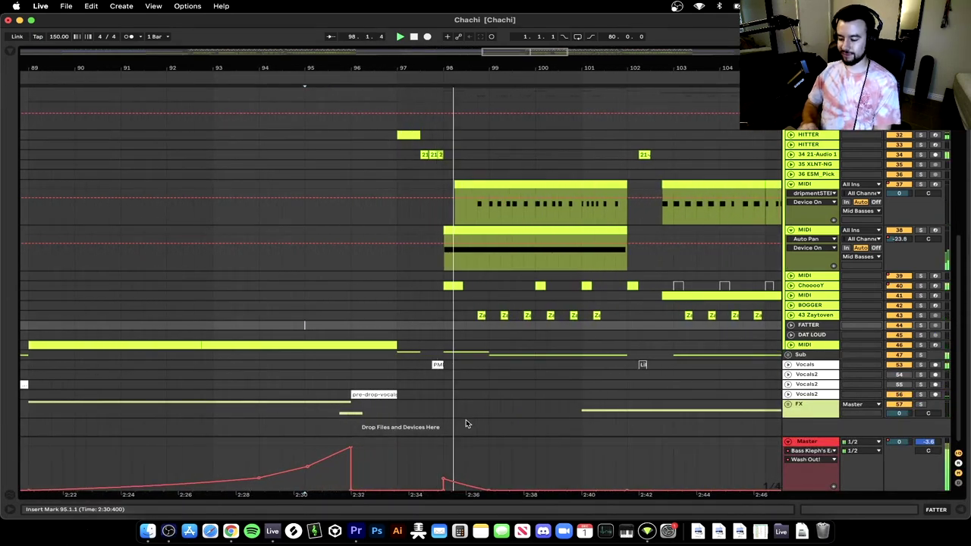
scroll(466, 424, "right", 1)
scroll(503, 426, "right", 2)
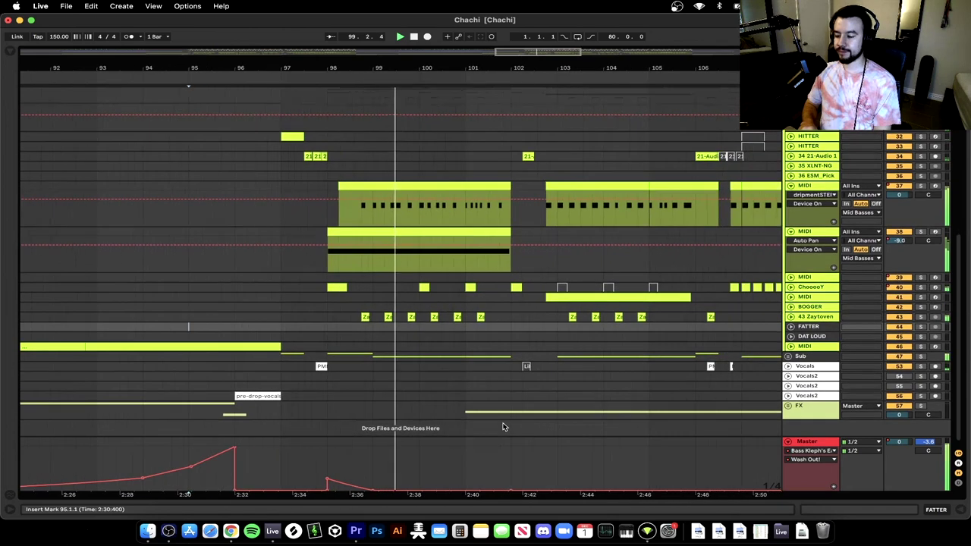
scroll(503, 426, "down", 2)
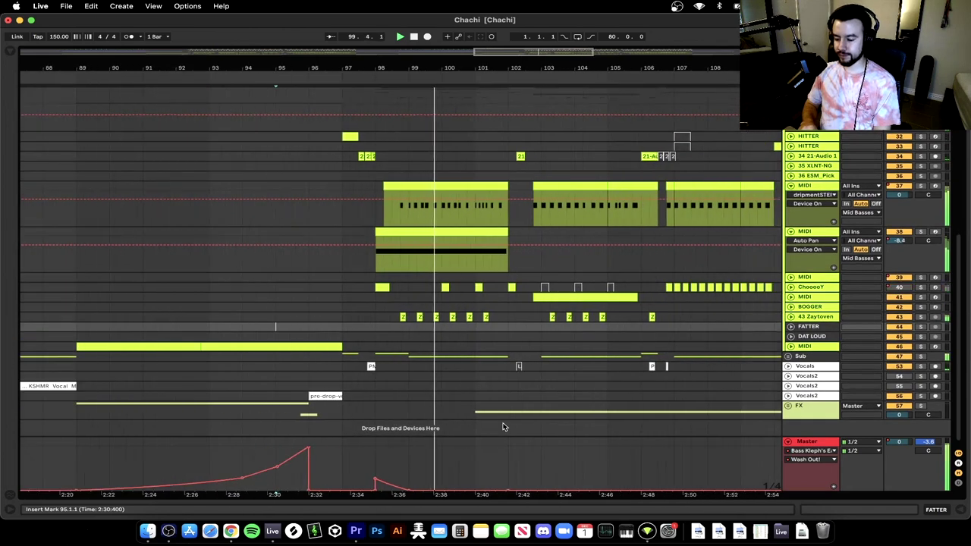
double_click(810, 442)
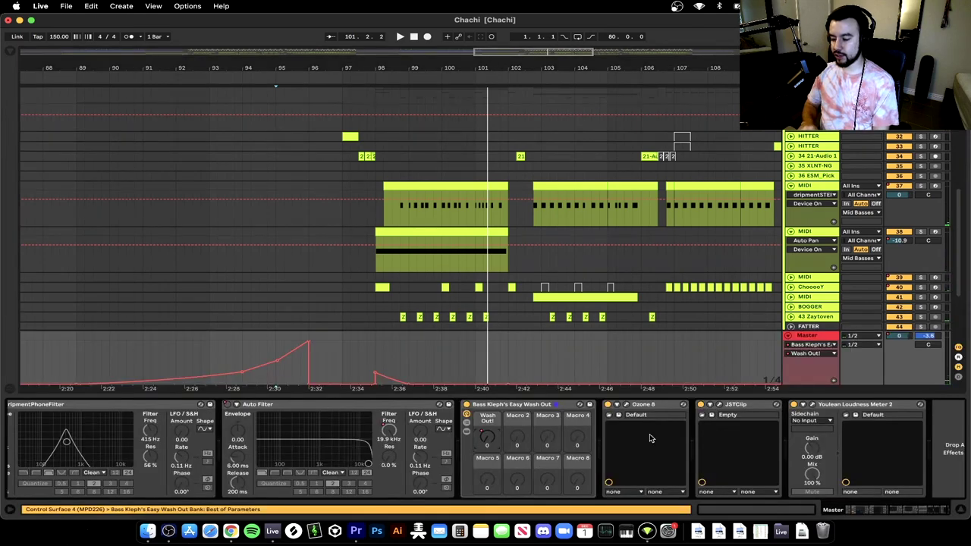
scroll(649, 437, "right", 1)
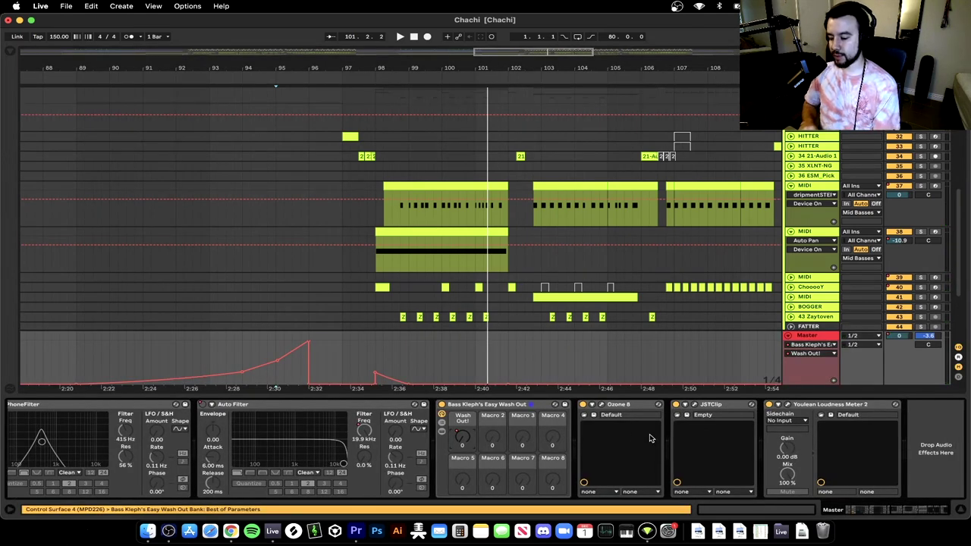
left_click(603, 406)
left_click(191, 92)
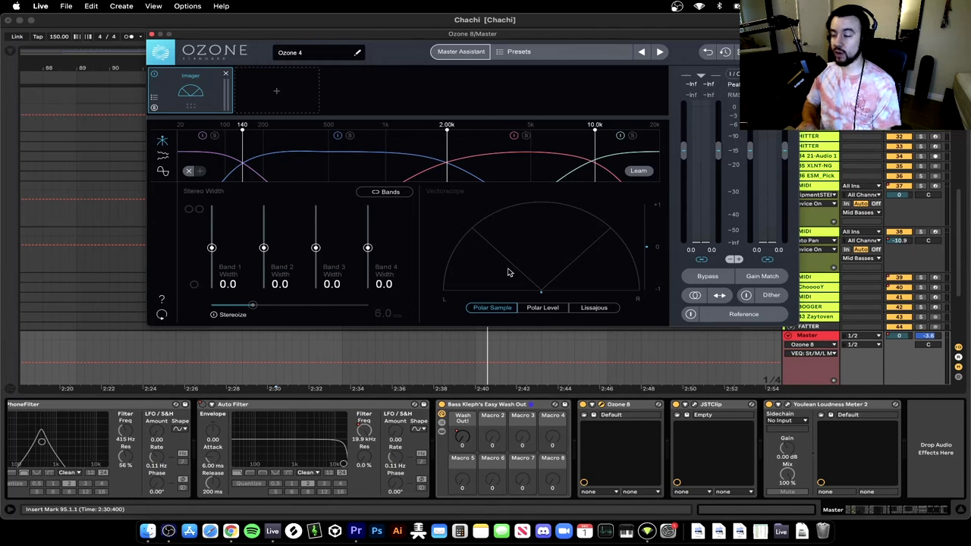
Play the build-up and second drop while checking the stereo image in the Imager's vectorscope
key("space")
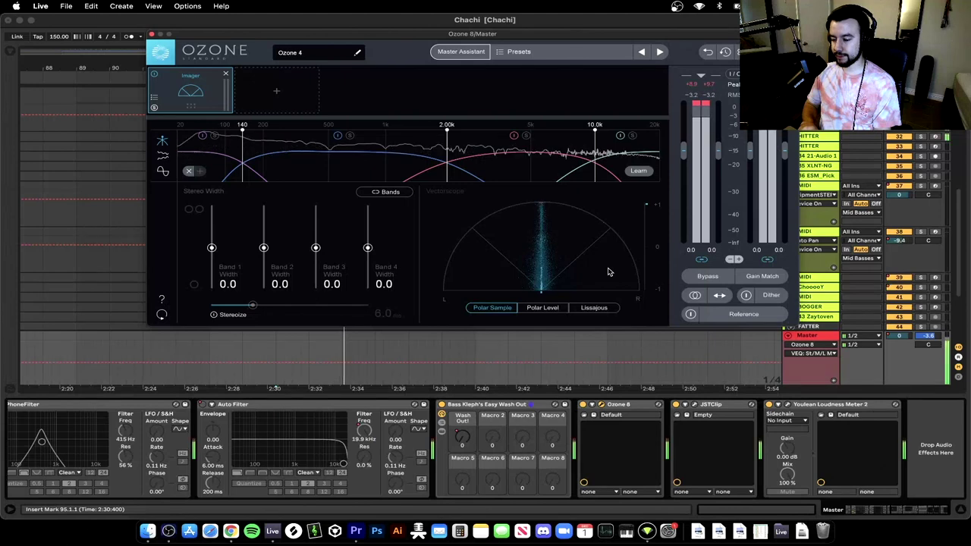
key("space")
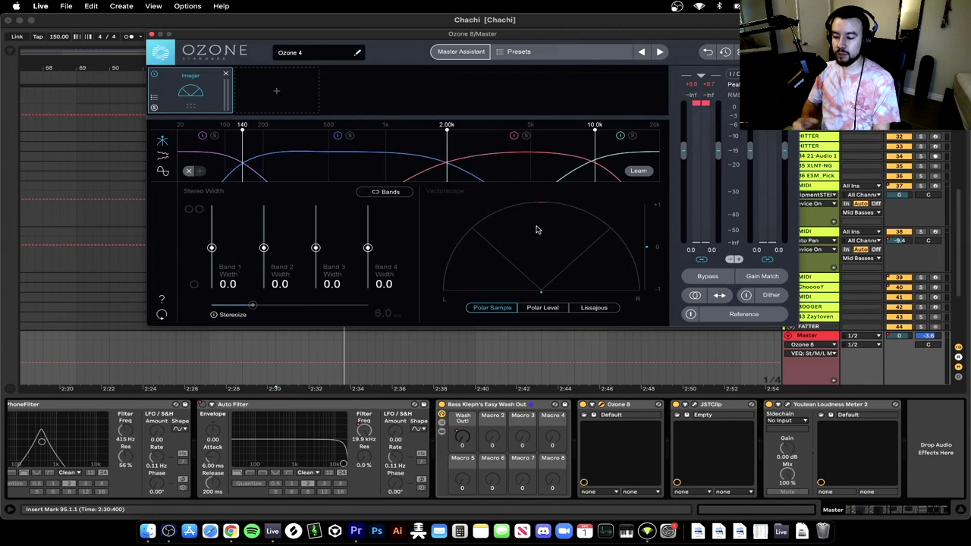
key("space")
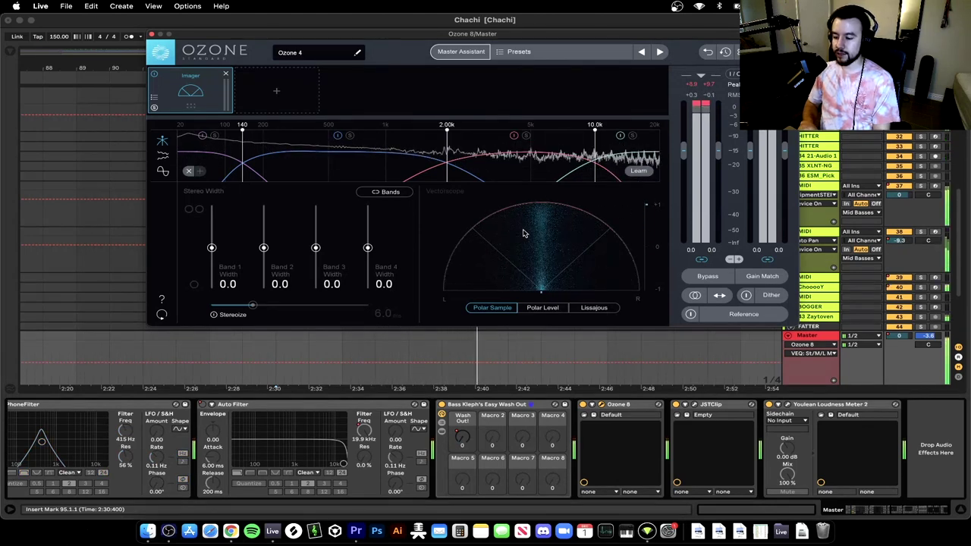
Open JSTClip on the Master and play the drop from bar 102, measuring its loudness in Youlean Loudness Meter 2
left_click(694, 405)
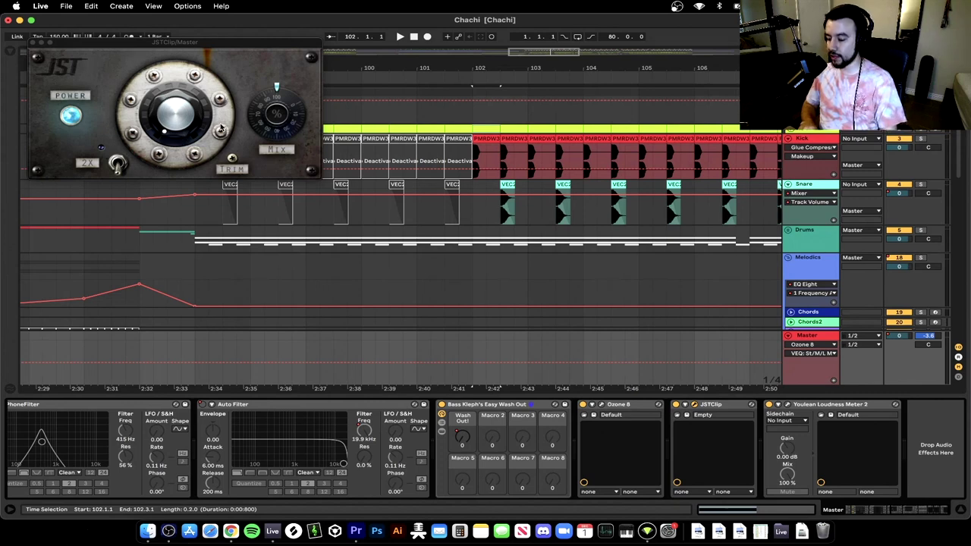
key("space")
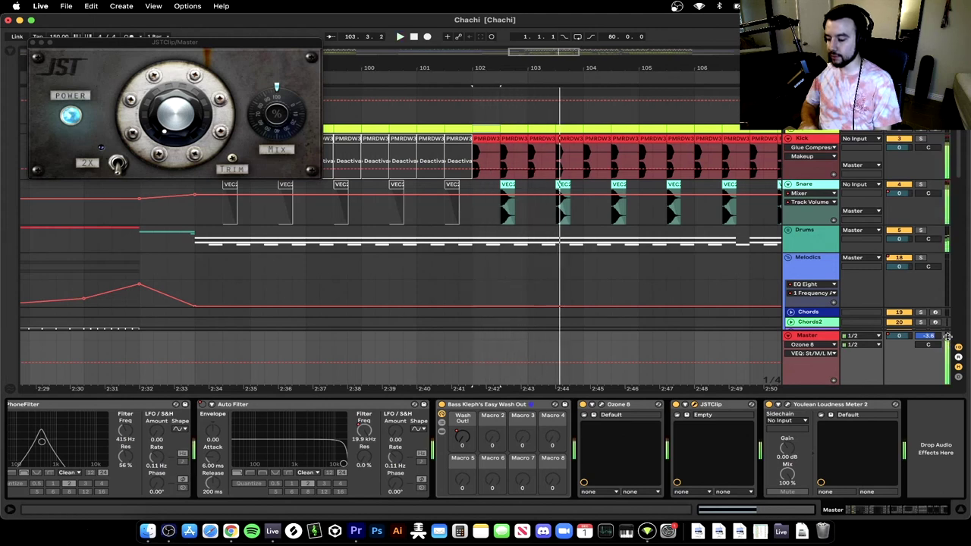
left_click(787, 406)
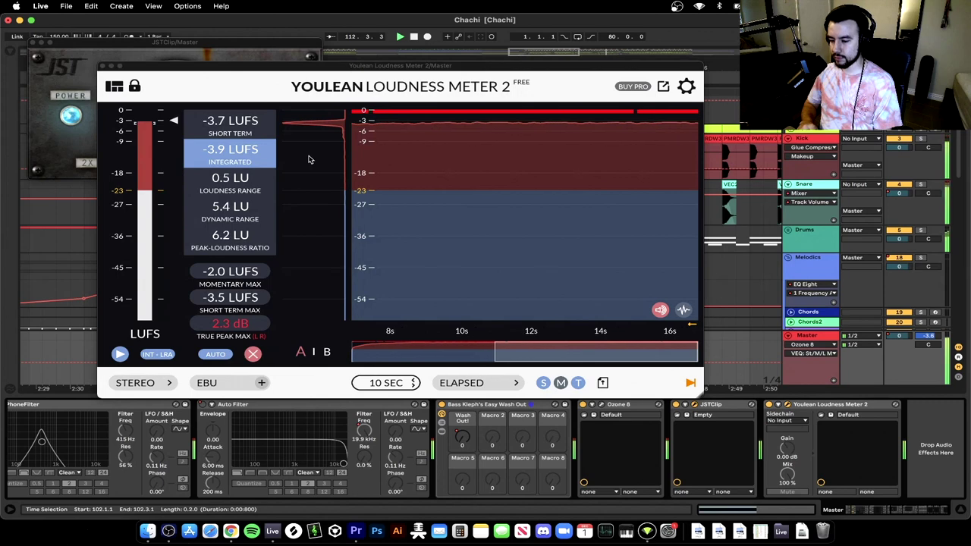
left_click(104, 67)
scroll(457, 234, "down", 3)
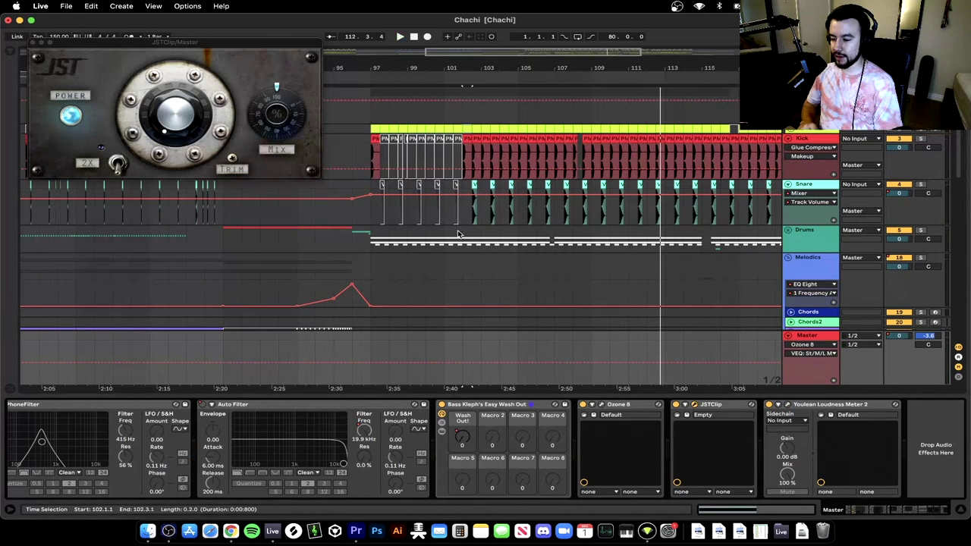
scroll(458, 234, "down", 2)
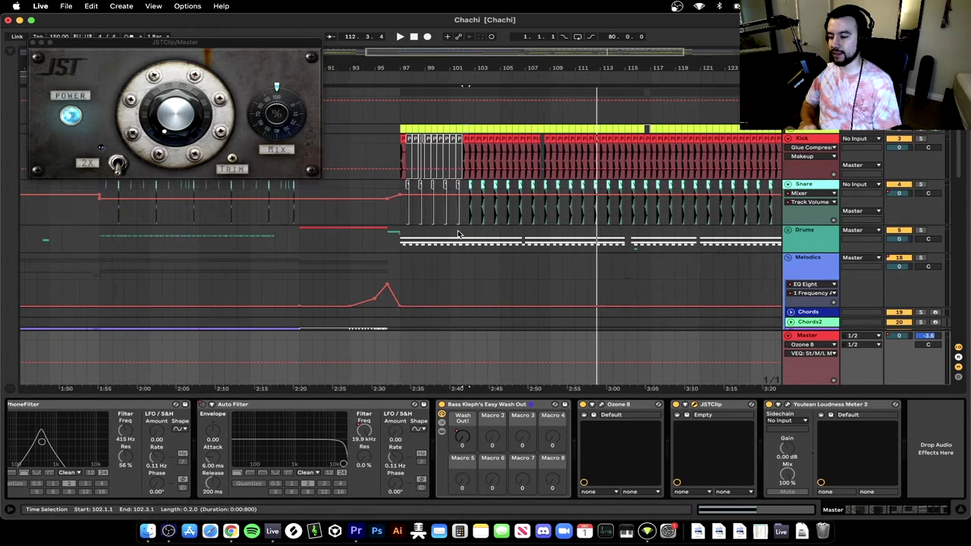
left_click(495, 274)
scroll(495, 274, "down", 3)
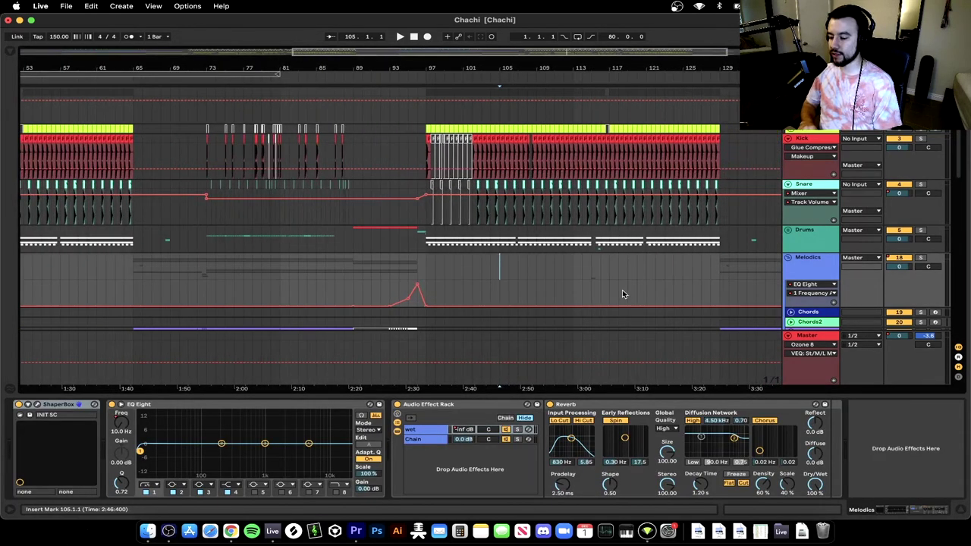
left_click(808, 336)
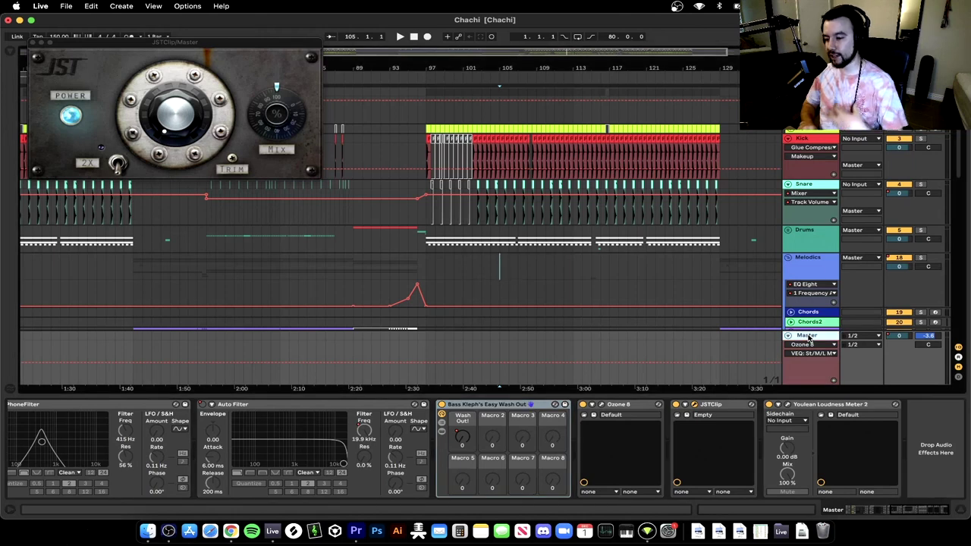
Fold the Master's devices, leaving only the "more high end" multiband dynamics and JSTClip expanded
left_click(720, 406)
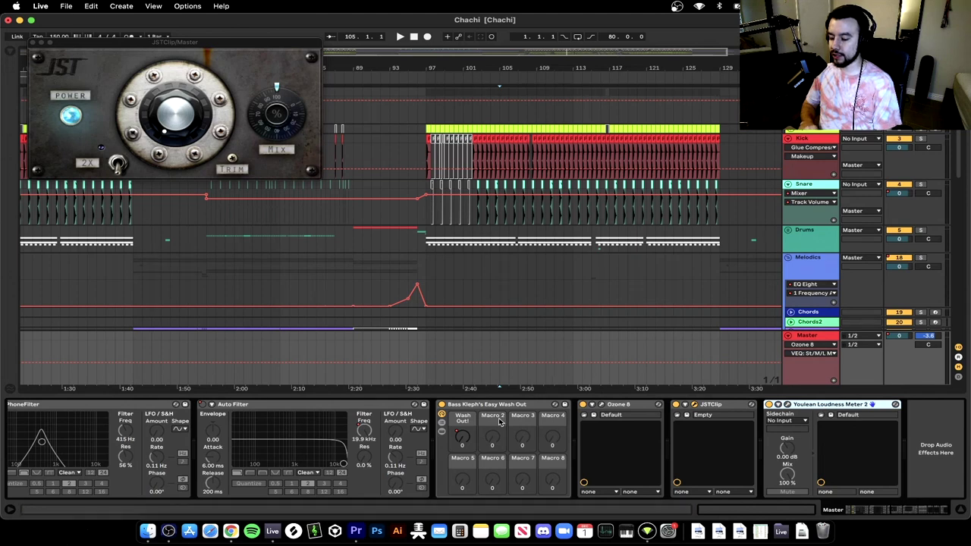
scroll(501, 422, "left", 5)
scroll(512, 433, "left", 5)
left_click(667, 412)
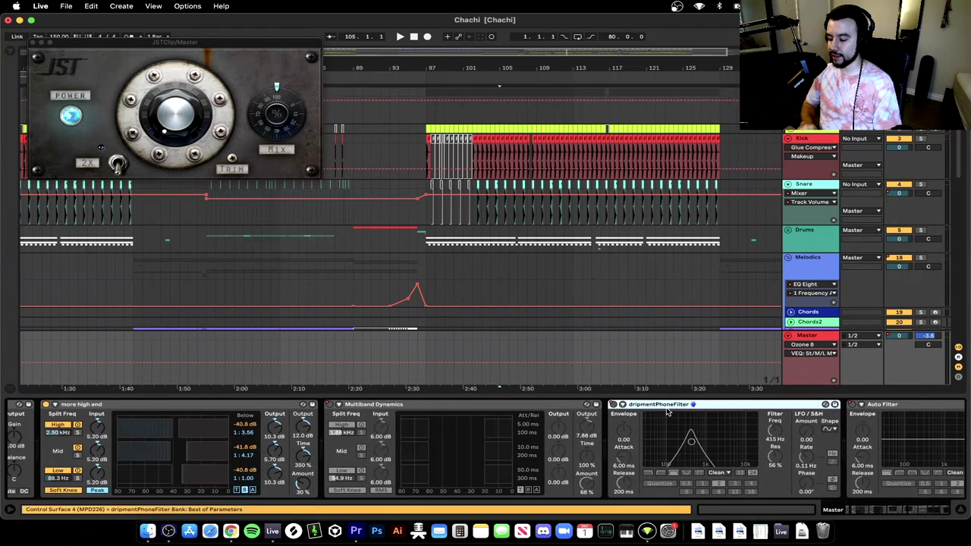
double_click(665, 406)
double_click(449, 406)
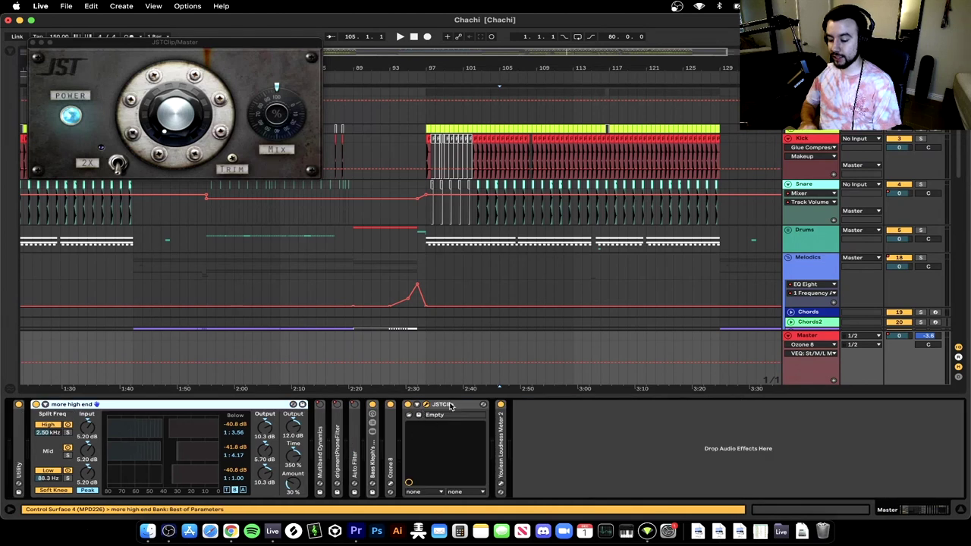
Highlight JSTClip and "more high end" in turn to point out the Master's main loudness devices
left_click(433, 405)
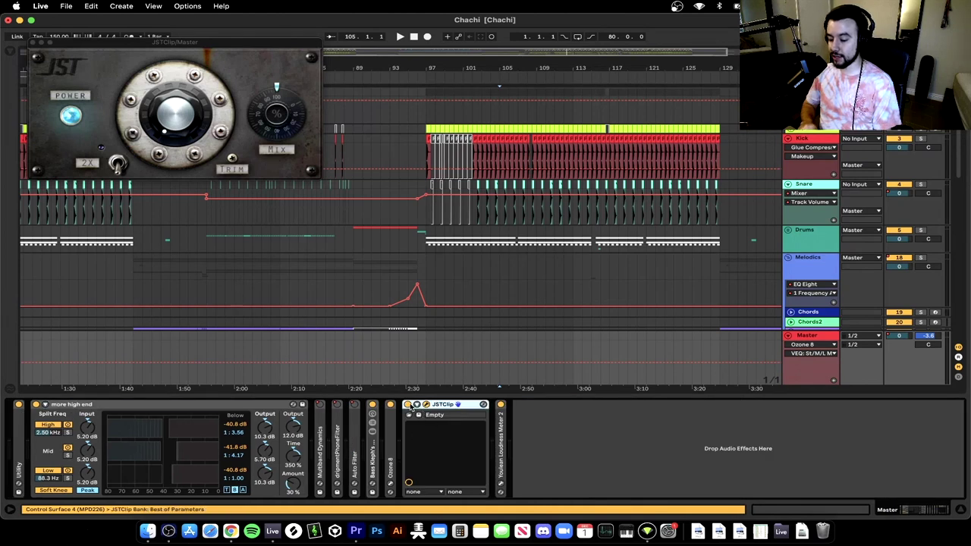
left_click(227, 406)
left_click(443, 406)
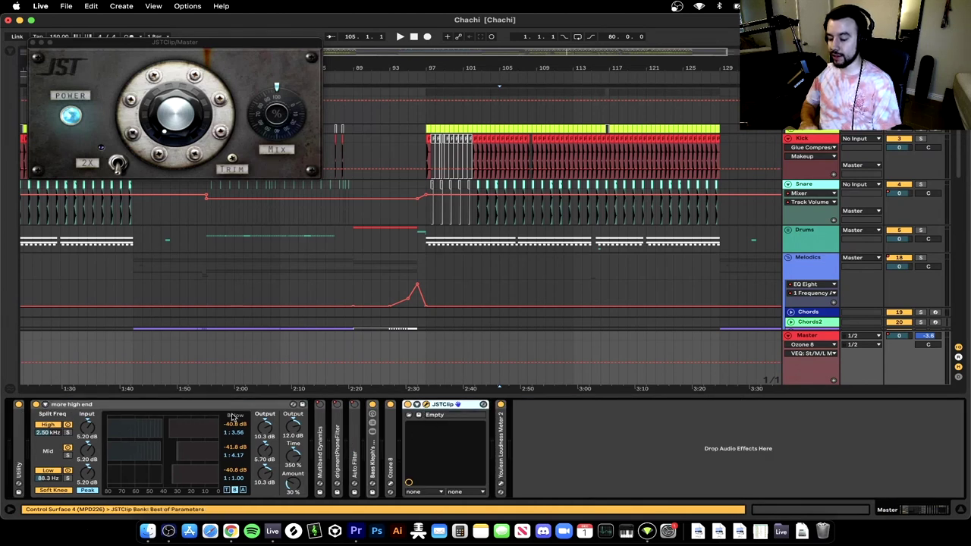
left_click(531, 461)
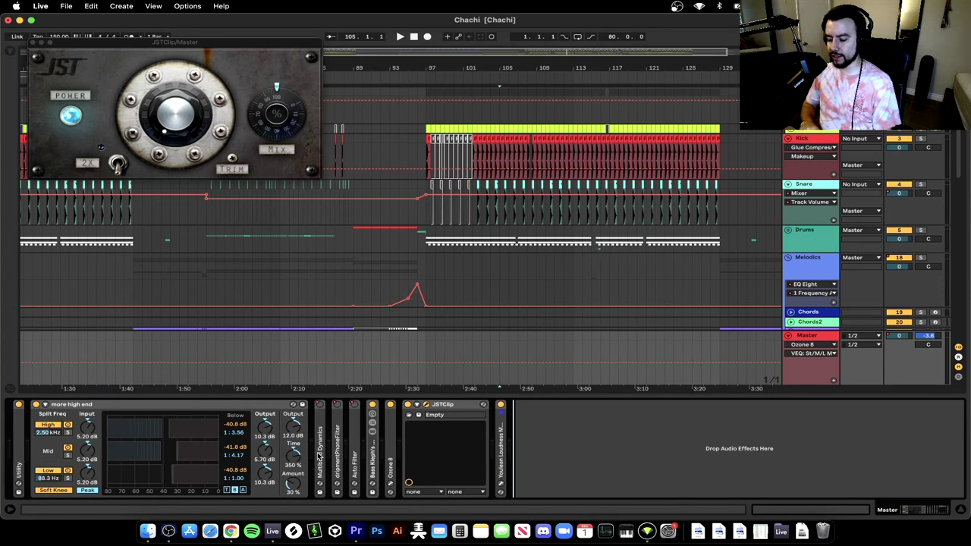
left_click(443, 407)
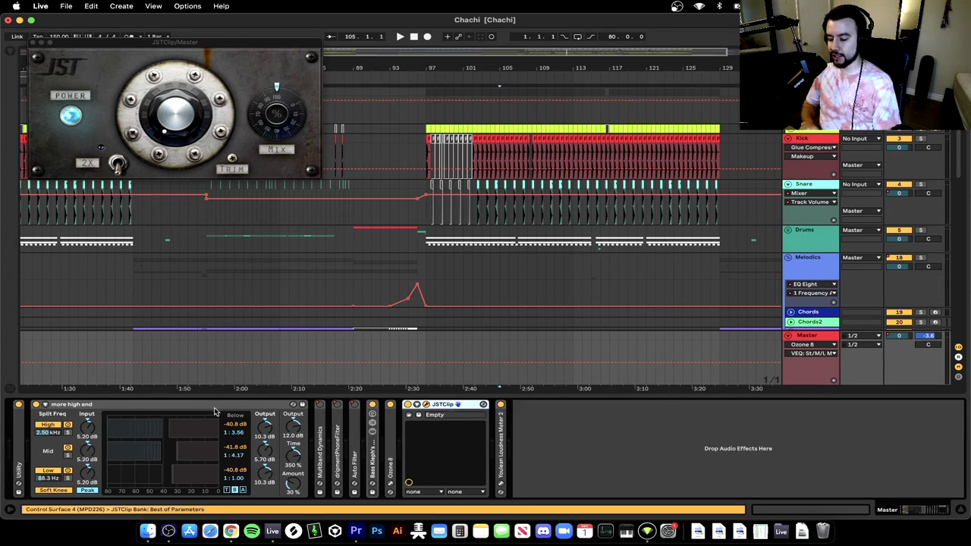
left_click(190, 405)
Hide the device chain and close the JSTClip window to free the view of the arrangement
key("super+alt+l")
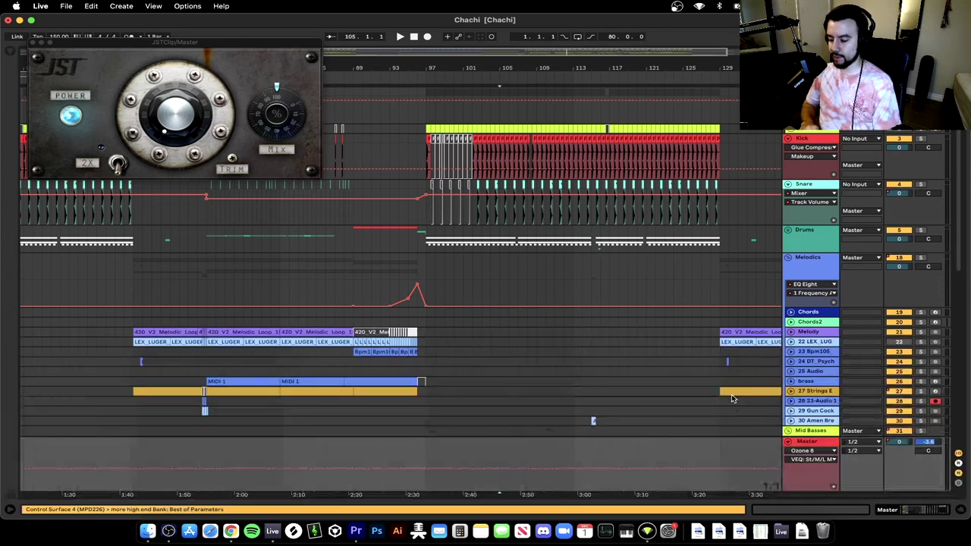
scroll(635, 377, "down", 5)
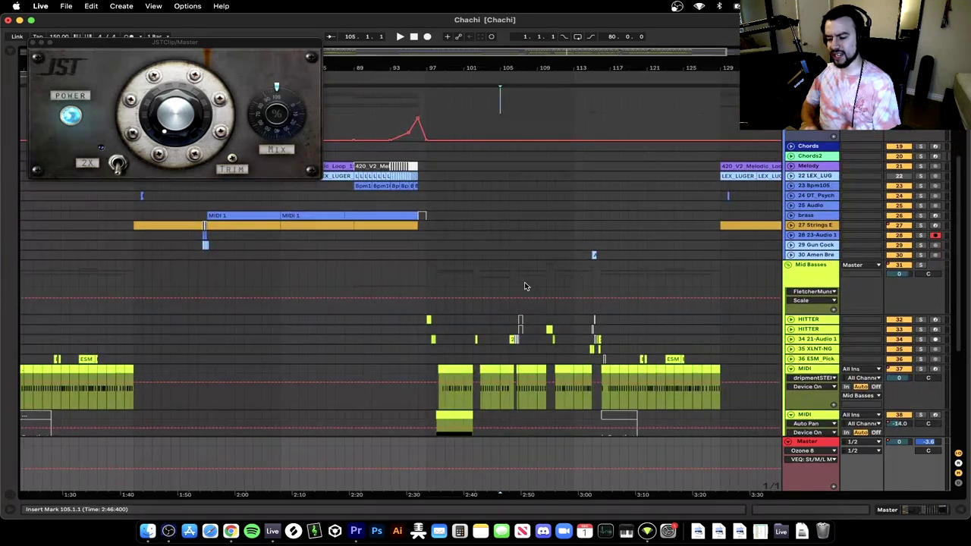
left_click(32, 42)
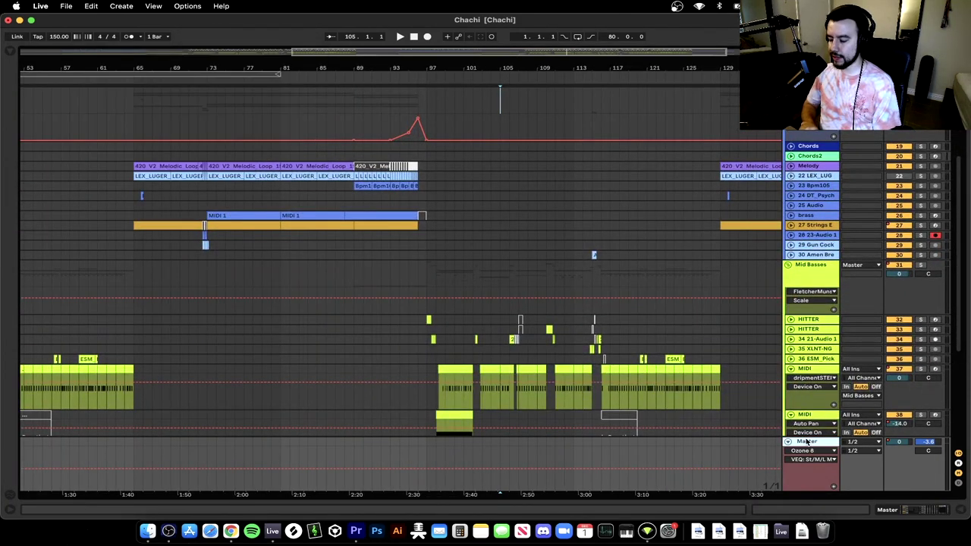
key("super+alt+l")
key("super+alt+l")
Play the second drop's opening from bar 96, examining the deactivated Kick and Snare clips between bars 97 and 102
scroll(444, 331, "up", 5)
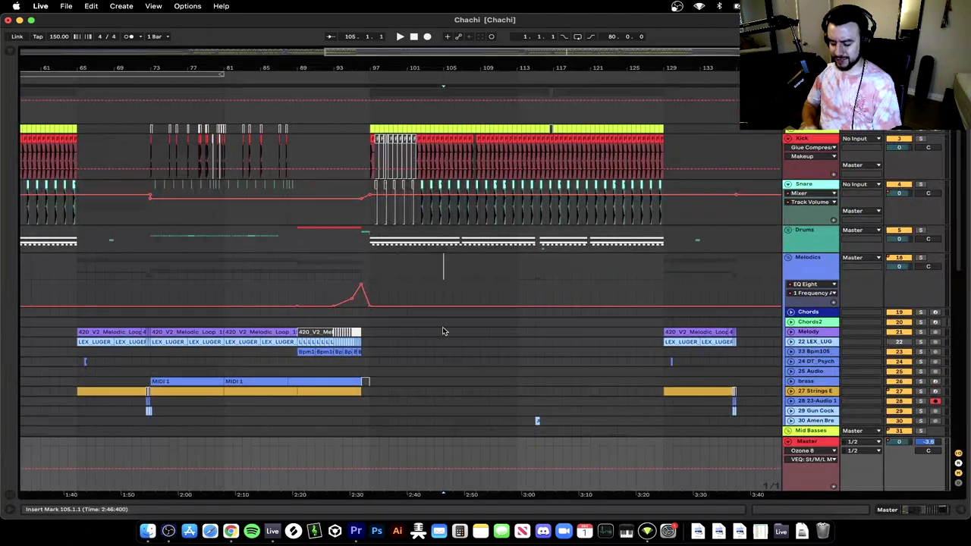
scroll(395, 306, "up", 5)
scroll(338, 265, "down", 2)
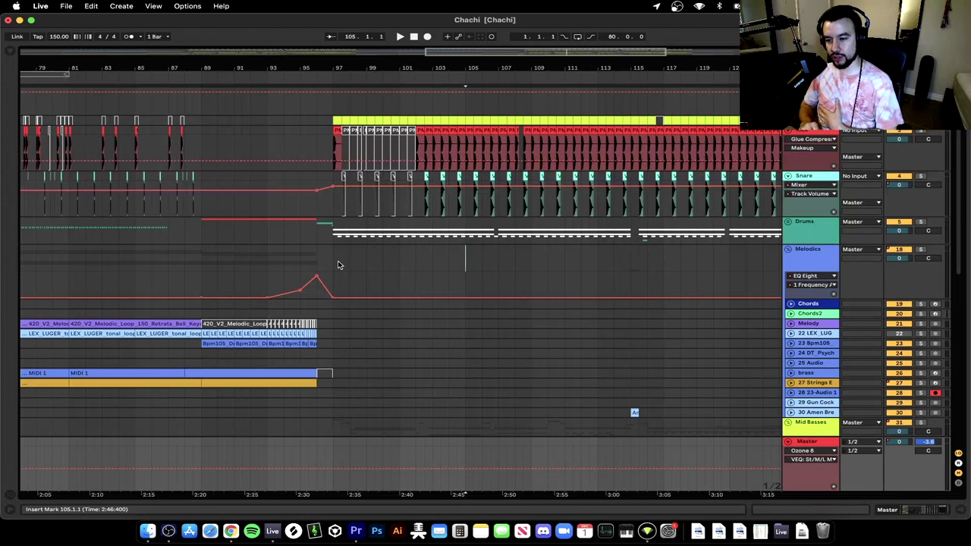
scroll(362, 197, "up", 4)
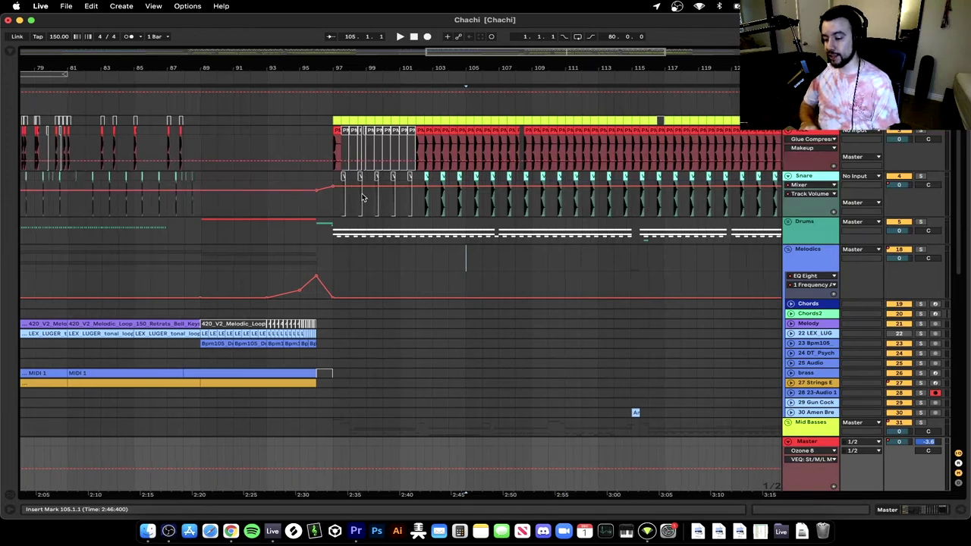
scroll(362, 198, "up", 2)
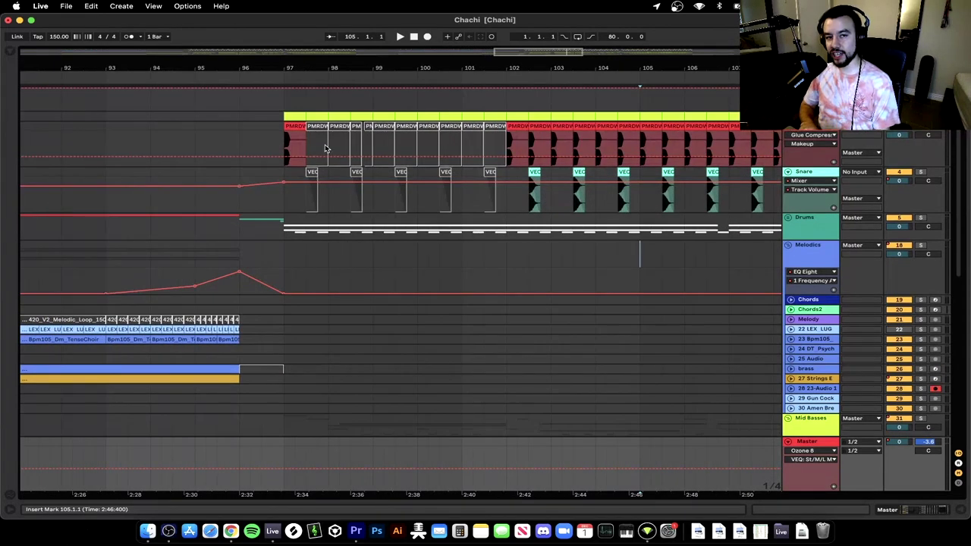
scroll(321, 154, "up", 1)
left_click(278, 158)
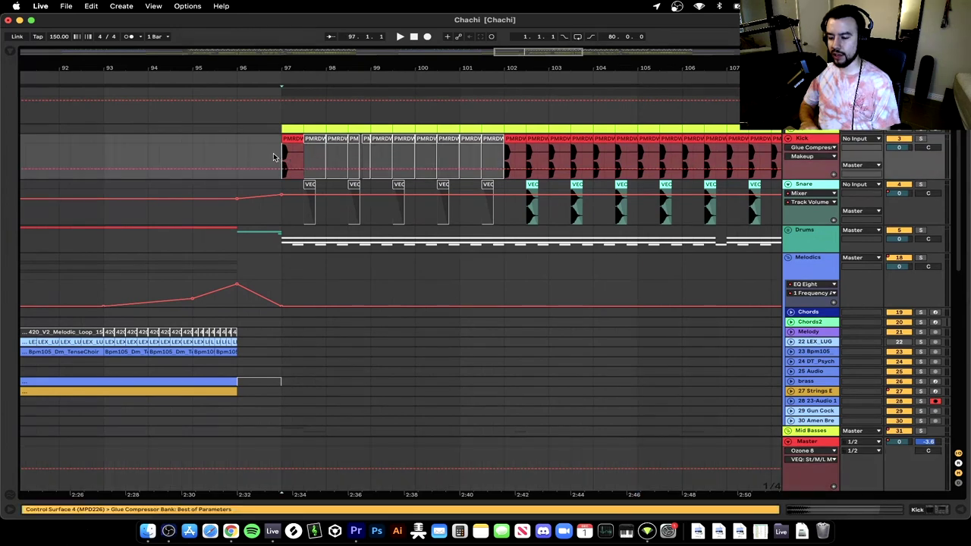
left_click(246, 157)
key("space")
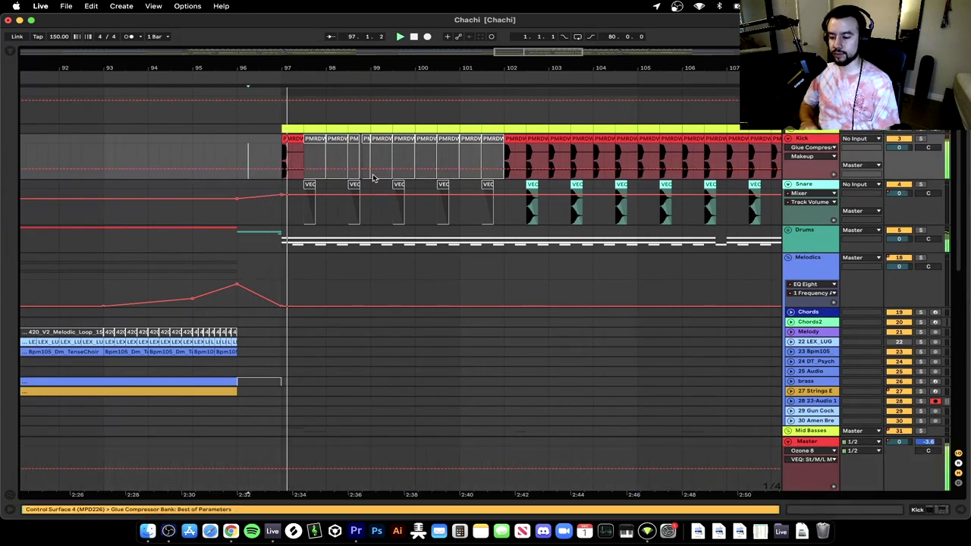
scroll(373, 177, "up", 2)
scroll(490, 227, "up", 1)
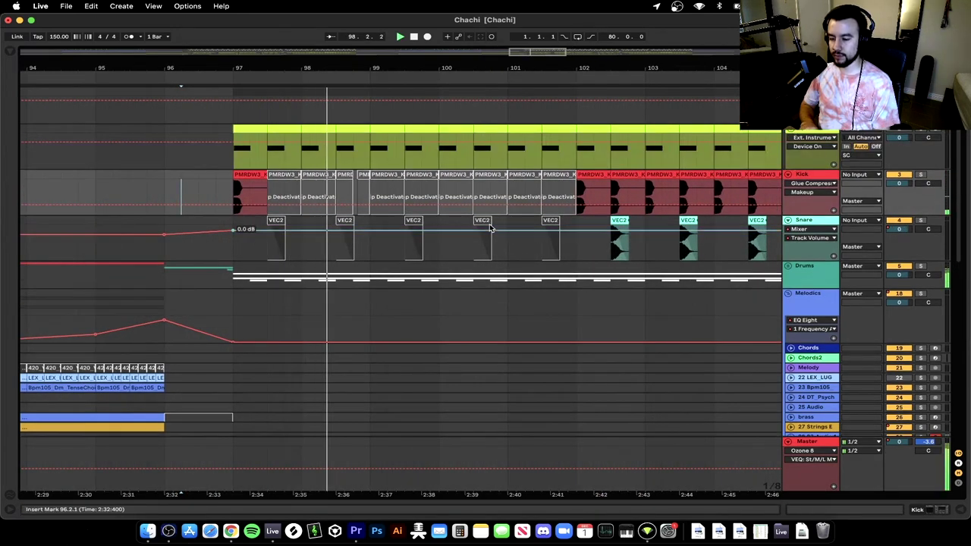
scroll(490, 227, "right", 2)
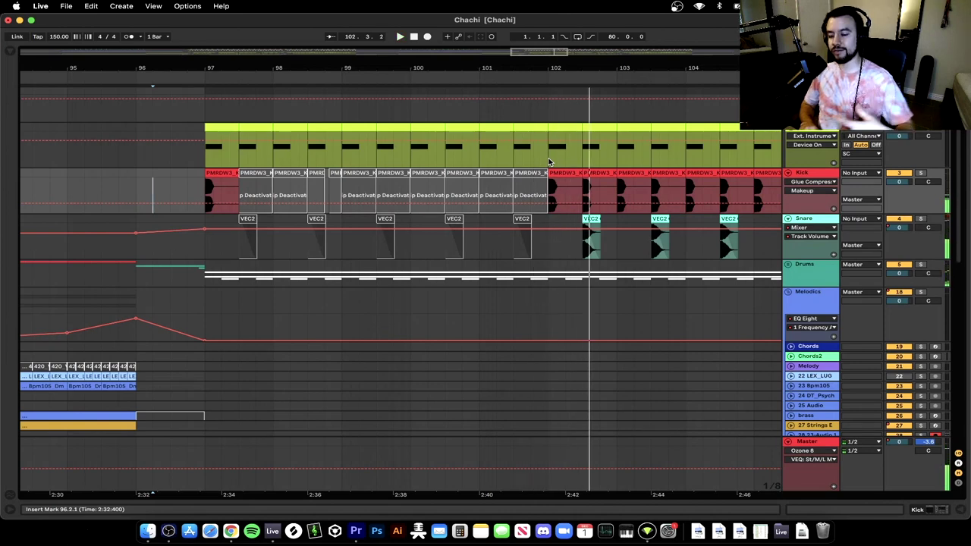
Deactivate the sidechain trigger clips from 97.3 to bar 102 and play the second drop from bar 97
left_click_drag(549, 158, 241, 148)
key("Delete")
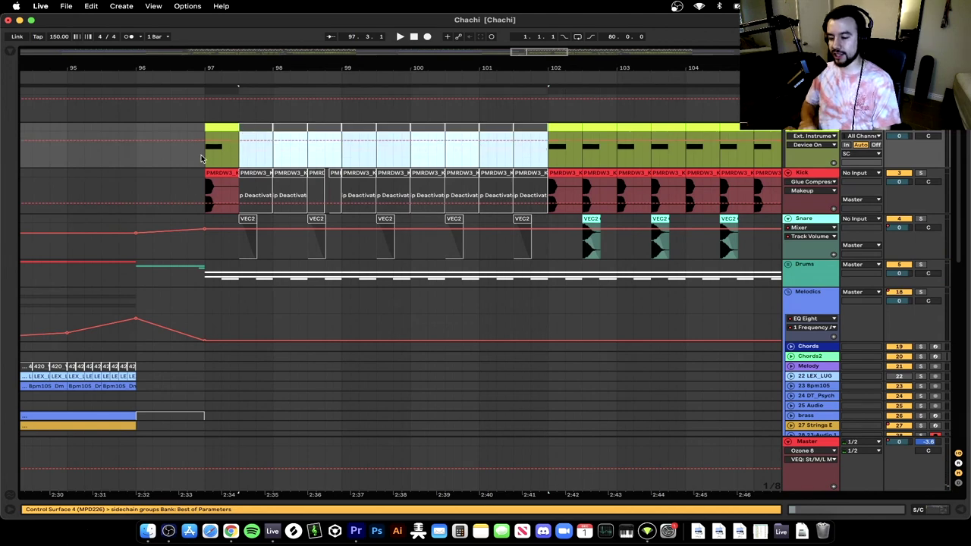
left_click(201, 157)
key("space")
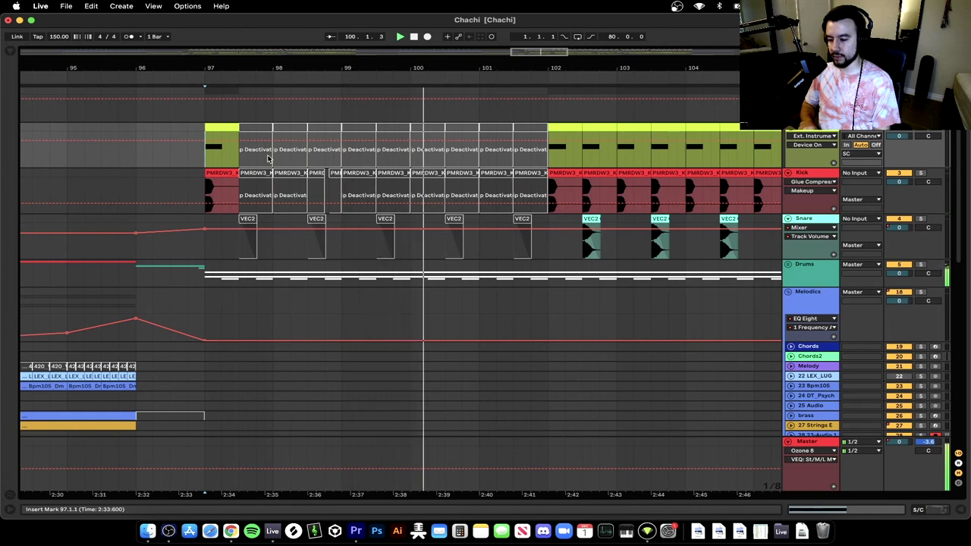
Reactivate the sidechain trigger clips from 97.3 to bar 102 and play that section for comparison
left_click_drag(548, 152, 243, 147)
key("space")
key("0")
key("space")
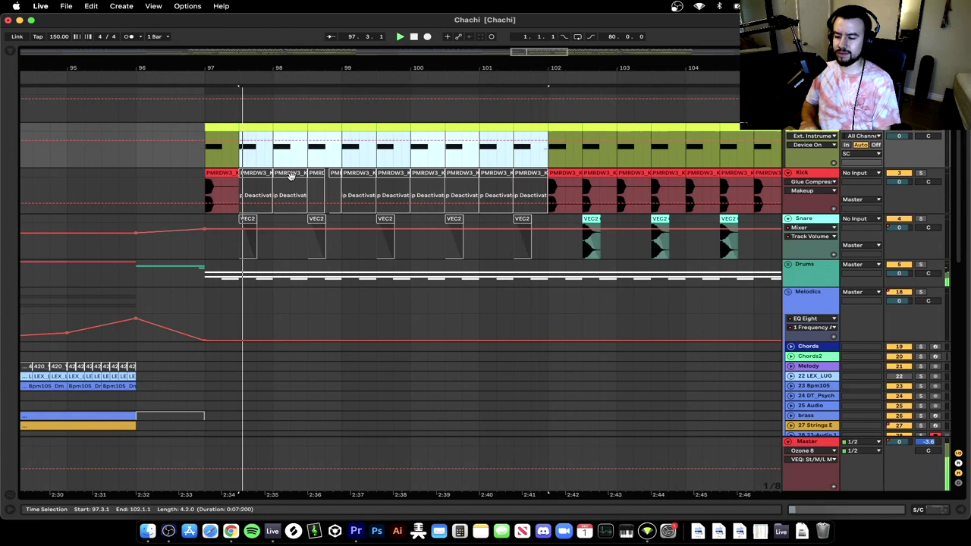
left_click(352, 152)
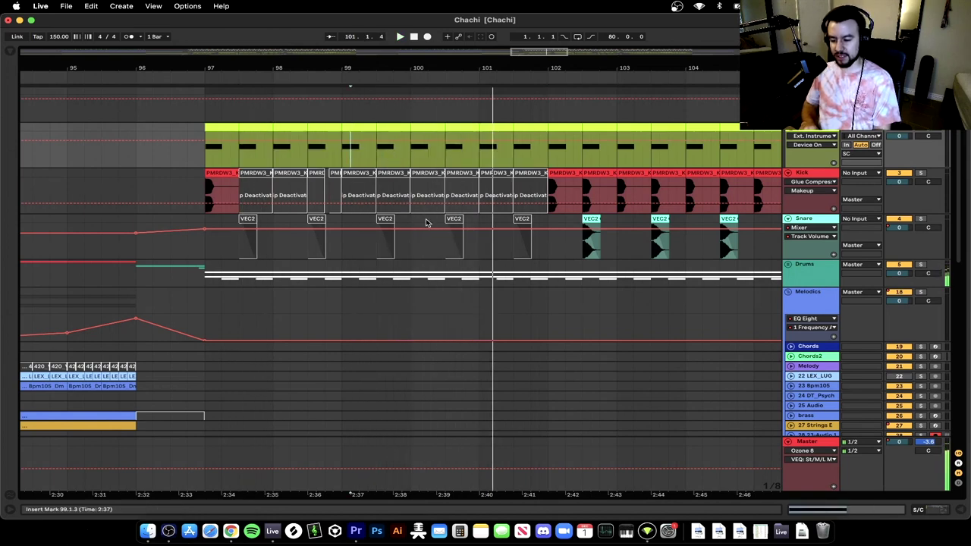
Examine the second drop's mid bass, sub, vocal and FX tracks, ending back at the drum and melodic tracks
scroll(426, 222, "down", 3)
scroll(426, 222, "down", 2)
scroll(375, 233, "down", 3)
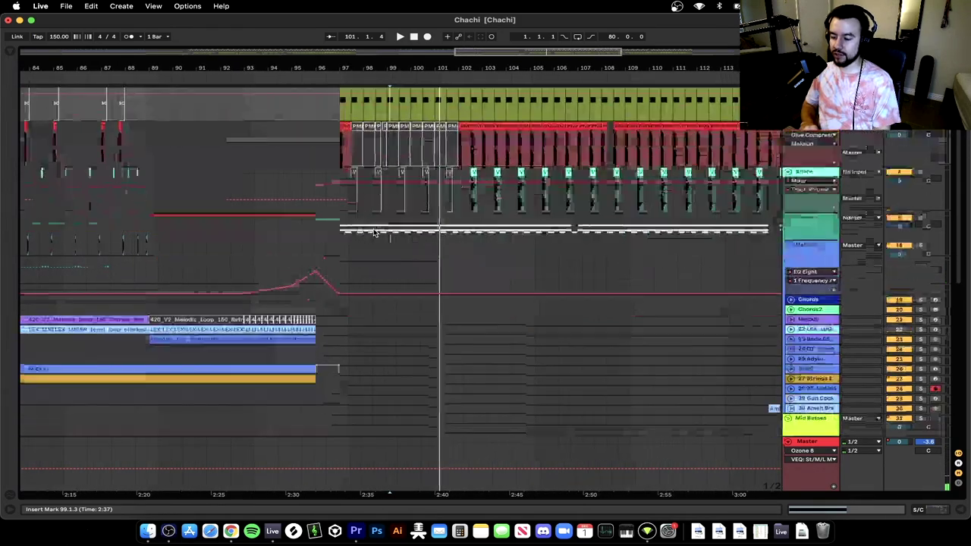
scroll(375, 232, "up", 3)
scroll(374, 232, "down", 10)
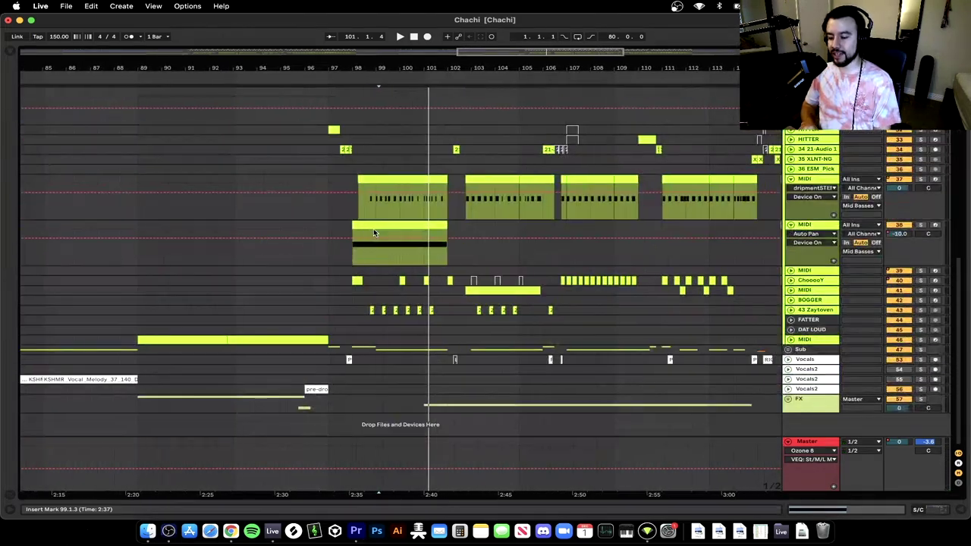
scroll(372, 233, "down", 2)
scroll(373, 233, "down", 1)
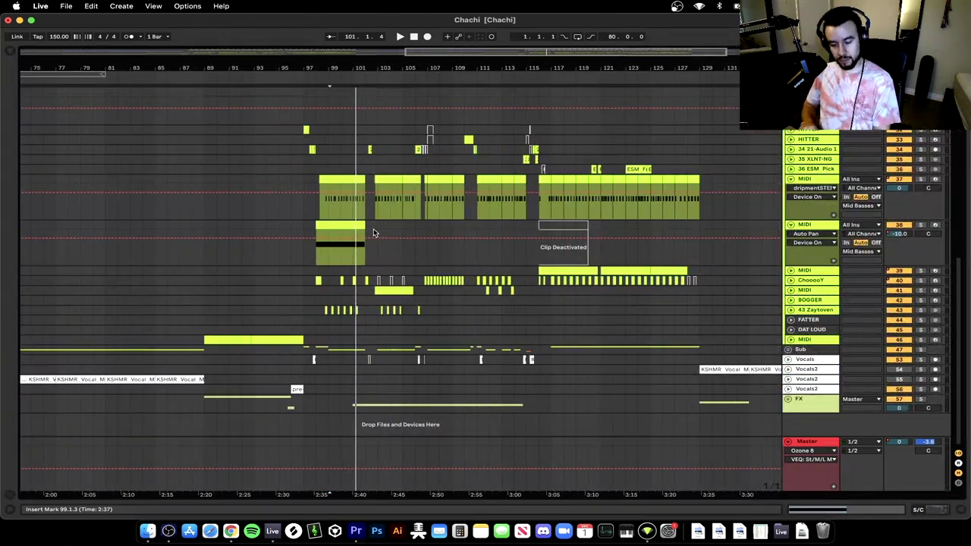
scroll(372, 232, "down", 2)
scroll(619, 309, "up", 10)
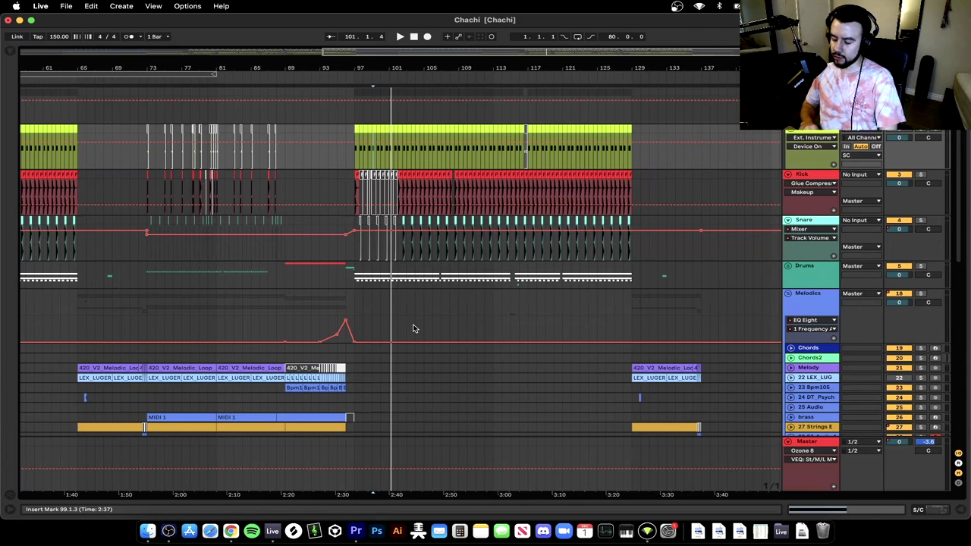
Inspect the device chains of the Kick and MIDI track 37, and select the latter's clip starting at 98.2
double_click(806, 176)
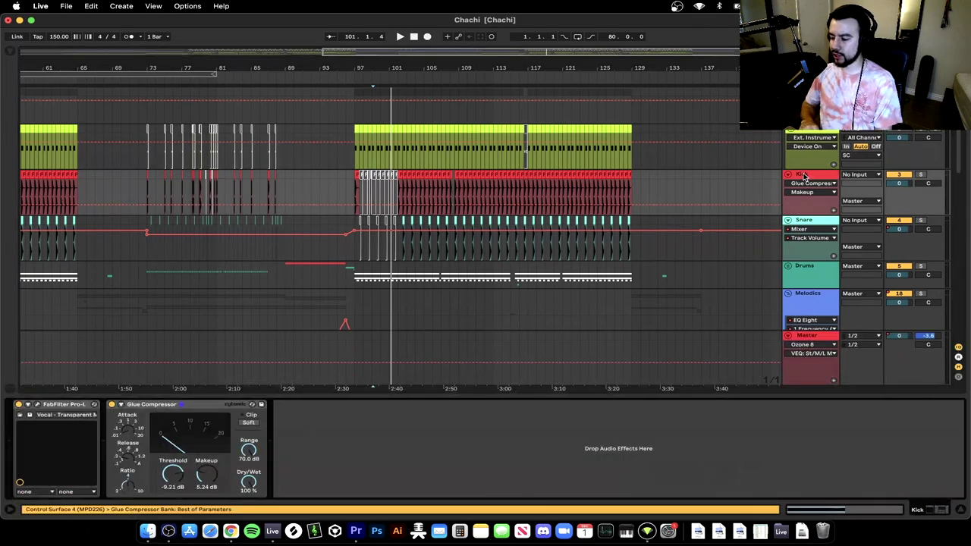
key("super+alt+l")
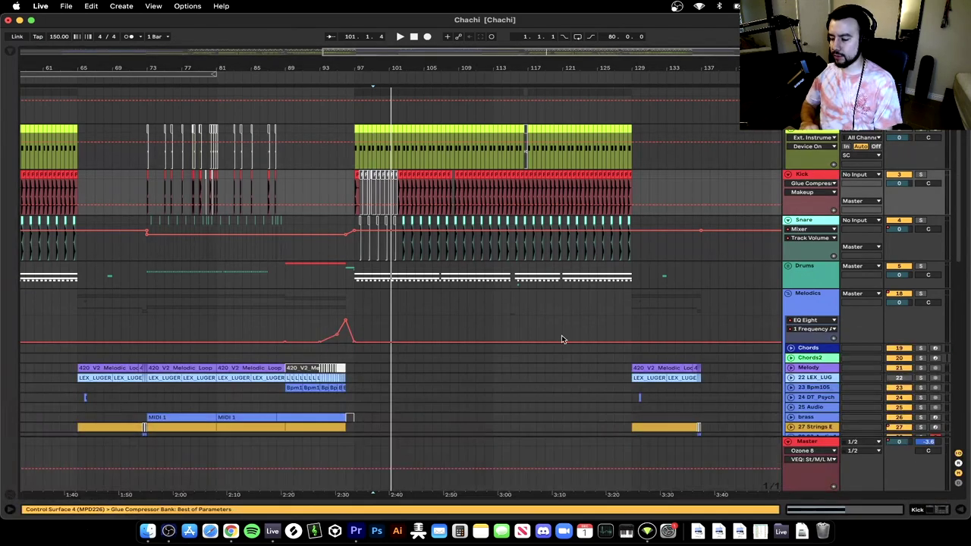
scroll(563, 337, "down", 10)
double_click(806, 181)
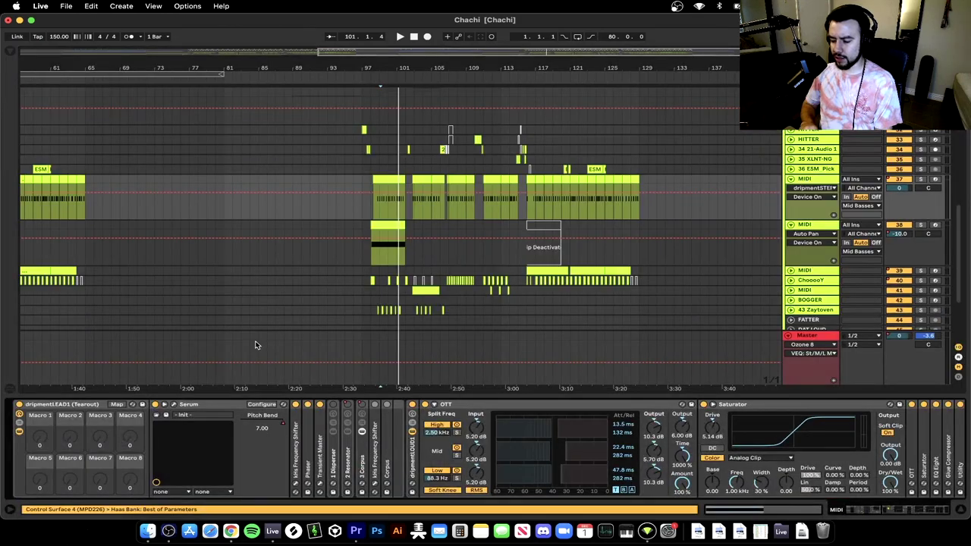
scroll(407, 217, "up", 5)
left_click(269, 190)
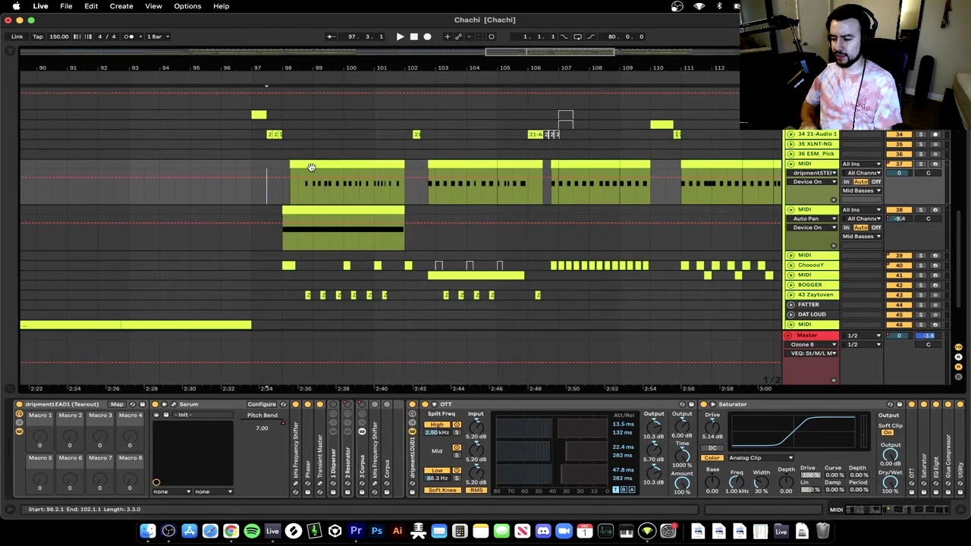
left_click(311, 167)
scroll(312, 167, "down", 5)
key("super+alt+l")
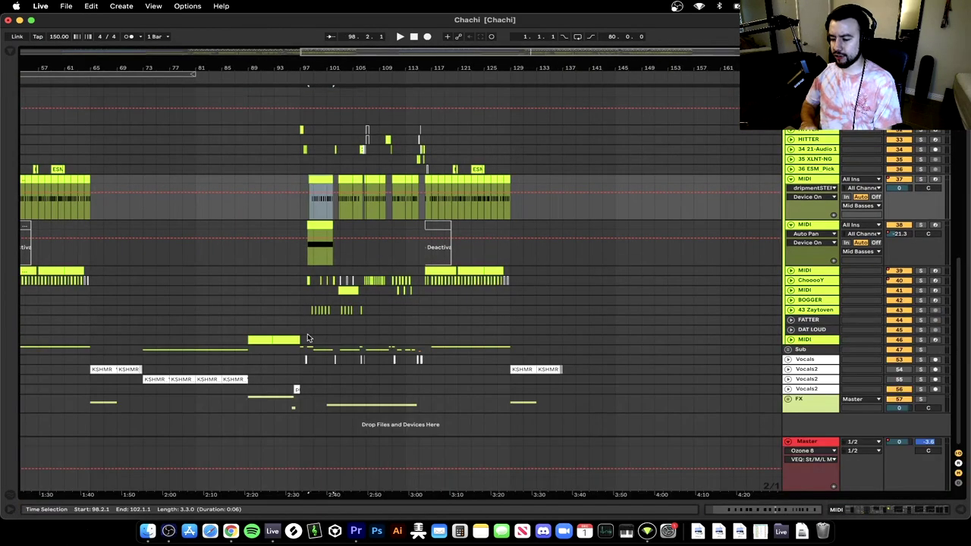
Place the insertion marker at bar 97 and at bar 65, reviewing the tracks around the second break
scroll(307, 326, "up", 10)
left_click(302, 116)
scroll(303, 116, "up", 4)
scroll(302, 116, "left", 4)
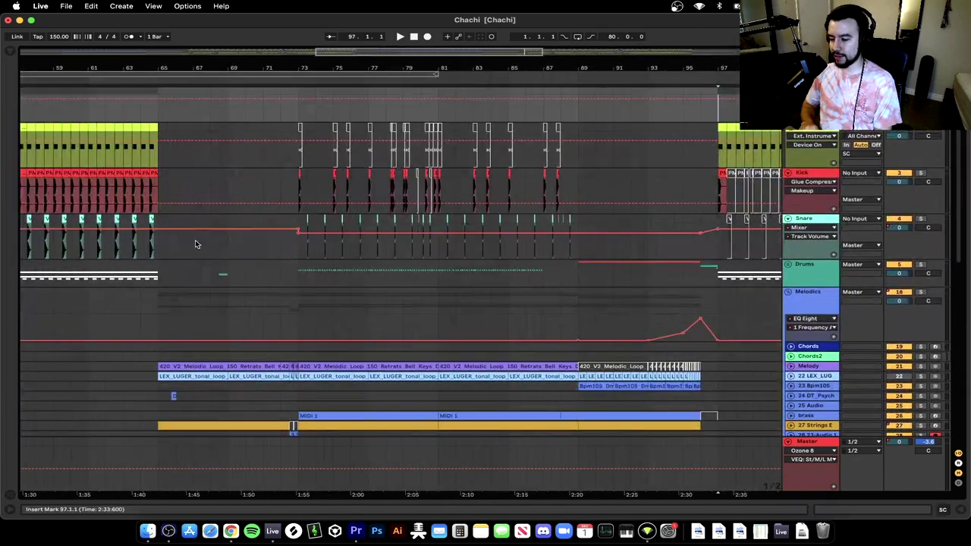
left_click(160, 192)
scroll(159, 193, "down", 5)
scroll(232, 245, "down", 5)
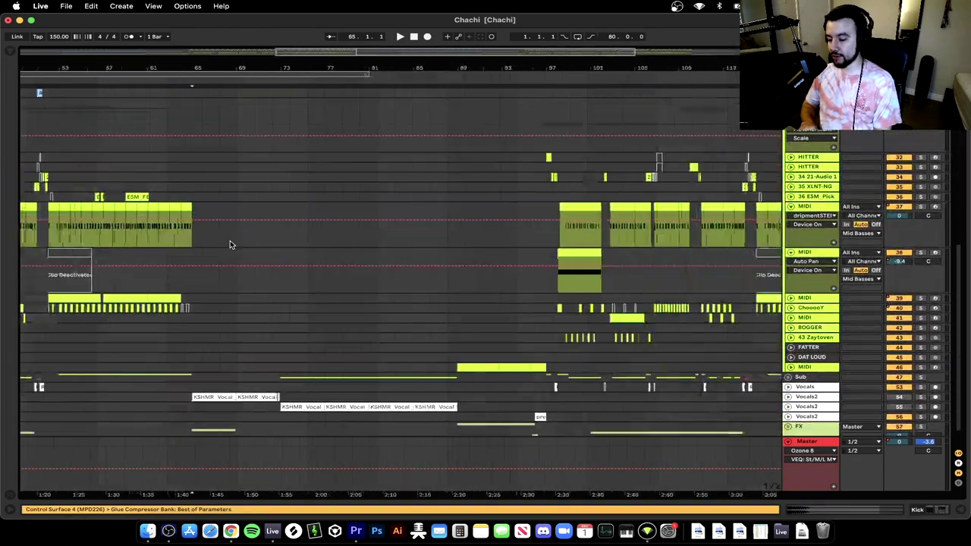
double_click(809, 444)
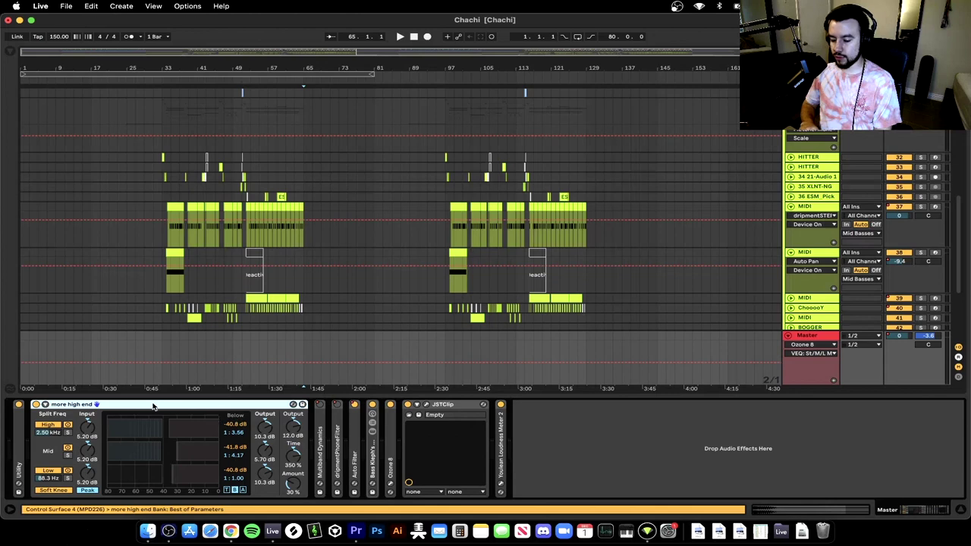
left_click(438, 406)
left_click(138, 407)
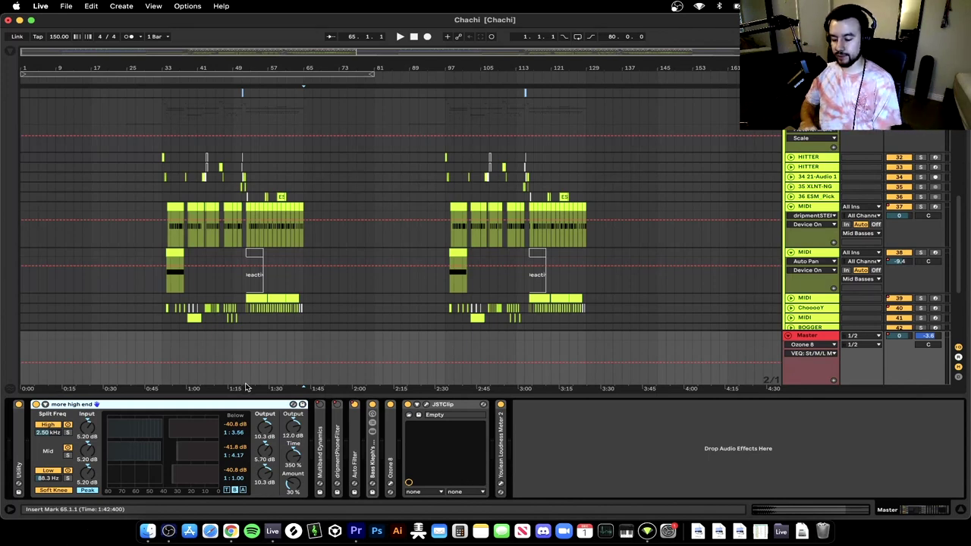
key("super+alt+l")
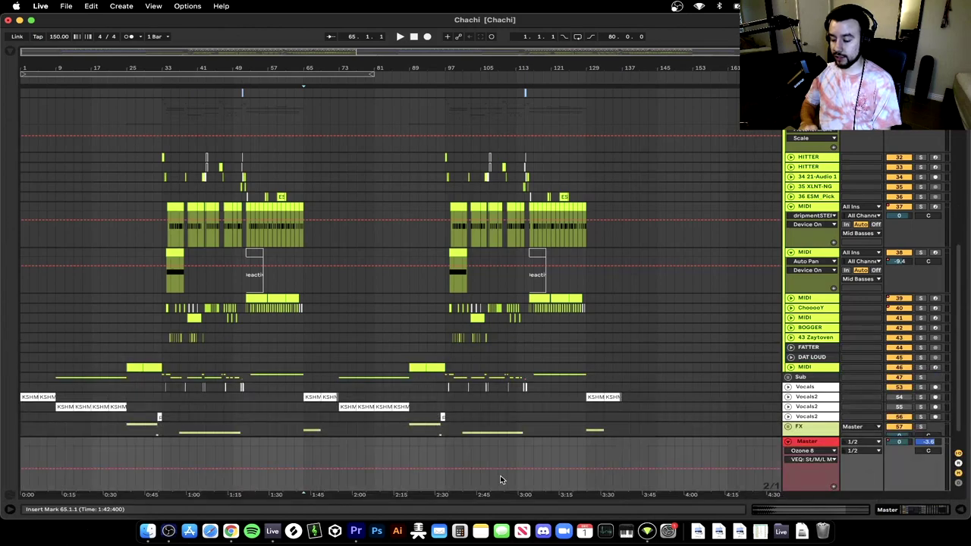
Fold the Master track to give the arrangement more room
left_click(789, 442)
scroll(372, 328, "up", 3)
scroll(372, 328, "down", 2)
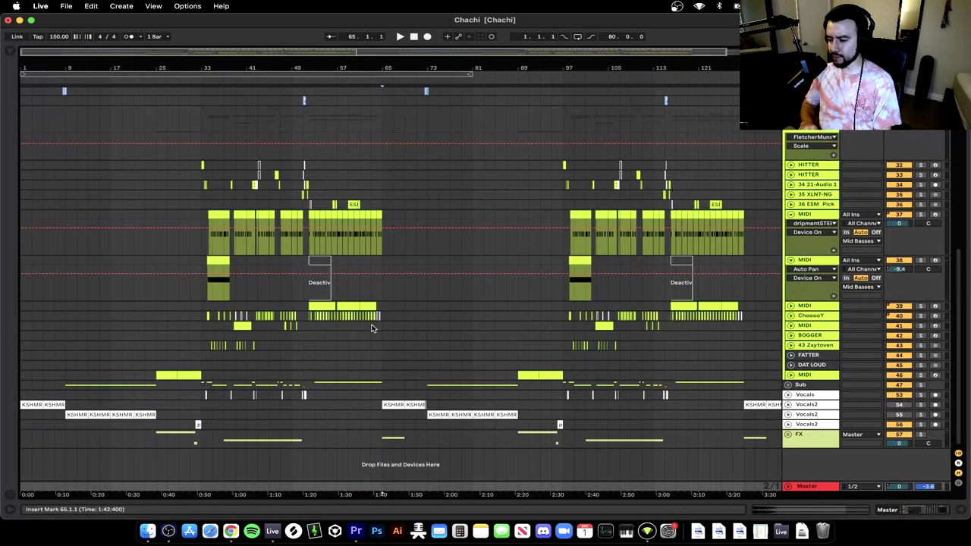
Place the insertion marker at bar 33 and review the first drop's drum and melodic tracks
left_click(202, 254)
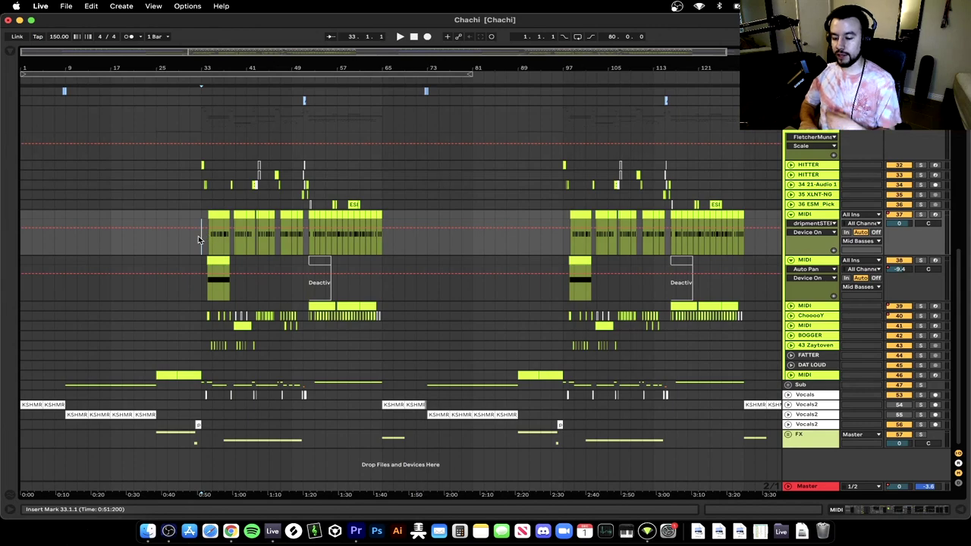
scroll(363, 263, "up", 10)
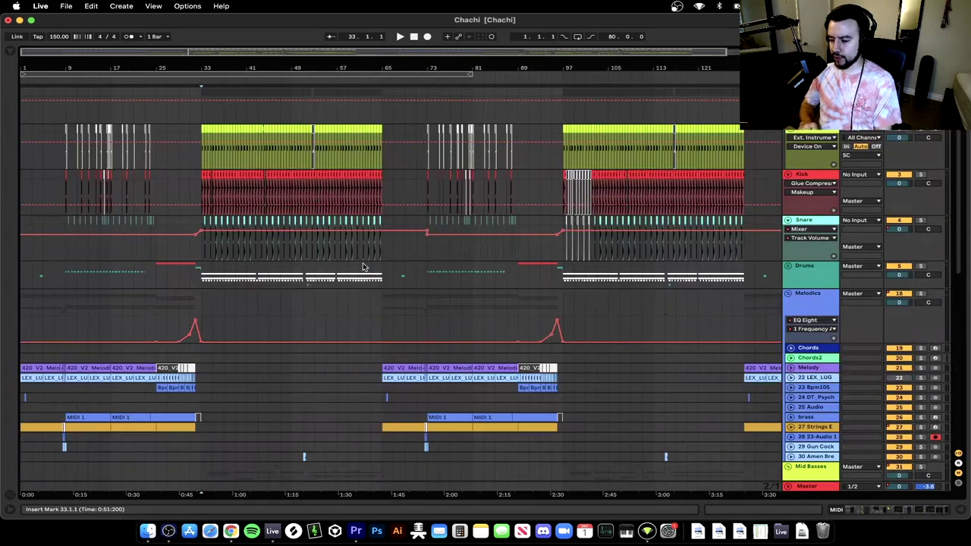
left_click(200, 297)
scroll(200, 297, "up", 4)
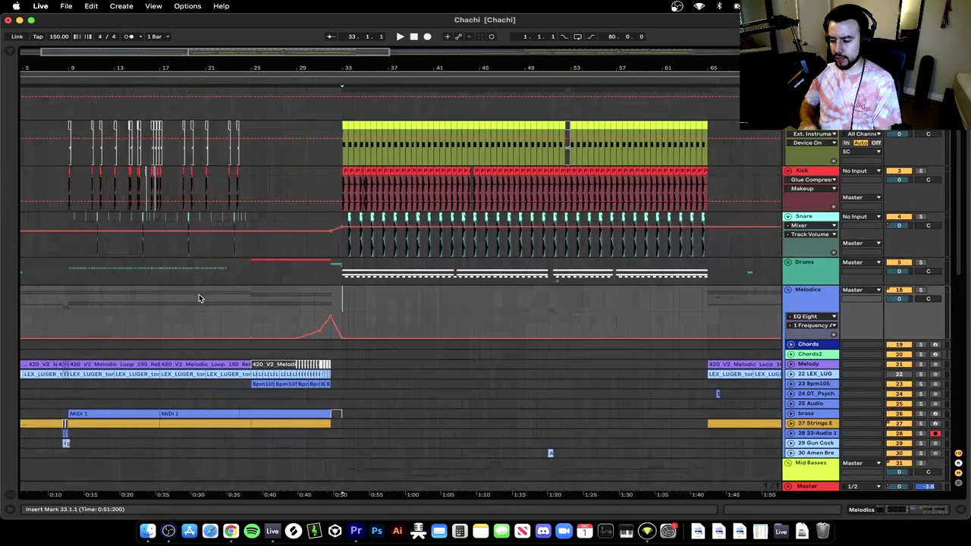
scroll(200, 296, "down", 2)
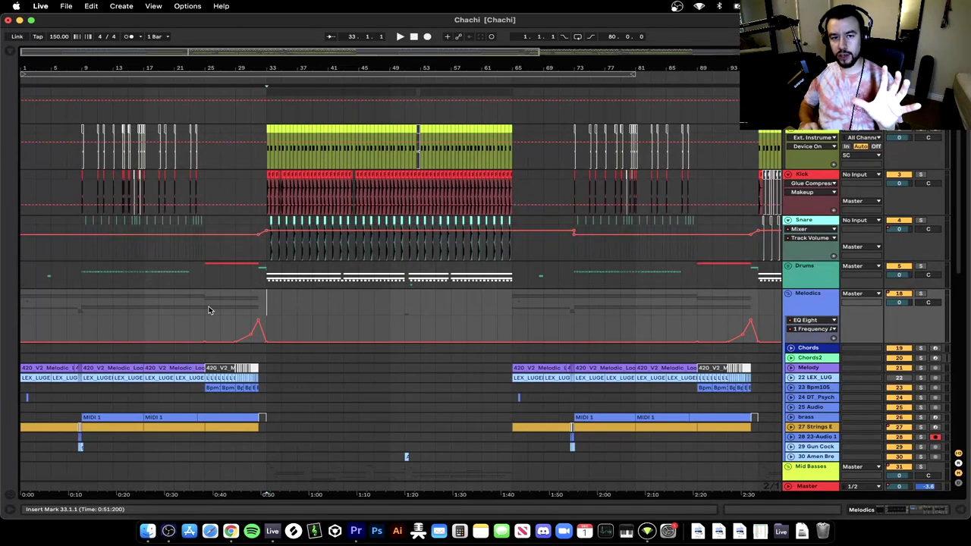